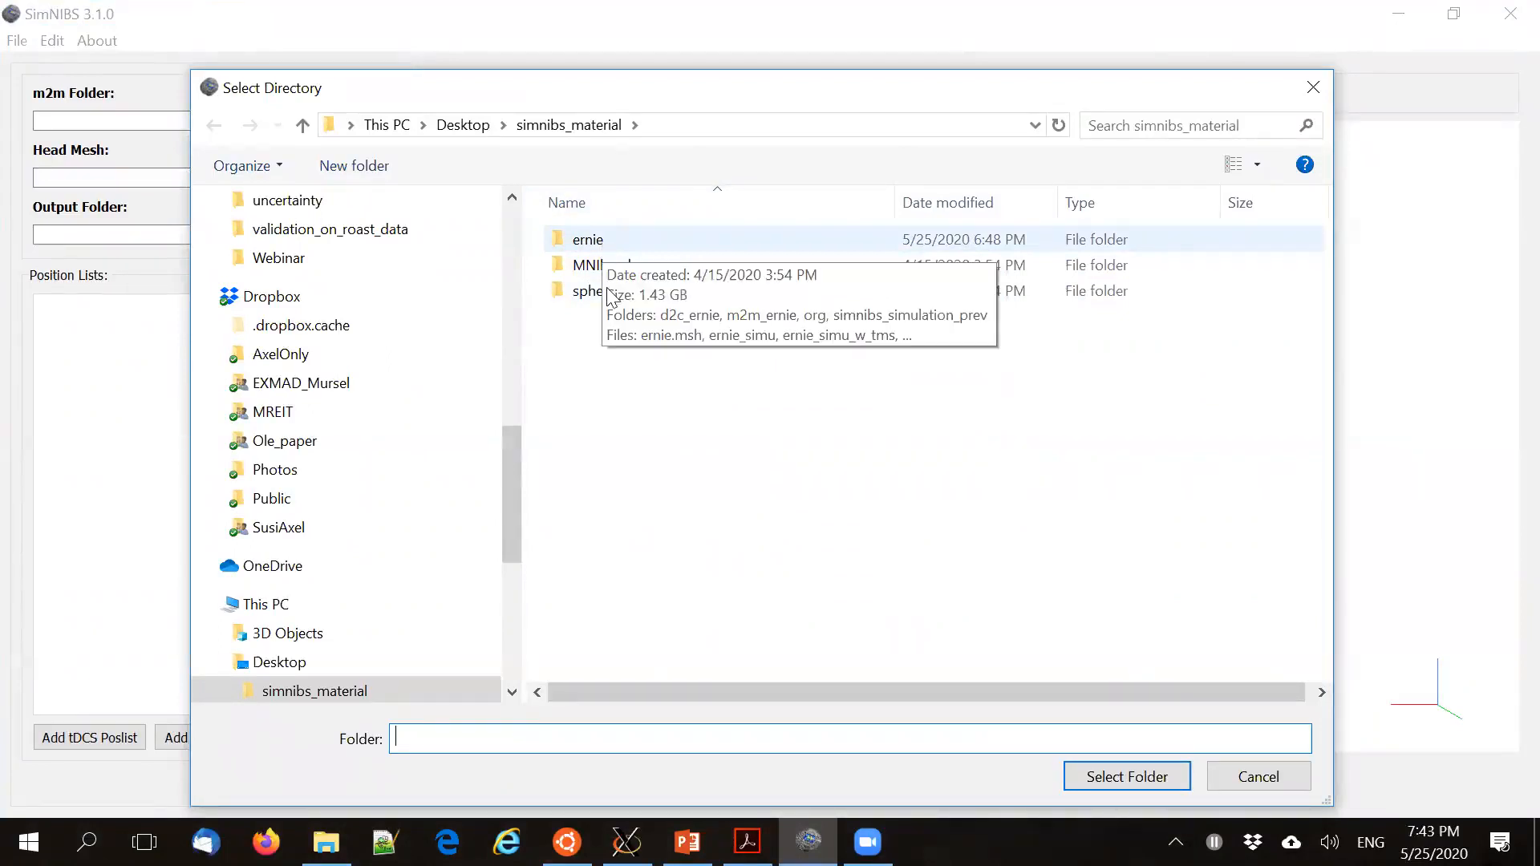
Load the m2m_ernie folder from simnibs_material\ernie as the m2m folder
{"action": "double_click", "coordinate": [608, 266]}
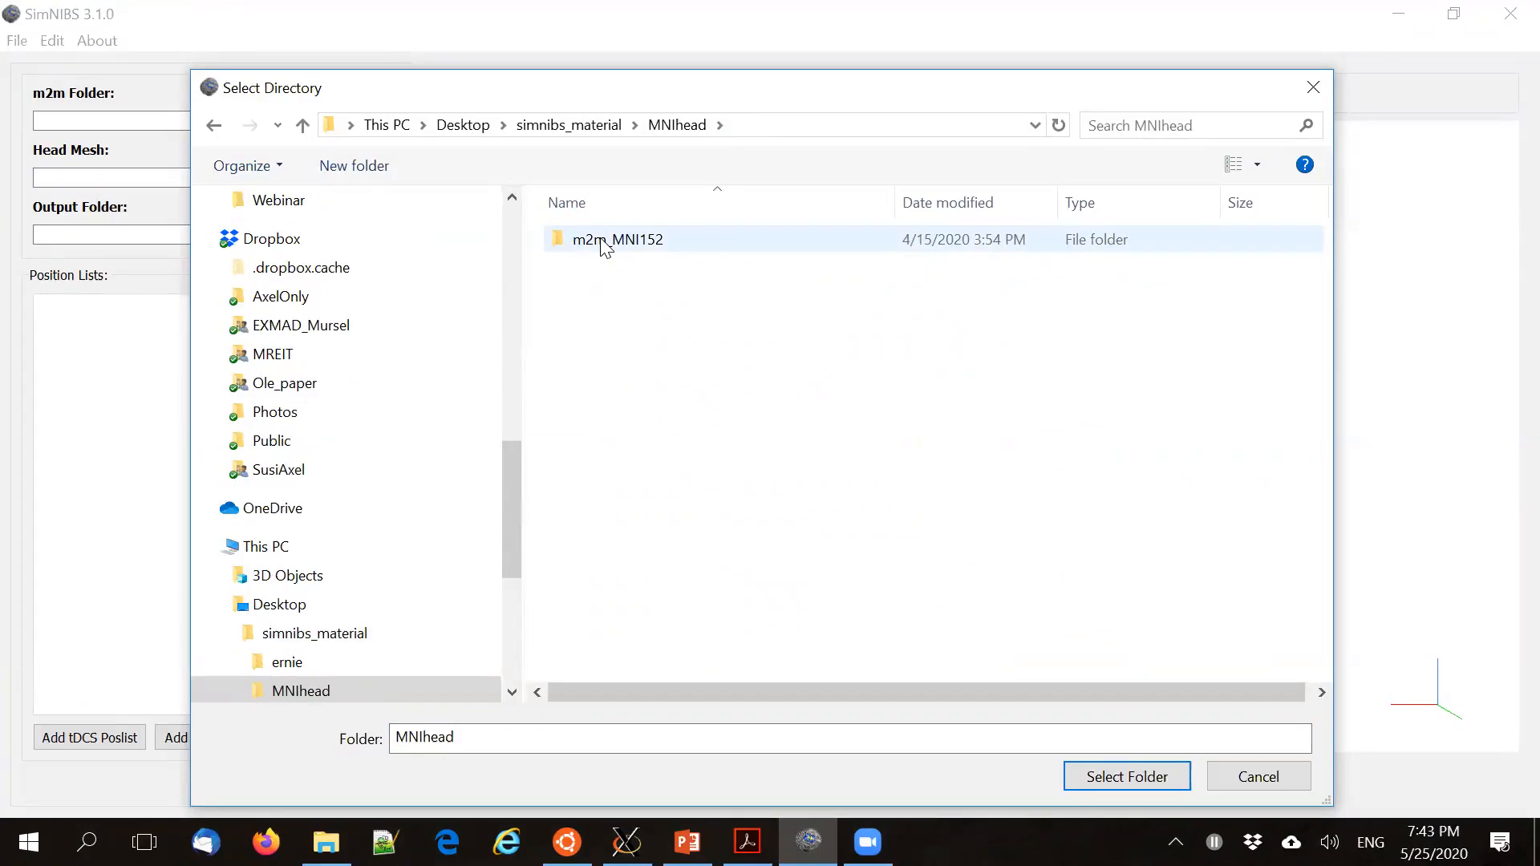
{"action": "left_click", "coordinate": [606, 126]}
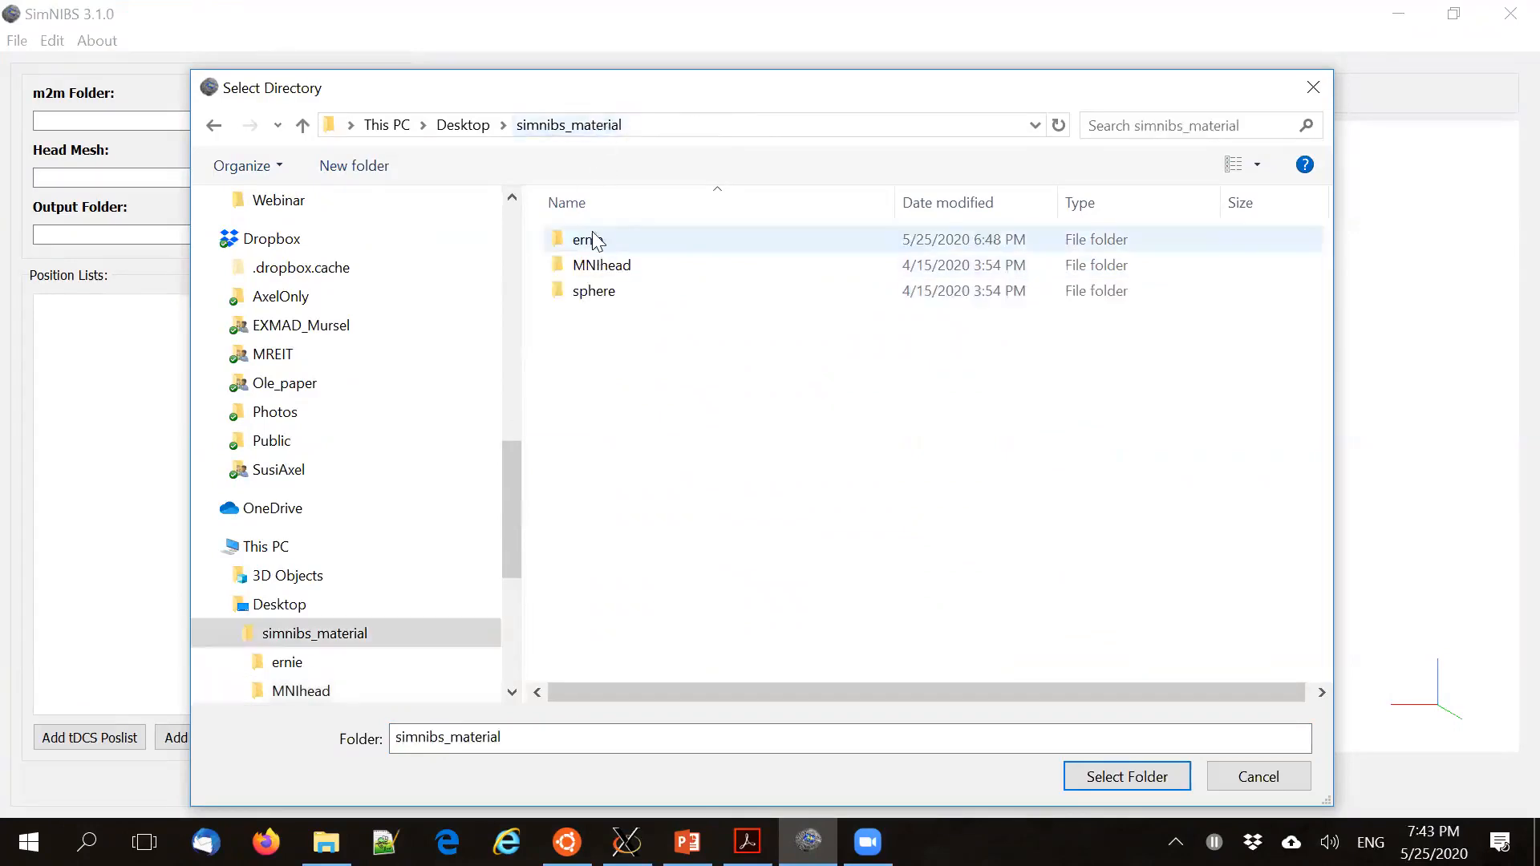
{"action": "double_click", "coordinate": [594, 239]}
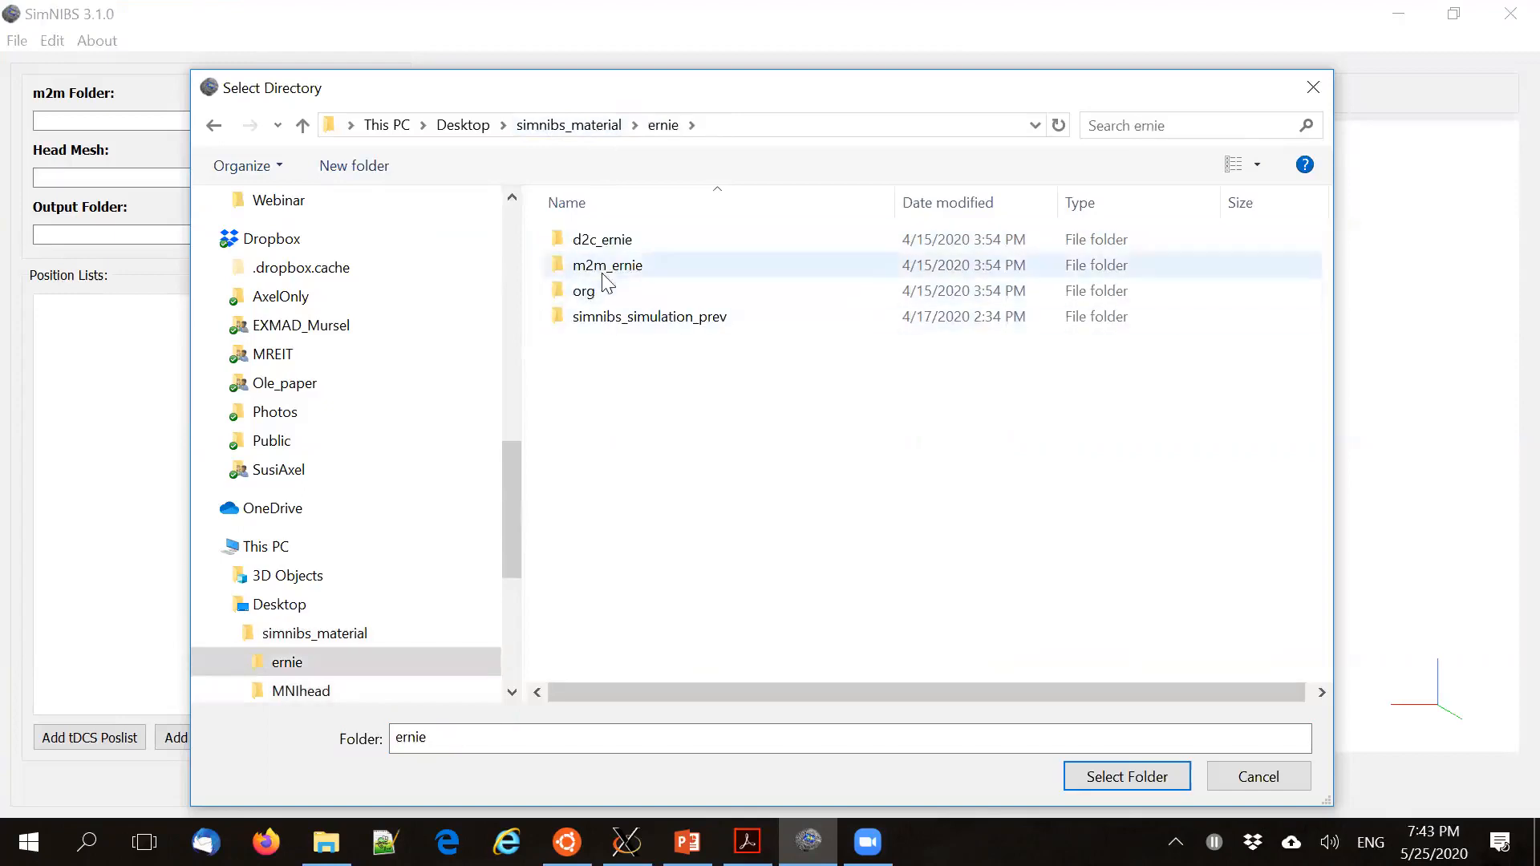
{"action": "left_click", "coordinate": [602, 265]}
{"action": "left_click", "coordinate": [1119, 779]}
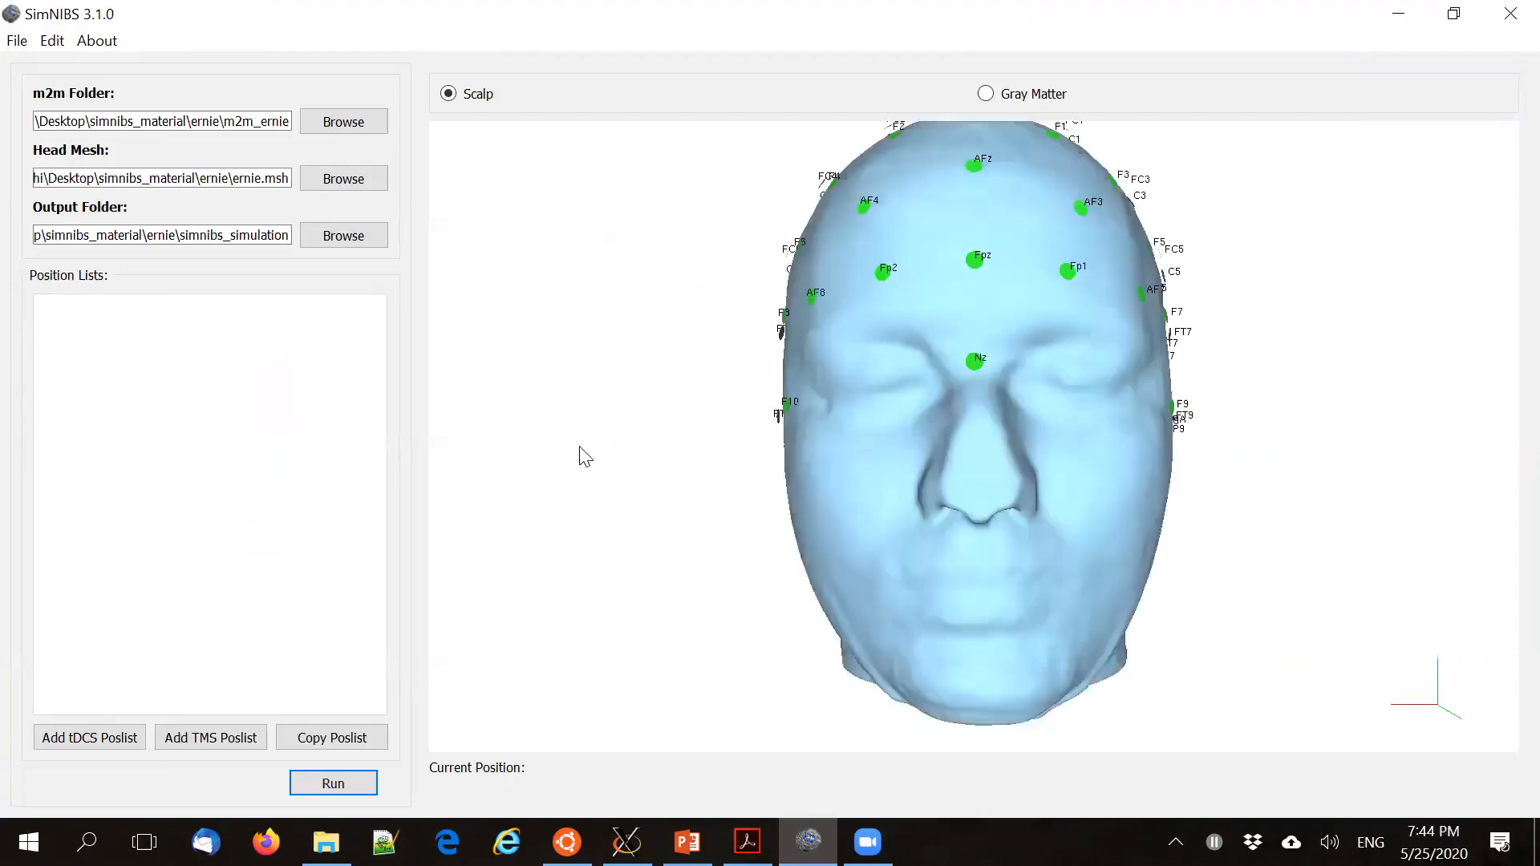
Inspect the head model from several angles, first as the scalp and then as the gray matter surface
{"action": "left_click_drag", "start_coordinate": [944, 518], "coordinate": [848, 423]}
{"action": "mouse_move", "coordinate": [970, 399]}
{"action": "left_mouse_down"}
{"action": "mouse_move", "coordinate": [979, 266]}
{"action": "mouse_move", "coordinate": [988, 330]}
{"action": "mouse_move", "coordinate": [964, 376]}
{"action": "left_mouse_up"}
{"action": "left_click", "coordinate": [986, 94]}
{"action": "left_click_drag", "start_coordinate": [925, 468], "coordinate": [931, 308]}
{"action": "scroll", "coordinate": [947, 413], "scroll_direction": "down", "scroll_amount": 5}
{"action": "scroll", "coordinate": [948, 413], "scroll_direction": "up", "scroll_amount": 8}
{"action": "scroll", "coordinate": [931, 308], "scroll_direction": "down", "scroll_amount": 3}
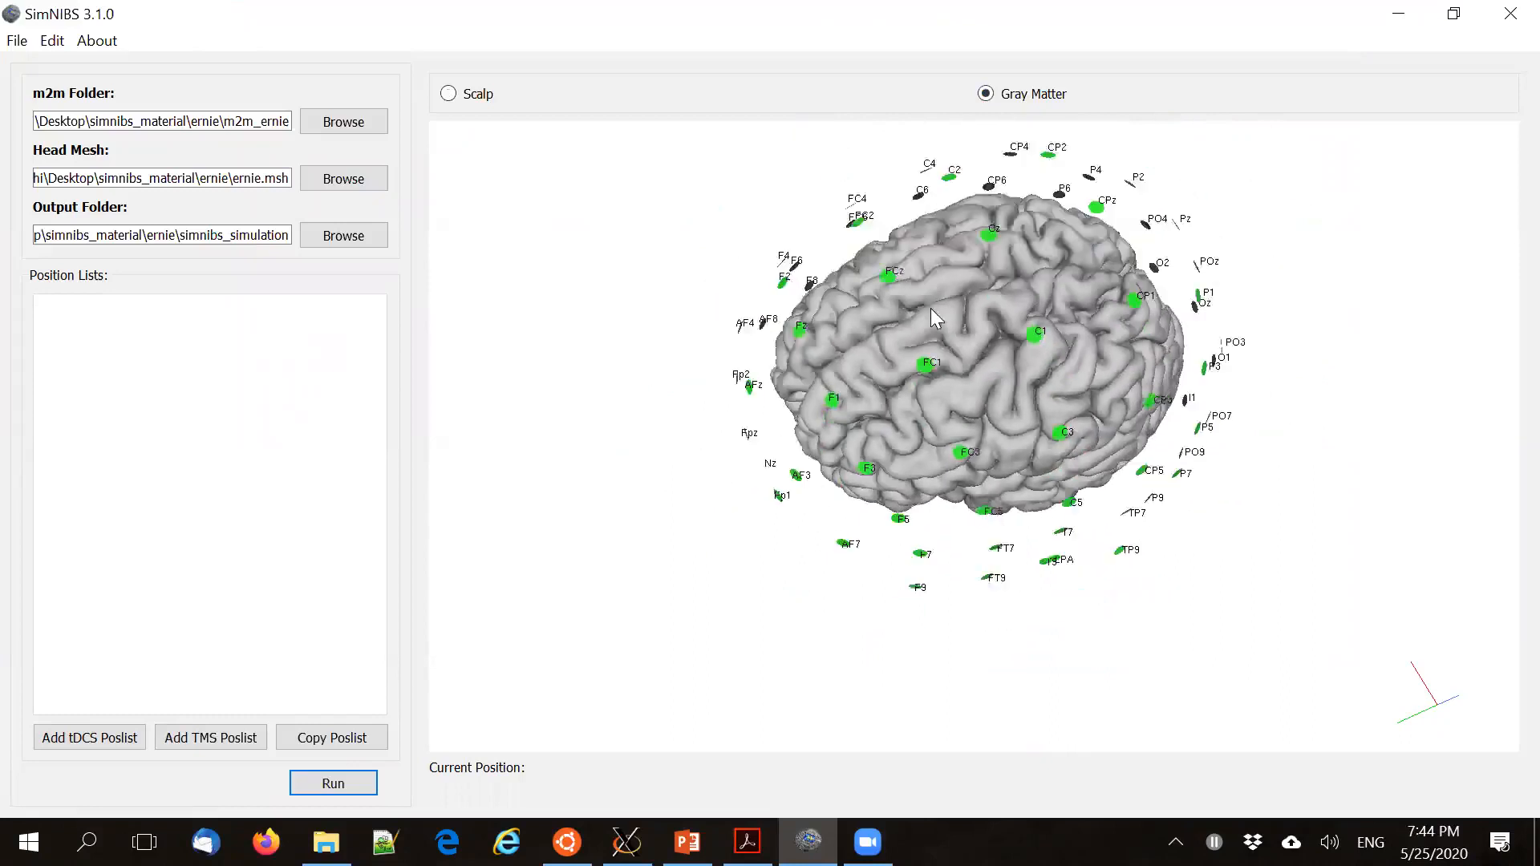
Add a tDCS position list and create its first electrode
{"action": "left_click", "coordinate": [90, 738]}
{"action": "left_click_drag", "start_coordinate": [982, 433], "coordinate": [979, 456]}
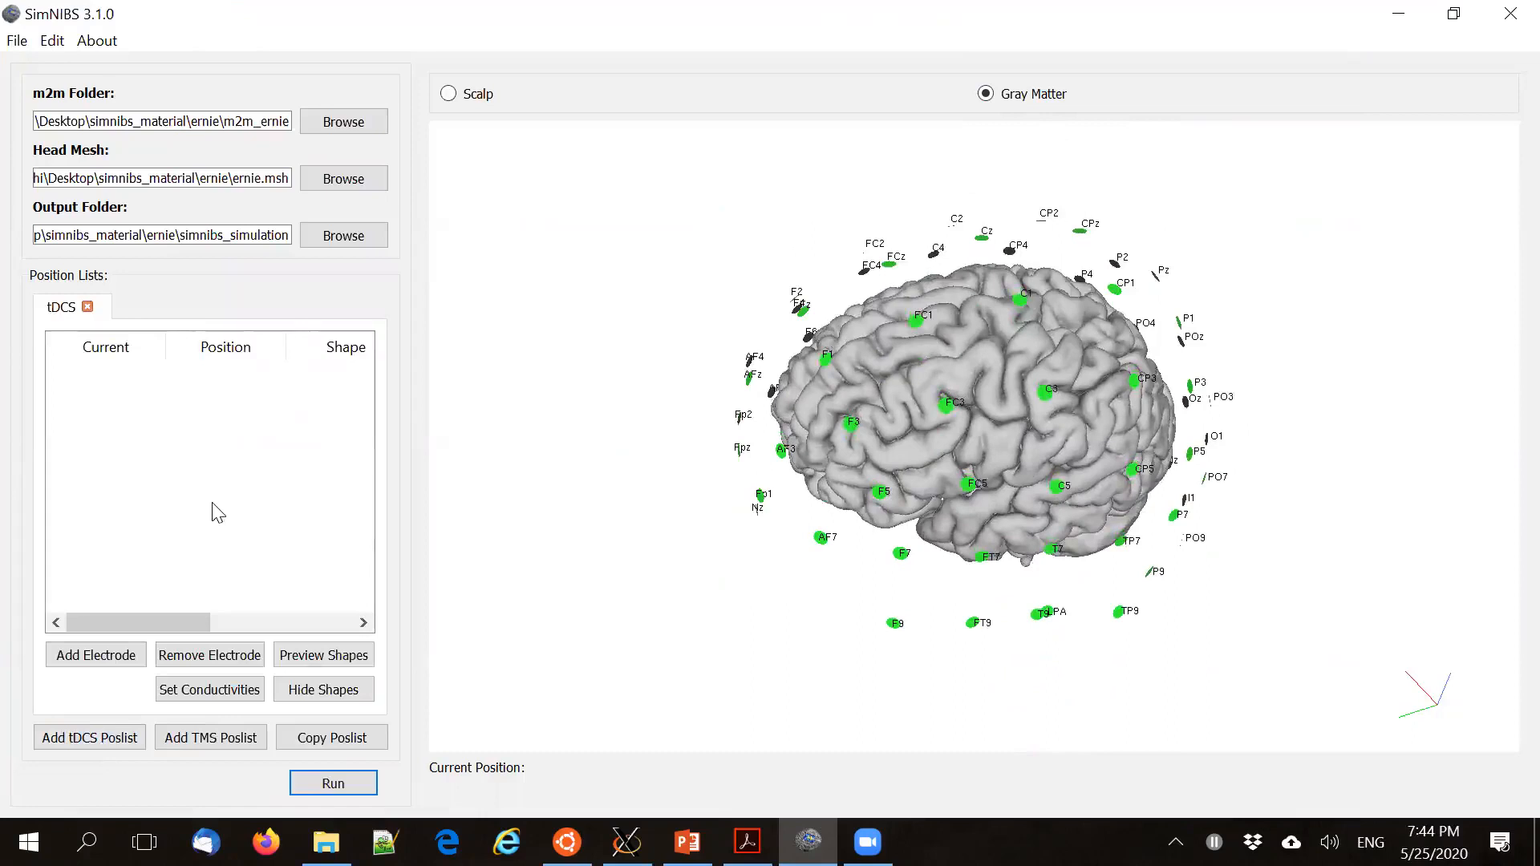
{"action": "left_click", "coordinate": [85, 660]}
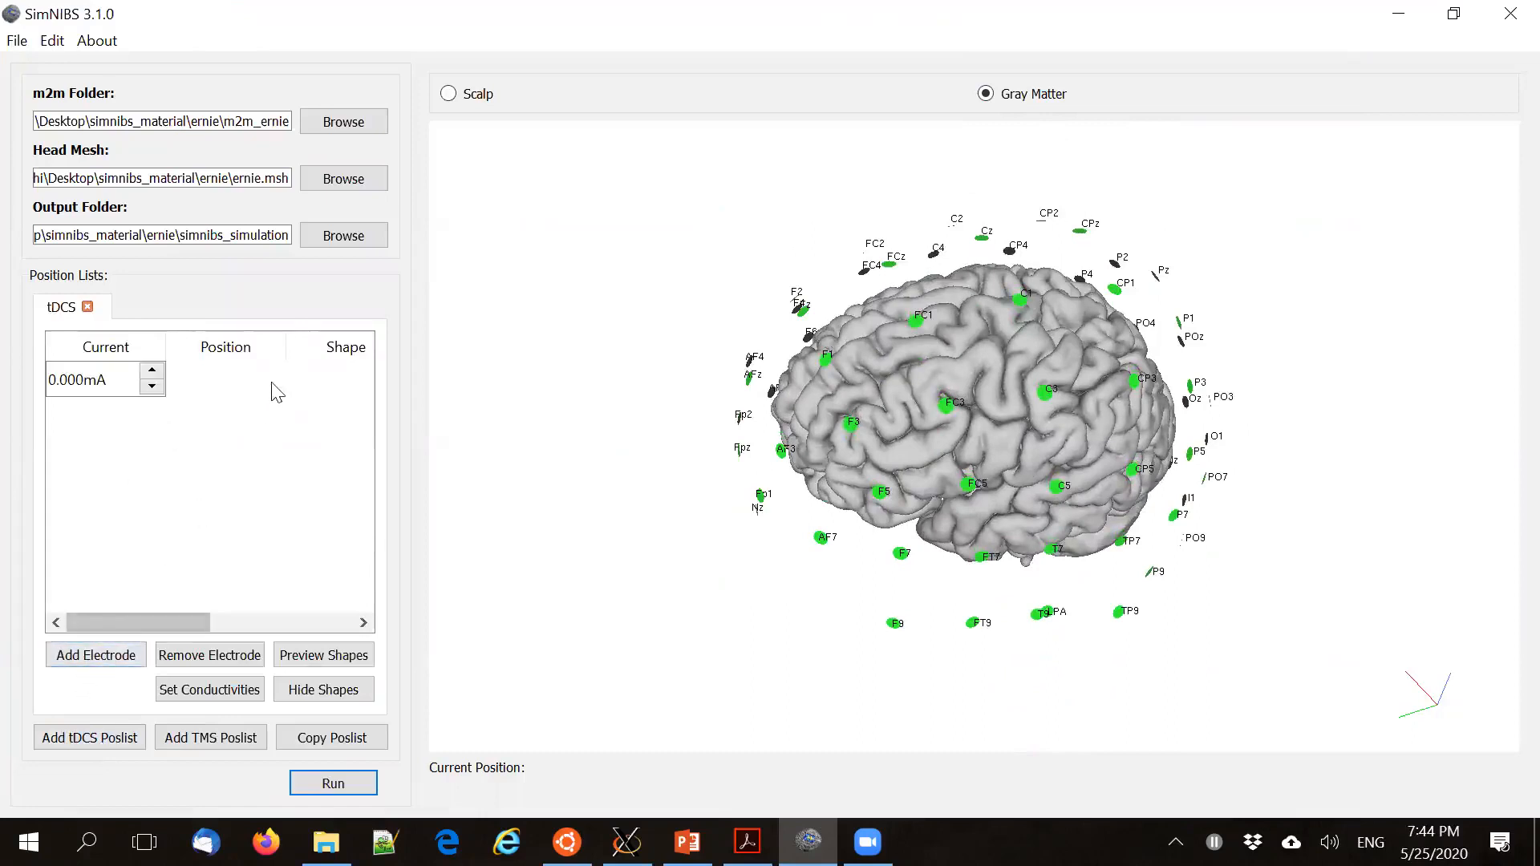
Position the first electrode at the C1 location of the EEG cap
{"action": "double_click", "coordinate": [213, 383]}
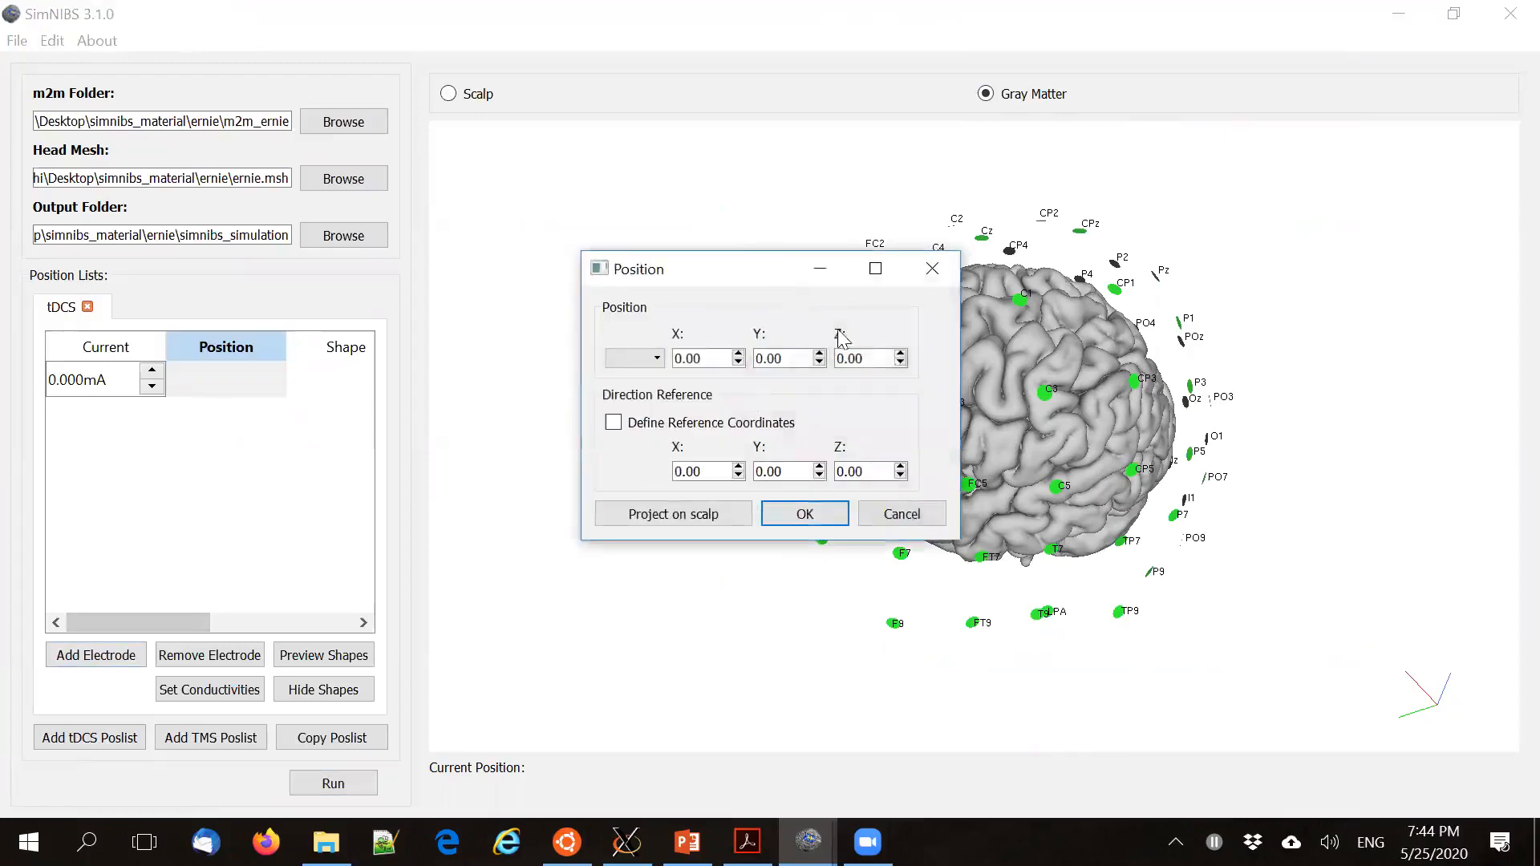
{"action": "left_click_drag", "start_coordinate": [1033, 413], "coordinate": [1017, 443]}
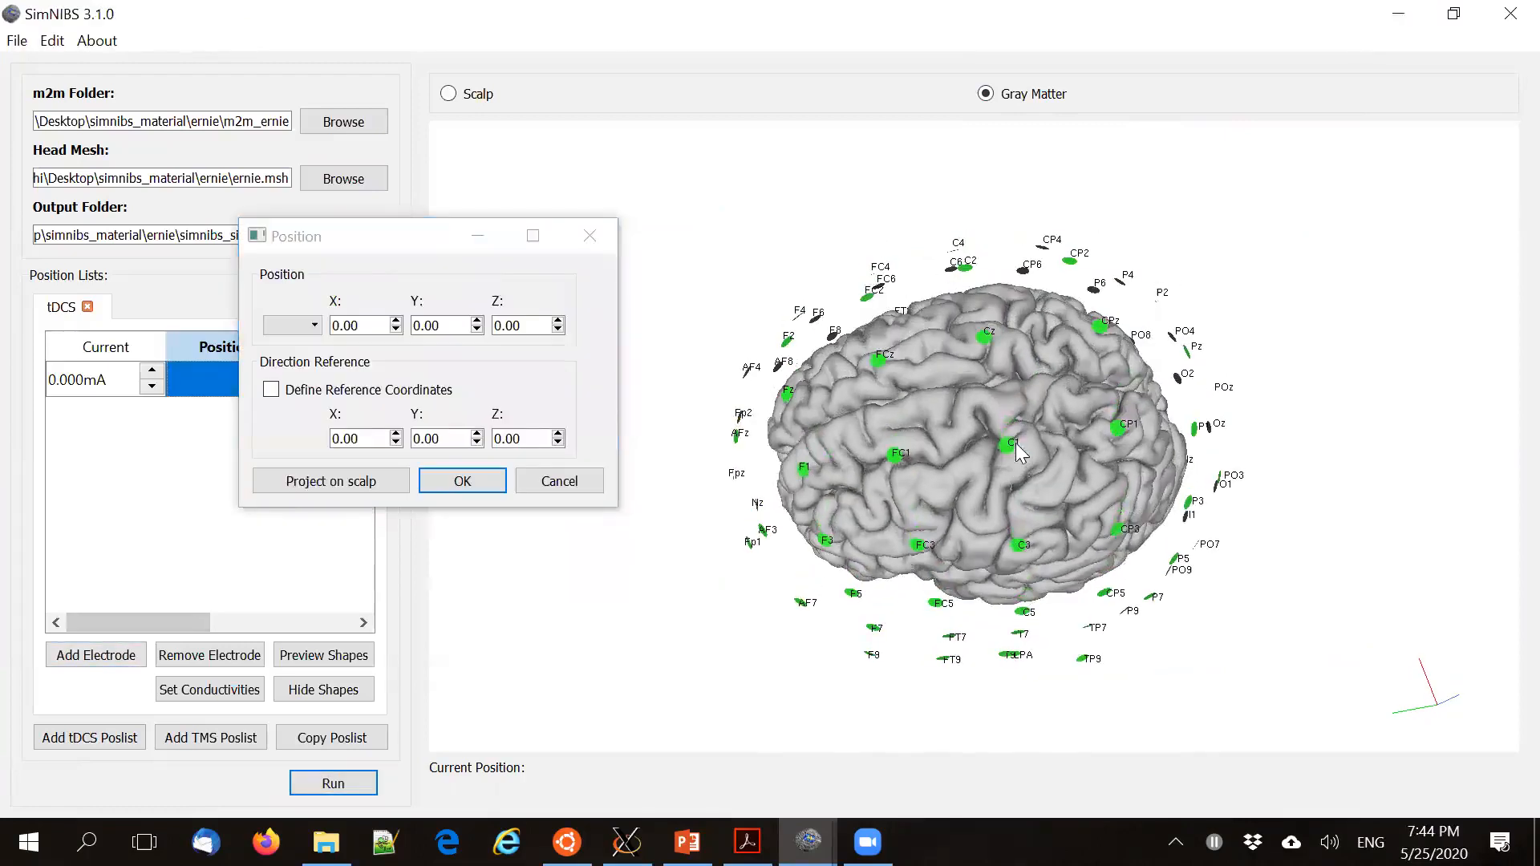
{"action": "left_click", "coordinate": [312, 326]}
{"action": "left_click", "coordinate": [286, 443]}
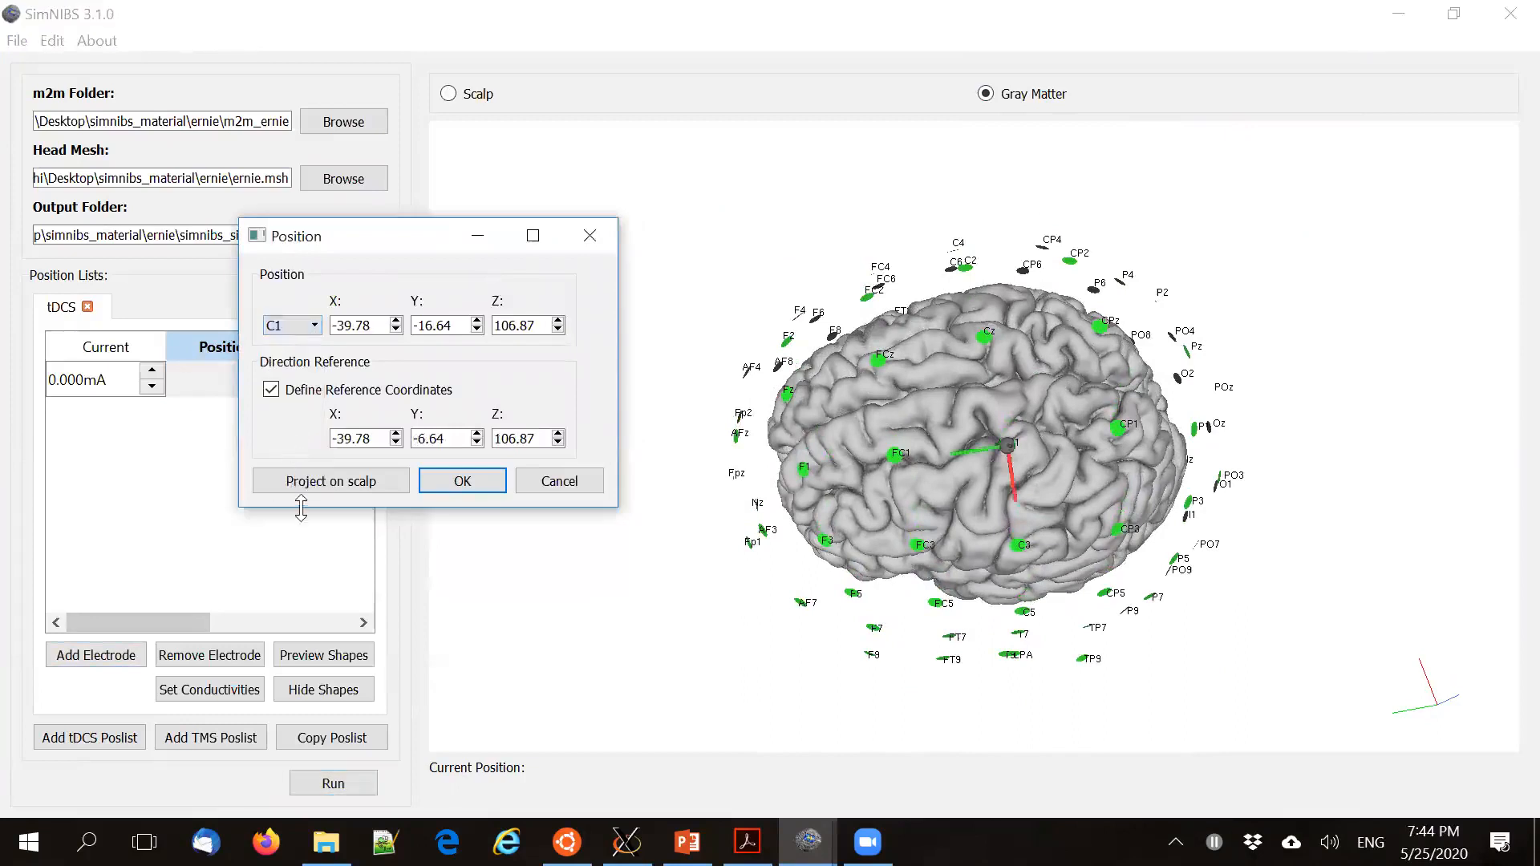
{"action": "left_click_drag", "start_coordinate": [890, 510], "coordinate": [896, 471]}
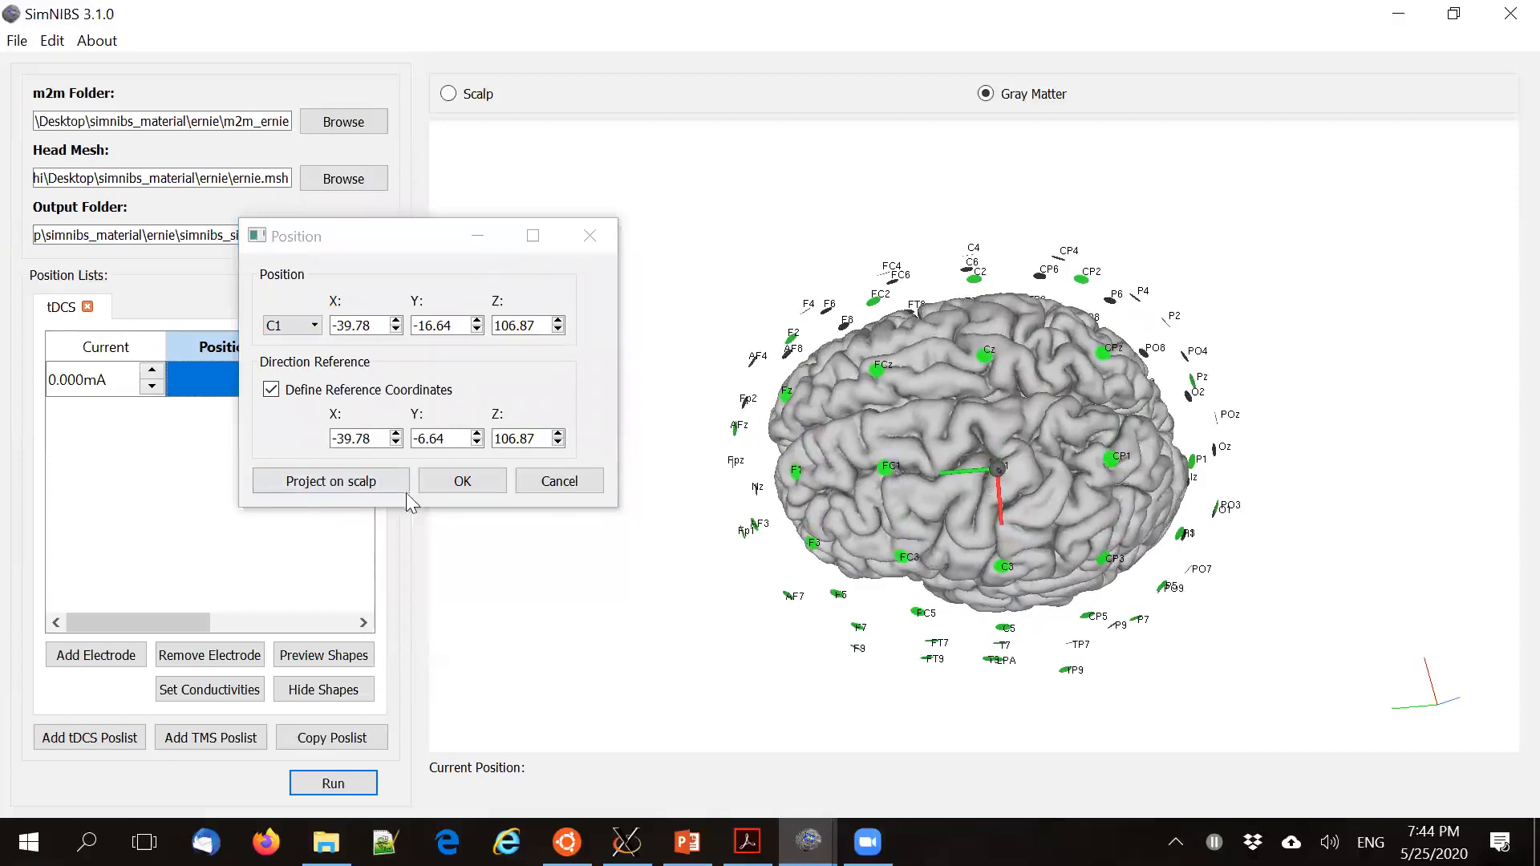
{"action": "left_click", "coordinate": [449, 487]}
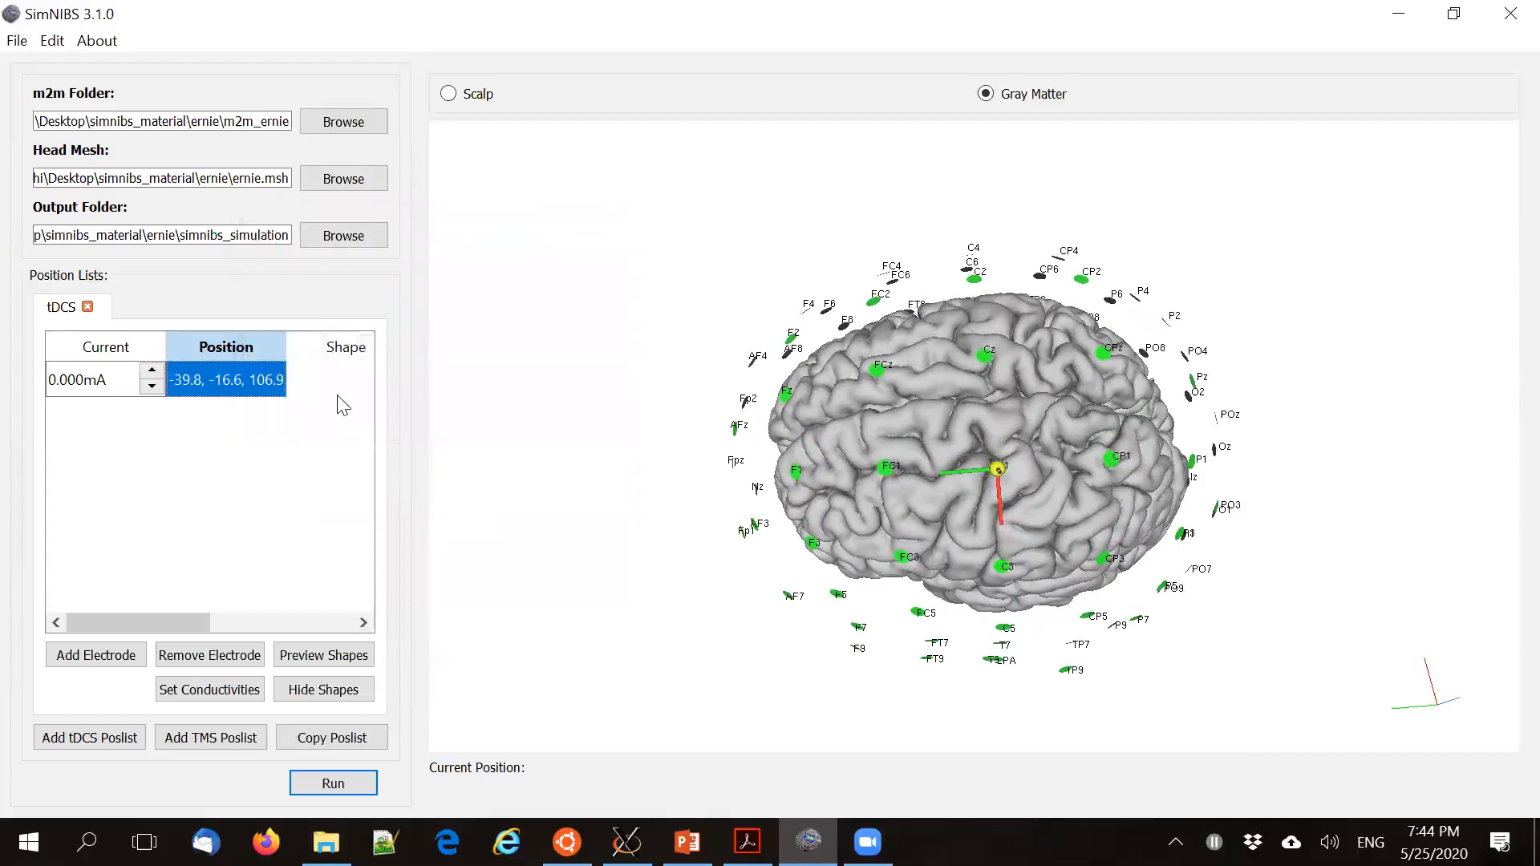
Give the first electrode a simple rectangular shape of 7 x 5 cm with 5 mm thickness
{"action": "double_click", "coordinate": [338, 381]}
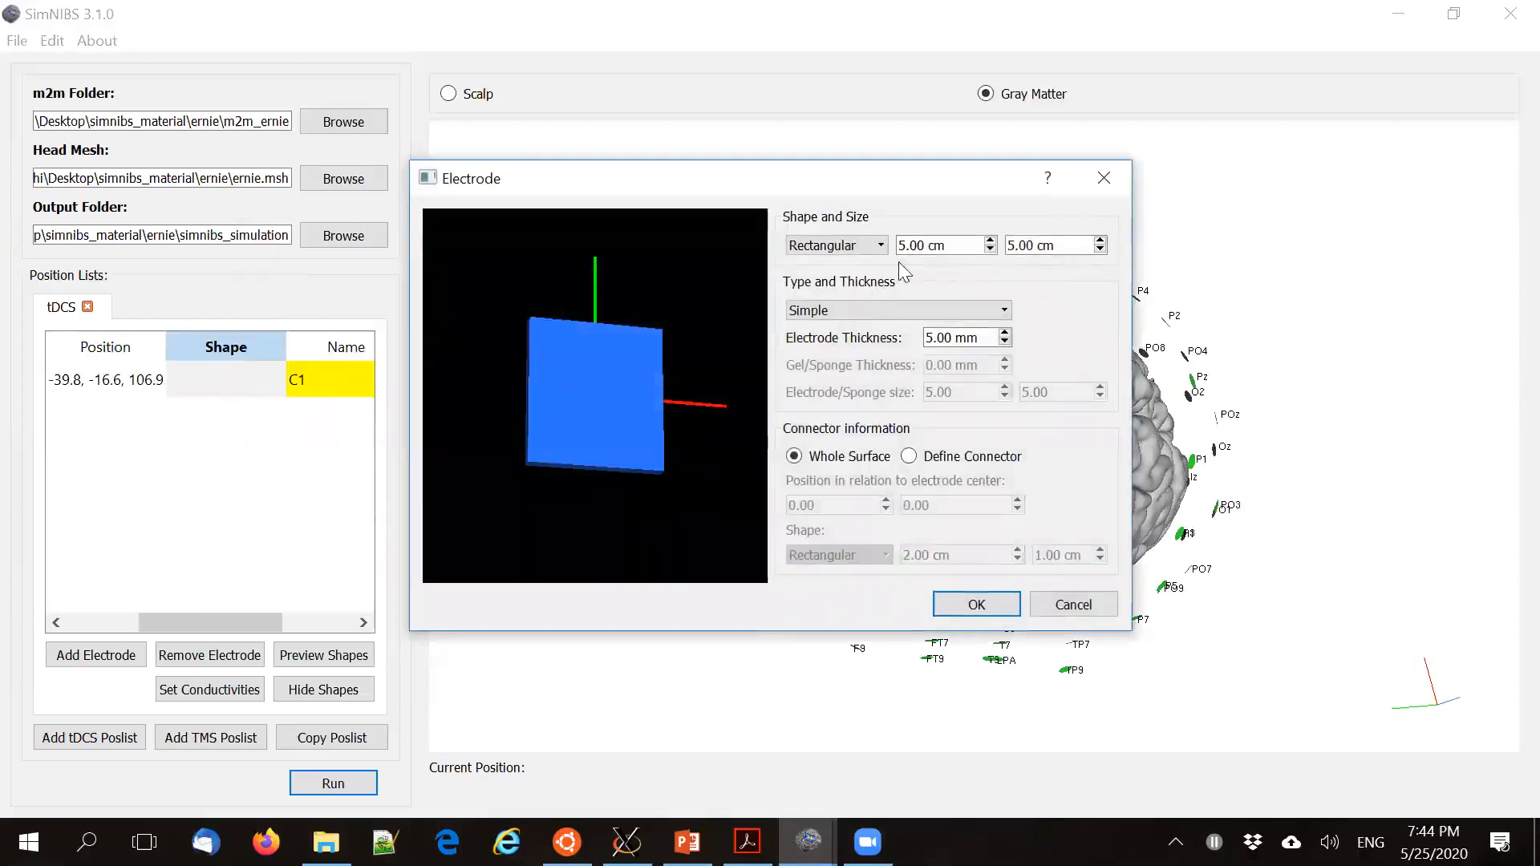
{"action": "left_click", "coordinate": [991, 241]}
{"action": "left_click", "coordinate": [991, 241]}
{"action": "left_click", "coordinate": [991, 241]}
{"action": "left_click", "coordinate": [991, 240]}
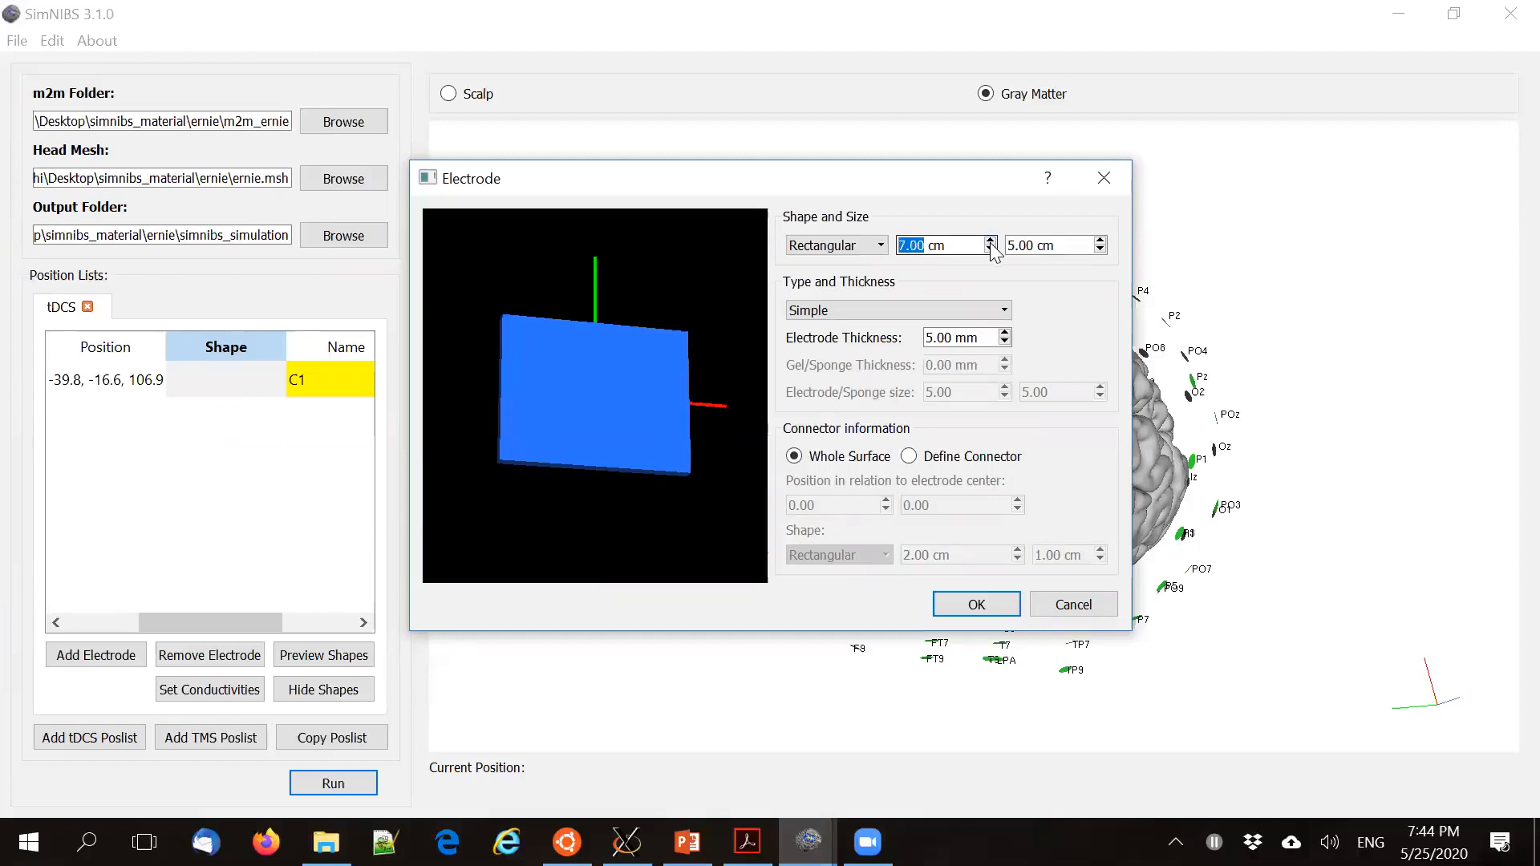
{"action": "left_click", "coordinate": [977, 605]}
Preview the first electrode's shape over the gray matter and the scalp, and hide the preview
{"action": "left_click", "coordinate": [325, 658]}
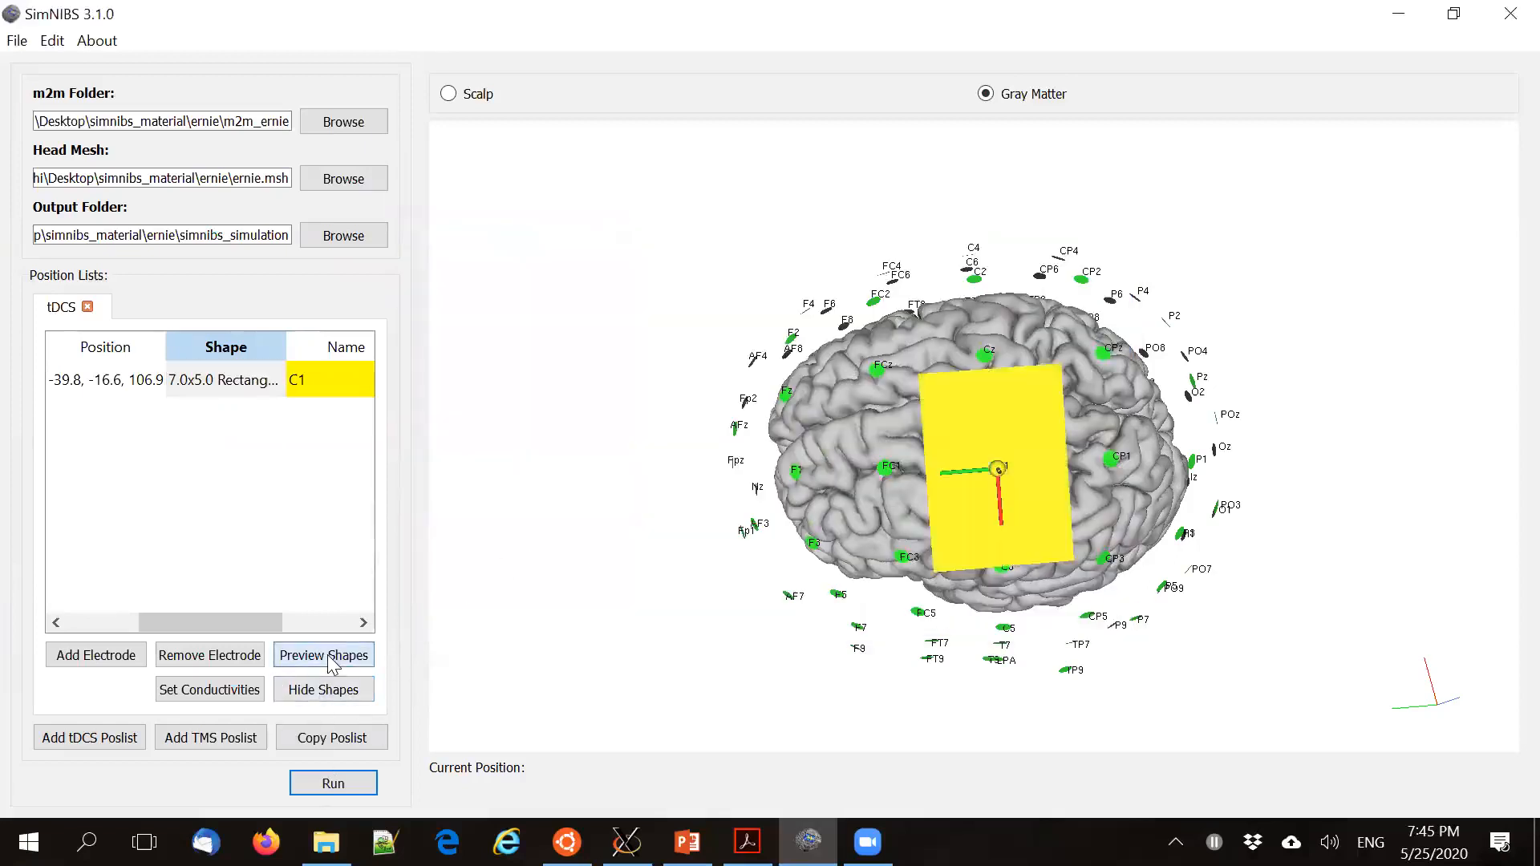
{"action": "left_click", "coordinate": [446, 95]}
{"action": "left_click_drag", "start_coordinate": [847, 457], "coordinate": [988, 234]}
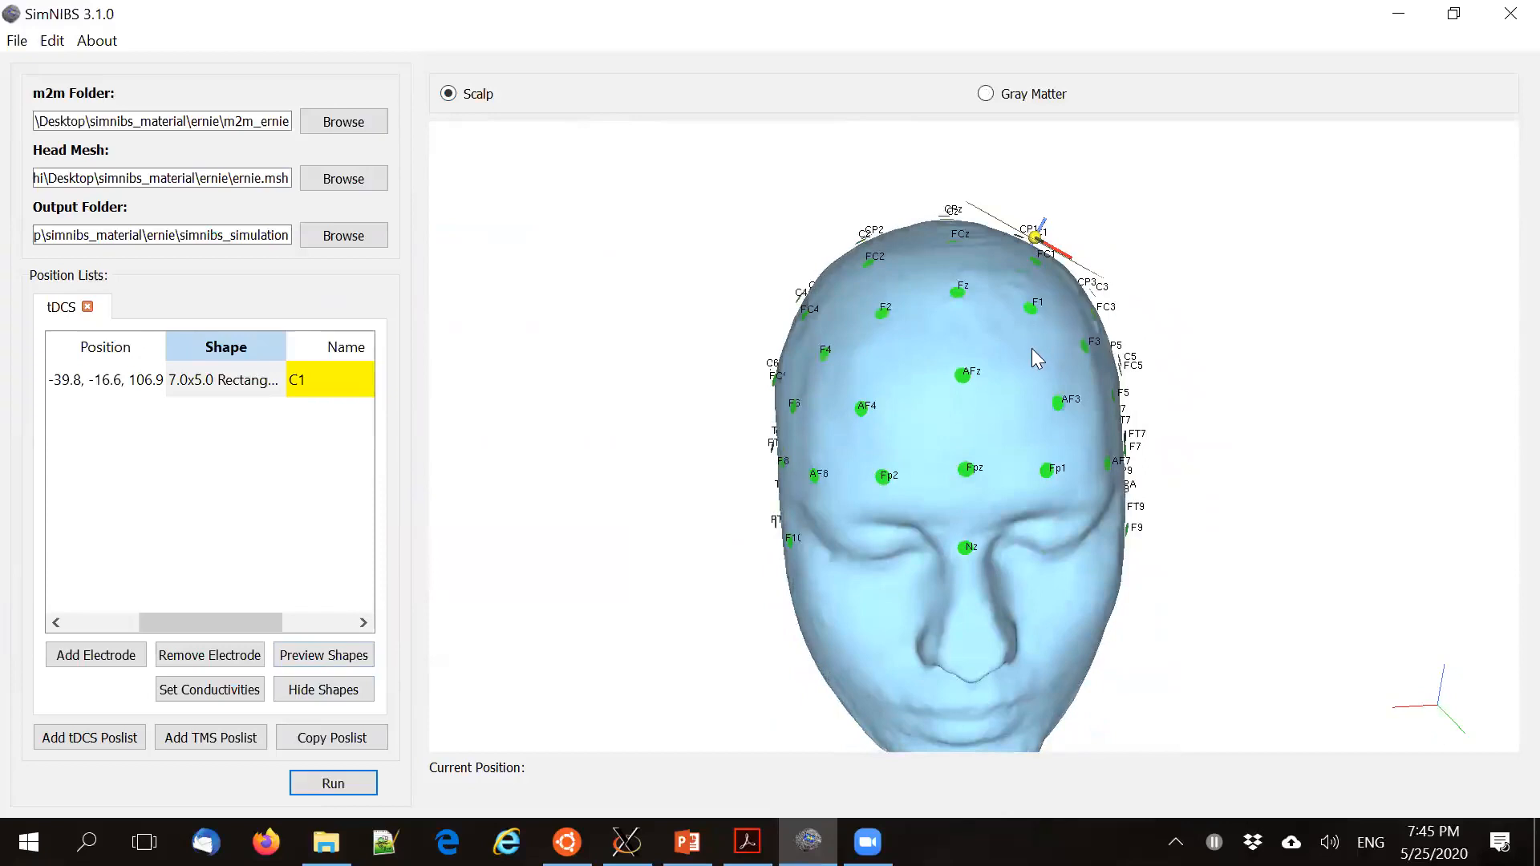
{"action": "left_click_drag", "start_coordinate": [975, 451], "coordinate": [931, 464]}
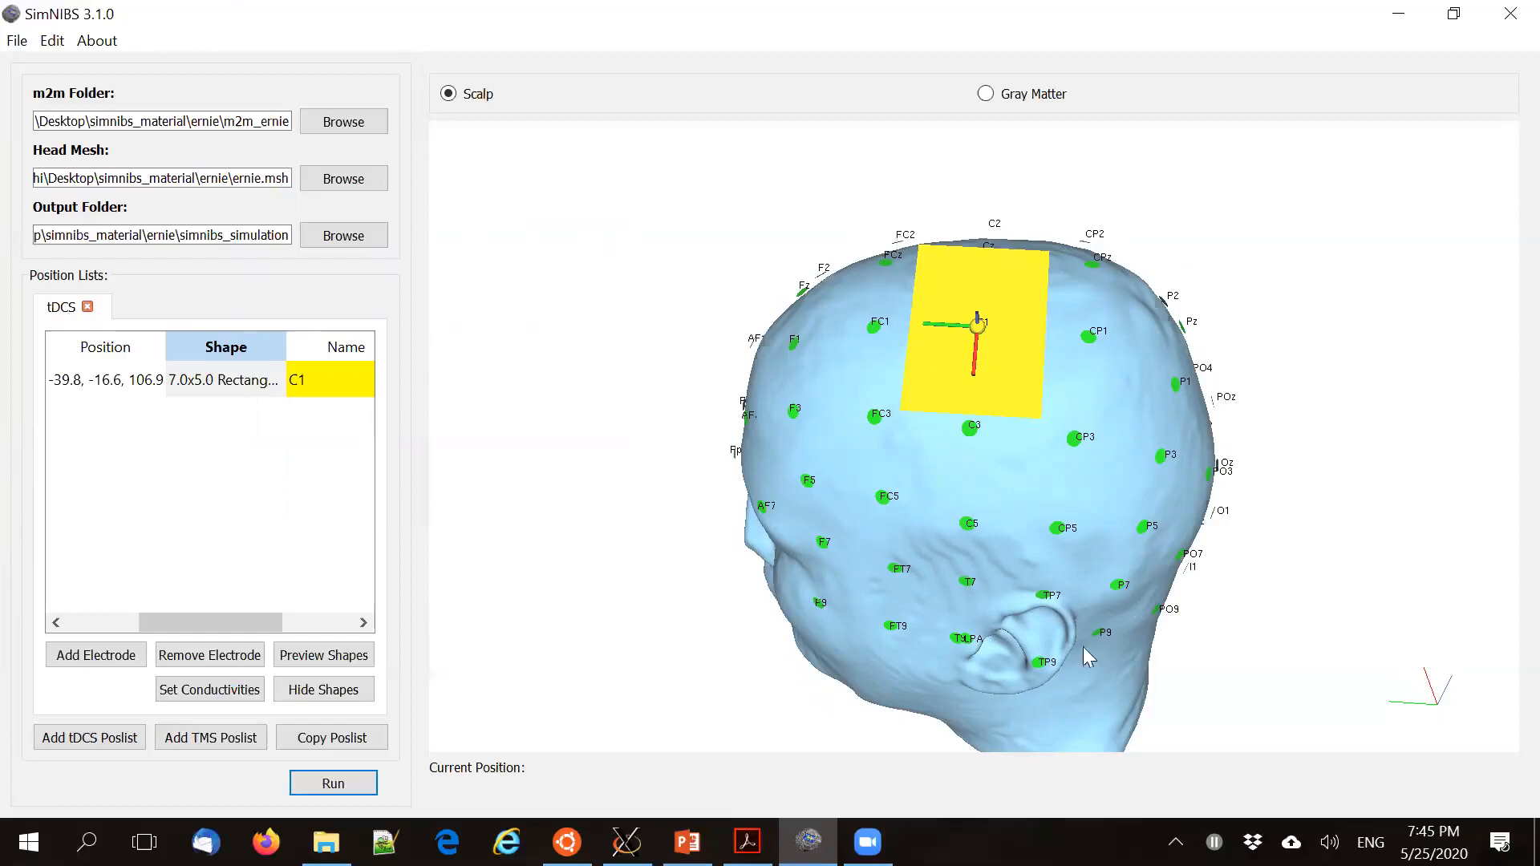
{"action": "left_click_drag", "start_coordinate": [913, 576], "coordinate": [863, 552]}
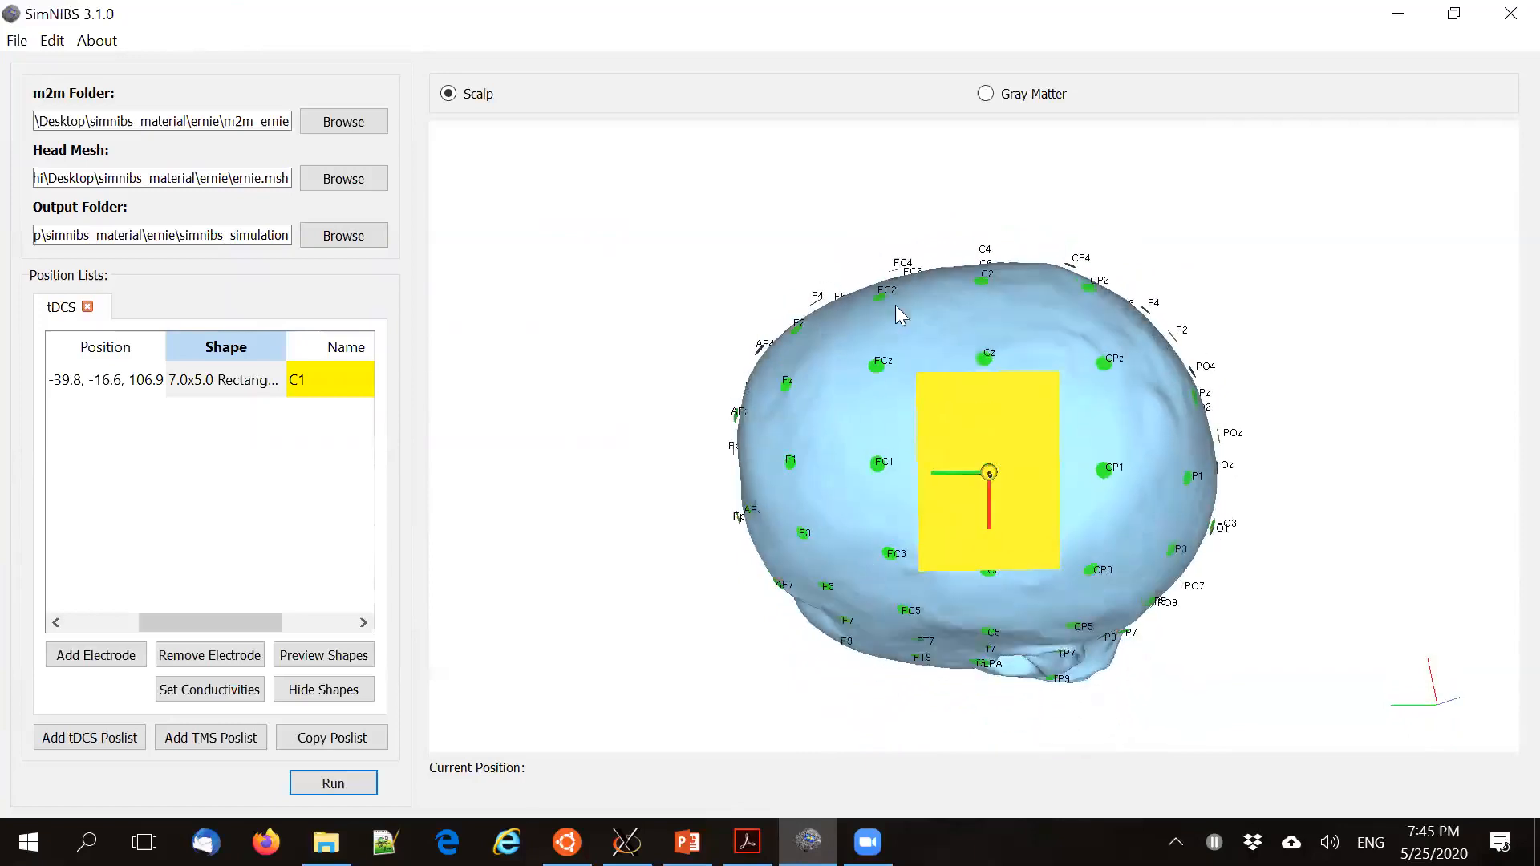
{"action": "left_click", "coordinate": [986, 93]}
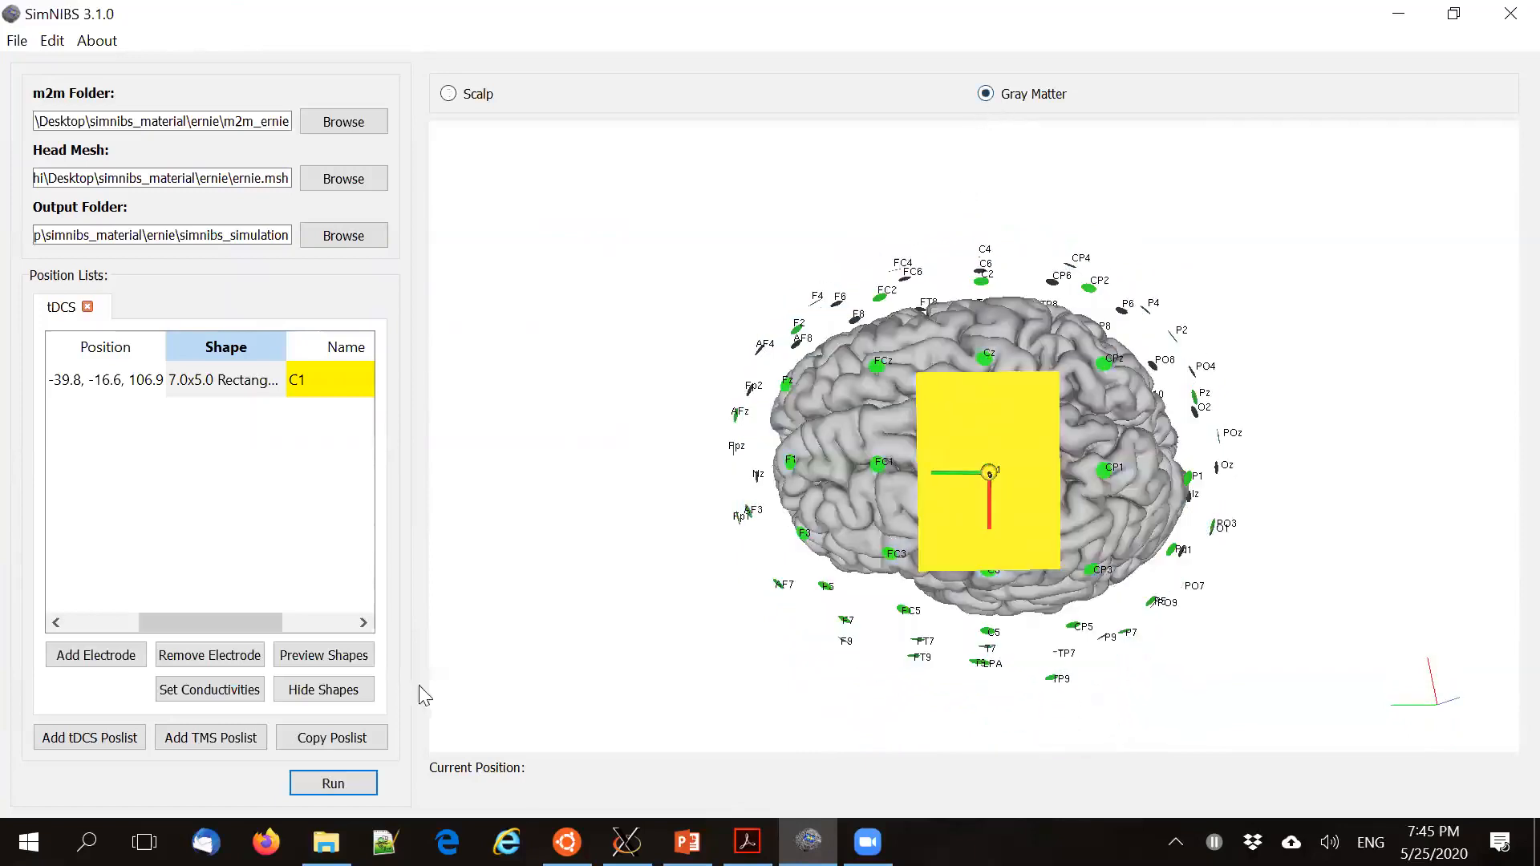
{"action": "left_click_drag", "start_coordinate": [818, 566], "coordinate": [822, 566]}
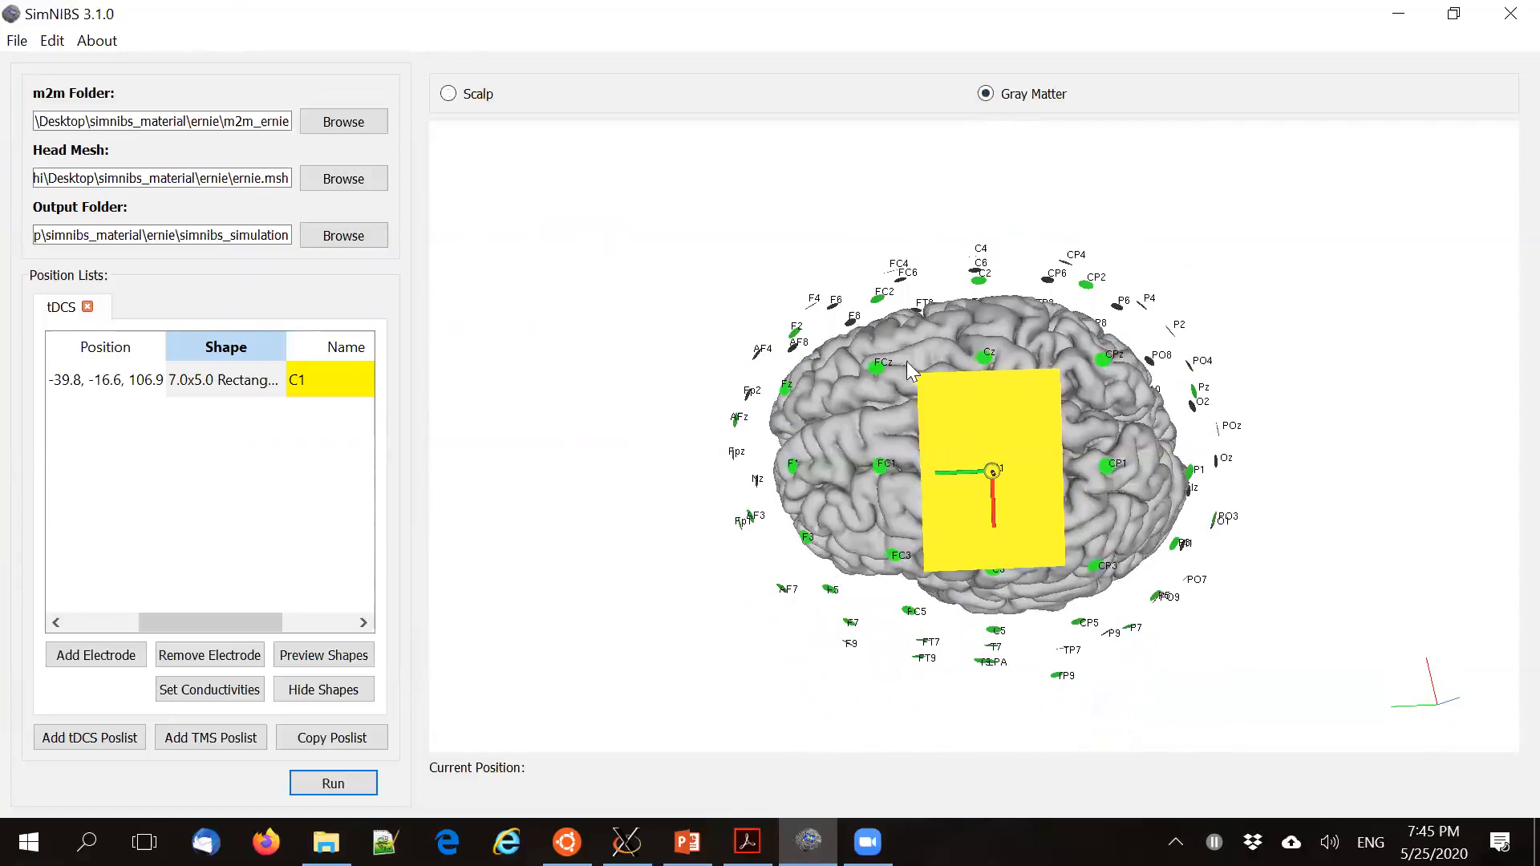
{"action": "left_click", "coordinate": [341, 692]}
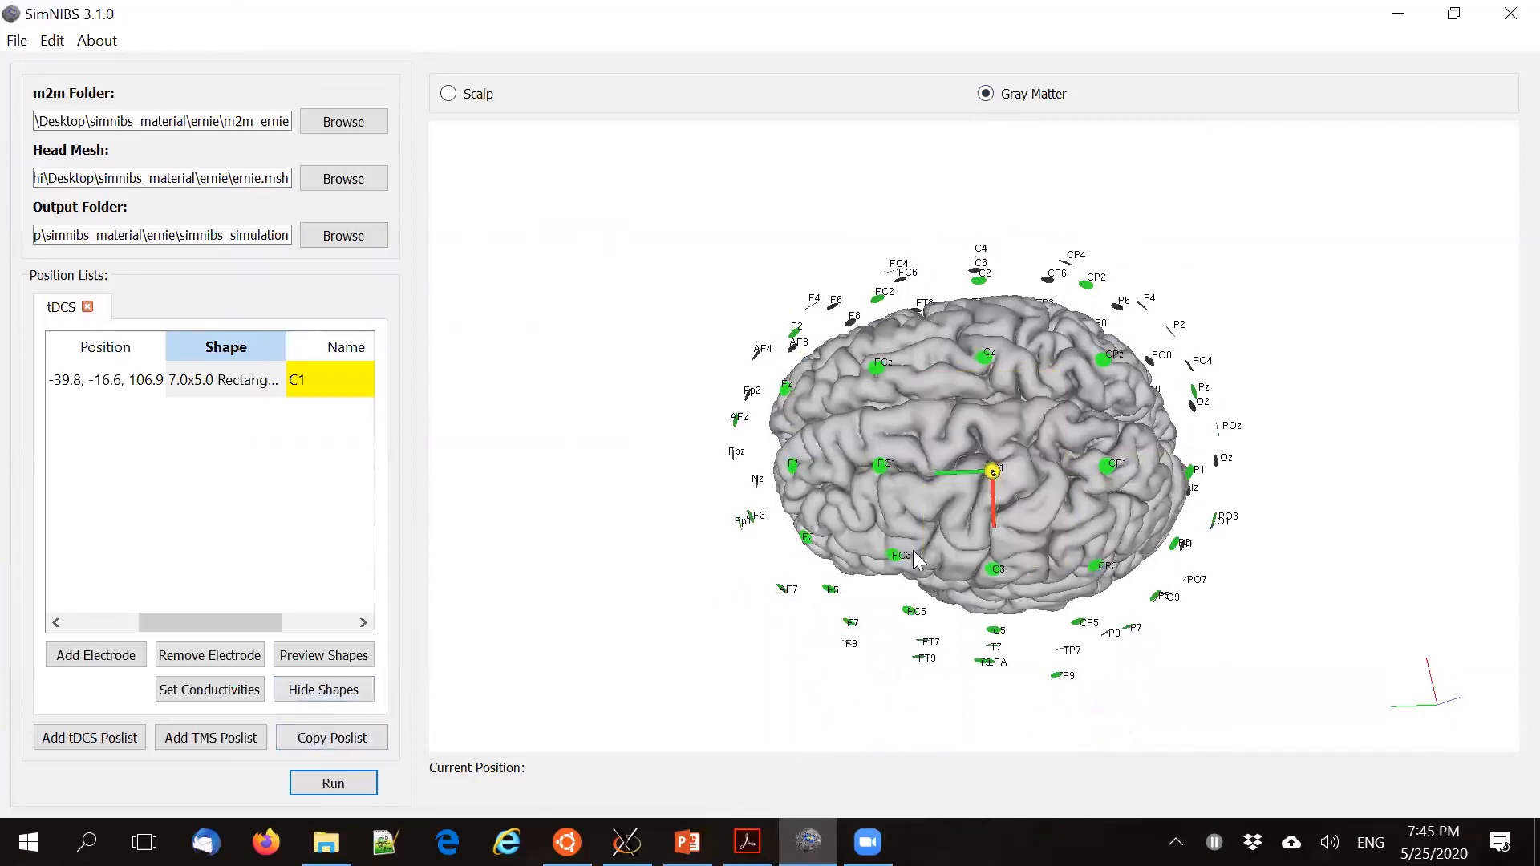
{"action": "scroll", "coordinate": [935, 560], "scroll_direction": "up", "scroll_amount": 2}
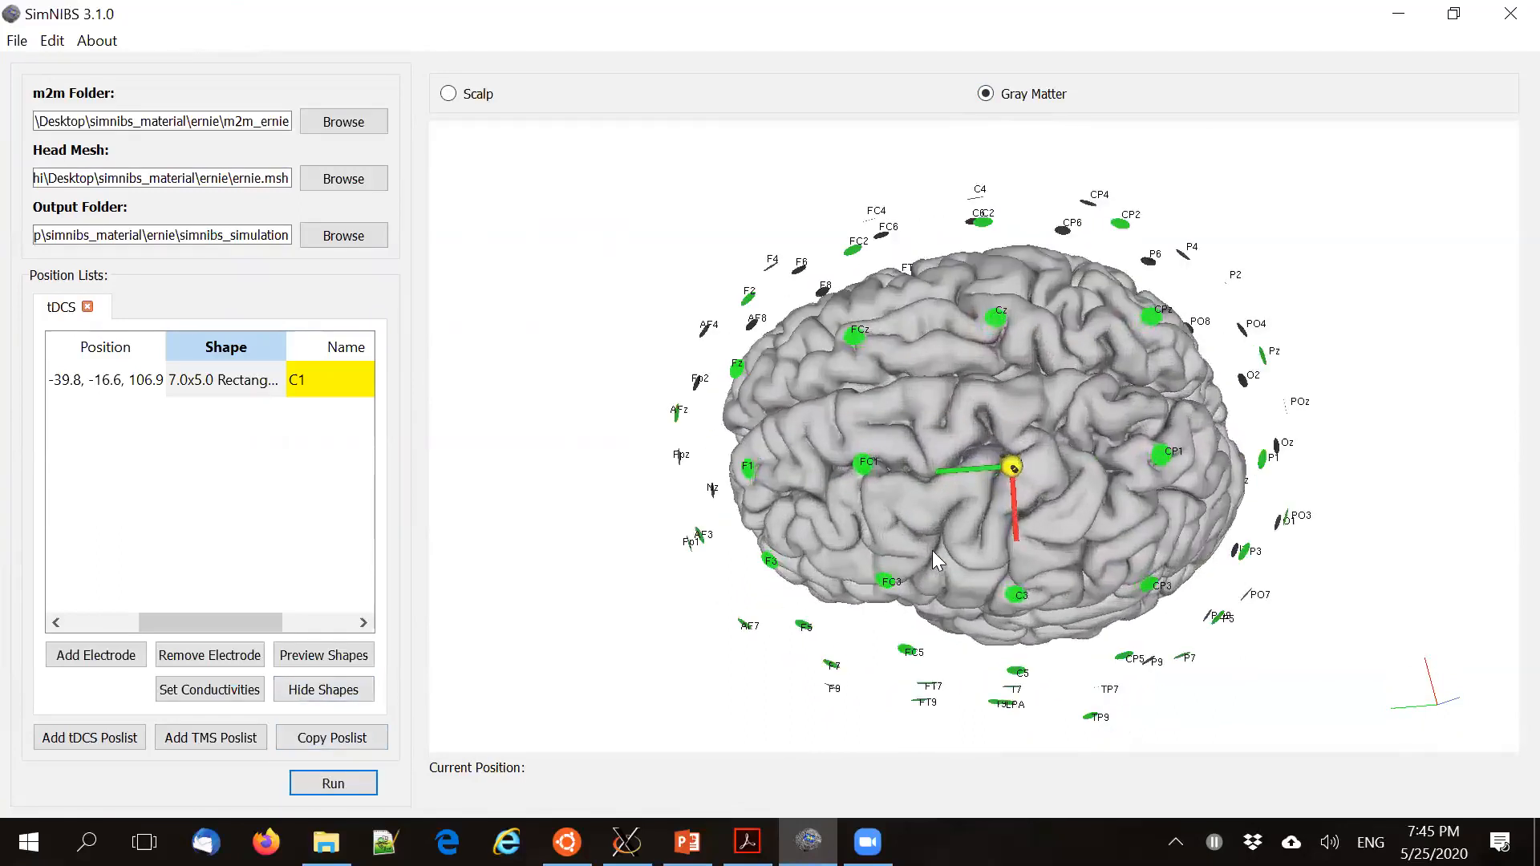
{"action": "scroll", "coordinate": [933, 552], "scroll_direction": "up", "scroll_amount": 1}
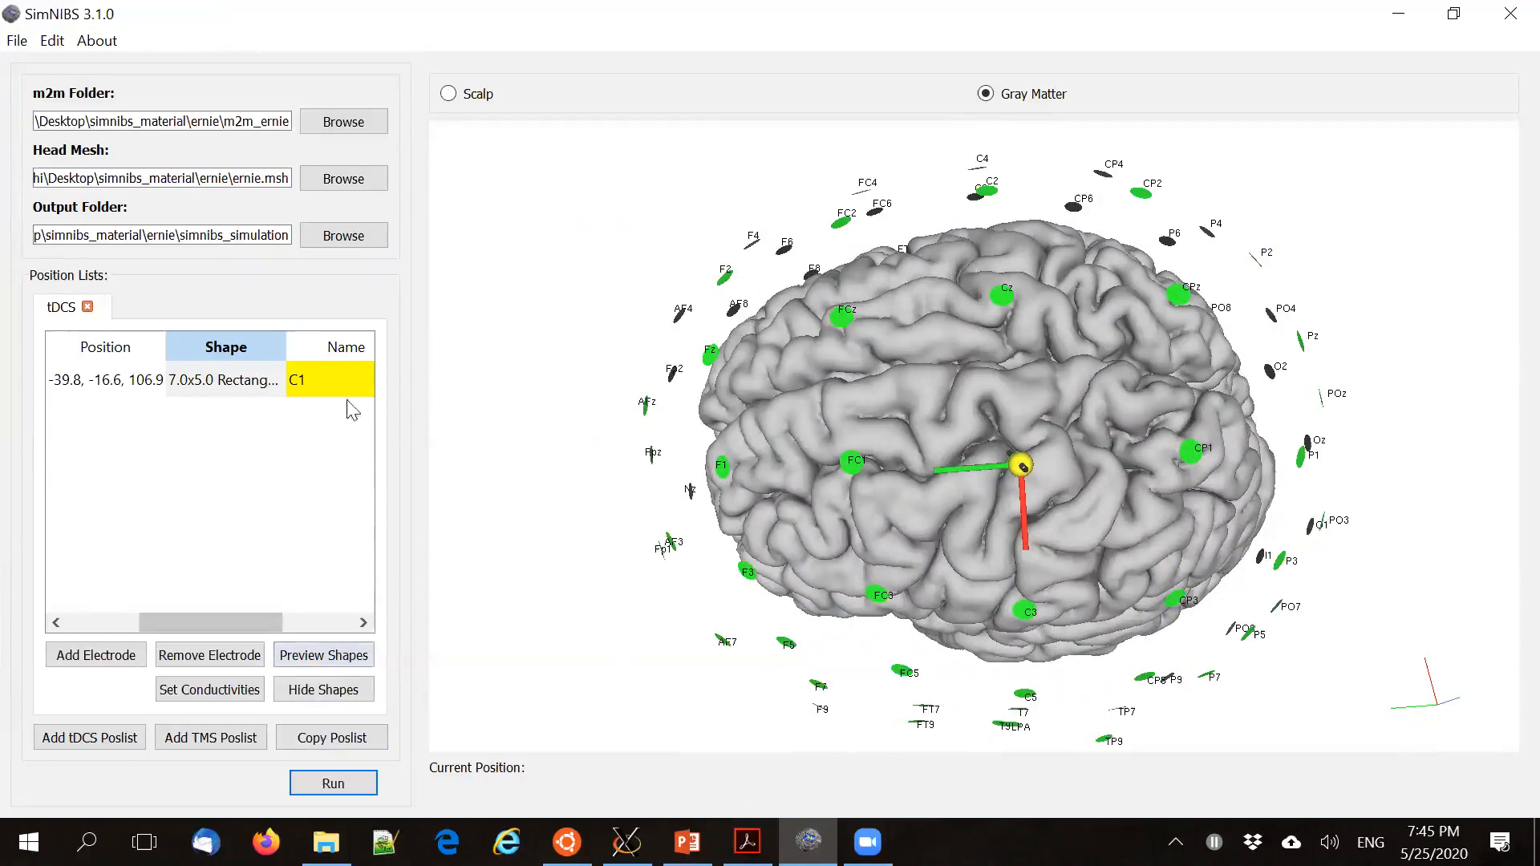
Reposition the first electrode to -39.72, -16.96, 106.89 with its direction reference at -26.91, -1.36, 110.38
{"action": "double_click", "coordinate": [80, 382]}
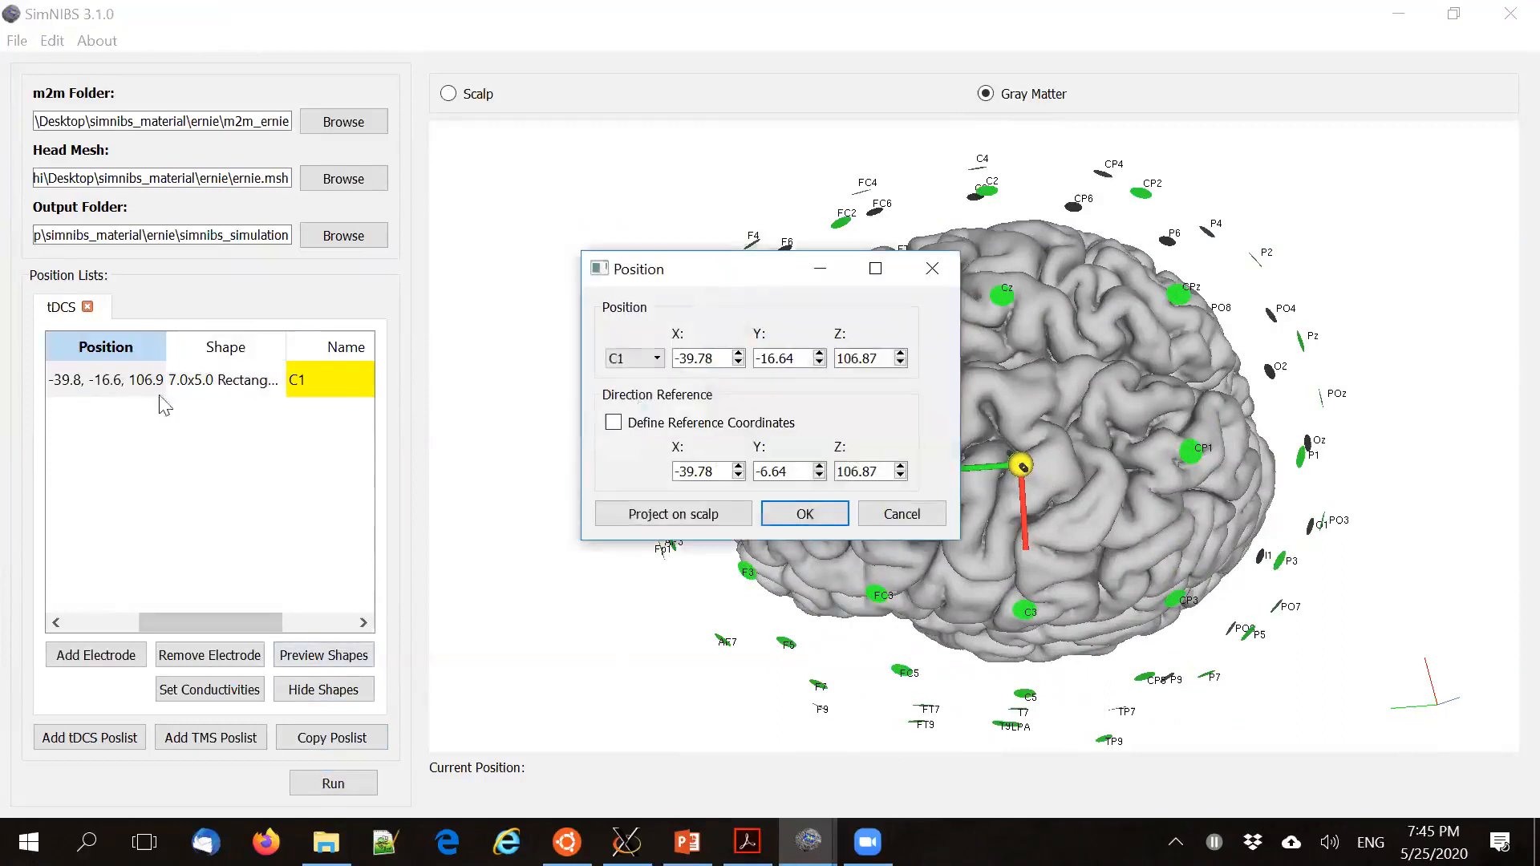
{"action": "left_click_drag", "start_coordinate": [1017, 400], "coordinate": [1023, 428]}
{"action": "left_click", "coordinate": [1018, 430]}
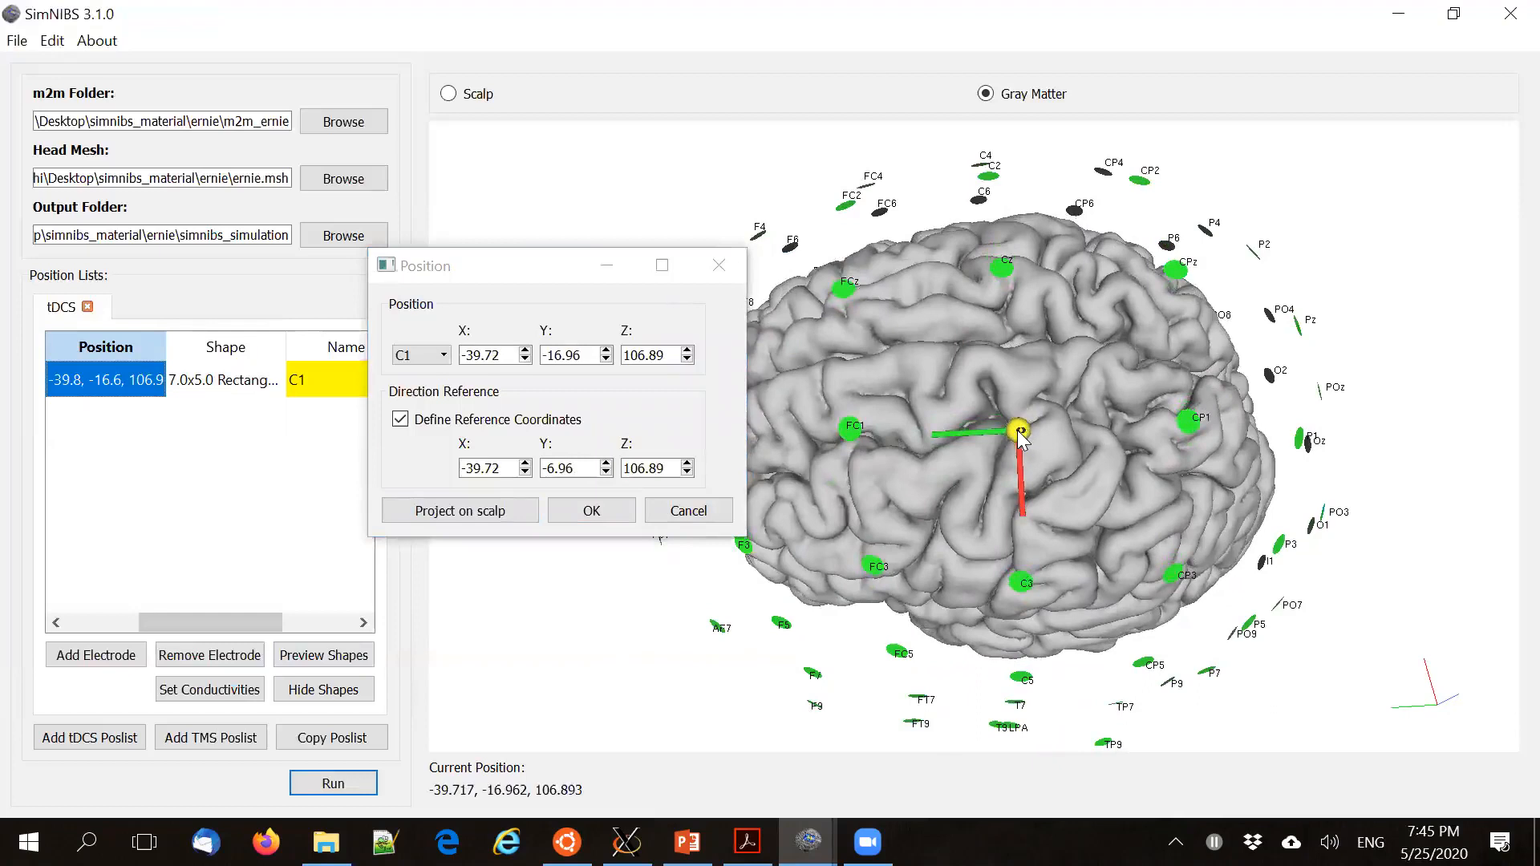
{"action": "left_click", "coordinate": [948, 379]}
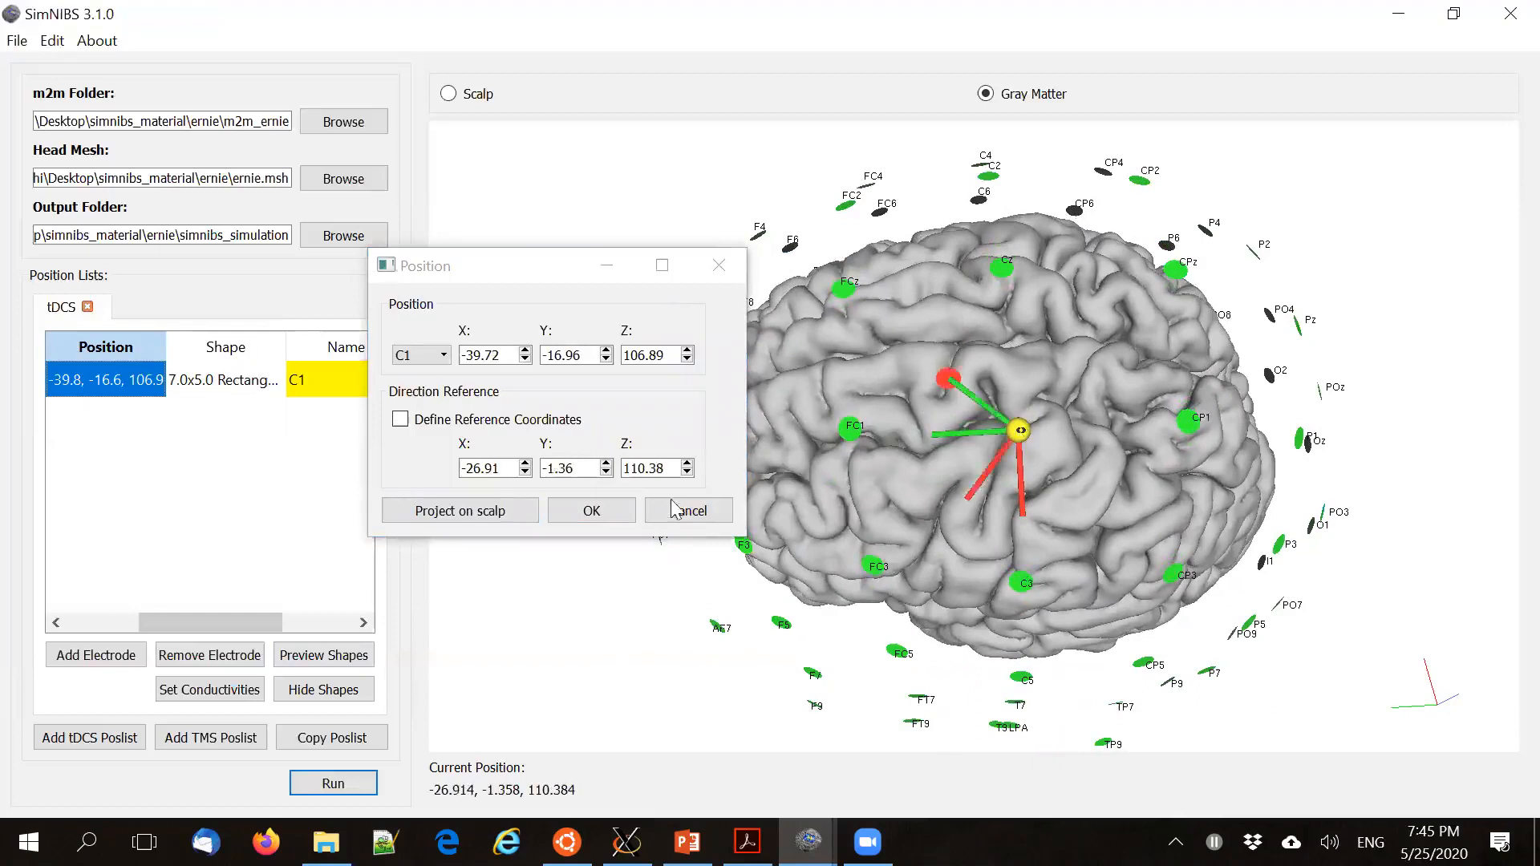
{"action": "left_click", "coordinate": [610, 510]}
Preview the reoriented electrode's shape over the gray matter and on the scalp surface
{"action": "mouse_move", "coordinate": [871, 510]}
{"action": "left_mouse_down"}
{"action": "mouse_move", "coordinate": [858, 542]}
{"action": "mouse_move", "coordinate": [873, 507]}
{"action": "left_mouse_up"}
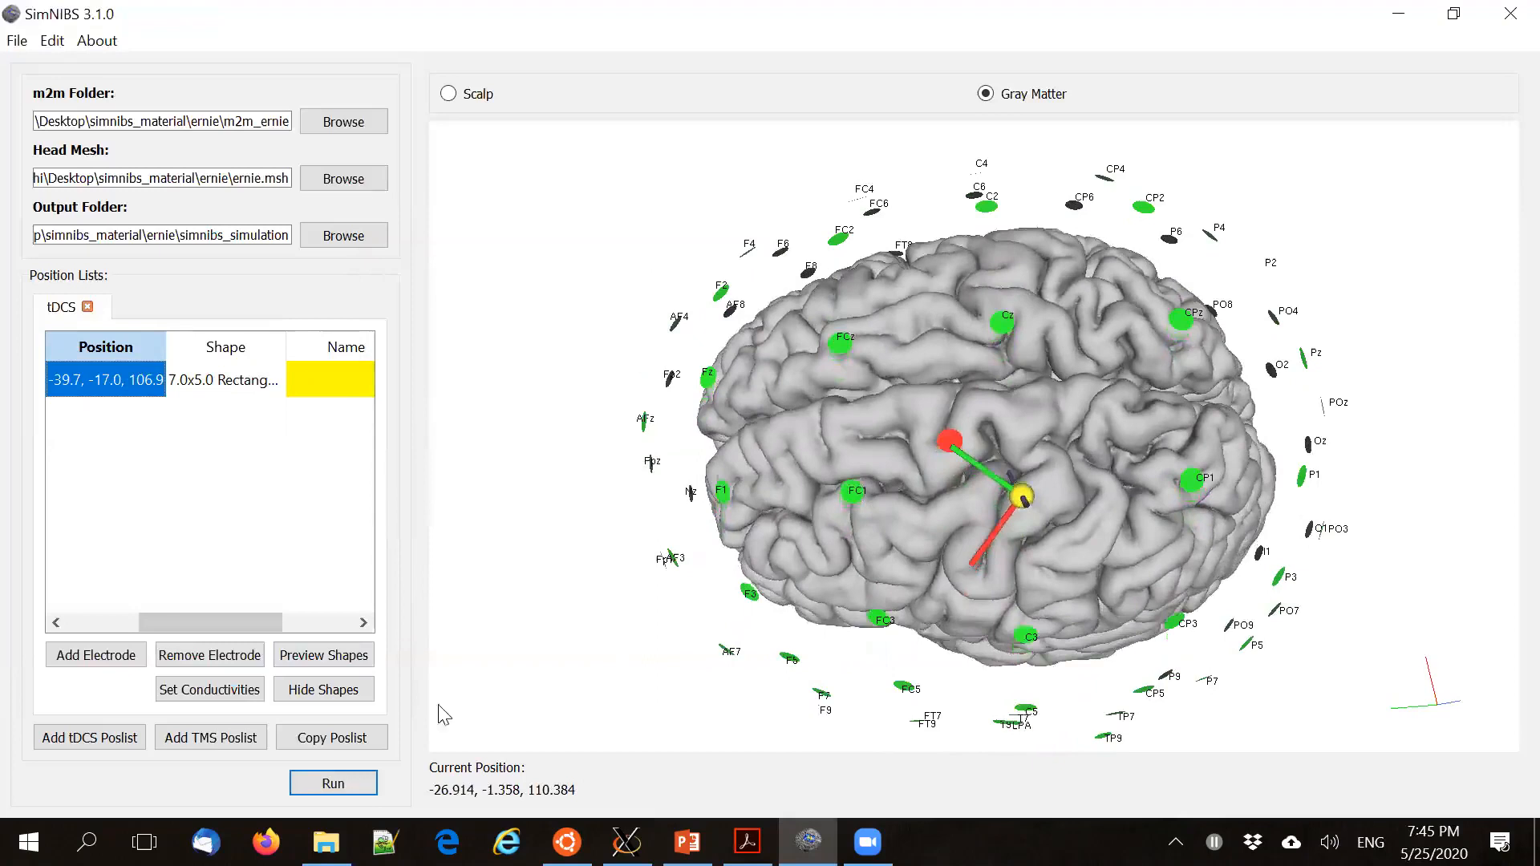
{"action": "left_click", "coordinate": [324, 656]}
{"action": "left_click_drag", "start_coordinate": [730, 598], "coordinate": [847, 165]}
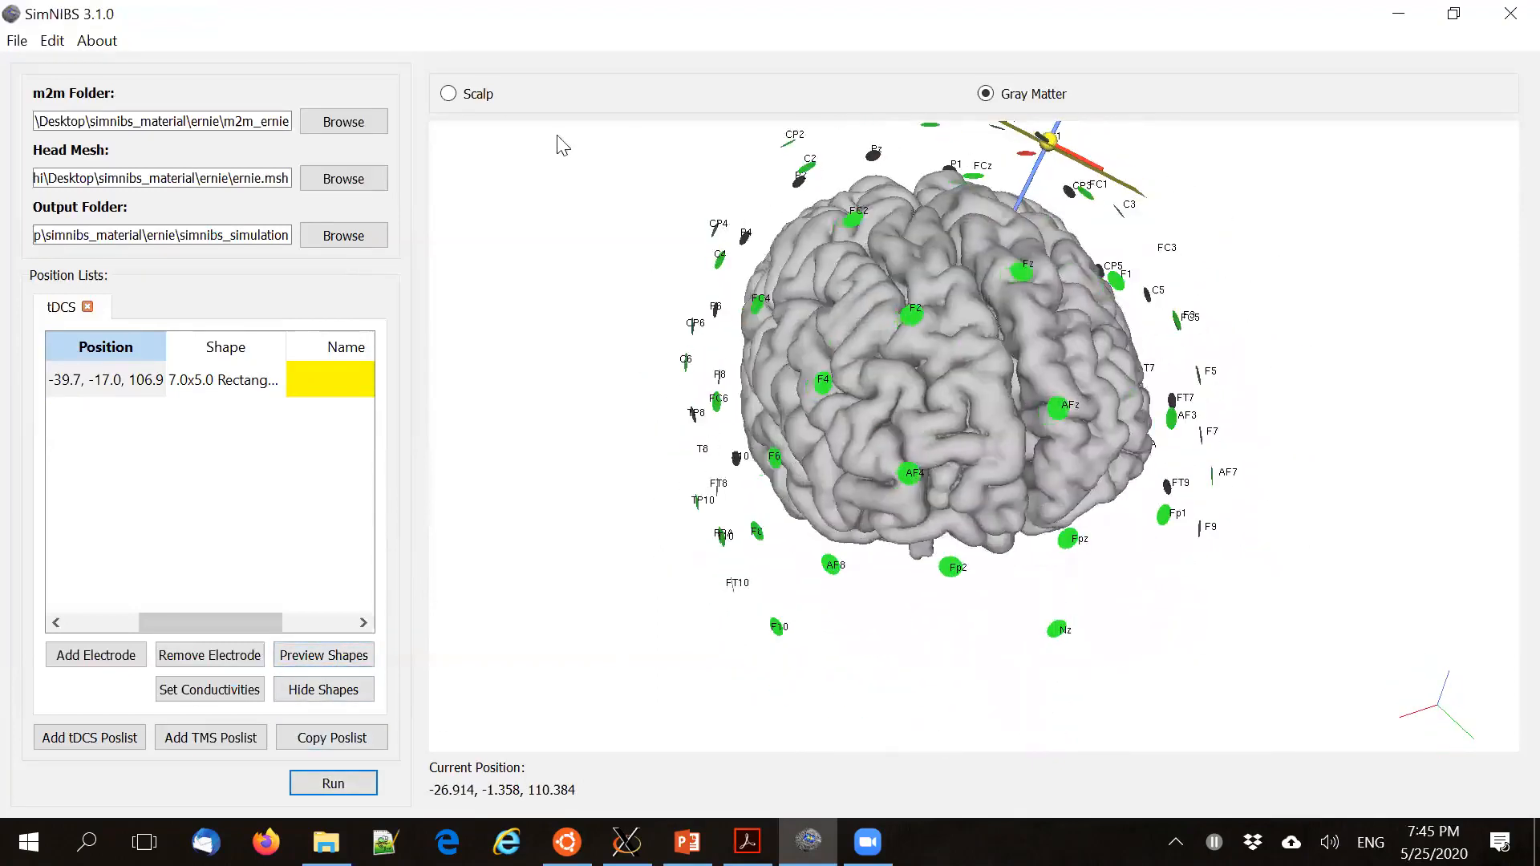
{"action": "left_click", "coordinate": [444, 98]}
{"action": "left_click_drag", "start_coordinate": [847, 438], "coordinate": [855, 407]}
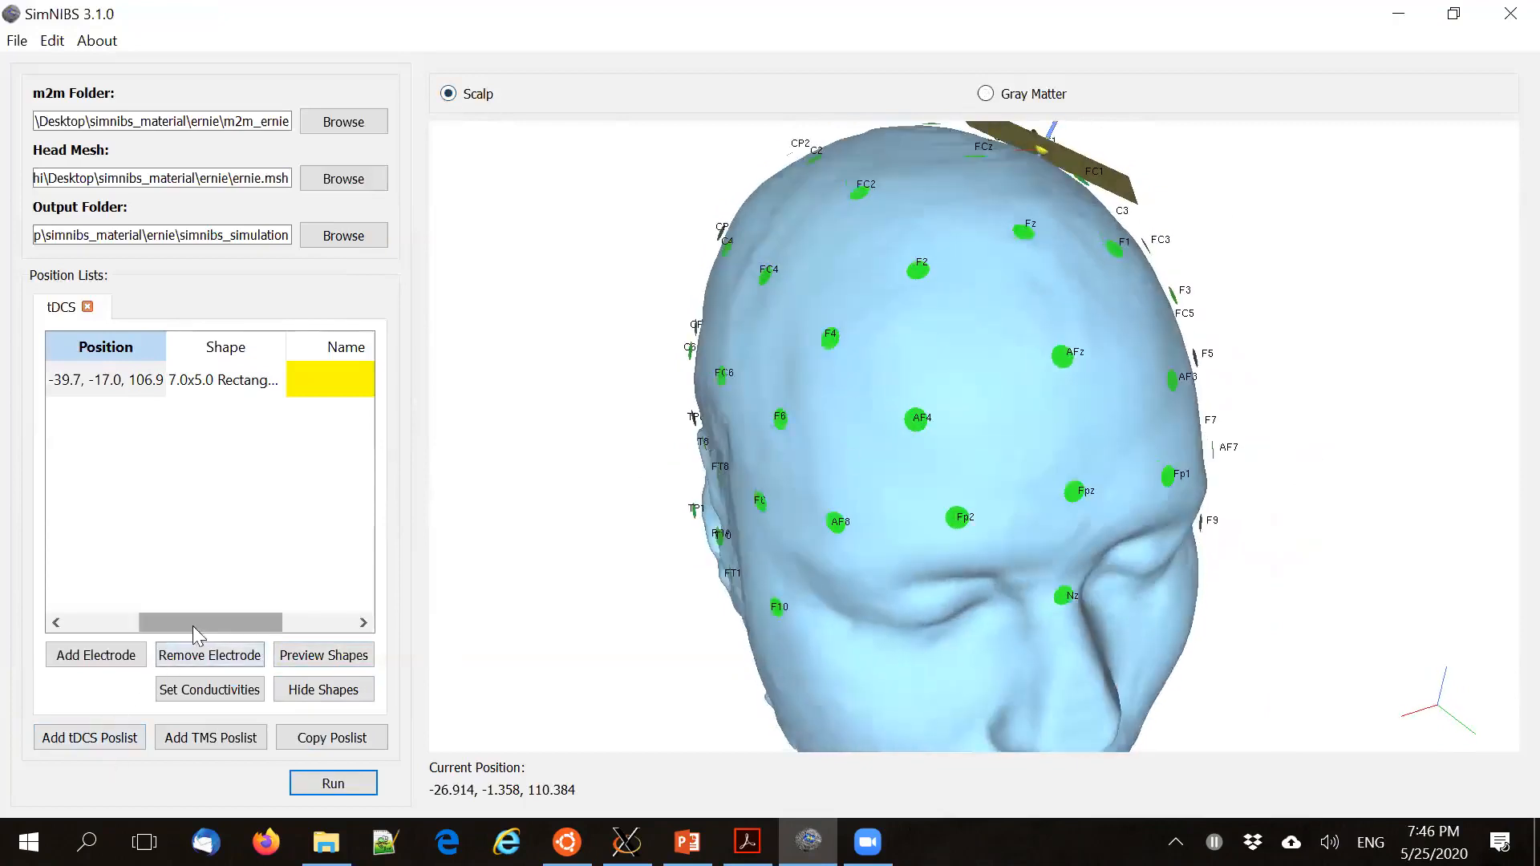
Add a second electrode to the tDCS list and position it at AF4
{"action": "left_click", "coordinate": [106, 622]}
{"action": "left_click", "coordinate": [77, 654]}
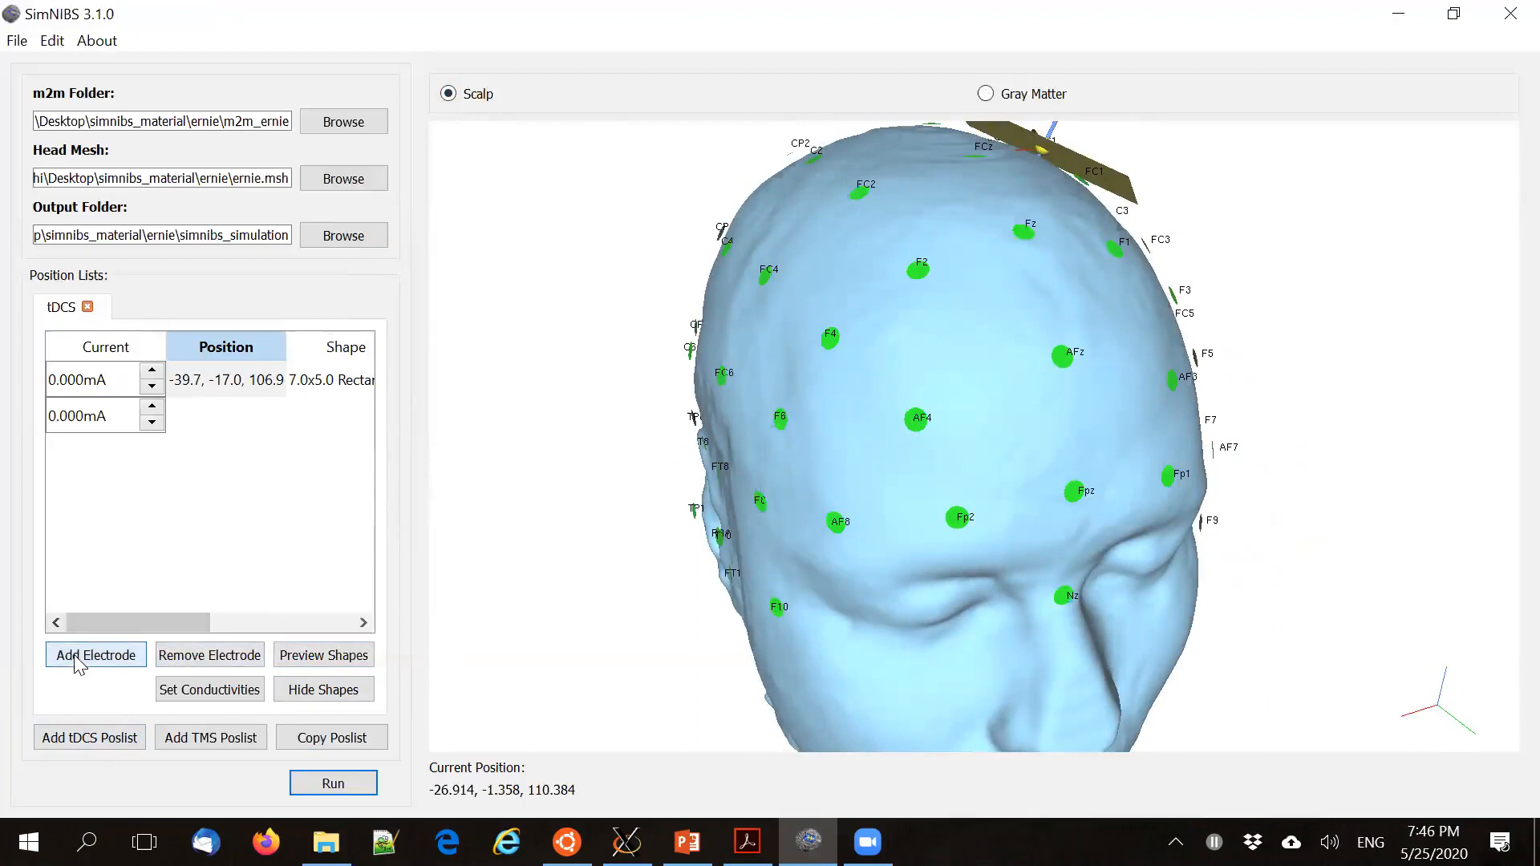
{"action": "double_click", "coordinate": [227, 416]}
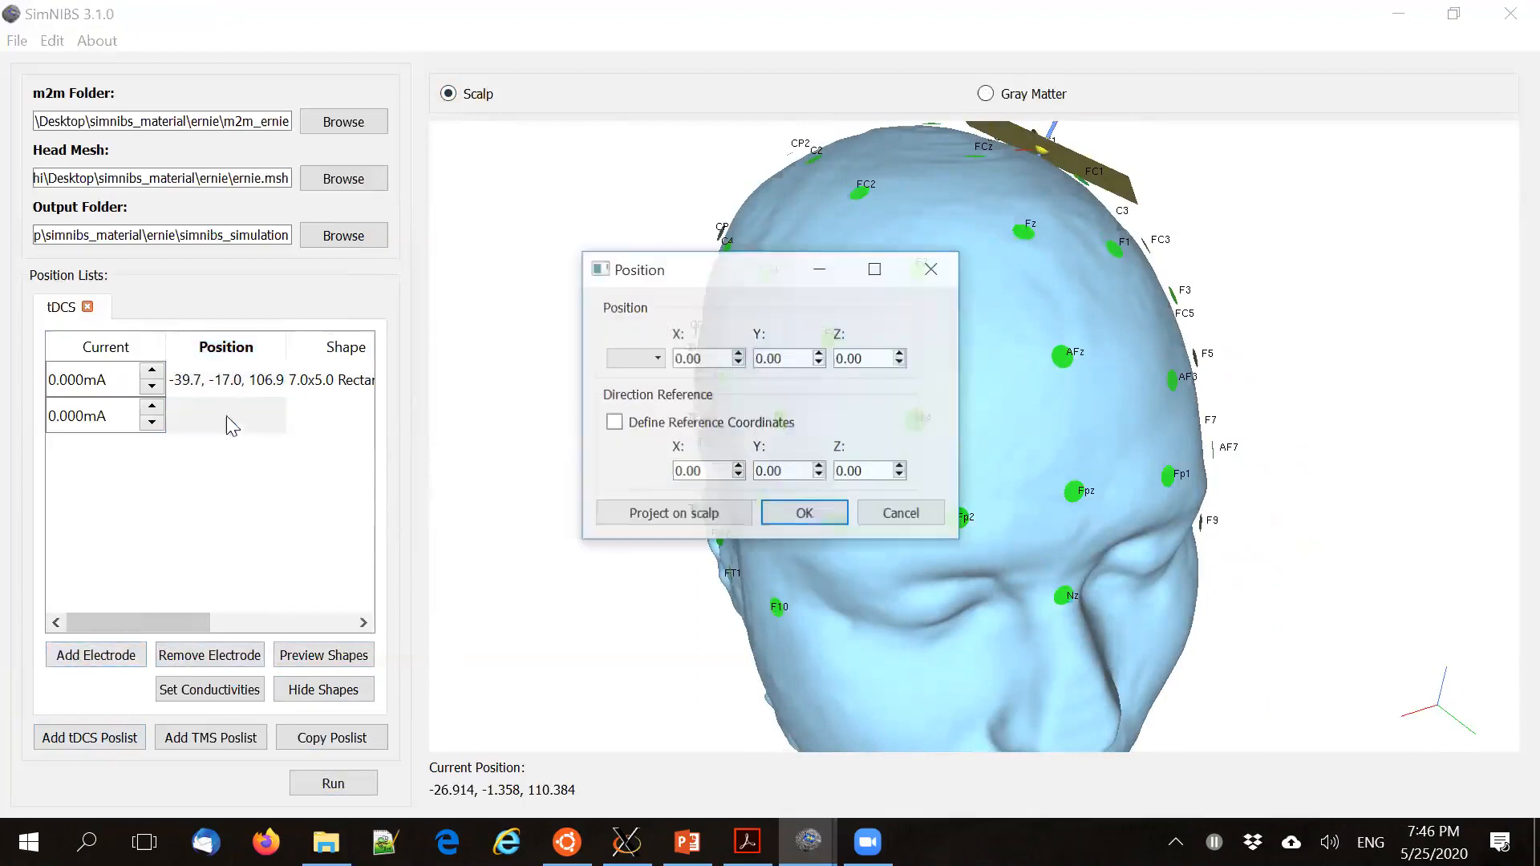
{"action": "left_click", "coordinate": [658, 358]}
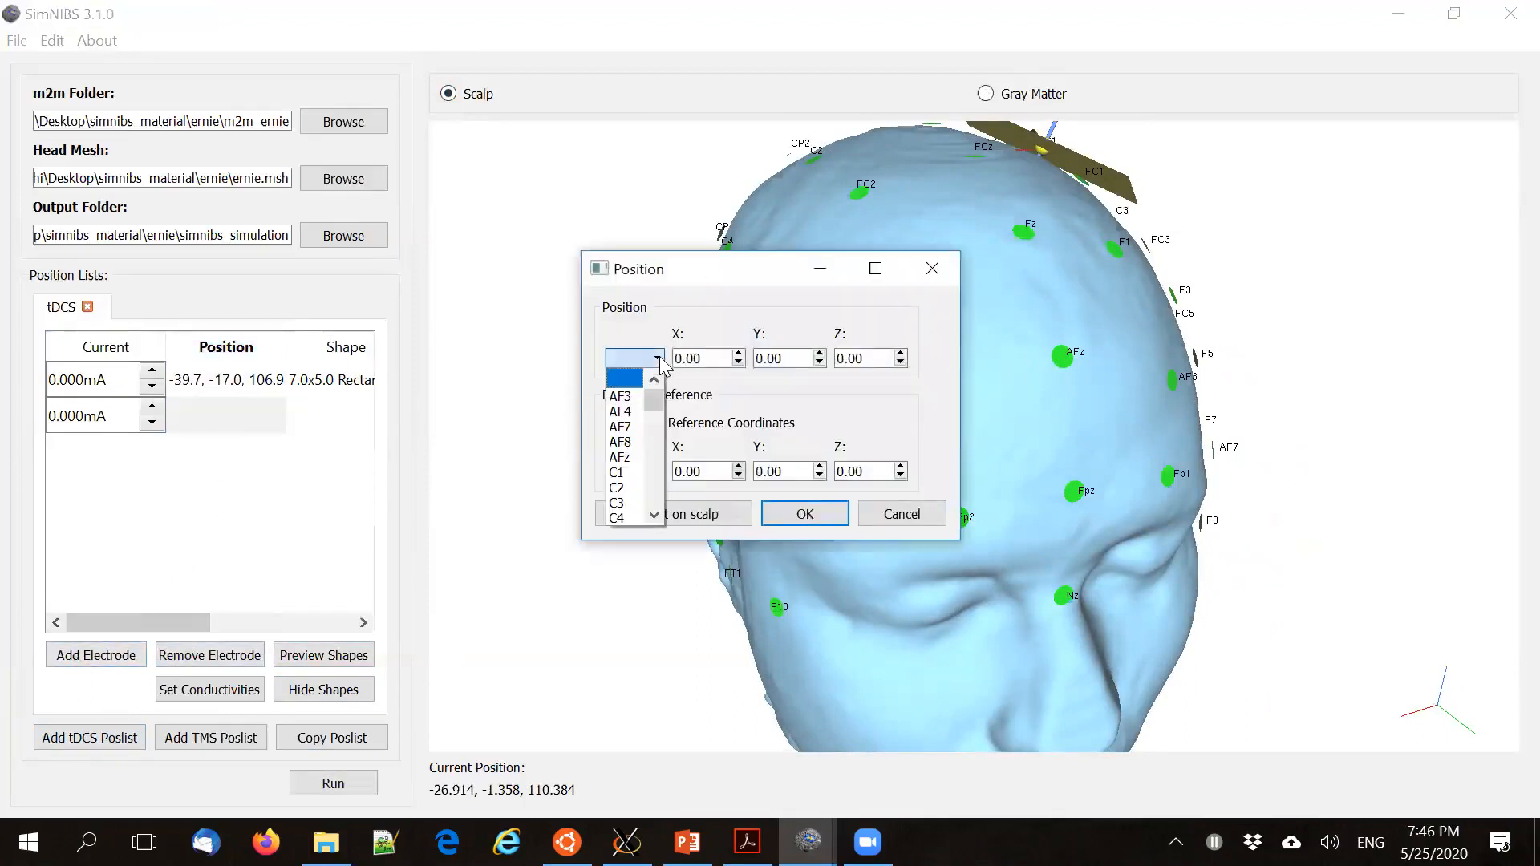
{"action": "left_click", "coordinate": [638, 414]}
{"action": "left_click", "coordinate": [803, 514]}
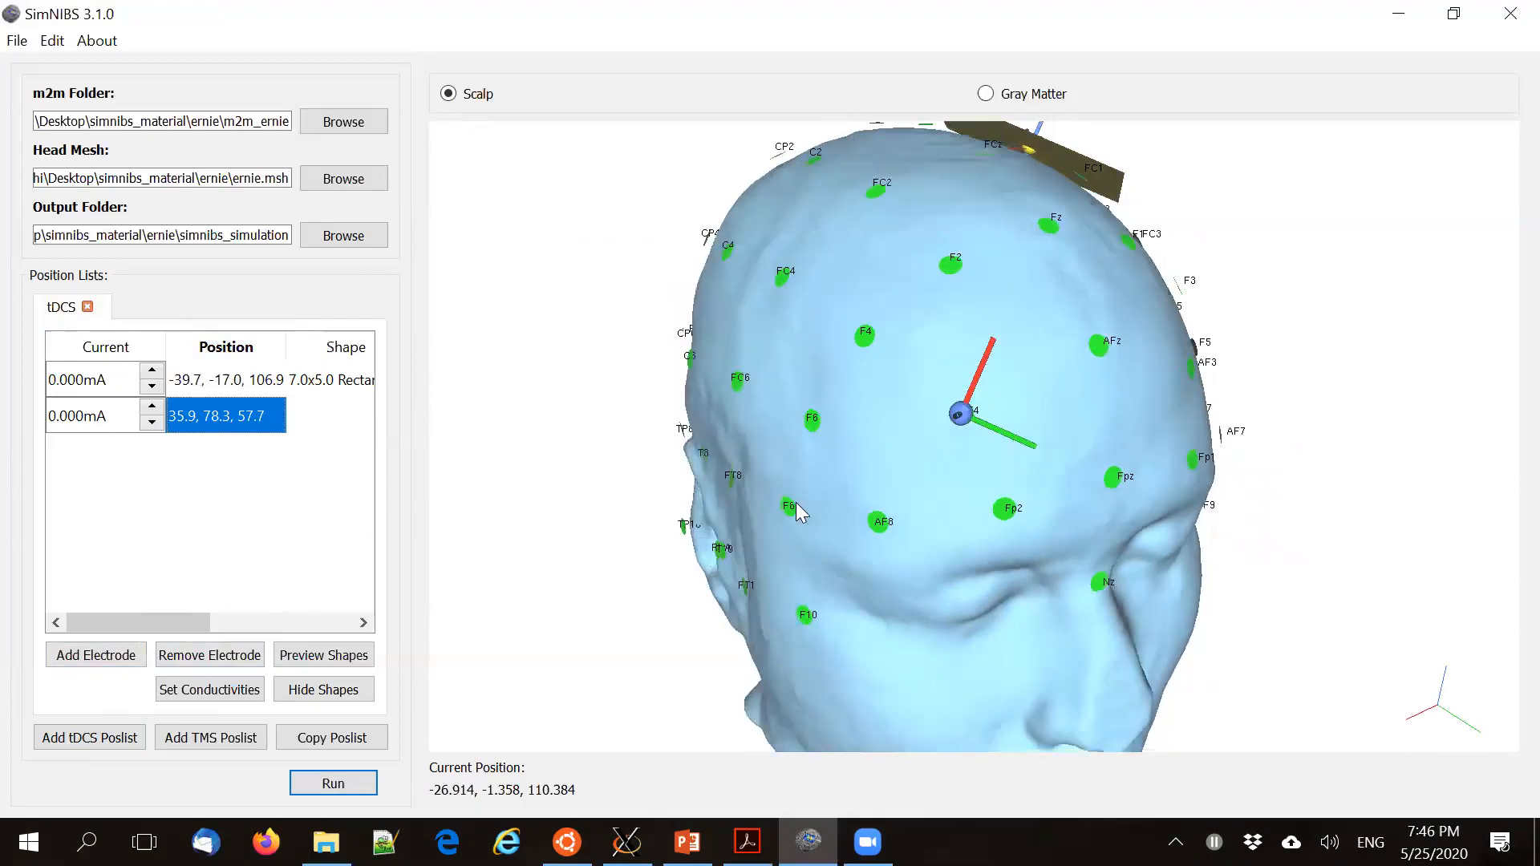
Copy the first electrode's 7 x 5 cm rectangular shape to the second electrode at AF4
{"action": "left_click", "coordinate": [333, 380]}
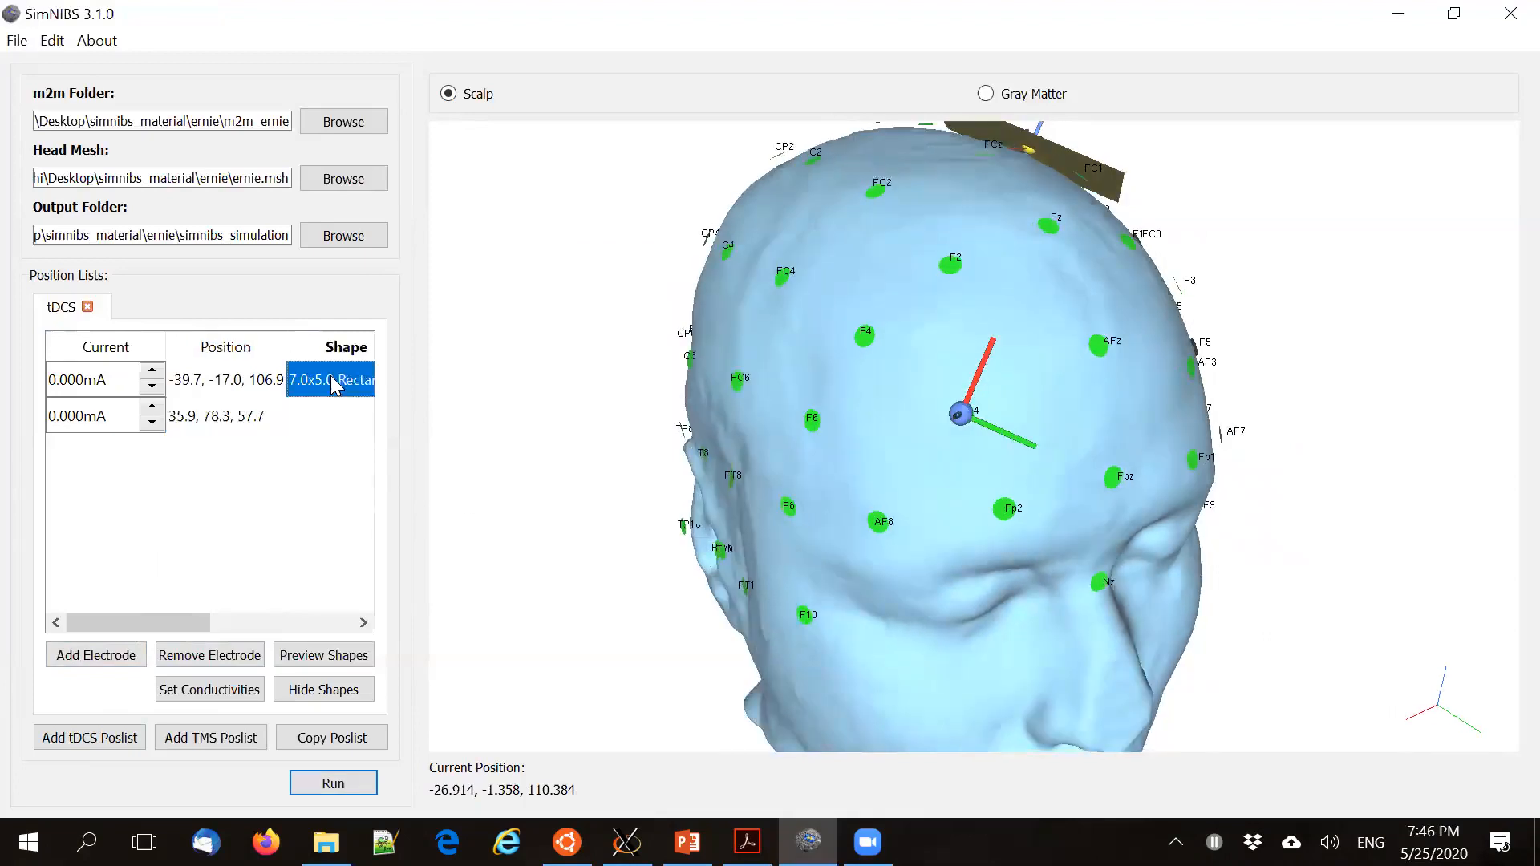
{"action": "right_click", "coordinate": [332, 378]}
{"action": "left_click", "coordinate": [363, 395]}
{"action": "left_click", "coordinate": [231, 415]}
{"action": "right_click", "coordinate": [231, 419]}
{"action": "left_click", "coordinate": [285, 451]}
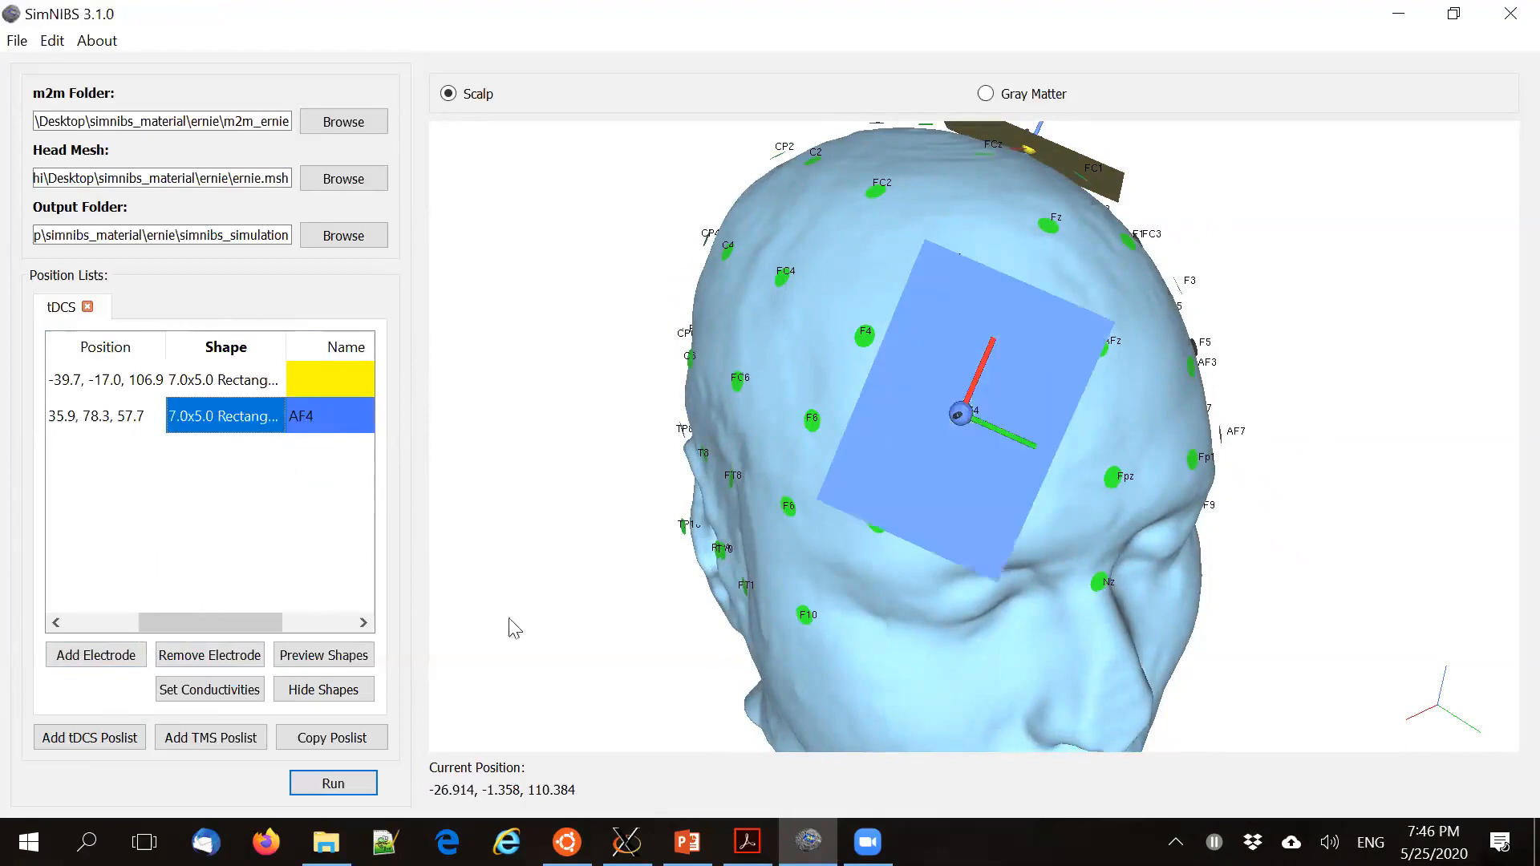
Move the AF4 electrode to 37.07, 78.63, 53.62 with its direction reference at 38.68, 79.56, 42.53, and preview its shape
{"action": "left_click_drag", "start_coordinate": [730, 593], "coordinate": [605, 618]}
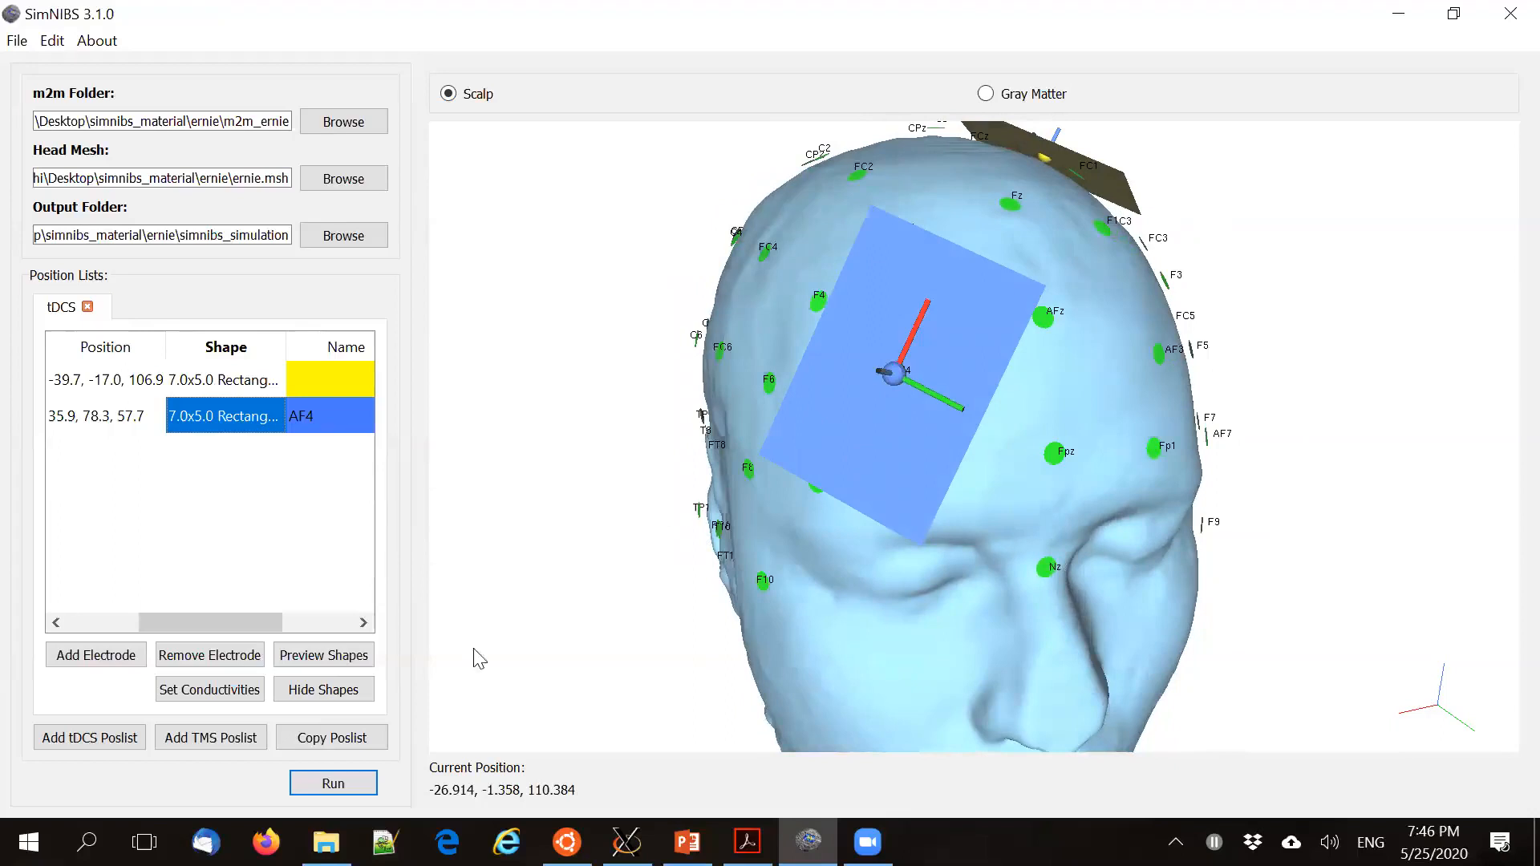
{"action": "left_click", "coordinate": [356, 696]}
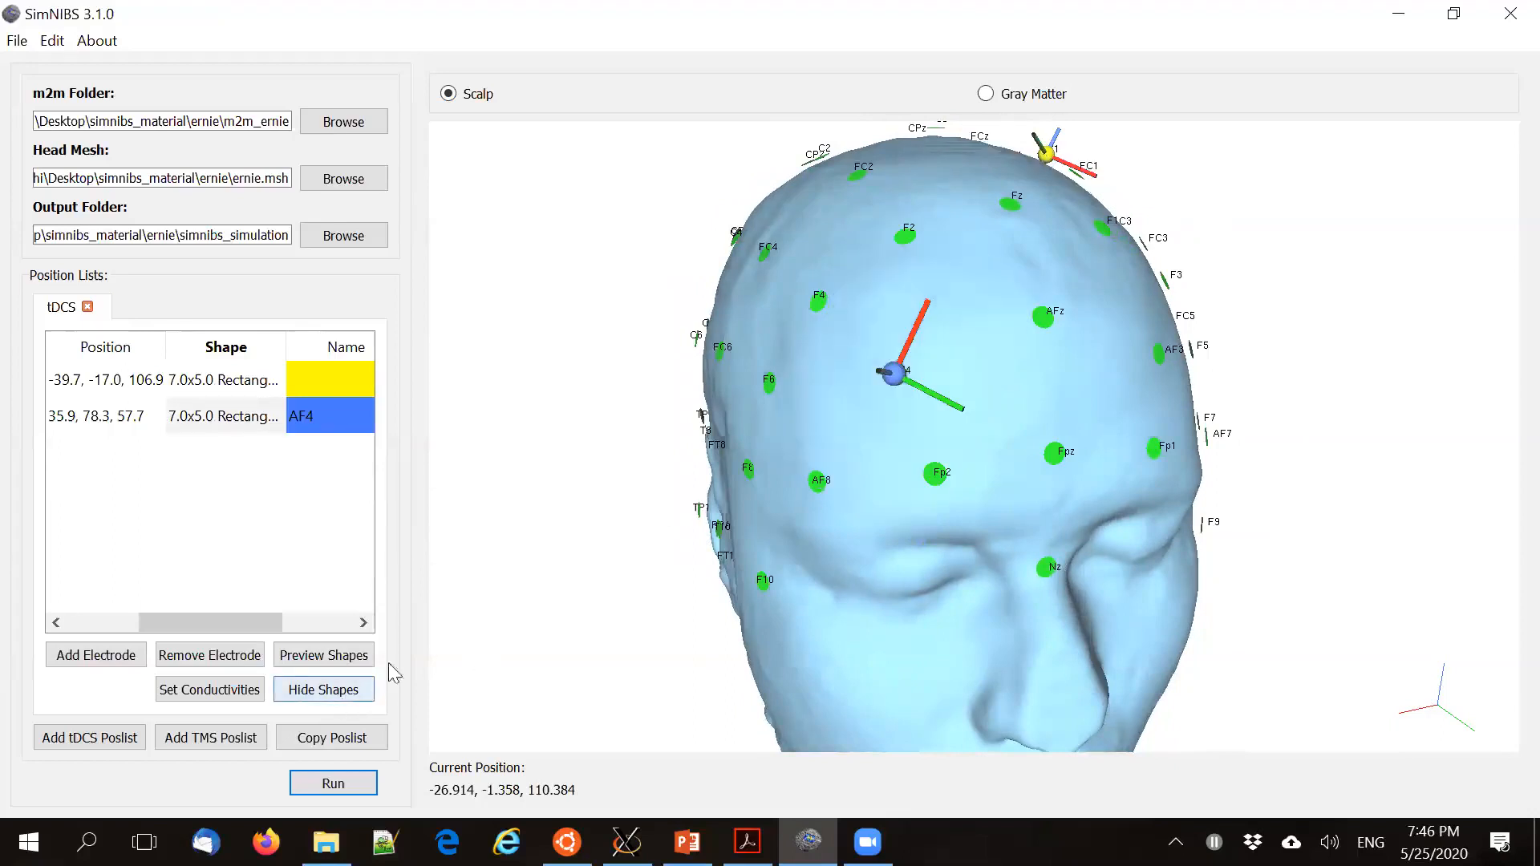
{"action": "double_click", "coordinate": [81, 416]}
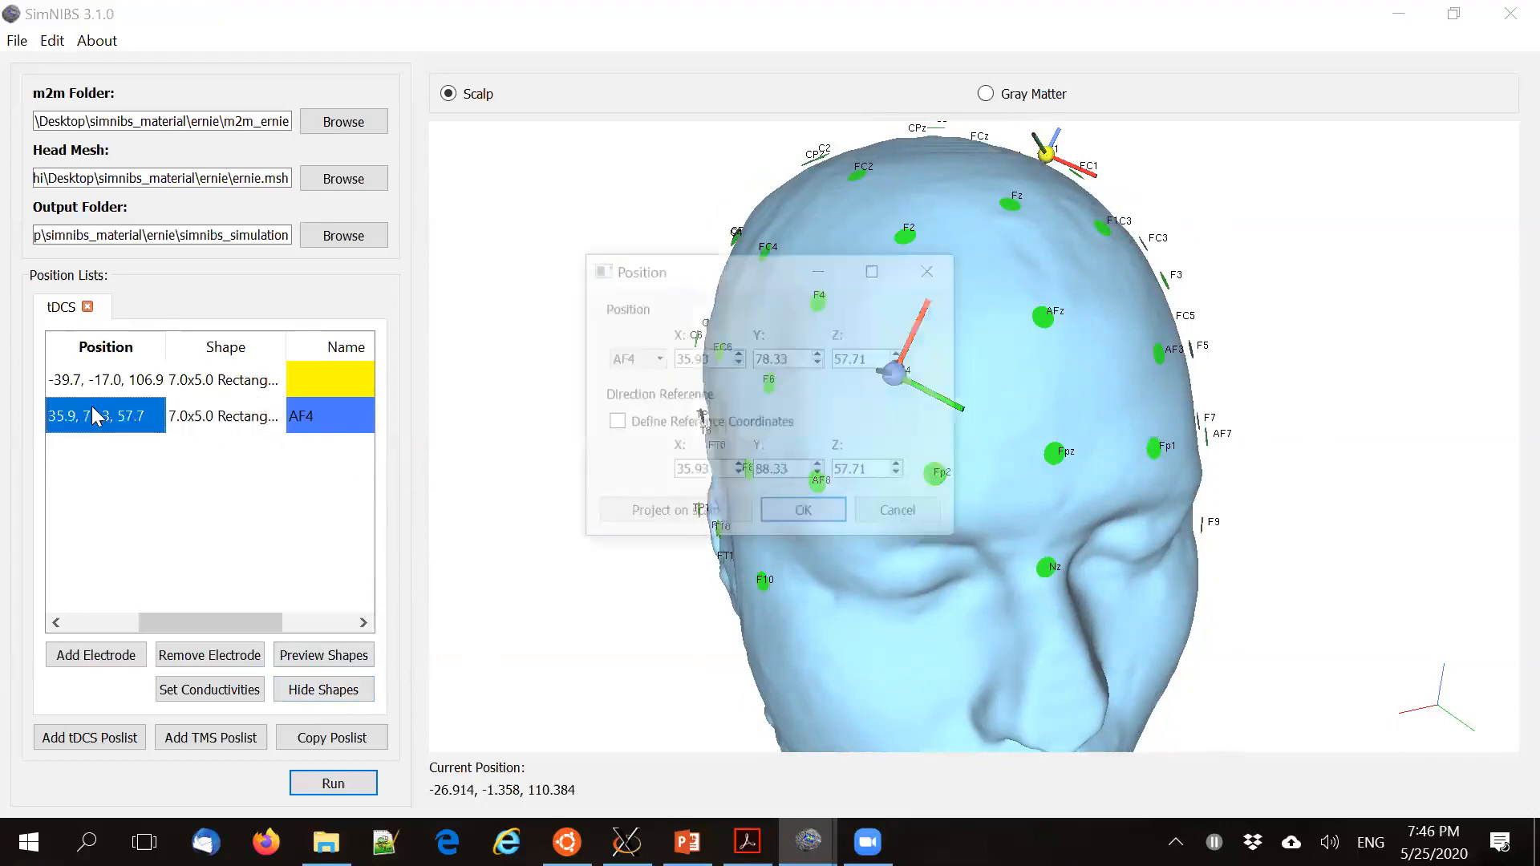
{"action": "left_click_drag", "start_coordinate": [1112, 352], "coordinate": [1036, 354]}
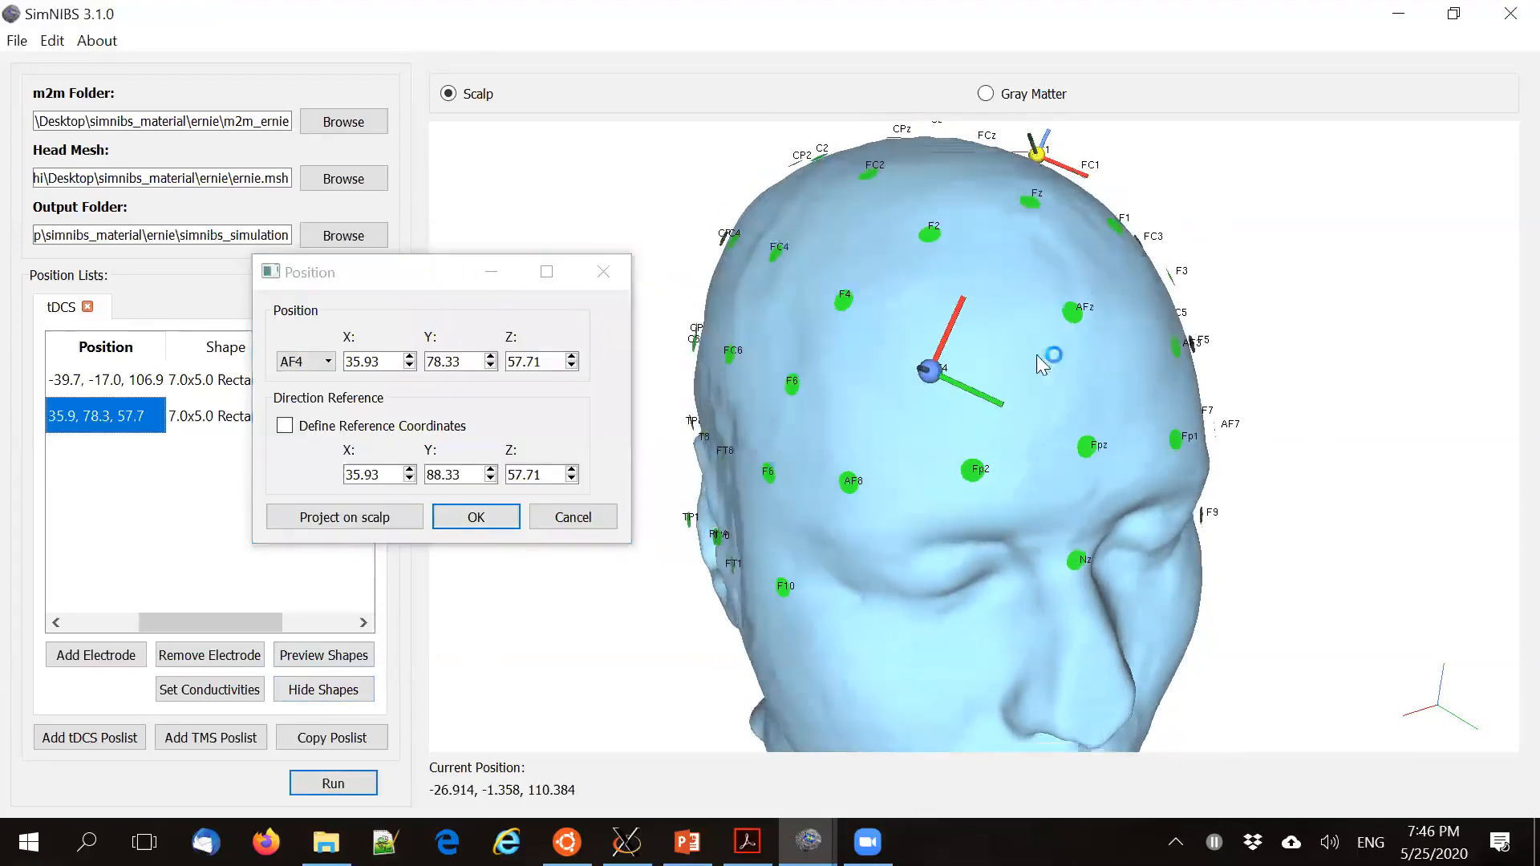
{"action": "left_click", "coordinate": [935, 403]}
{"action": "left_click", "coordinate": [926, 436]}
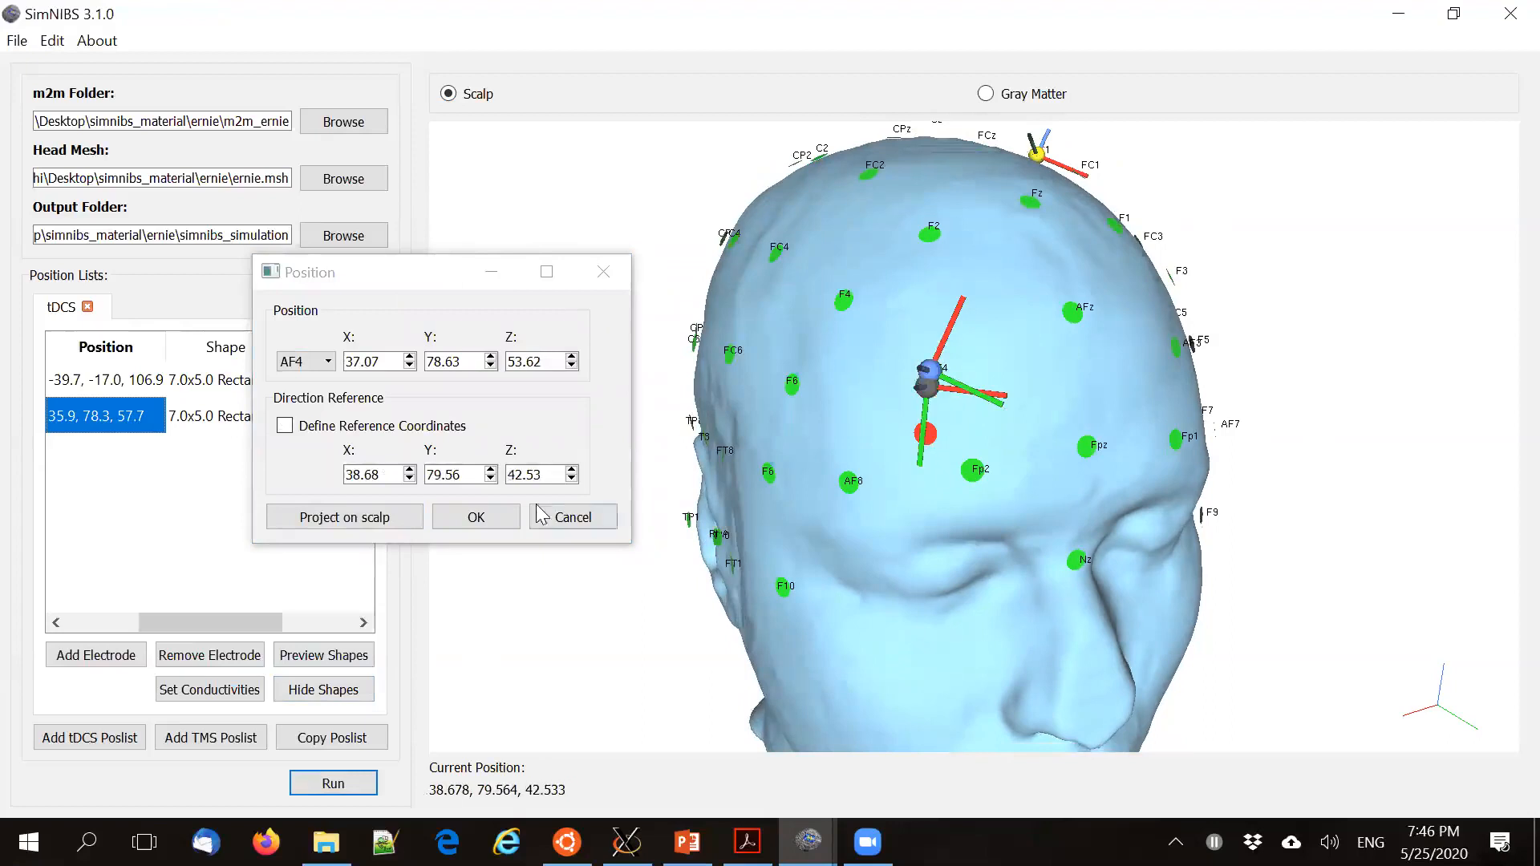
{"action": "left_click", "coordinate": [476, 516]}
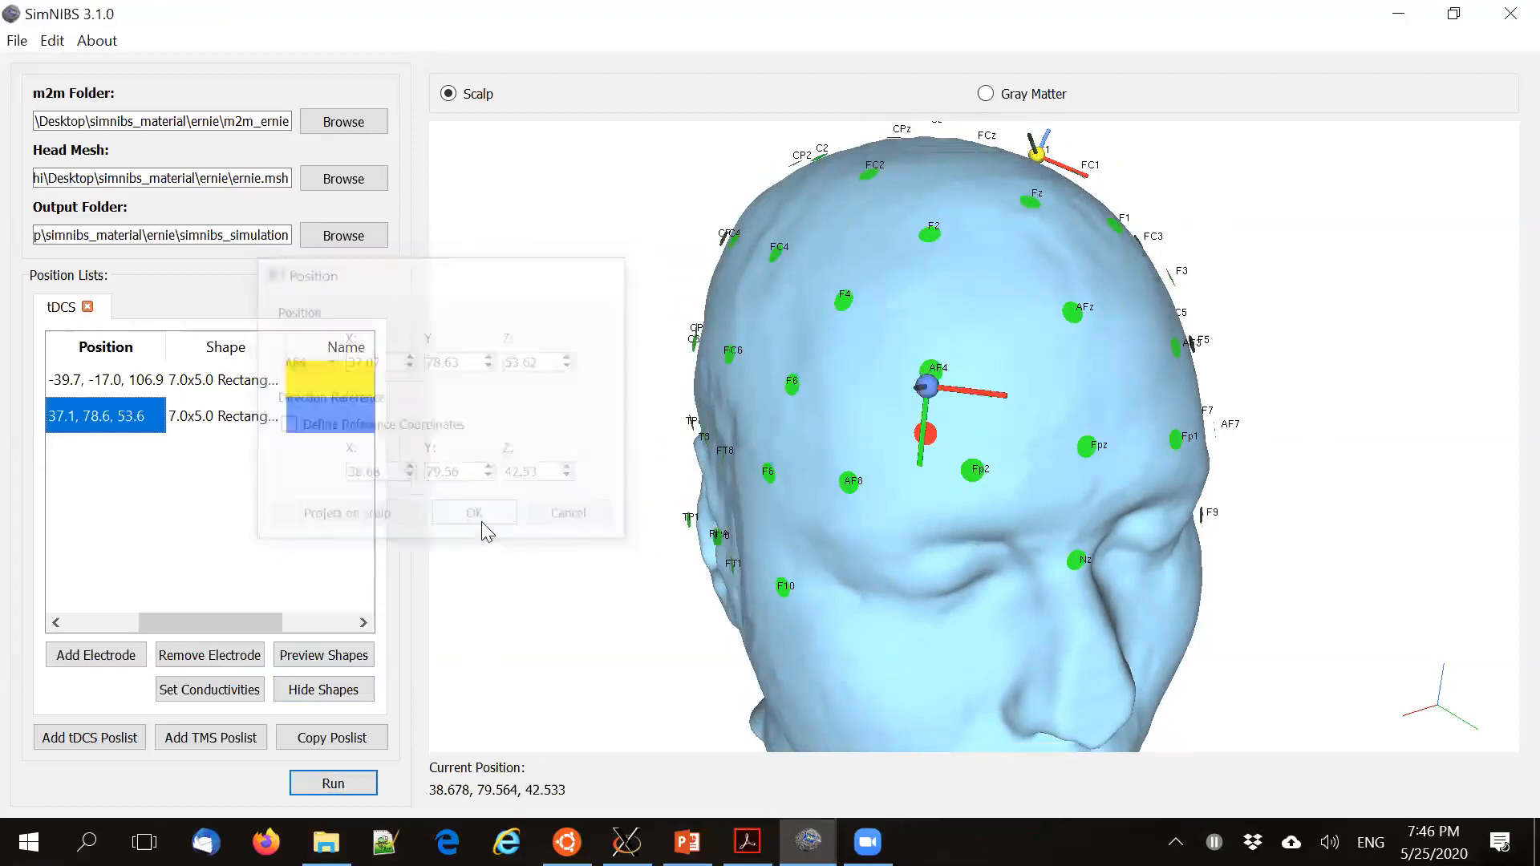
{"action": "left_click", "coordinate": [323, 656]}
{"action": "left_click_drag", "start_coordinate": [748, 606], "coordinate": [762, 601]}
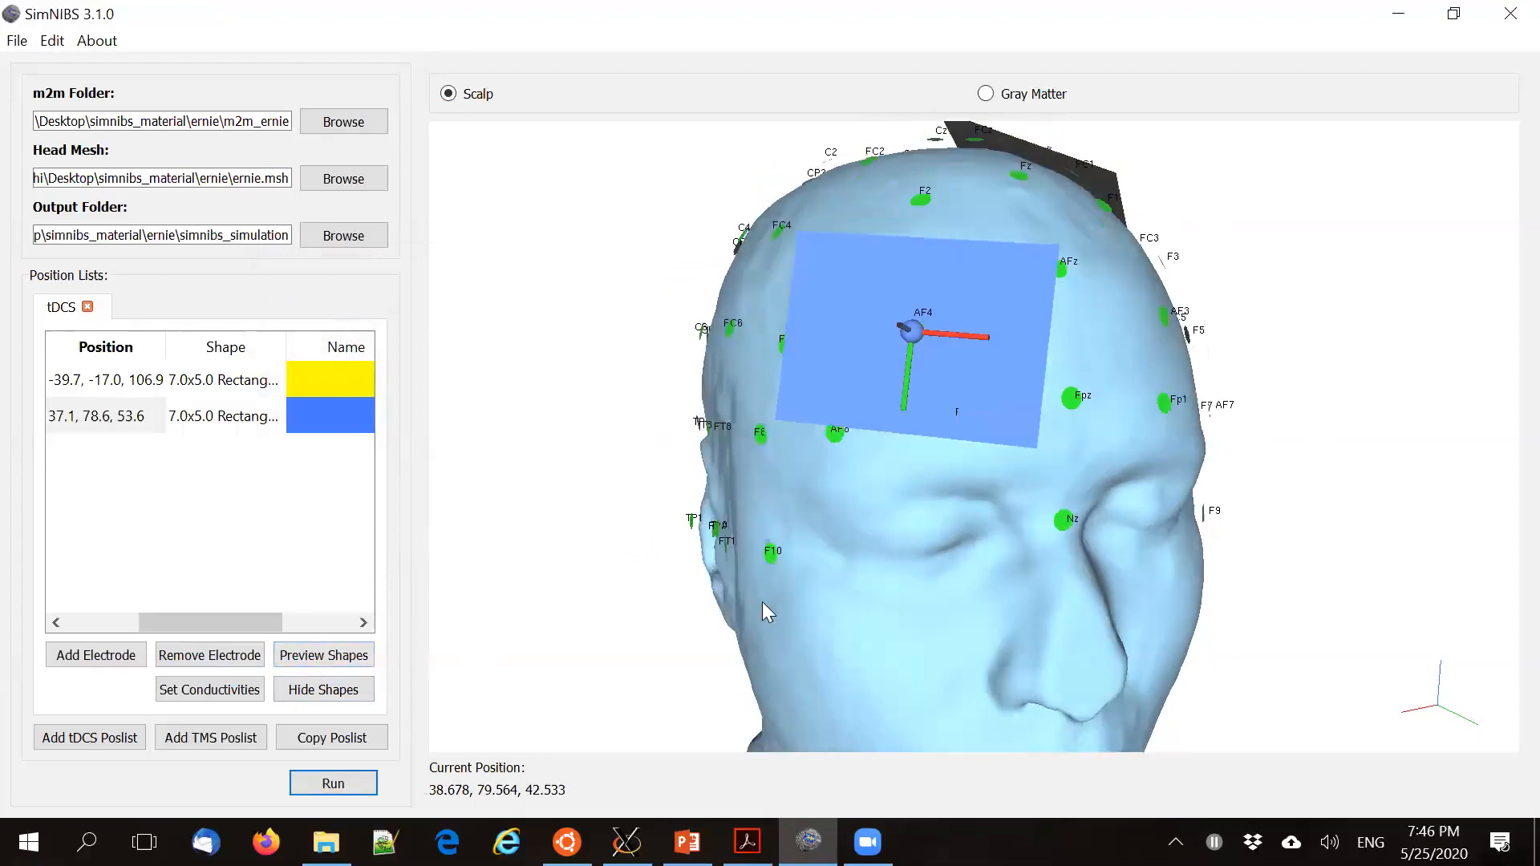
Reposition the second electrode to 37.75, 77.82, 54.95 with its direction reference at 37.64, 81.41, 37.31
{"action": "double_click", "coordinate": [120, 424]}
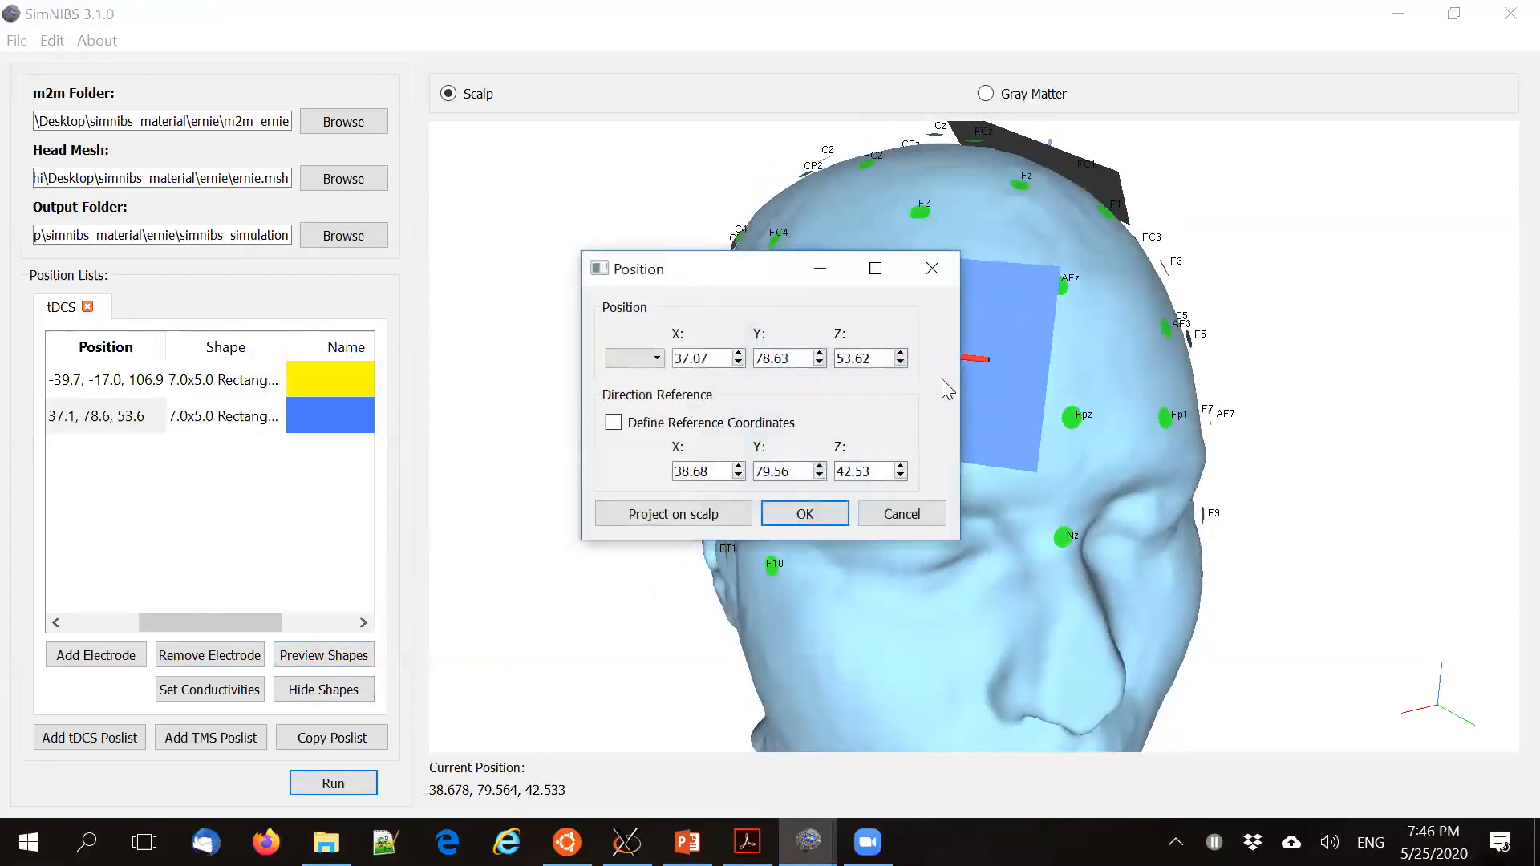
{"action": "double_click", "coordinate": [911, 351]}
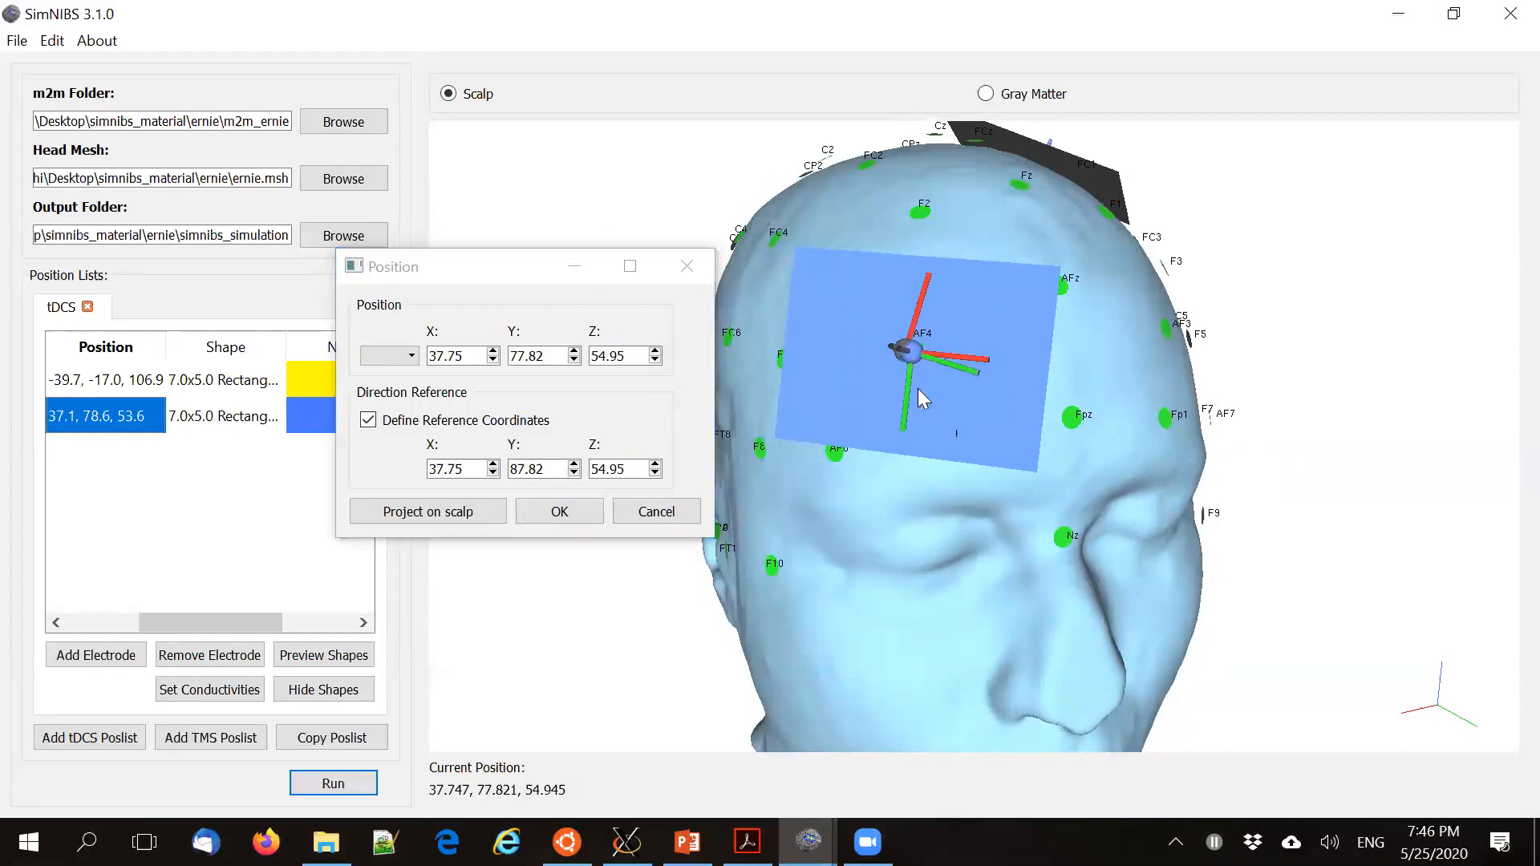
{"action": "double_click", "coordinate": [918, 425]}
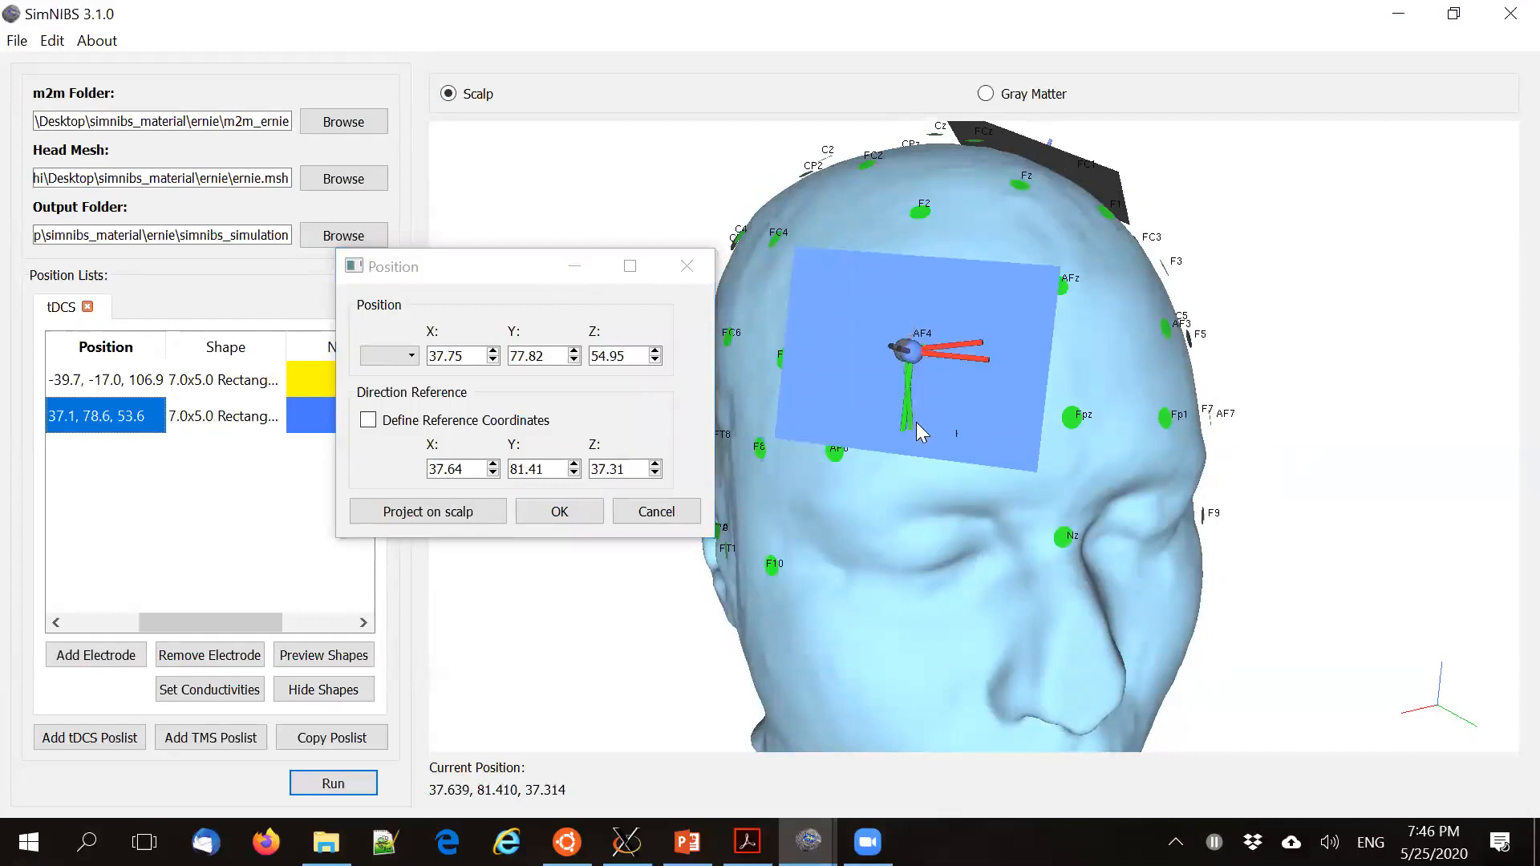
{"action": "left_click", "coordinate": [583, 511]}
{"action": "left_click_drag", "start_coordinate": [812, 566], "coordinate": [1209, 603]}
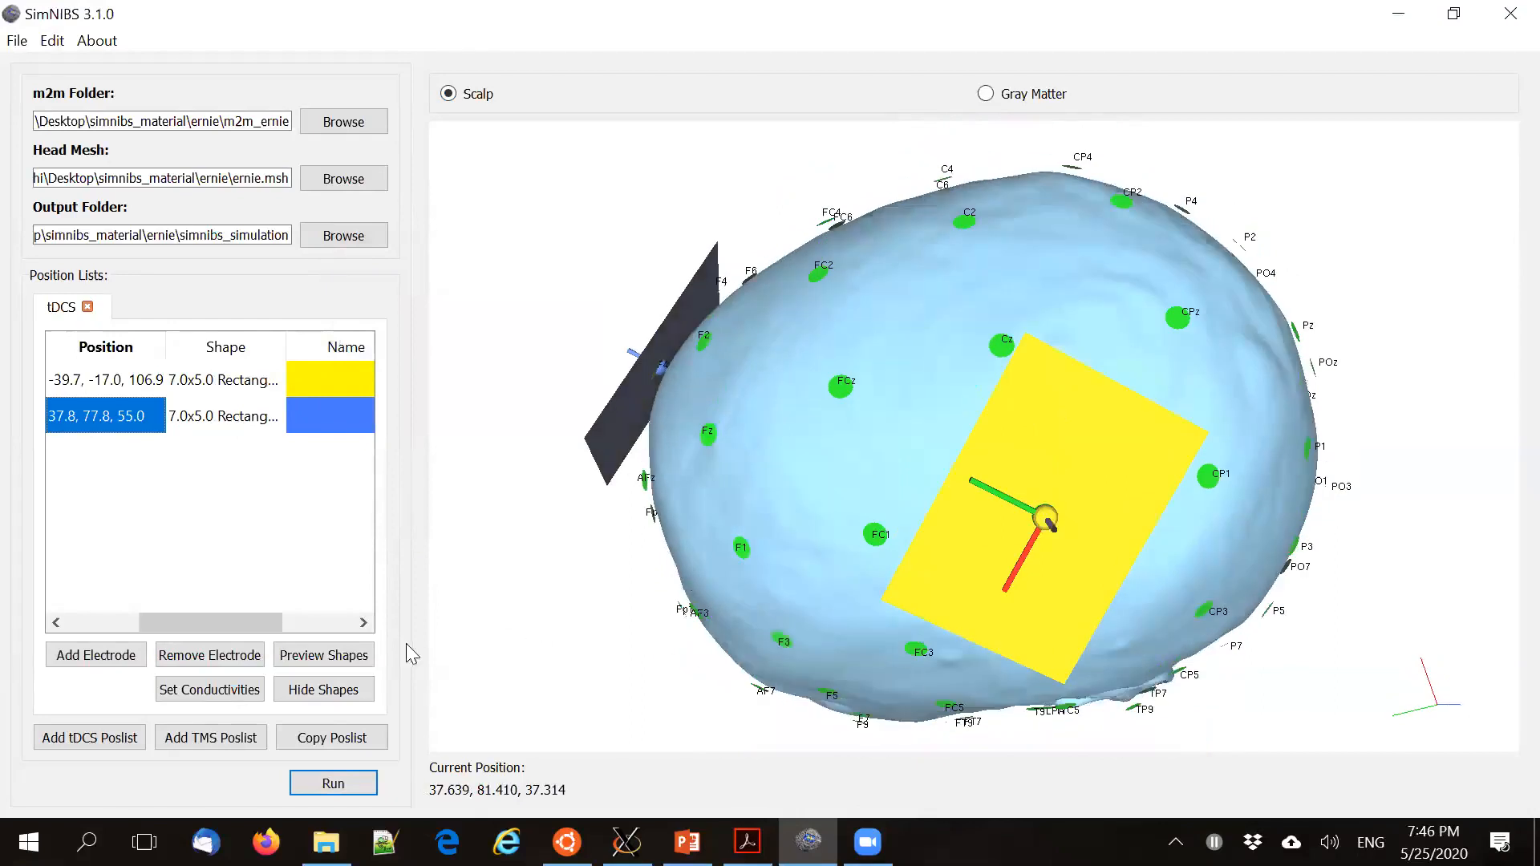
Set the current to 1.000 mA for the first electrode and -1.000 mA for the second
{"action": "left_click", "coordinate": [135, 623]}
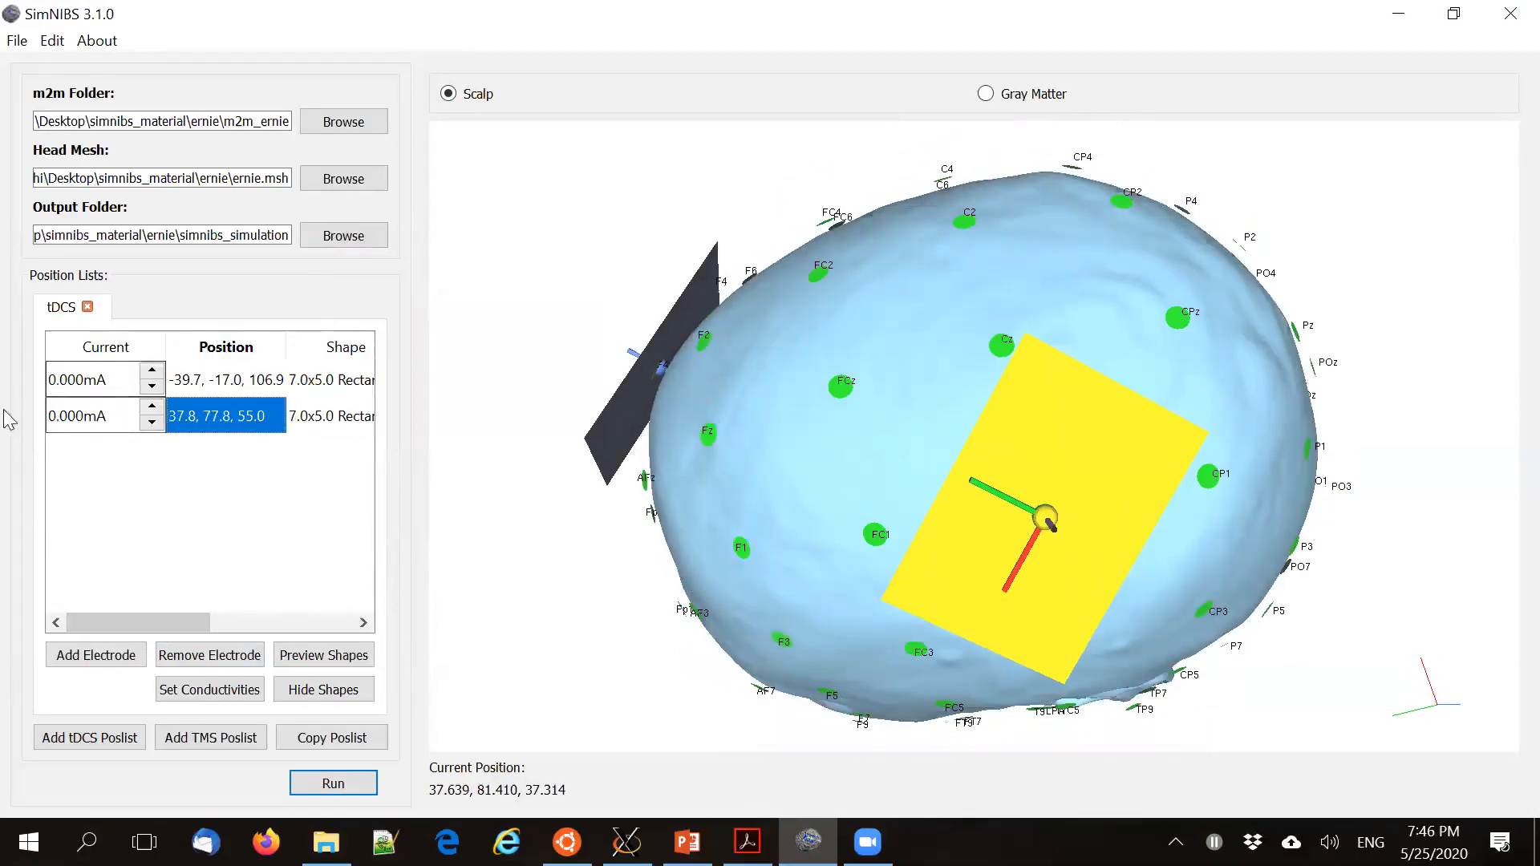
{"action": "left_click", "coordinate": [153, 371]}
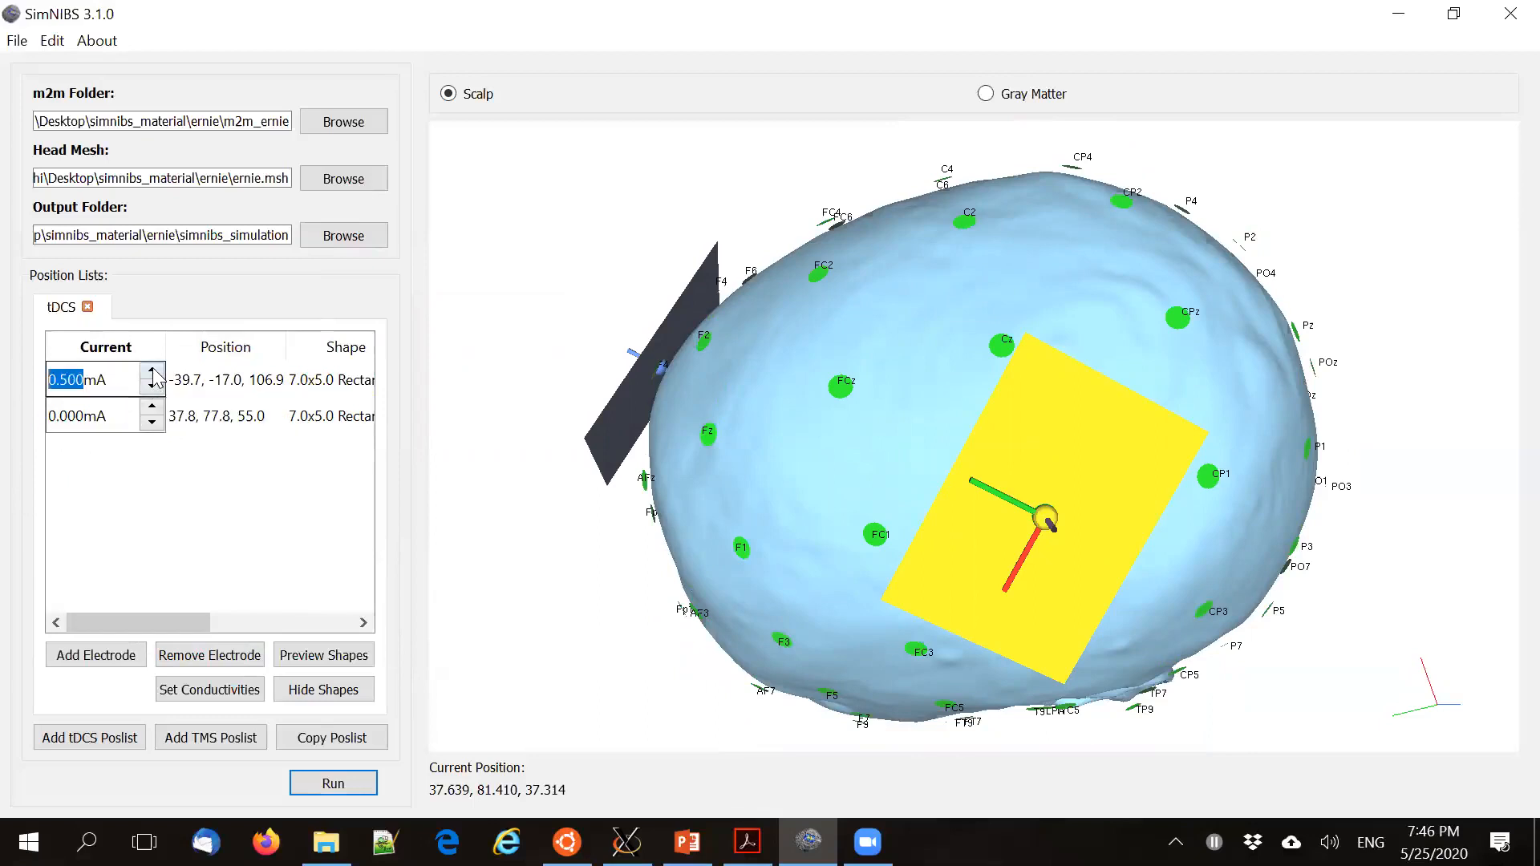
{"action": "left_click", "coordinate": [152, 423]}
{"action": "left_click", "coordinate": [151, 424]}
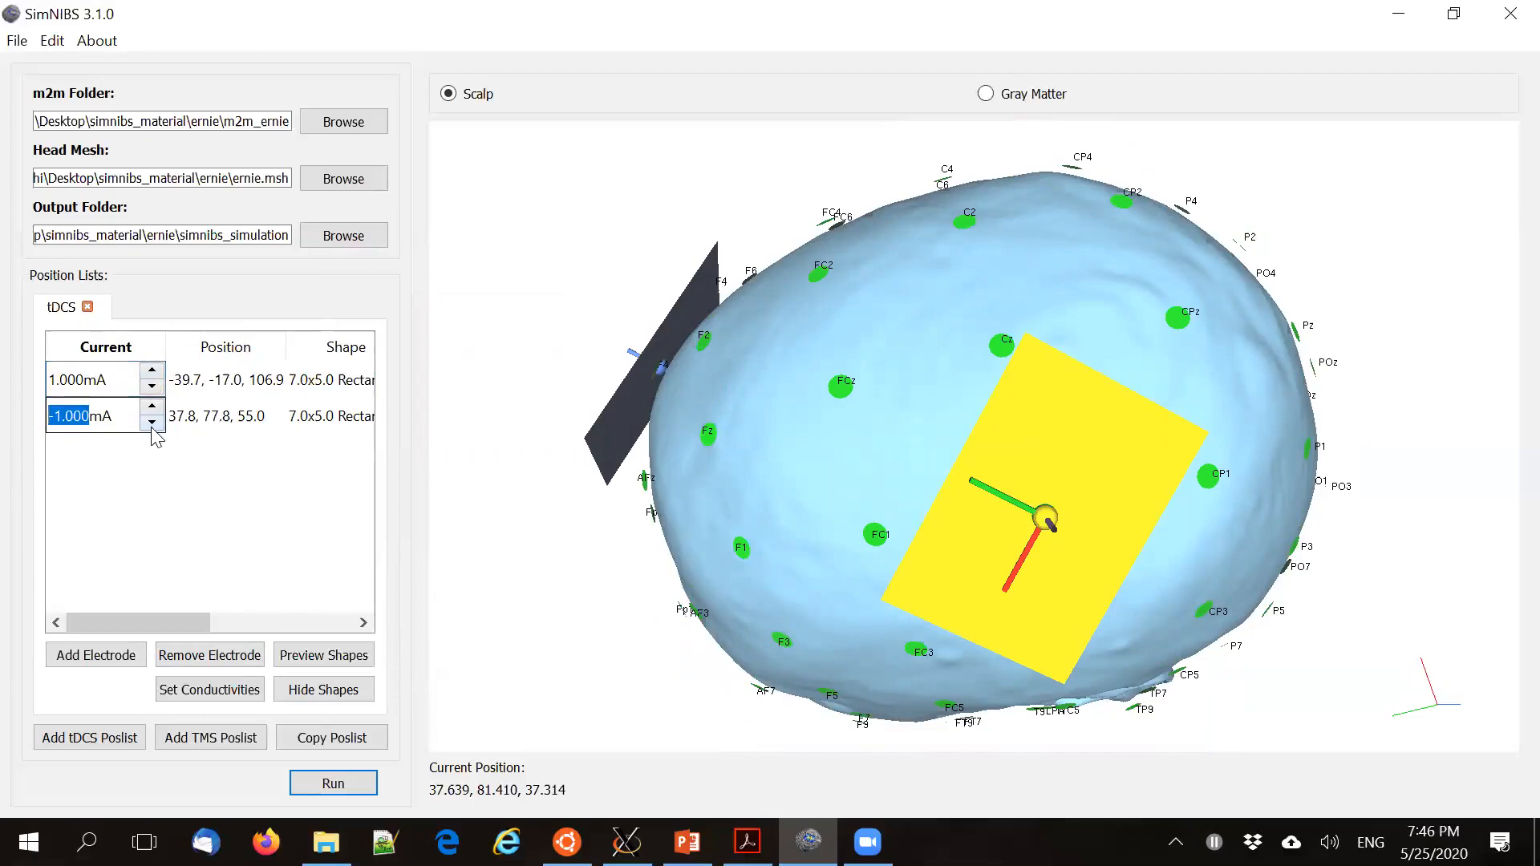
{"action": "left_click_drag", "start_coordinate": [727, 493], "coordinate": [712, 511]}
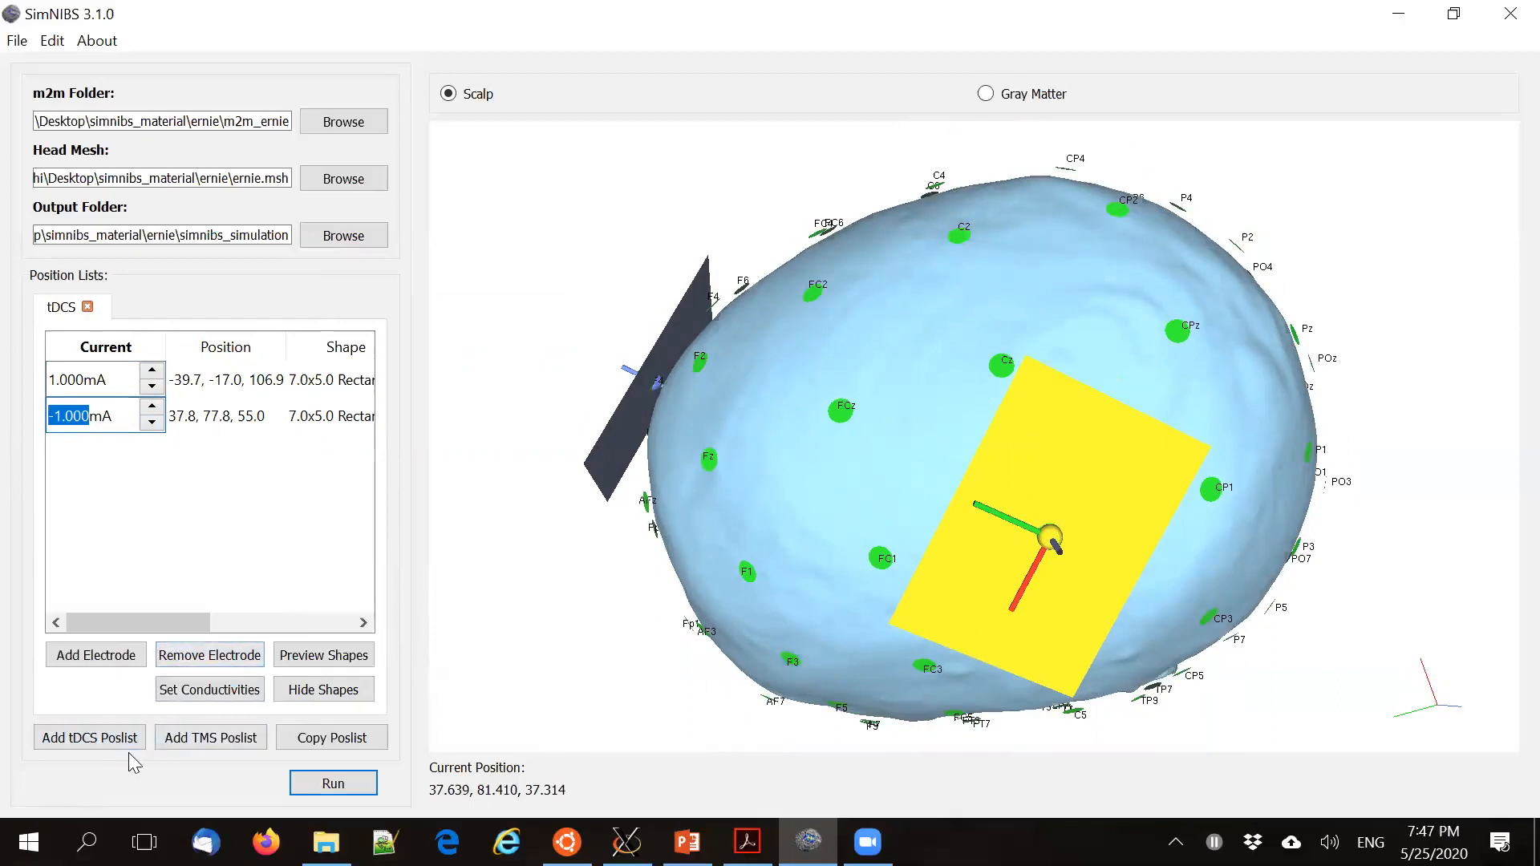
Add a TMS position list and load Magstim_70mm_Fig8.nii.gz as its coil definition file
{"action": "left_click", "coordinate": [215, 745]}
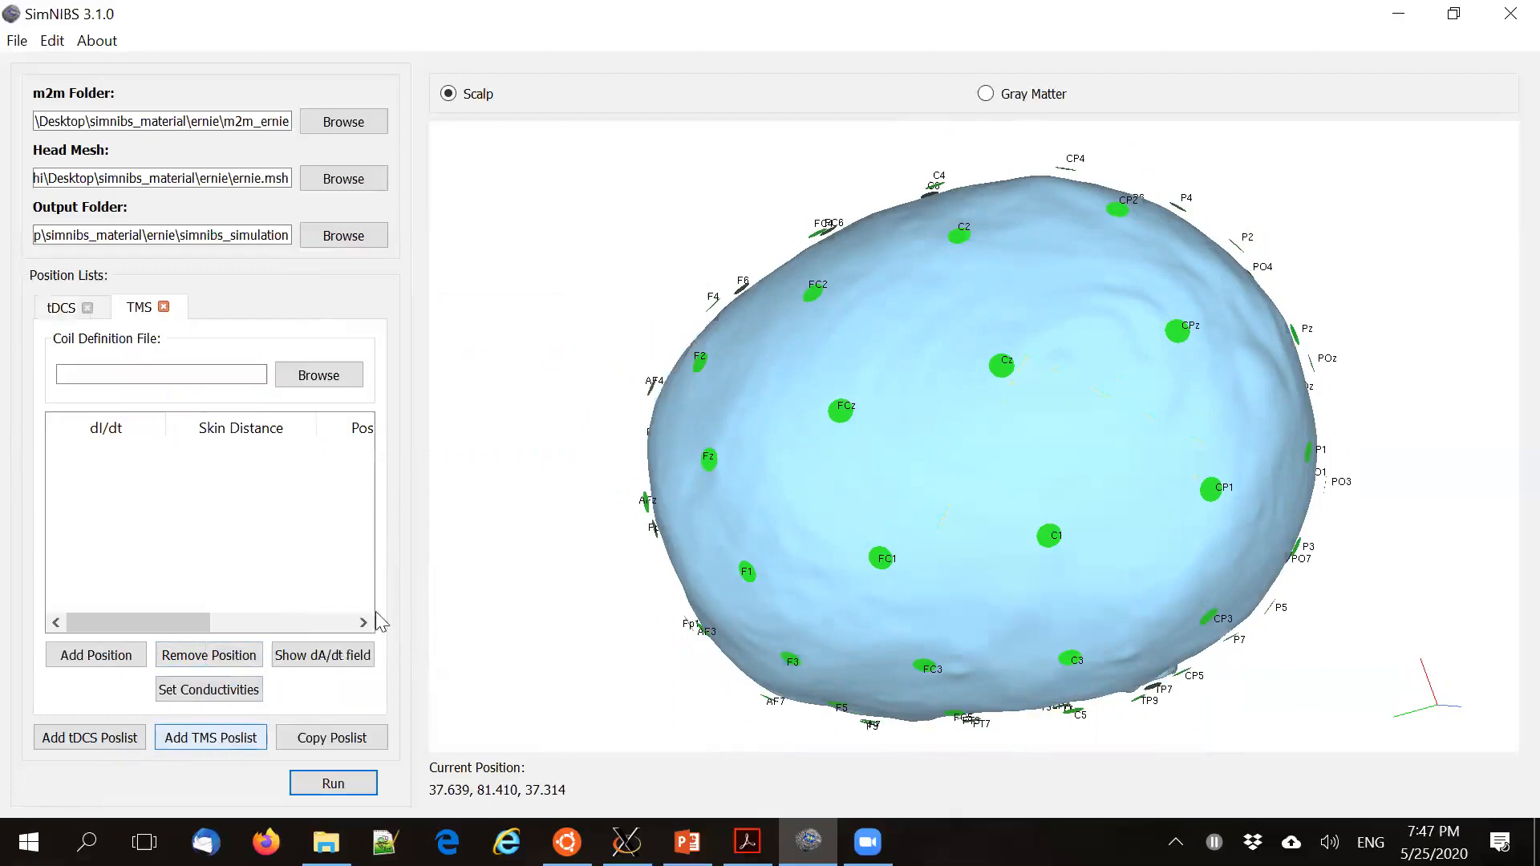
{"action": "left_click_drag", "start_coordinate": [866, 576], "coordinate": [815, 537]}
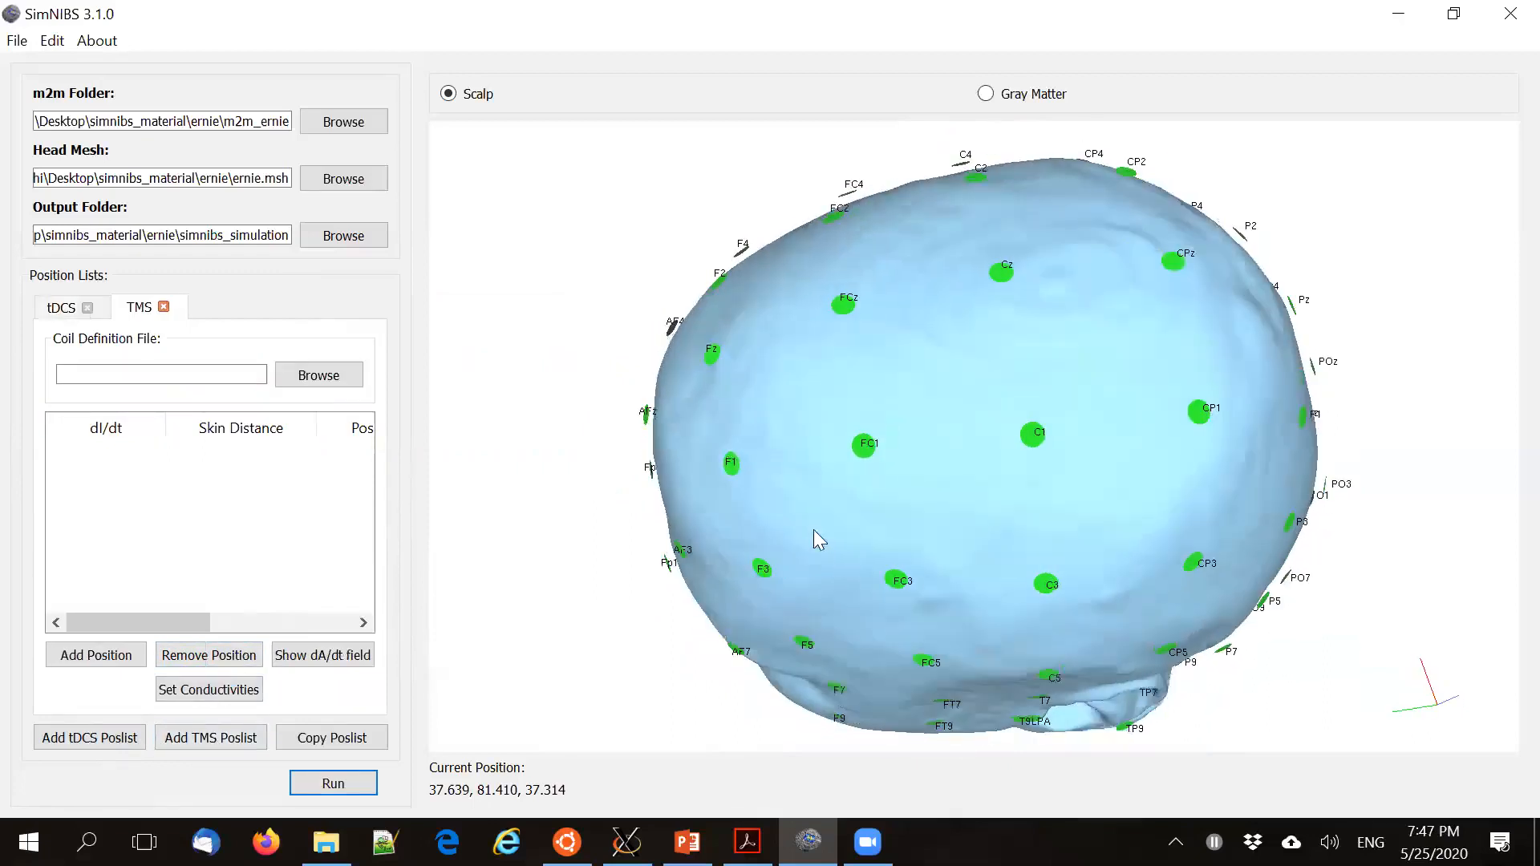
{"action": "left_click", "coordinate": [303, 374]}
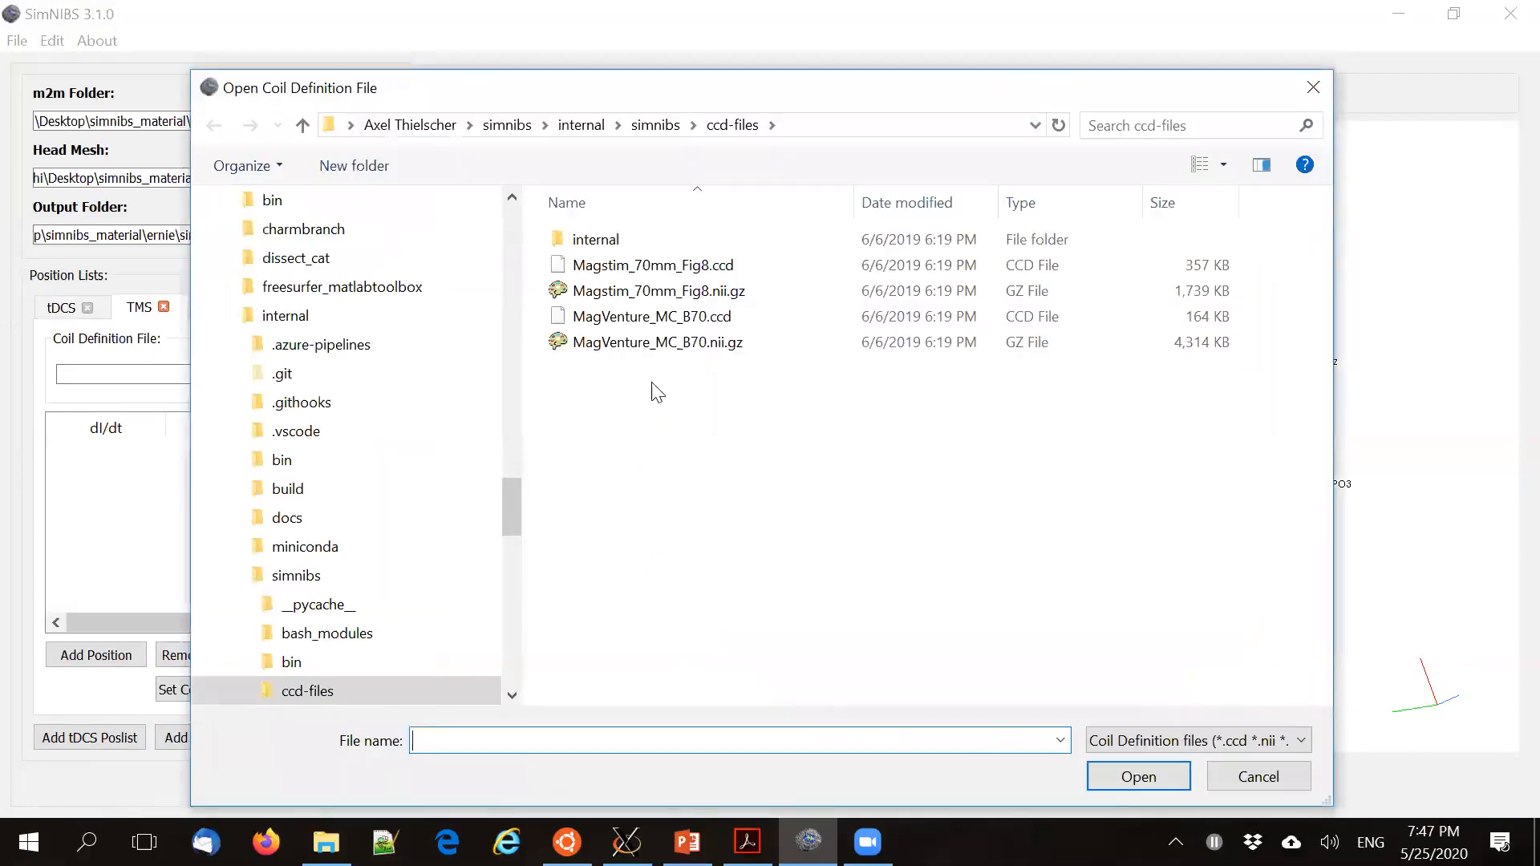
{"action": "left_click", "coordinate": [632, 295]}
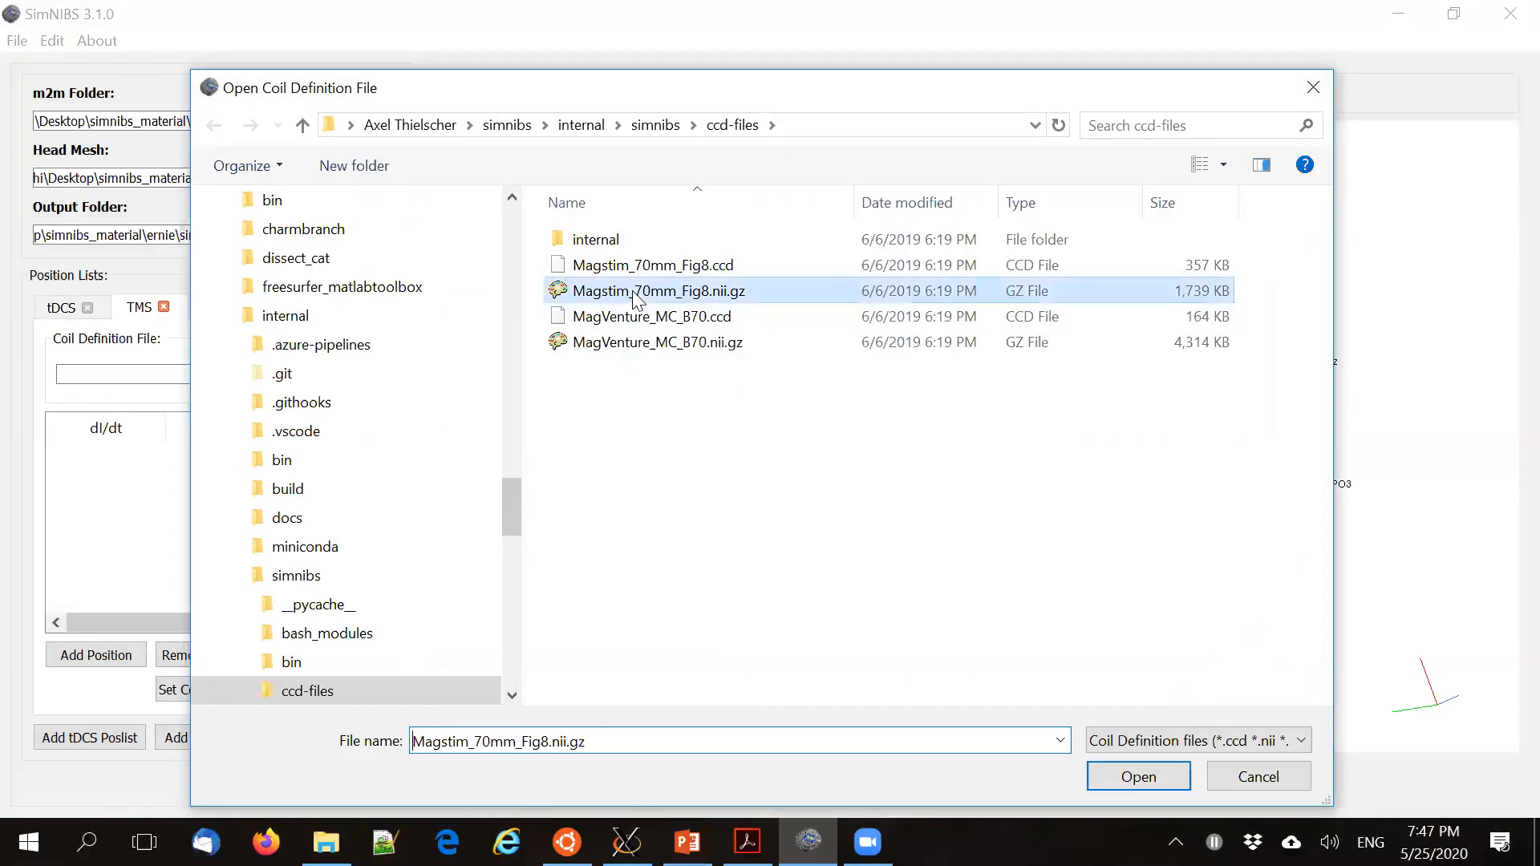
{"action": "left_click", "coordinate": [1131, 780]}
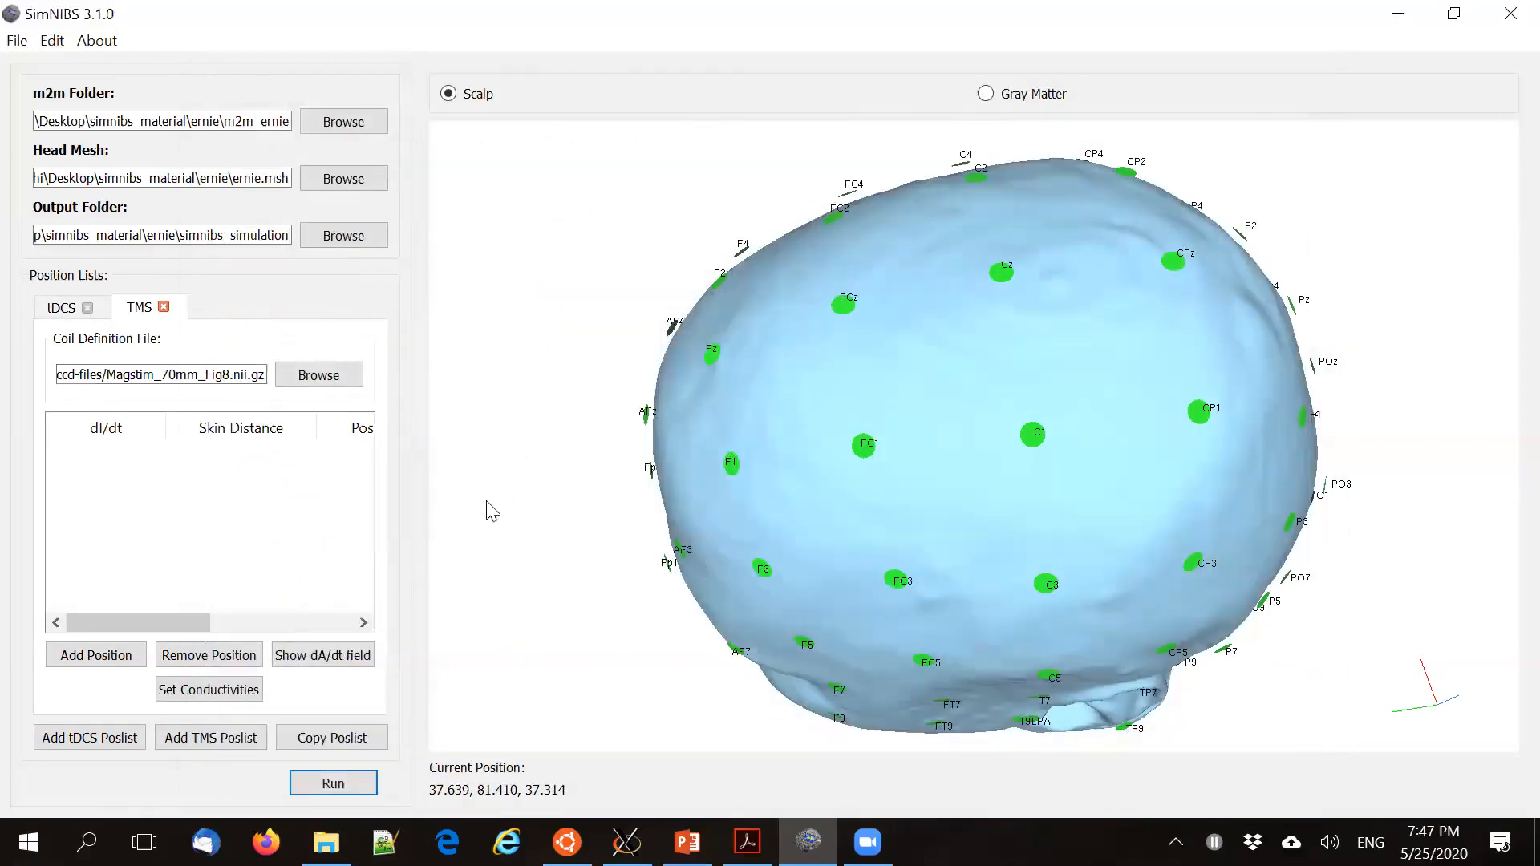
Add a coil position to the TMS list and place it at C1 while showing the gray matter
{"action": "left_click_drag", "start_coordinate": [778, 611], "coordinate": [728, 616]}
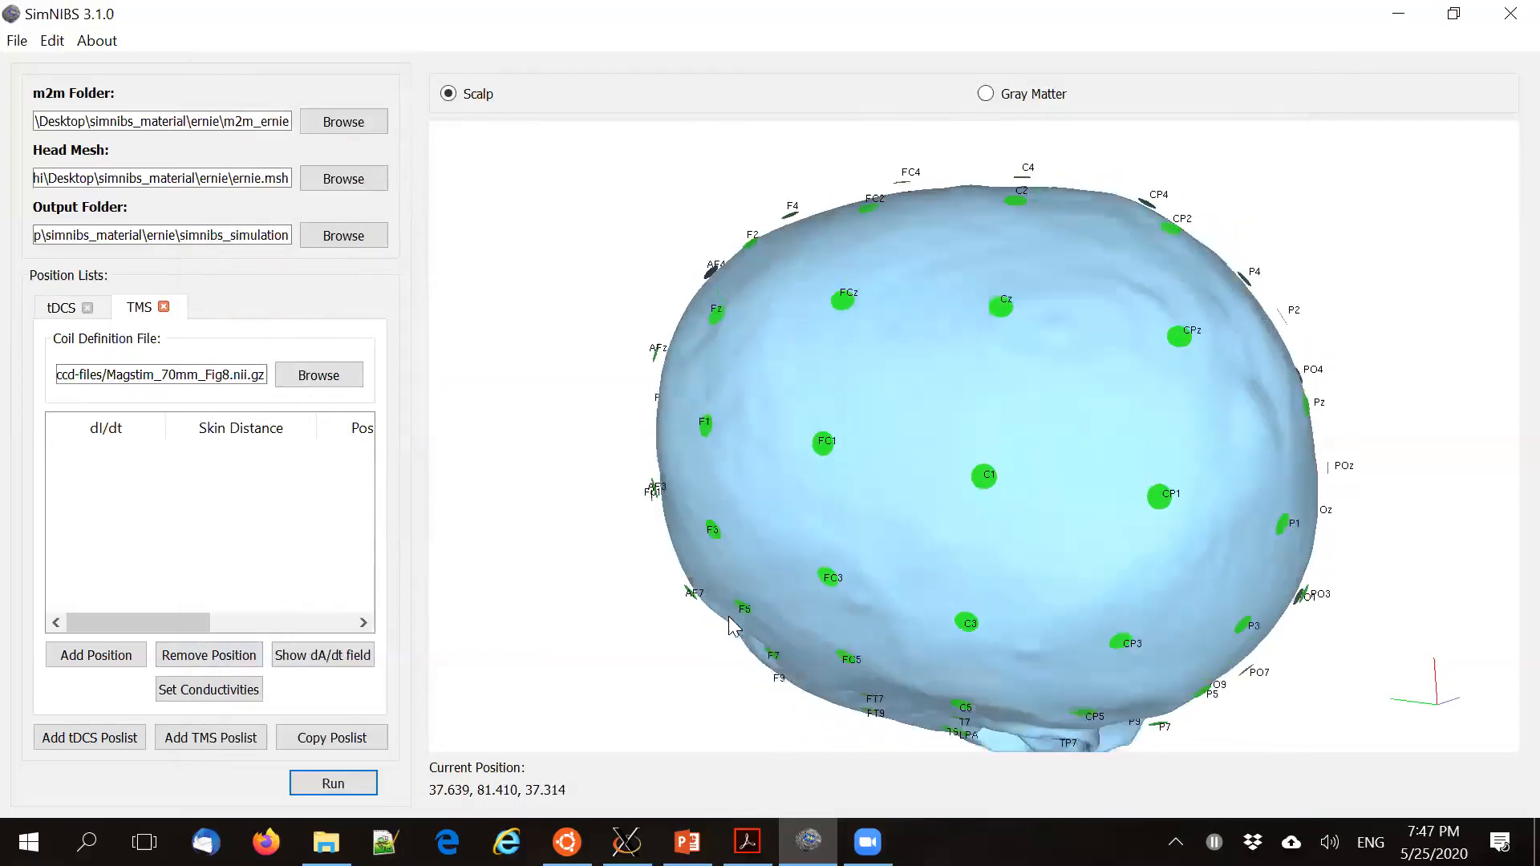
{"action": "left_click", "coordinate": [85, 654]}
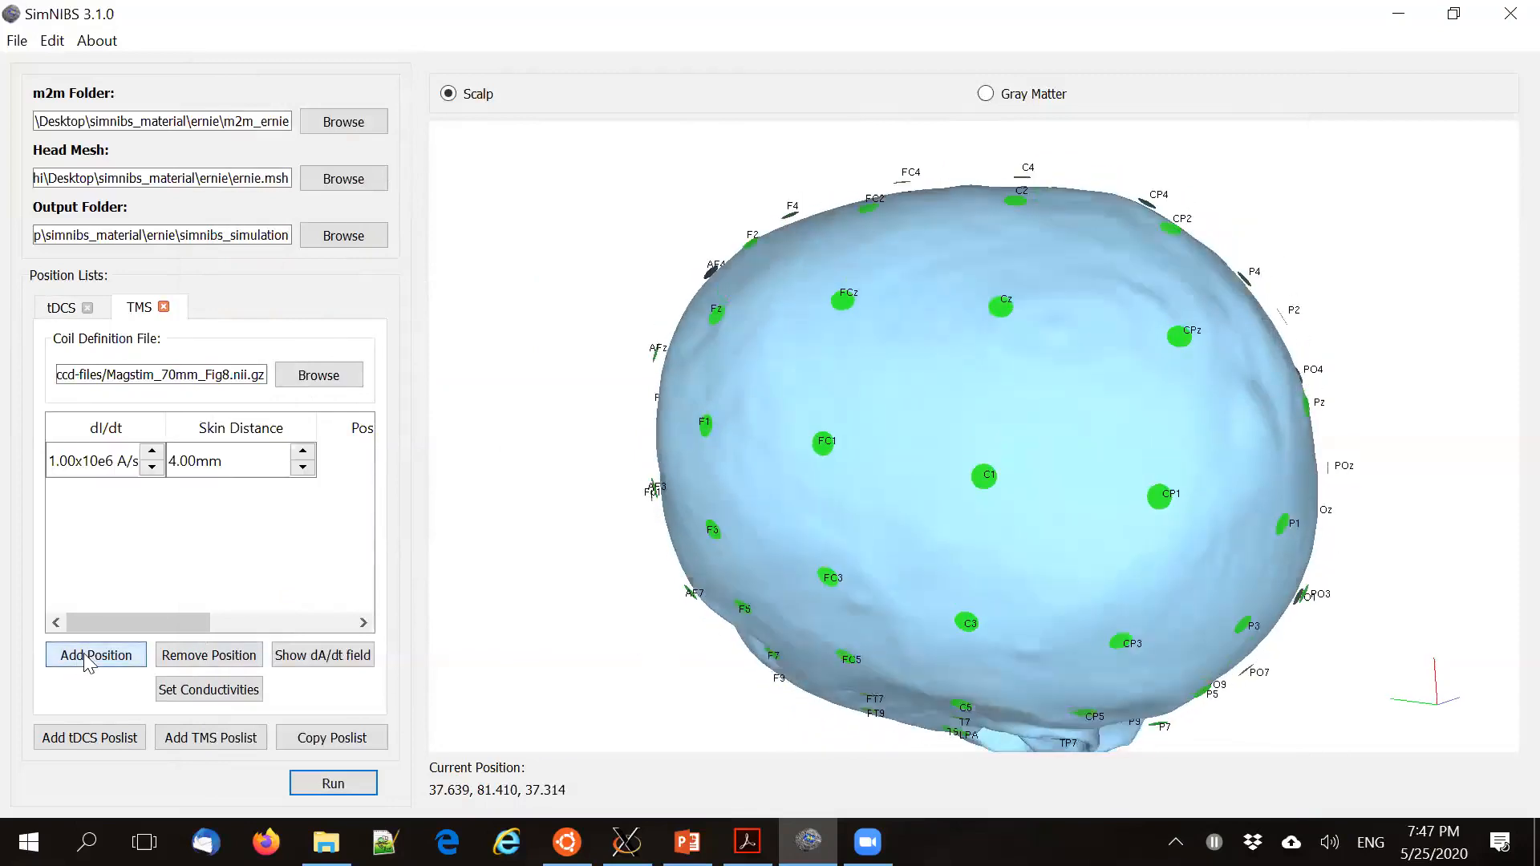
{"action": "left_click_drag", "start_coordinate": [900, 535], "coordinate": [919, 554]}
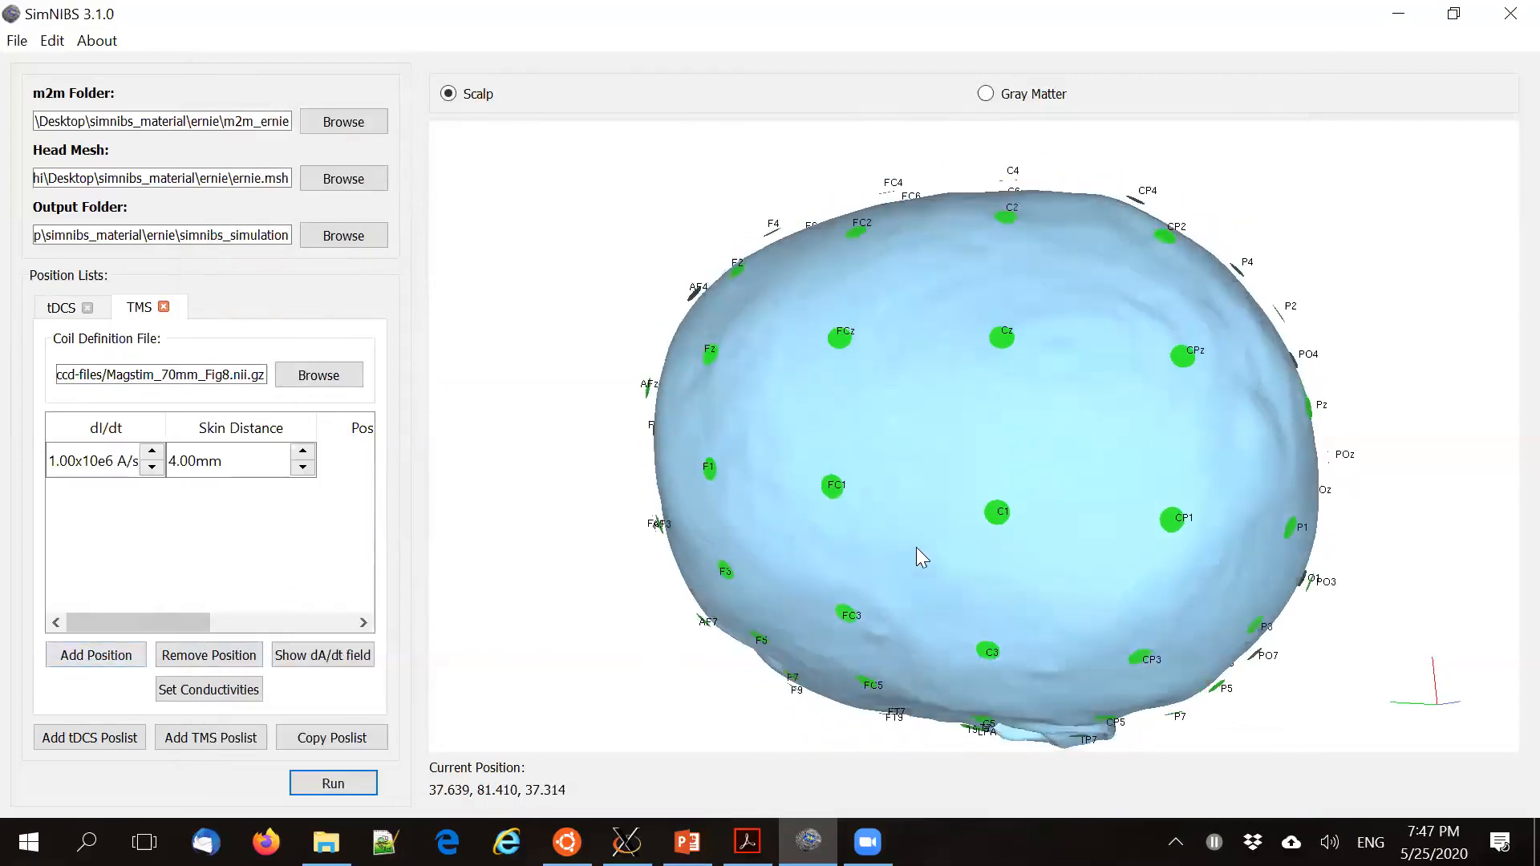
{"action": "left_click", "coordinate": [995, 93]}
{"action": "double_click", "coordinate": [357, 463]}
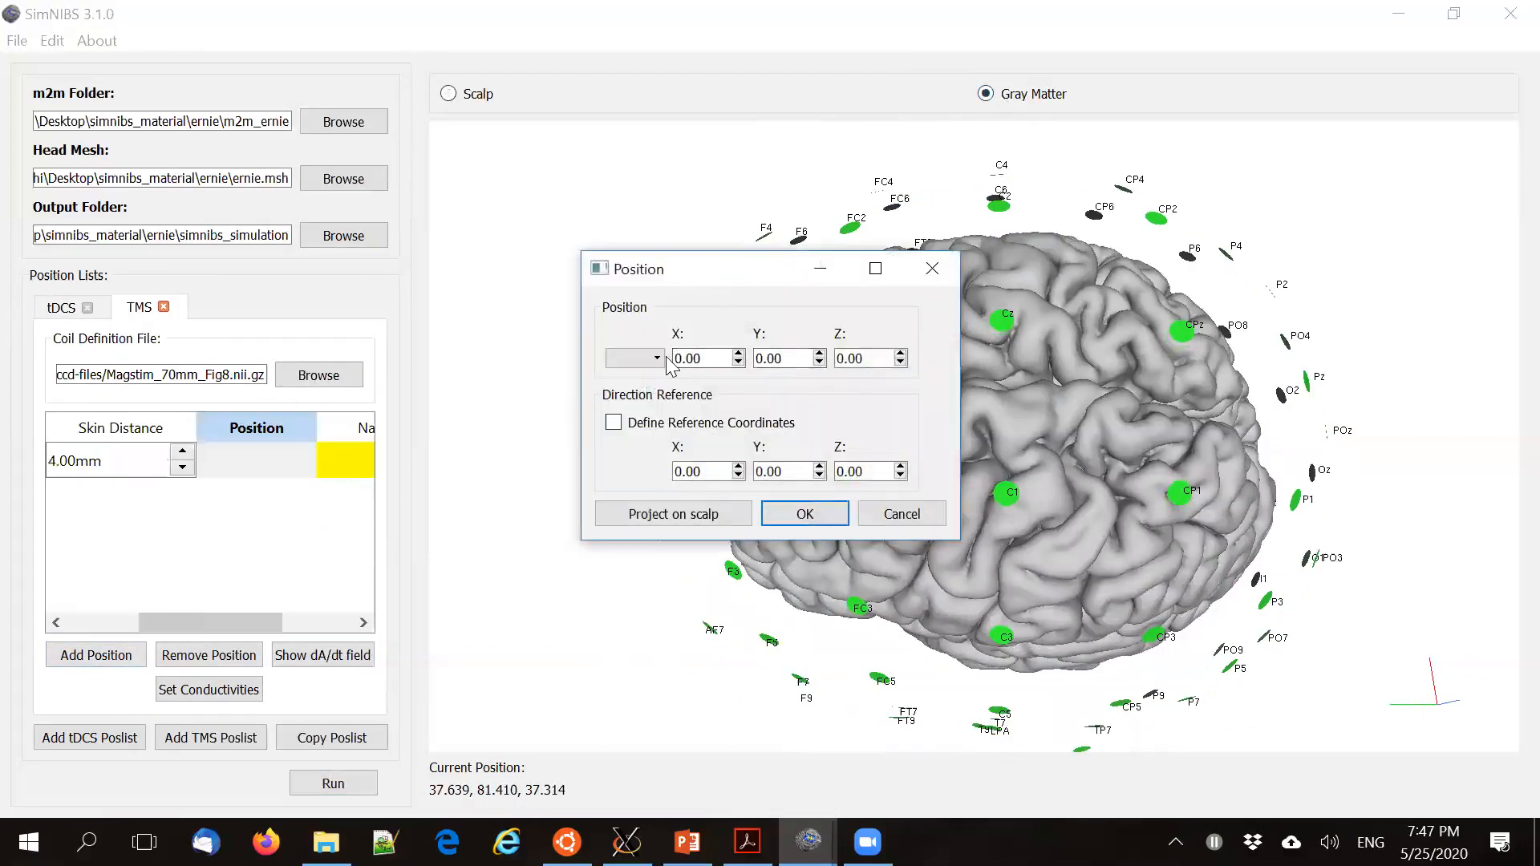
{"action": "left_click", "coordinate": [657, 358]}
{"action": "left_click", "coordinate": [617, 473]}
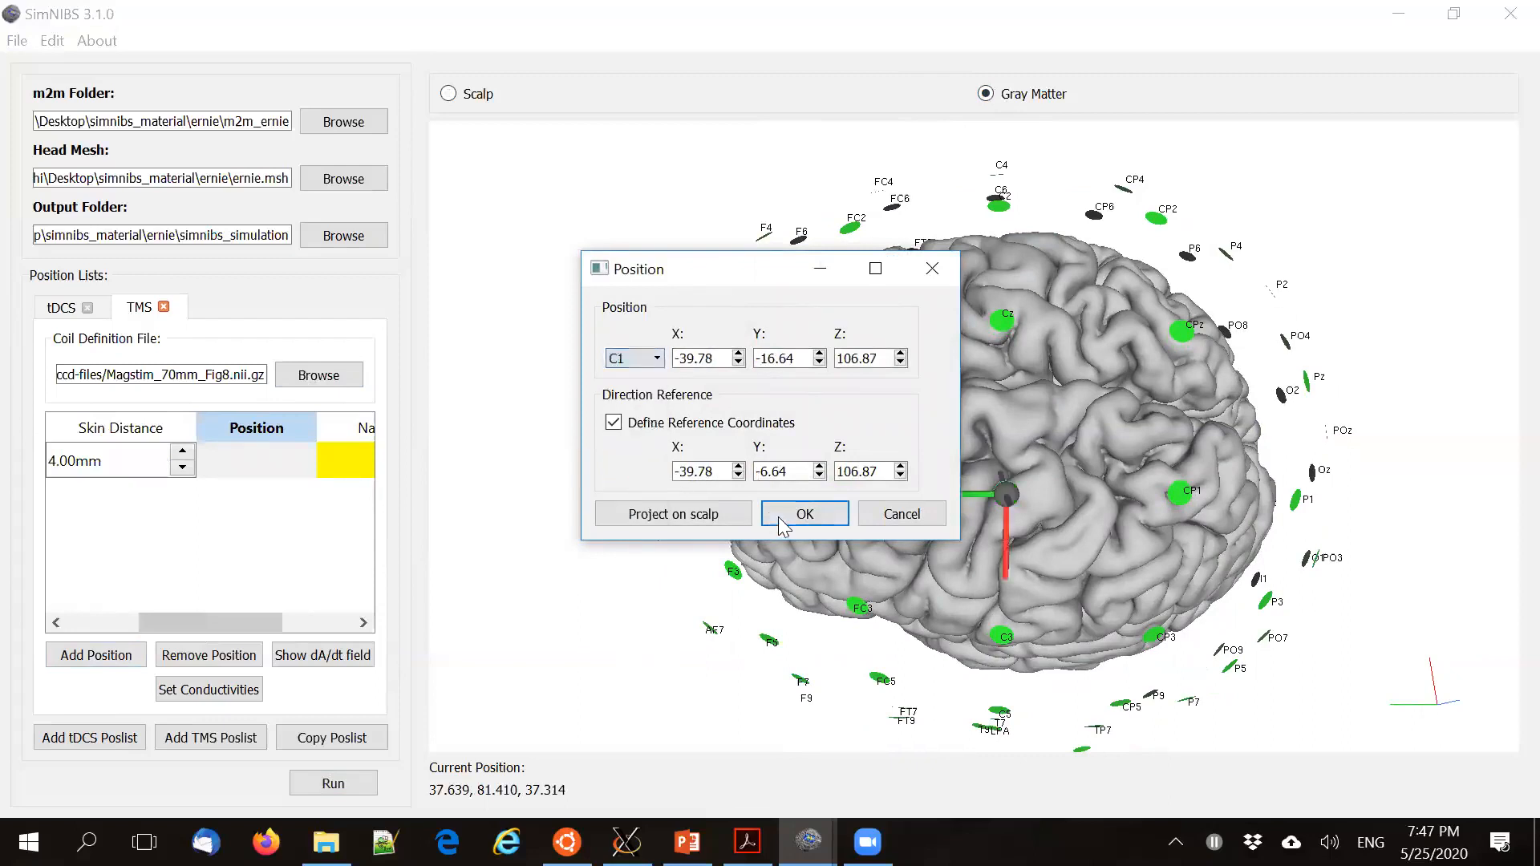
{"action": "left_click", "coordinate": [805, 514]}
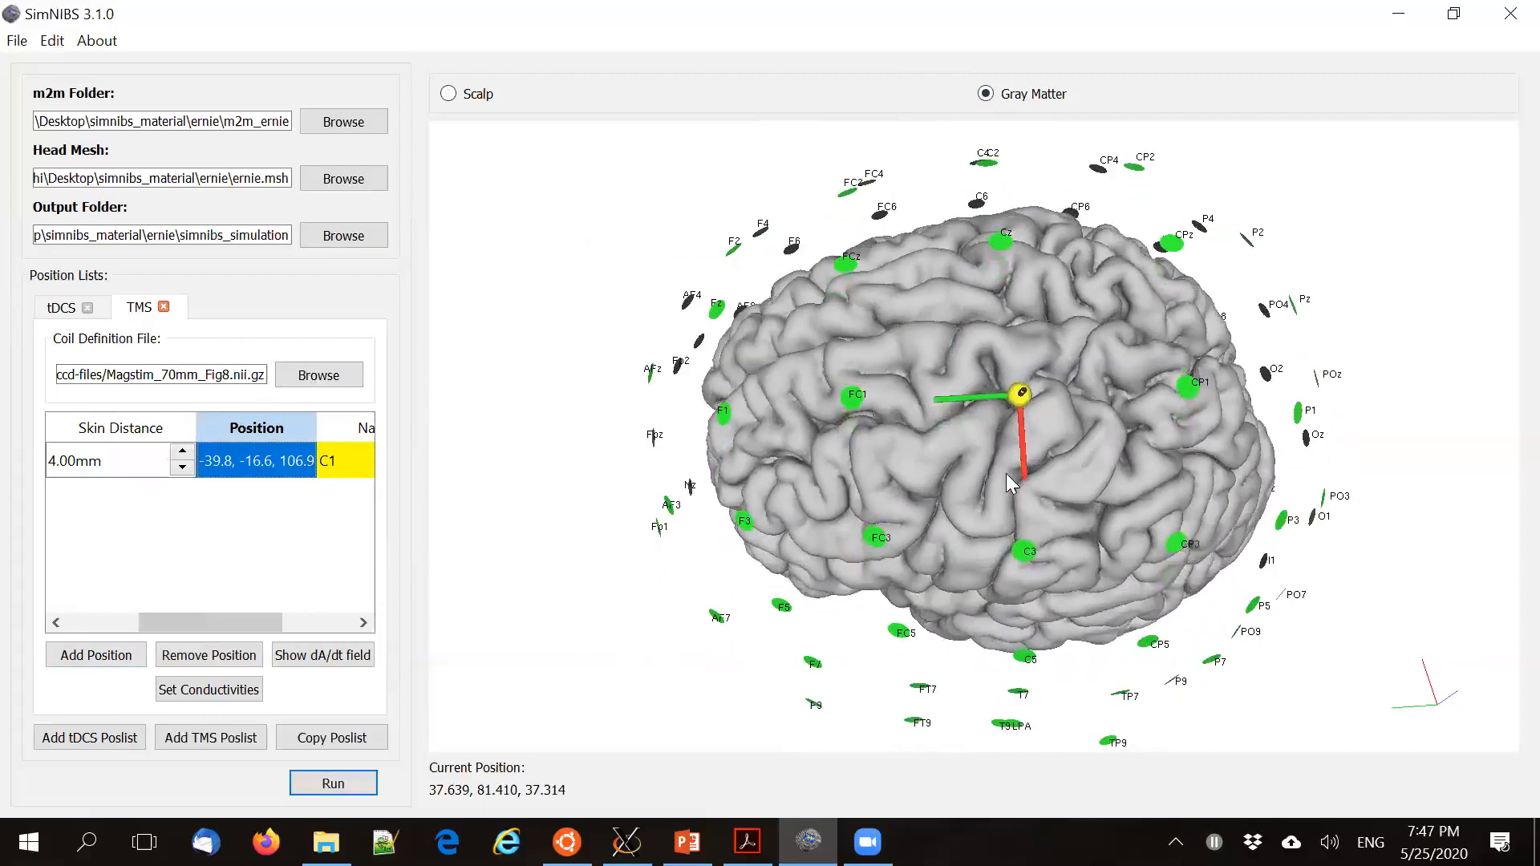
Reposition the coil on the gray matter view to -43.4, -23.1, 104.6 with its direction reference at -35.49, -9.18, 108.59
{"action": "left_click_drag", "start_coordinate": [1006, 474], "coordinate": [1003, 475]}
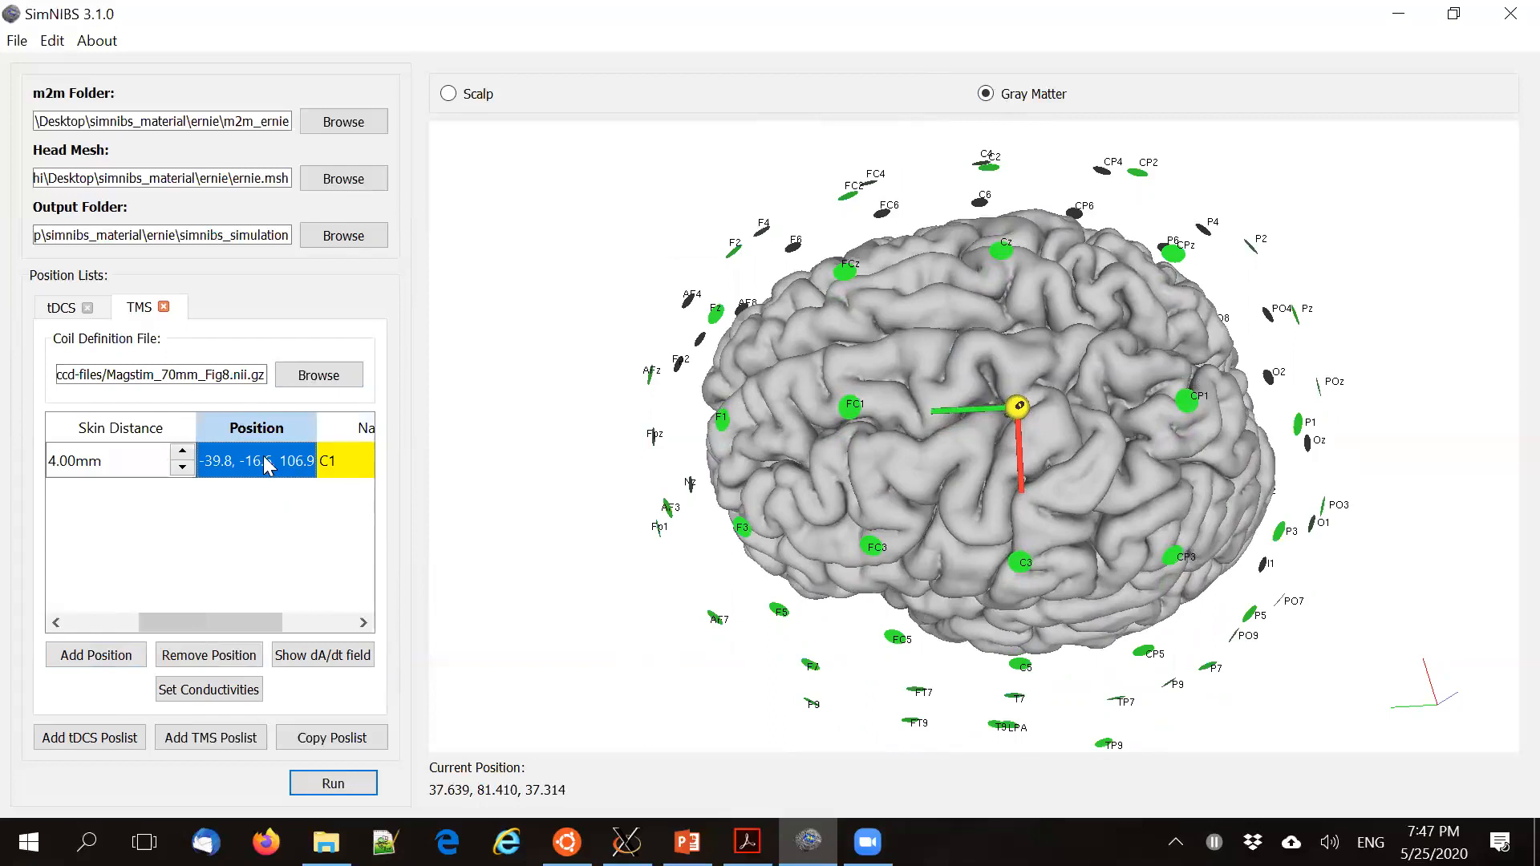
{"action": "scroll", "coordinate": [1079, 399], "scroll_direction": "up", "scroll_amount": 5}
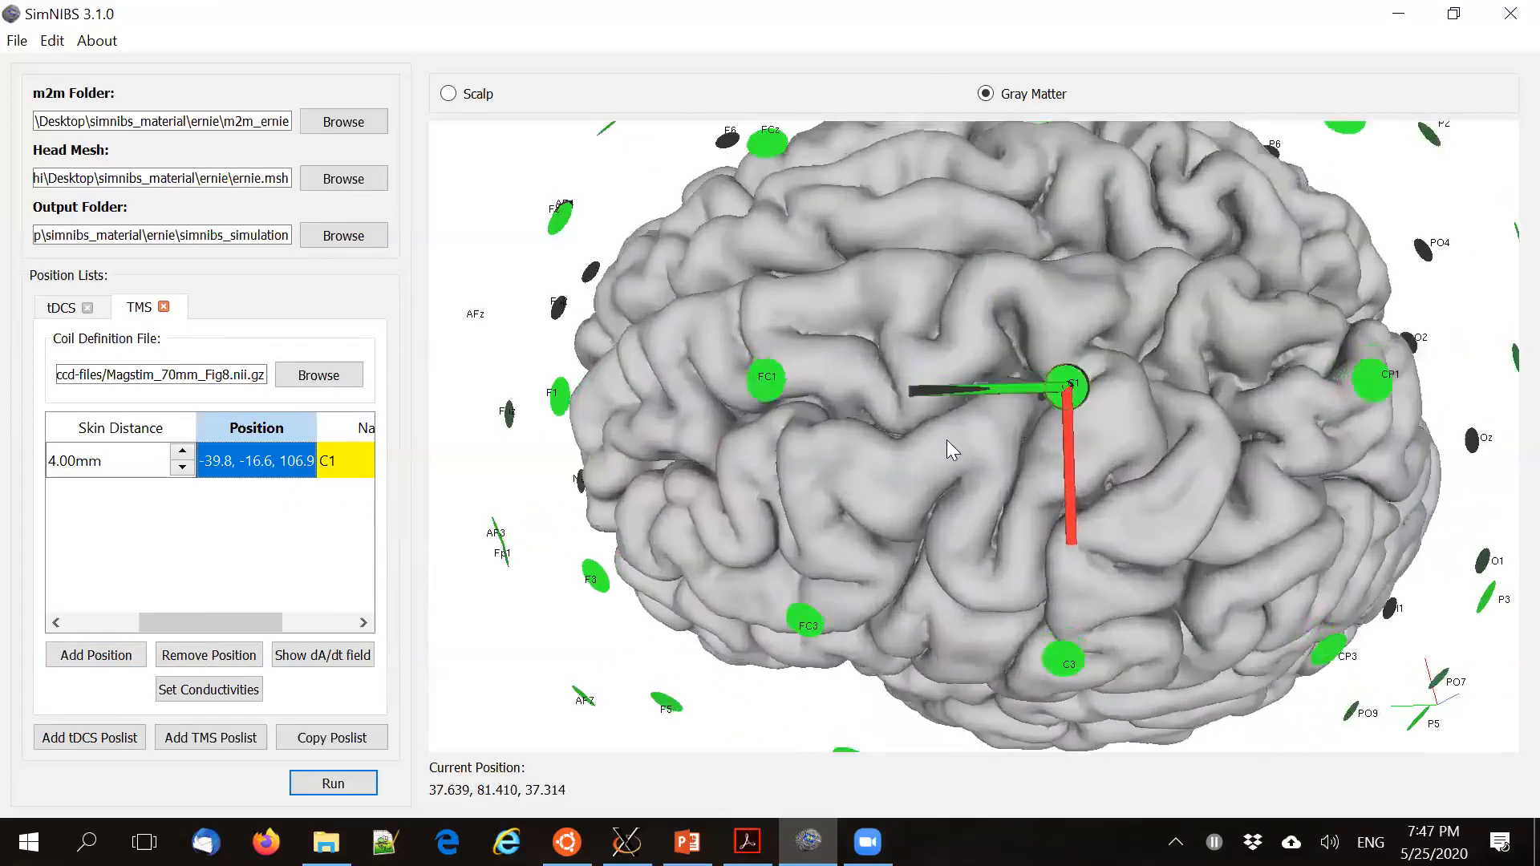
{"action": "left_click", "coordinate": [319, 460]}
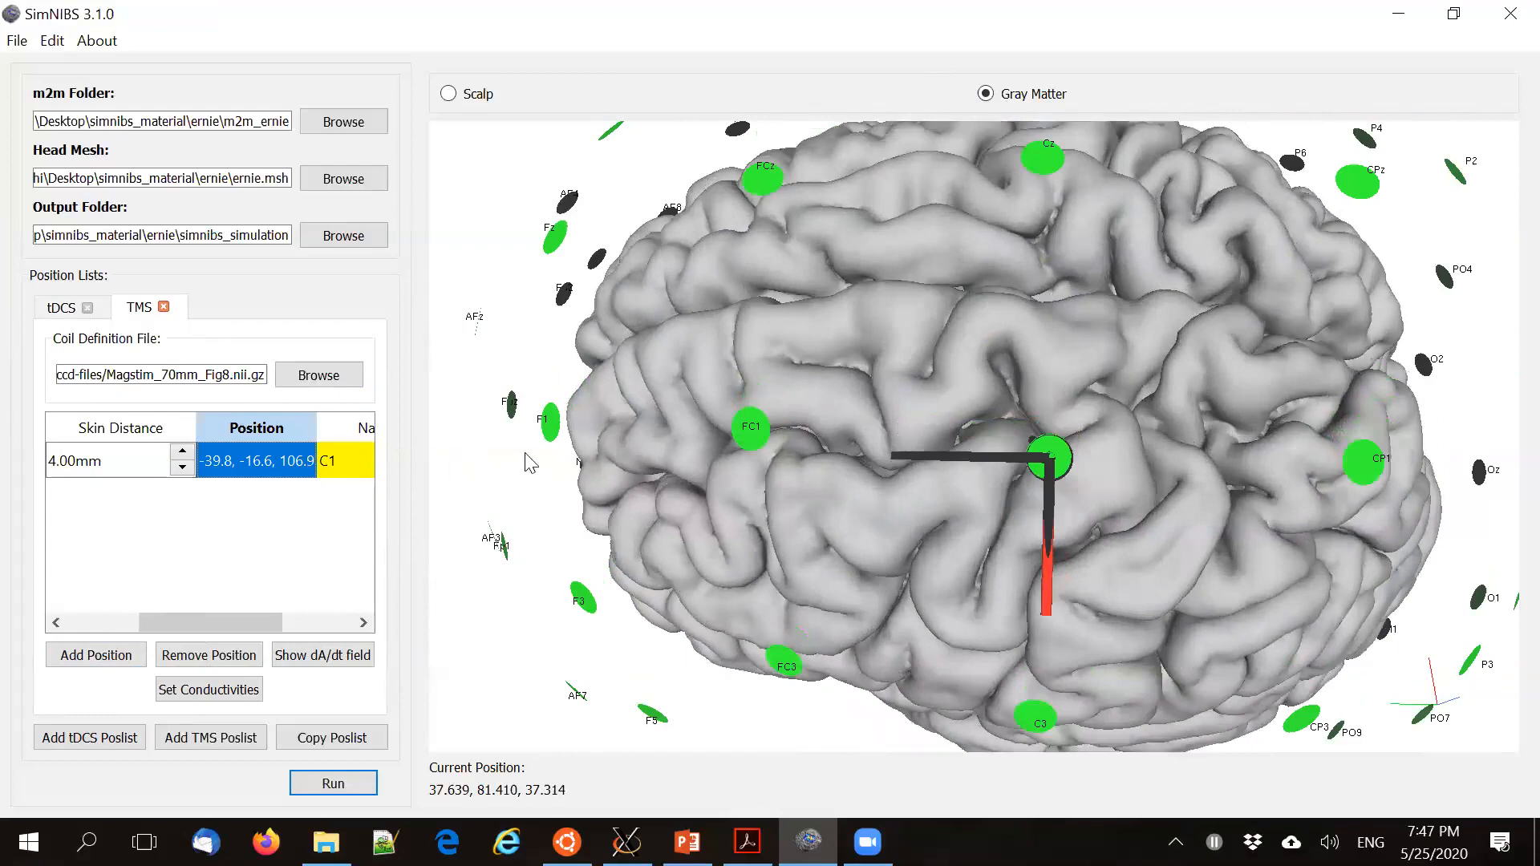
{"action": "double_click", "coordinate": [273, 469]}
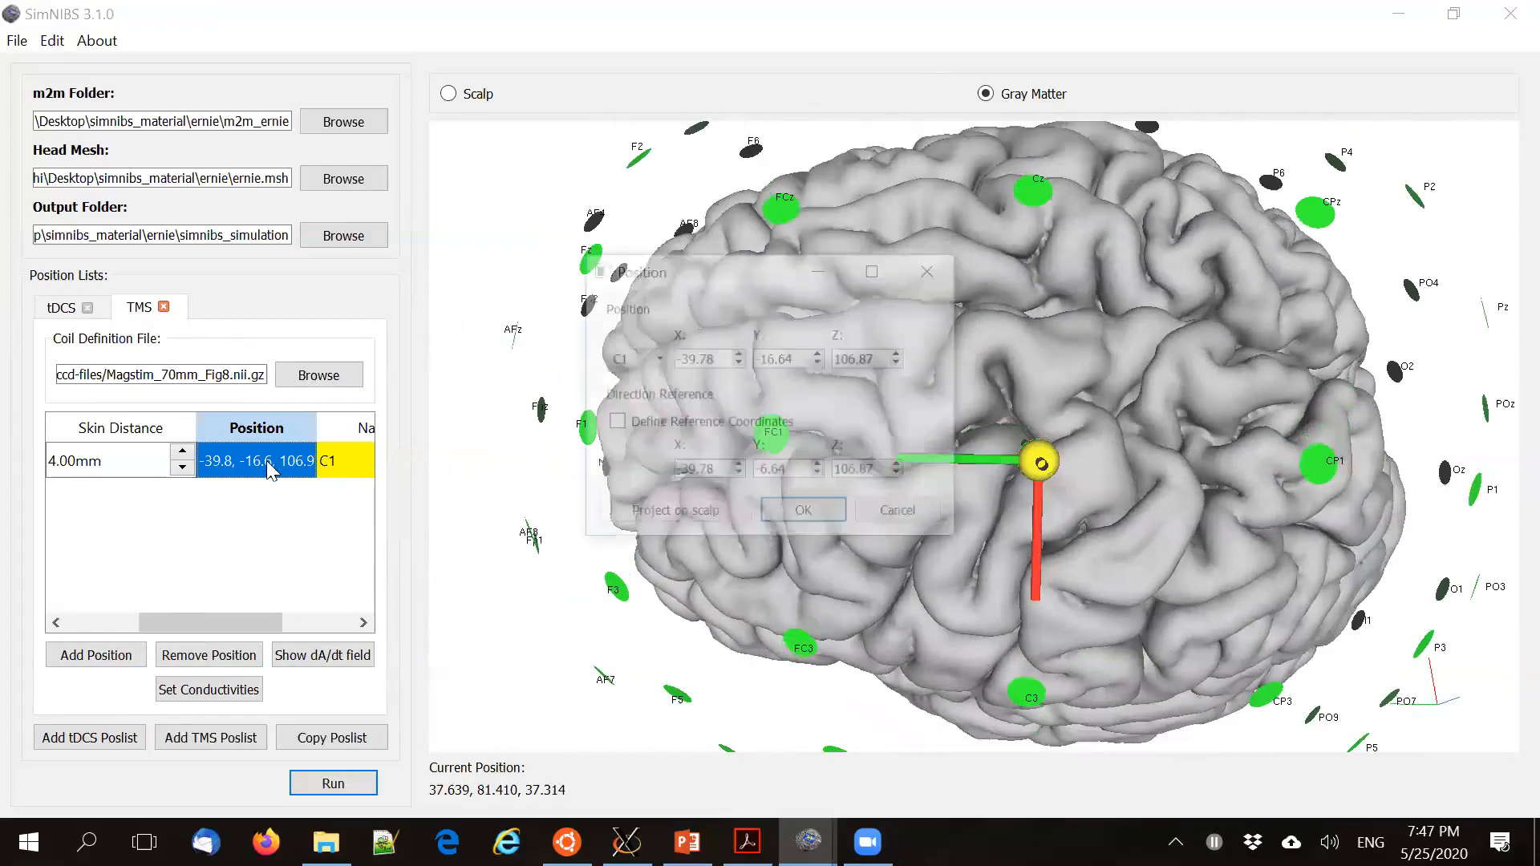
{"action": "left_click_drag", "start_coordinate": [734, 273], "coordinate": [424, 282]}
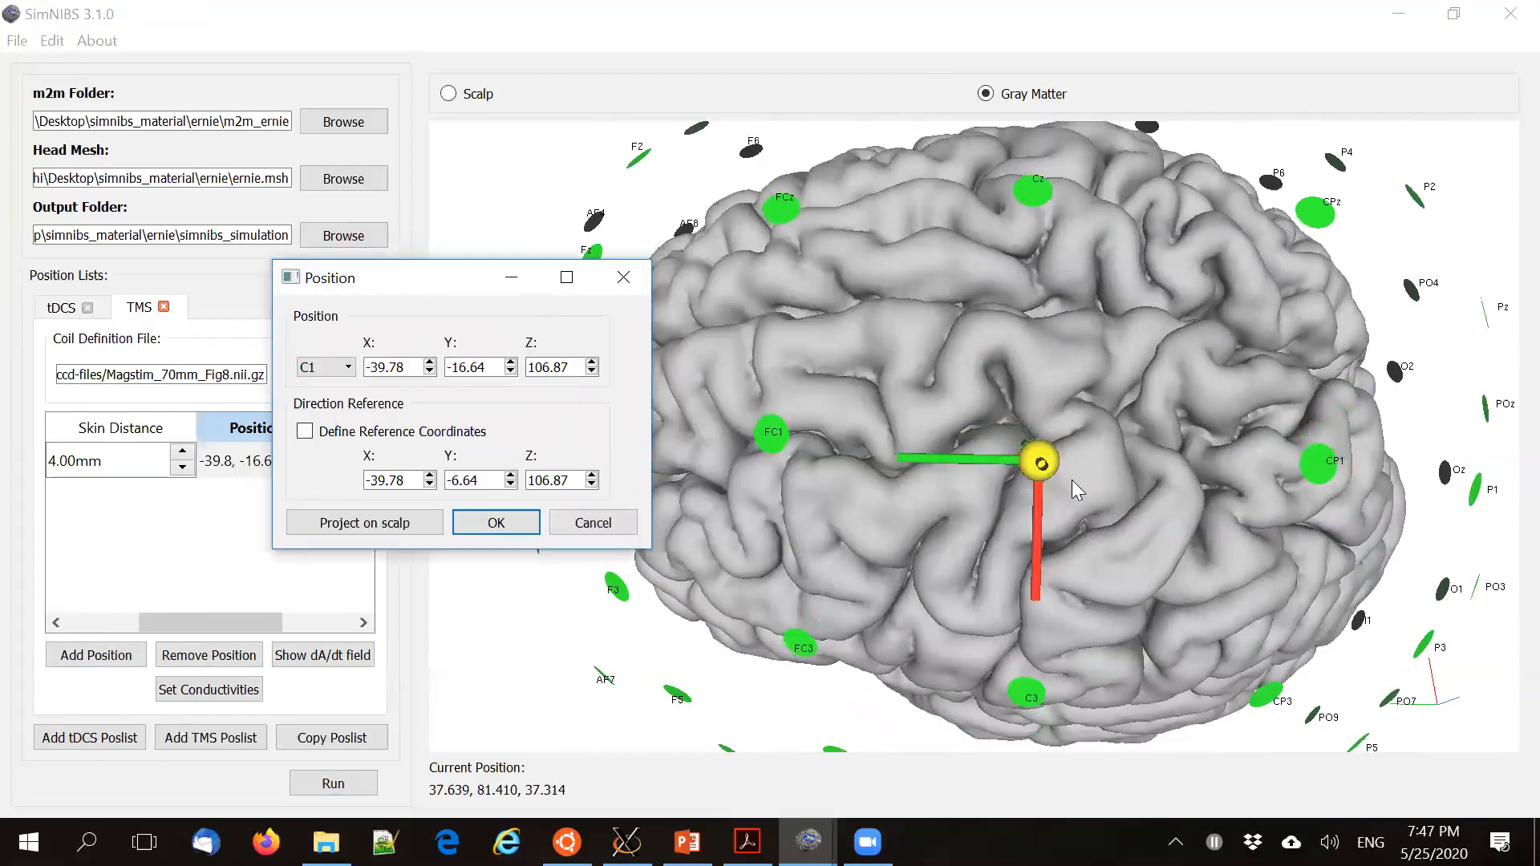
{"action": "left_click", "coordinate": [1081, 491]}
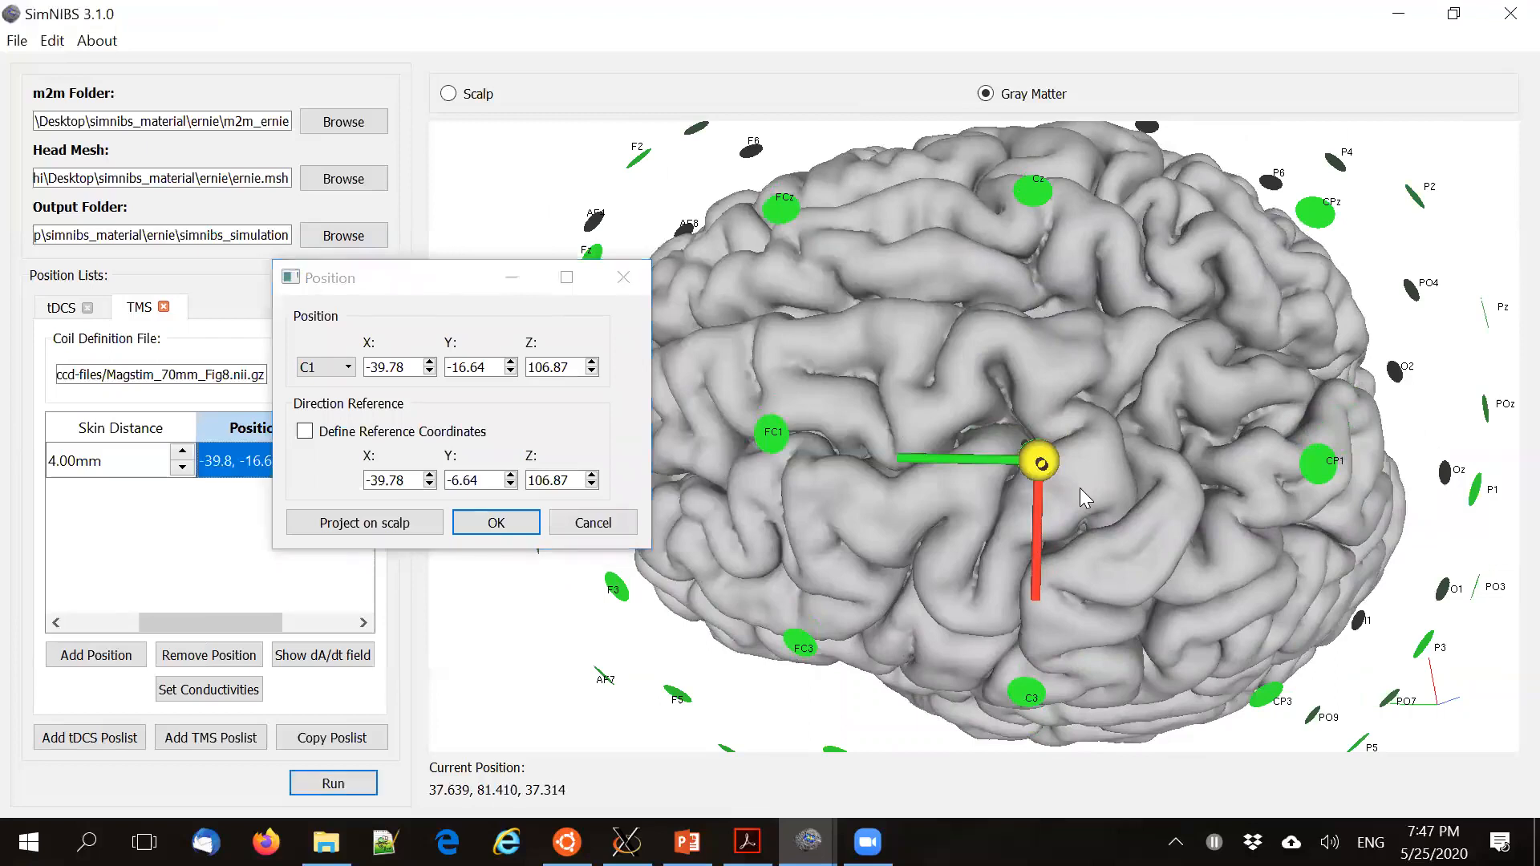
{"action": "left_click", "coordinate": [986, 427]}
{"action": "left_click", "coordinate": [530, 525]}
{"action": "left_click_drag", "start_coordinate": [900, 547], "coordinate": [905, 507]}
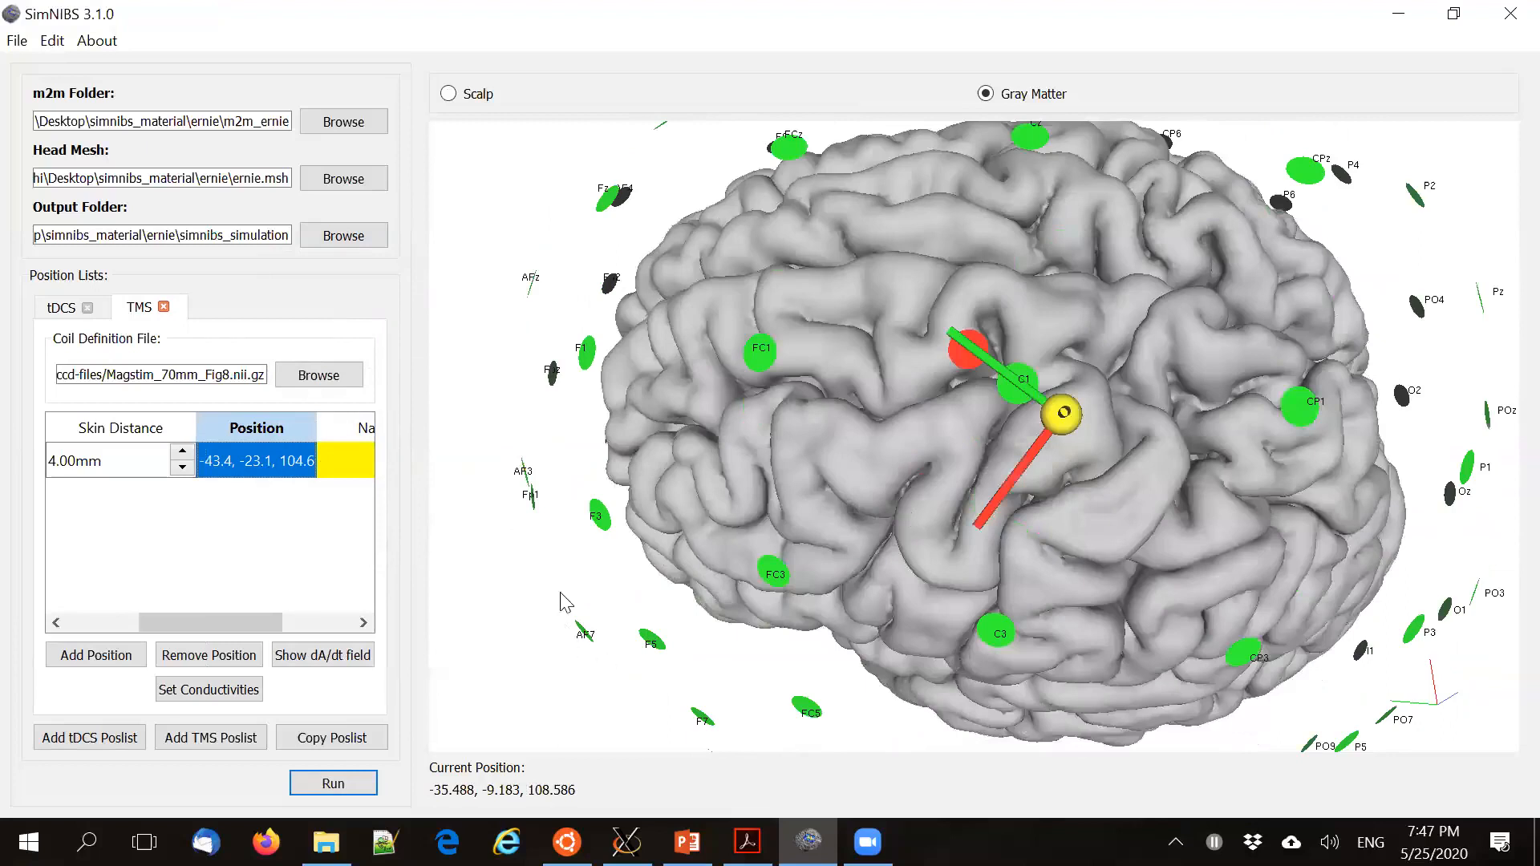
Review the coil's dI/dt and skin distance settings and inspect its placement on the scalp surface
{"action": "left_click_drag", "start_coordinate": [237, 623], "coordinate": [164, 623]}
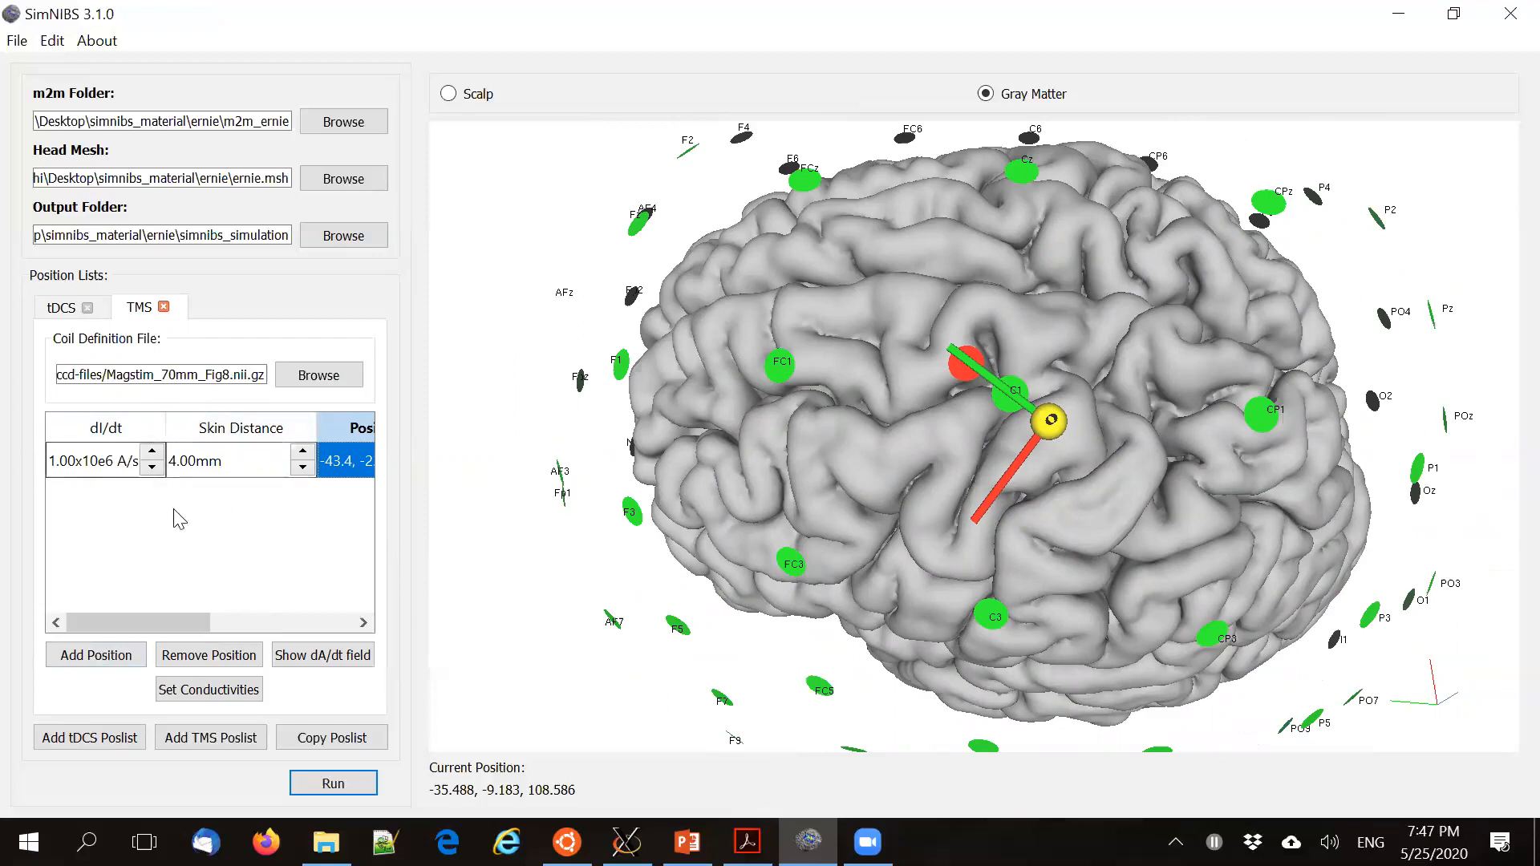
{"action": "left_click", "coordinate": [447, 94]}
{"action": "left_click_drag", "start_coordinate": [989, 487], "coordinate": [914, 522]}
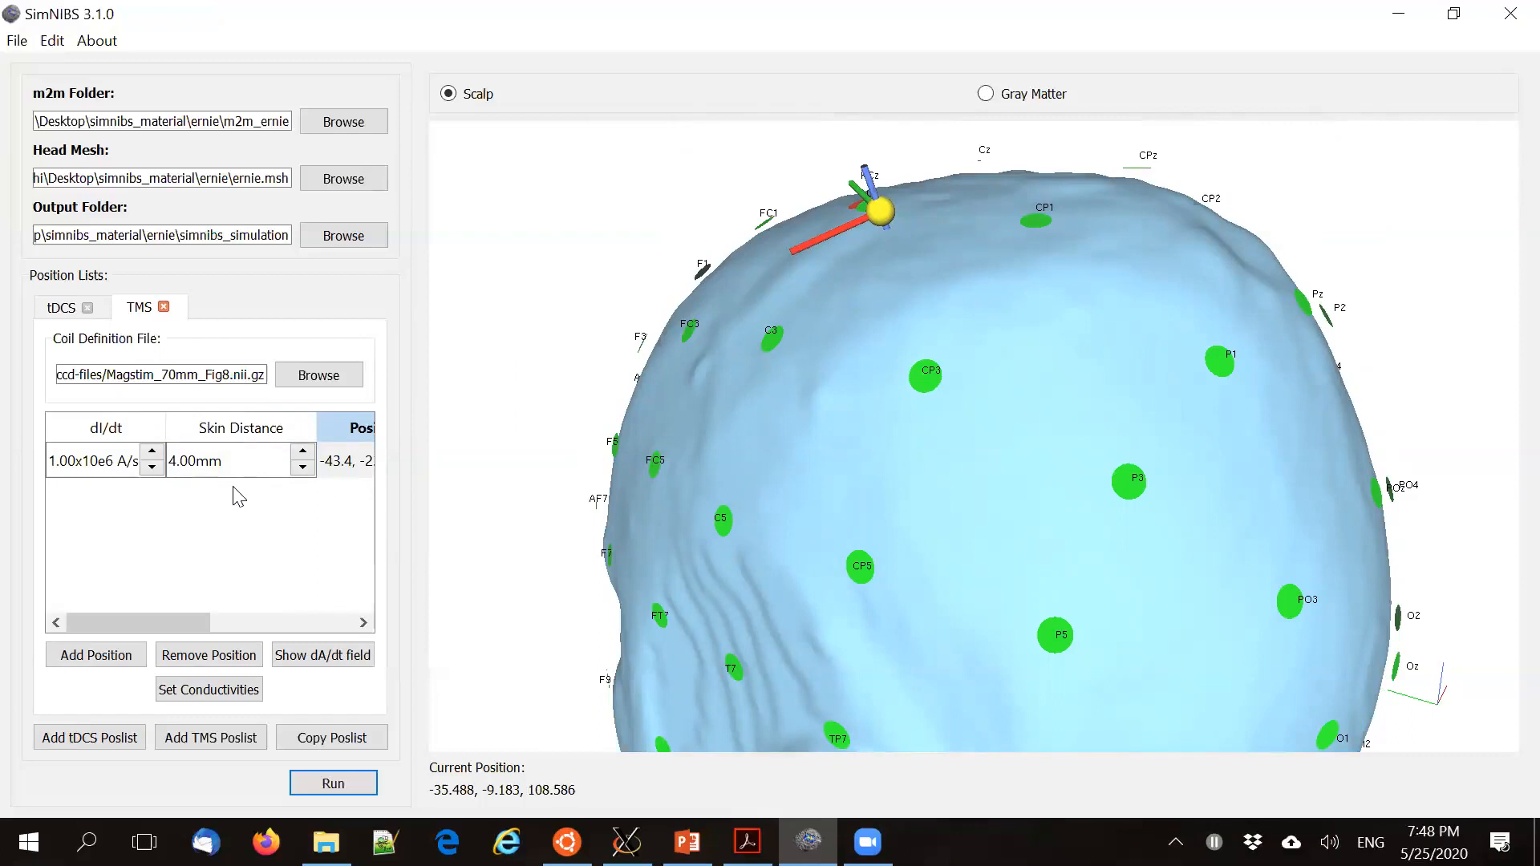
{"action": "left_click_drag", "start_coordinate": [746, 459], "coordinate": [760, 469]}
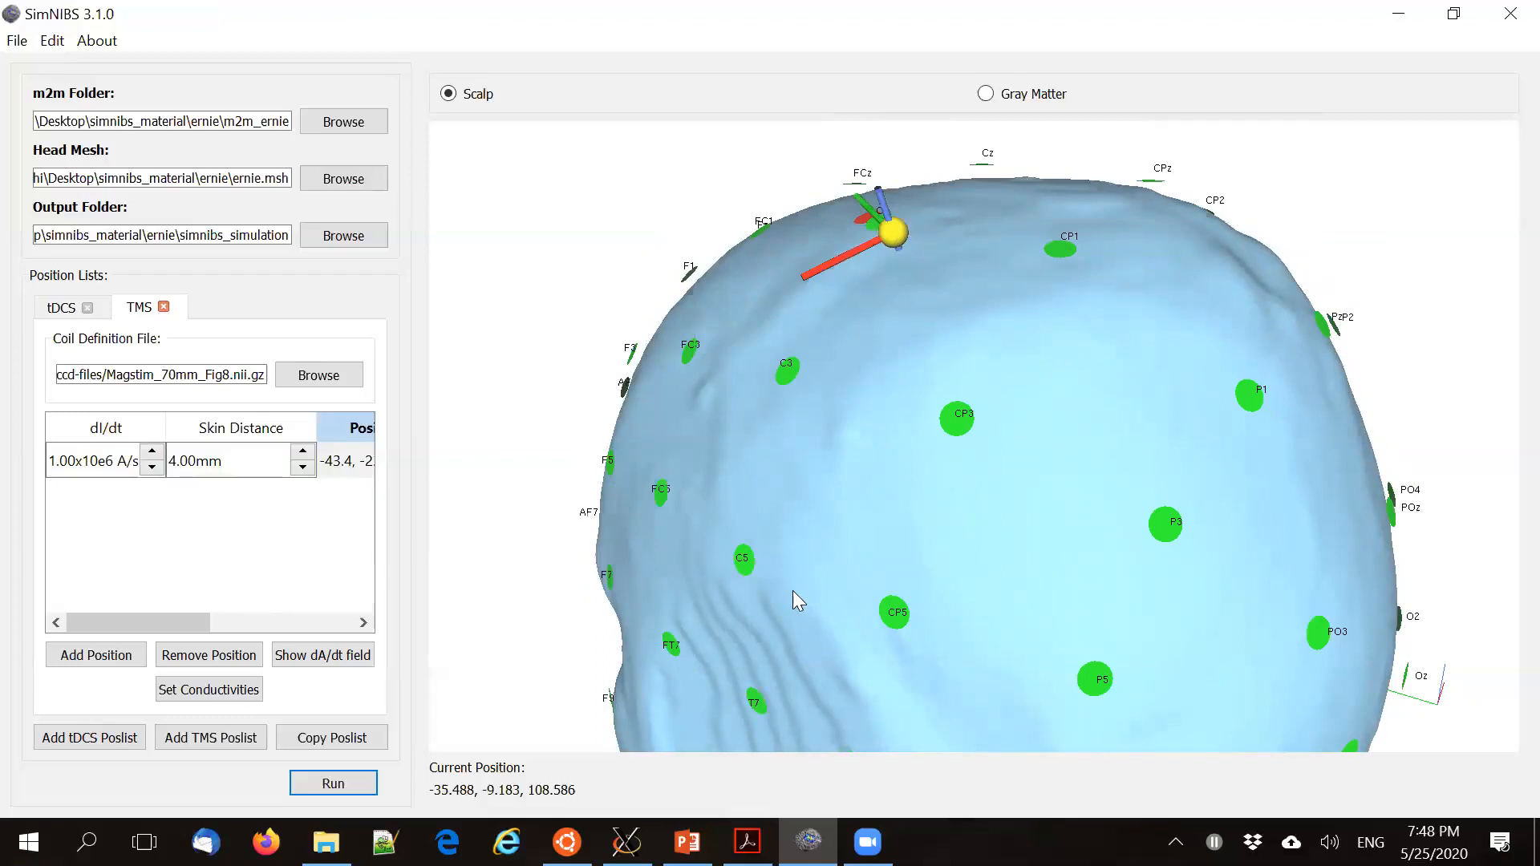
{"action": "left_click_drag", "start_coordinate": [806, 562], "coordinate": [961, 566]}
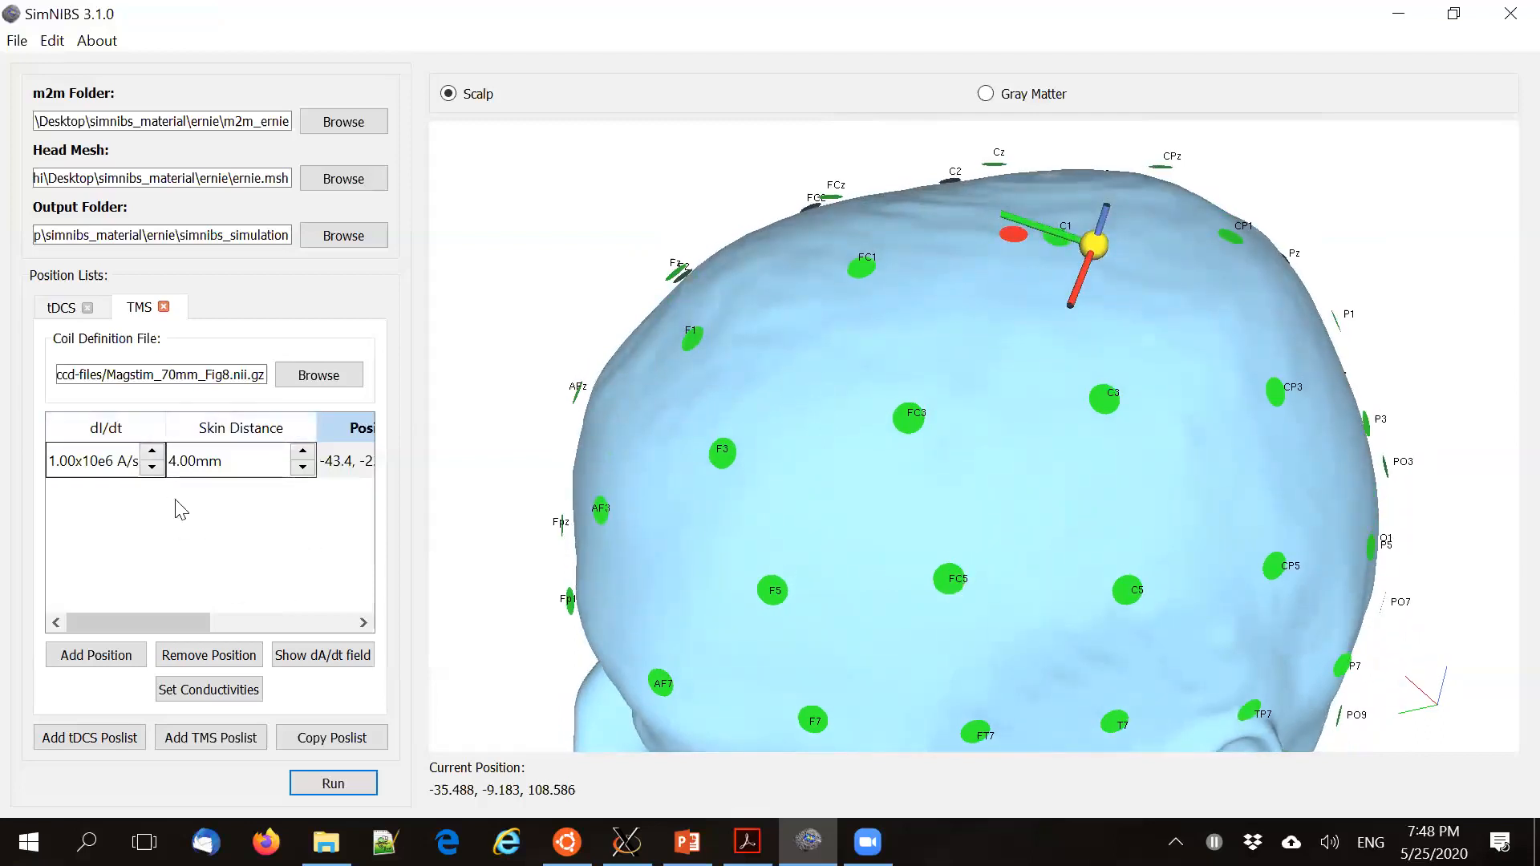
{"action": "left_click_drag", "start_coordinate": [696, 434], "coordinate": [697, 455]}
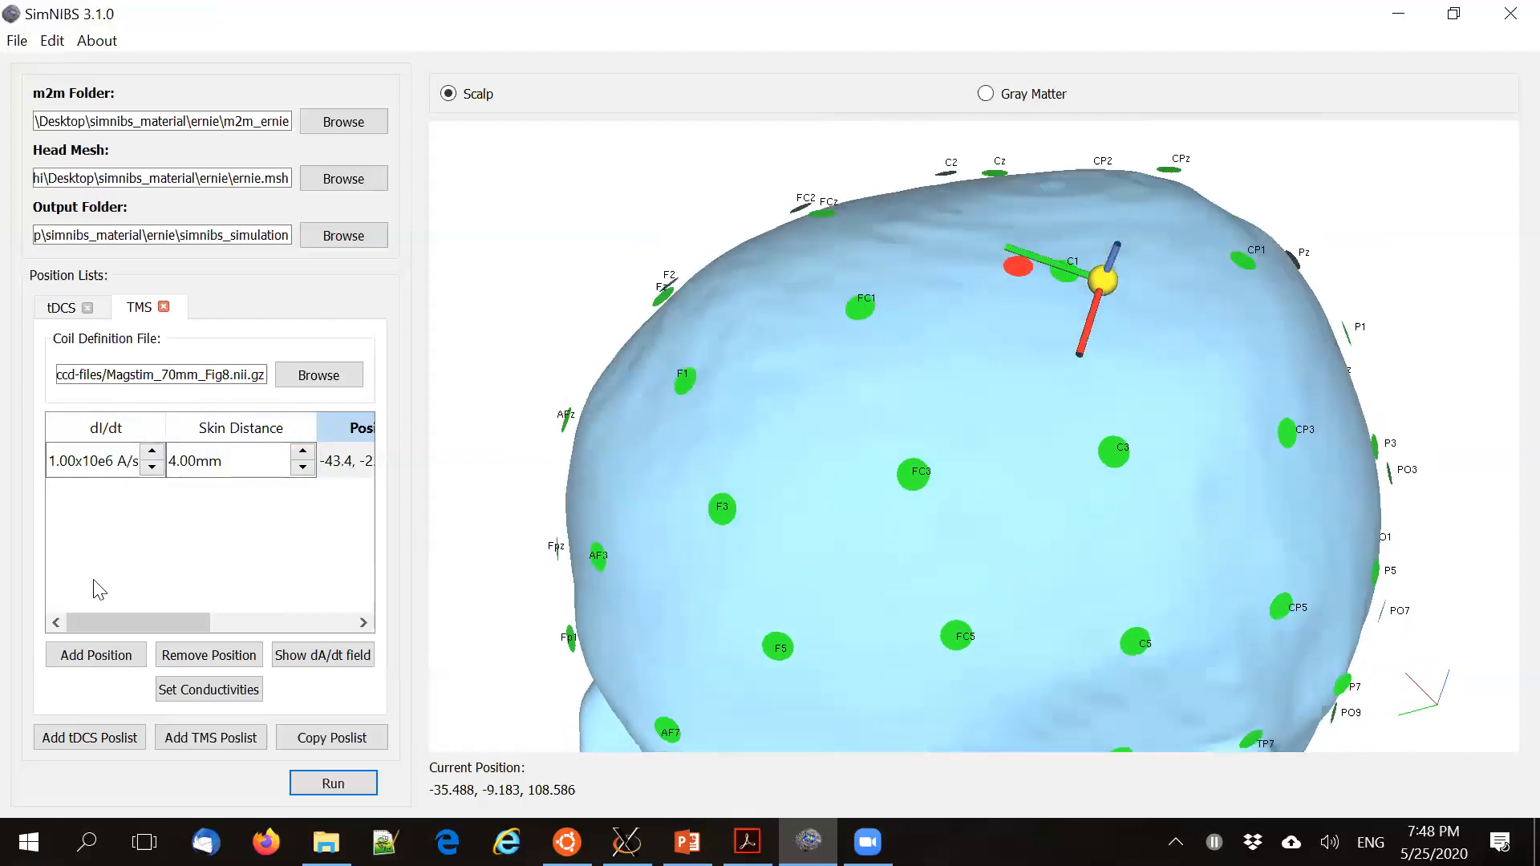
{"action": "left_click_drag", "start_coordinate": [955, 408], "coordinate": [909, 436]}
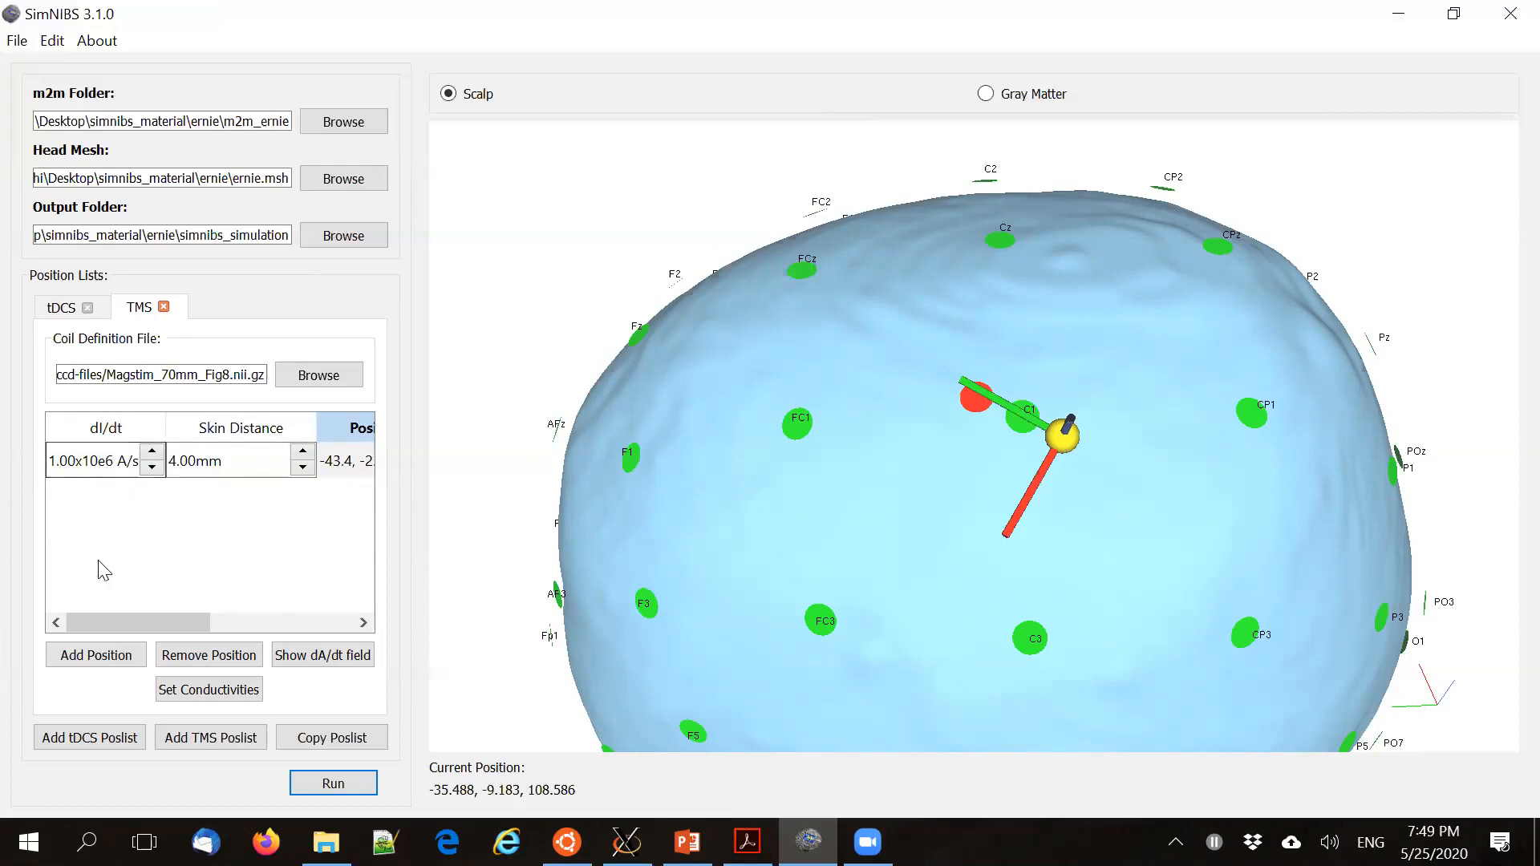
{"action": "mouse_move", "coordinate": [97, 622]}
{"action": "left_mouse_down"}
{"action": "mouse_move", "coordinate": [329, 633]}
{"action": "mouse_move", "coordinate": [86, 628]}
{"action": "left_mouse_up"}
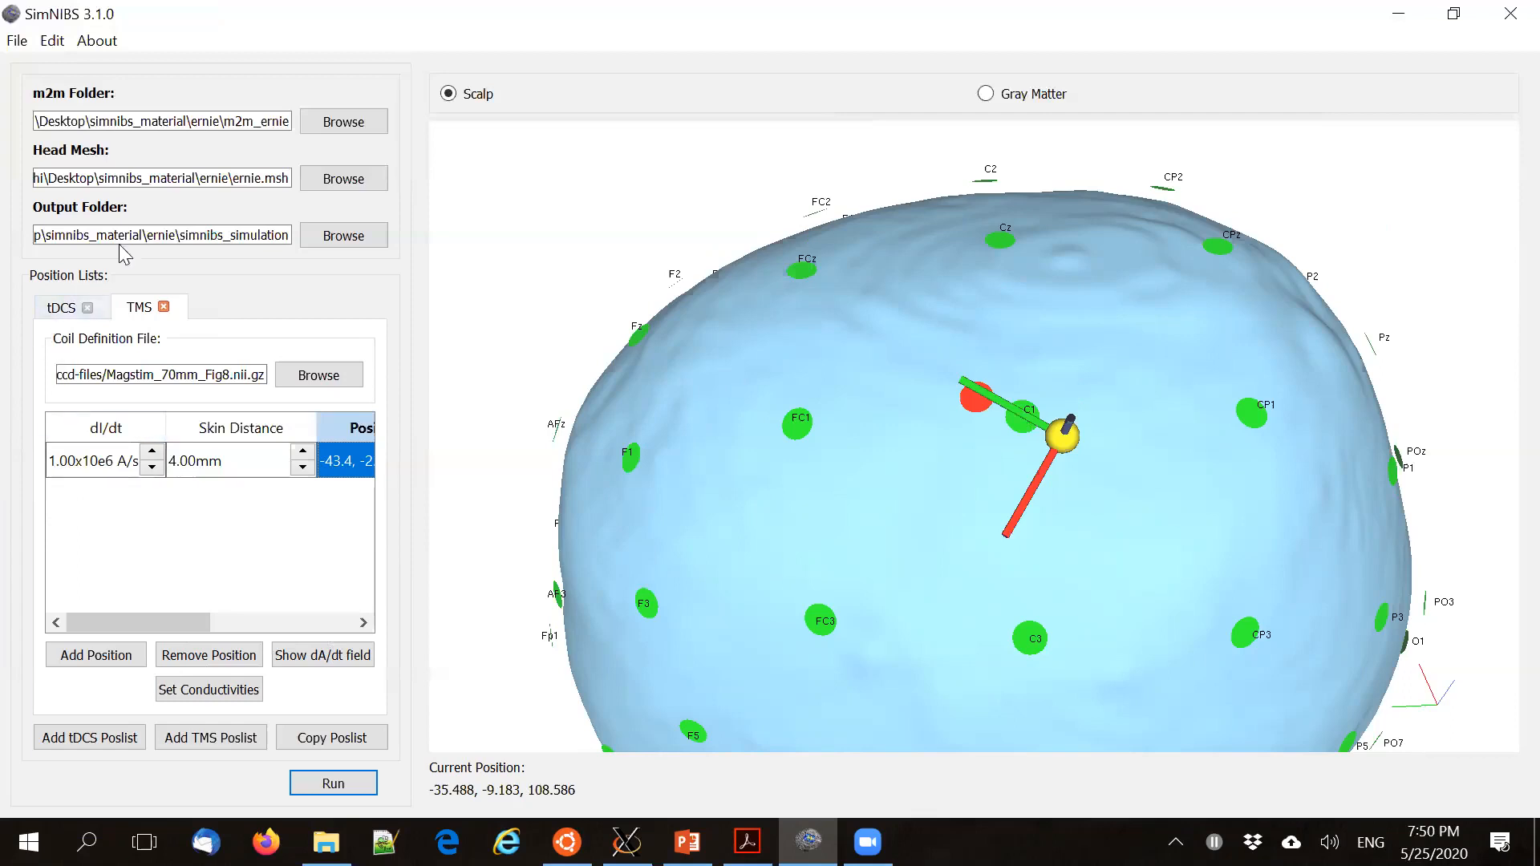
{"action": "left_click_drag", "start_coordinate": [181, 235], "coordinate": [295, 236]}
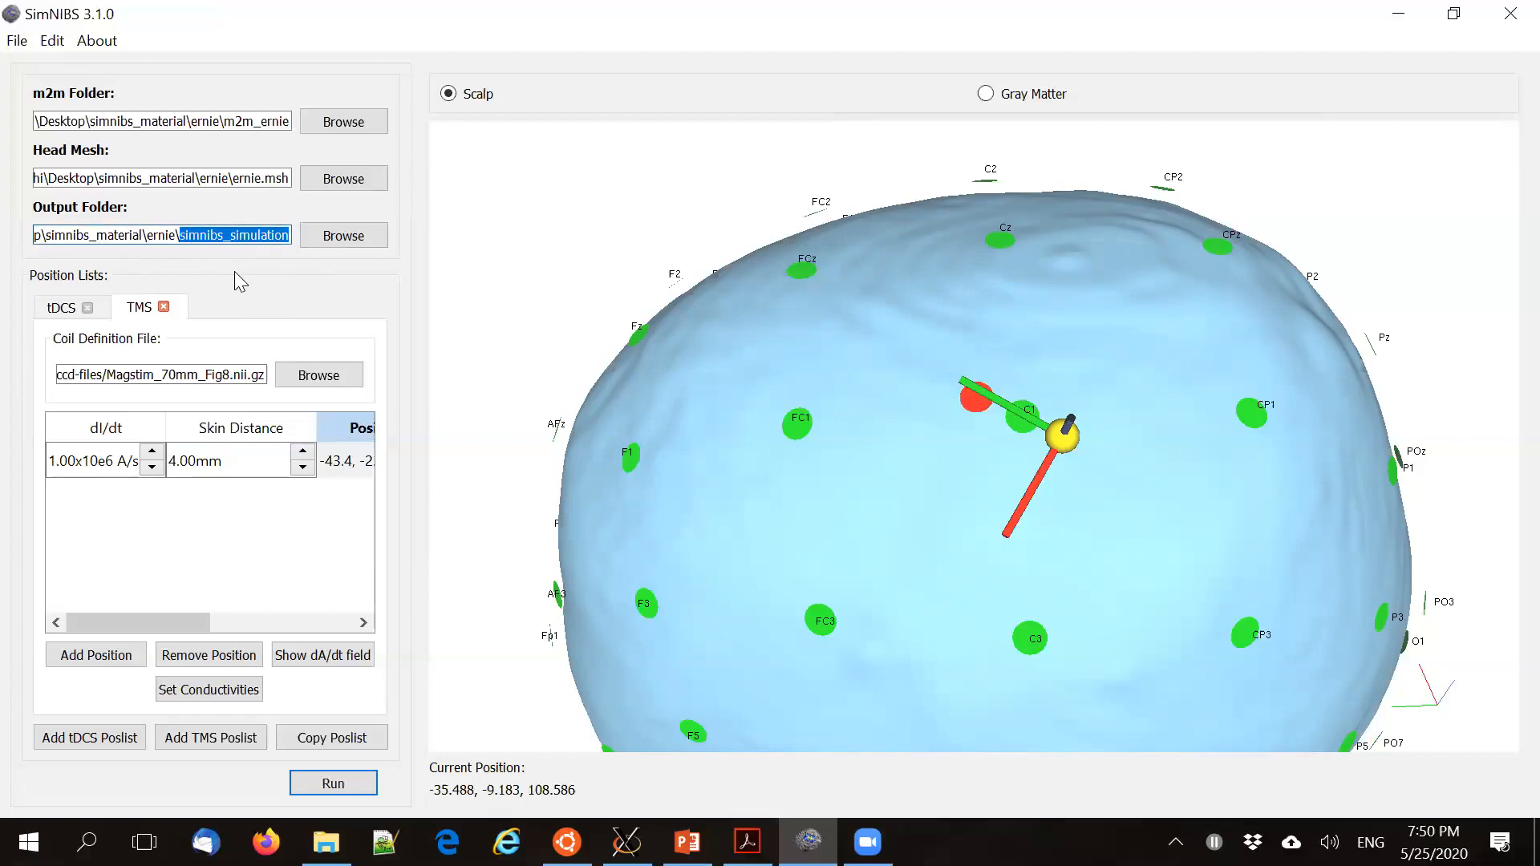
Enable cortical surface and NIfTI volume interpolation plus fsaverage and MNI space transforms in the simulation options, and run the simulations
{"action": "left_click", "coordinate": [55, 47]}
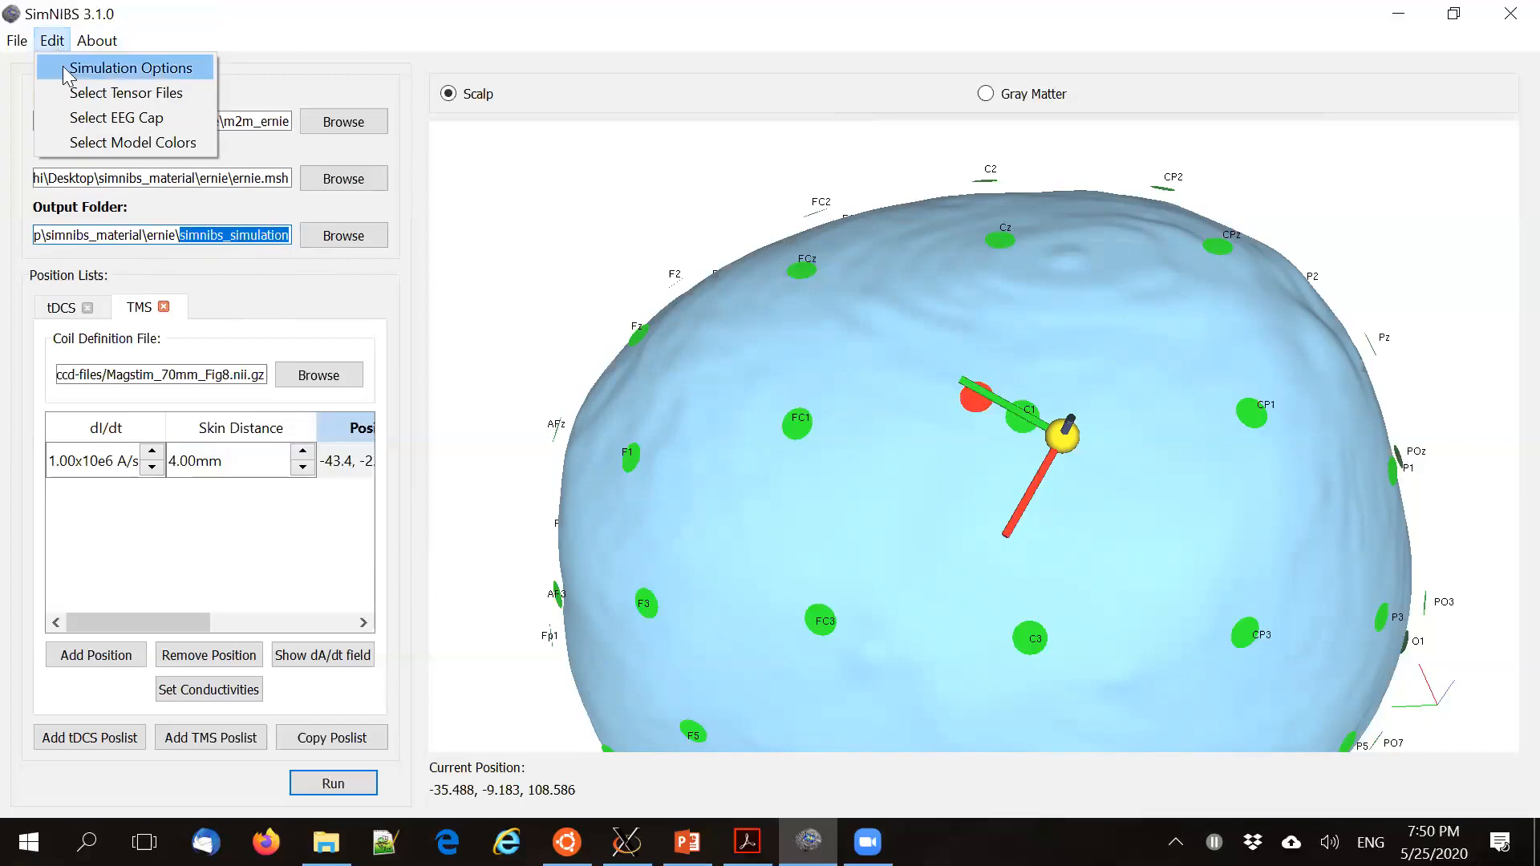
{"action": "left_click", "coordinate": [68, 73]}
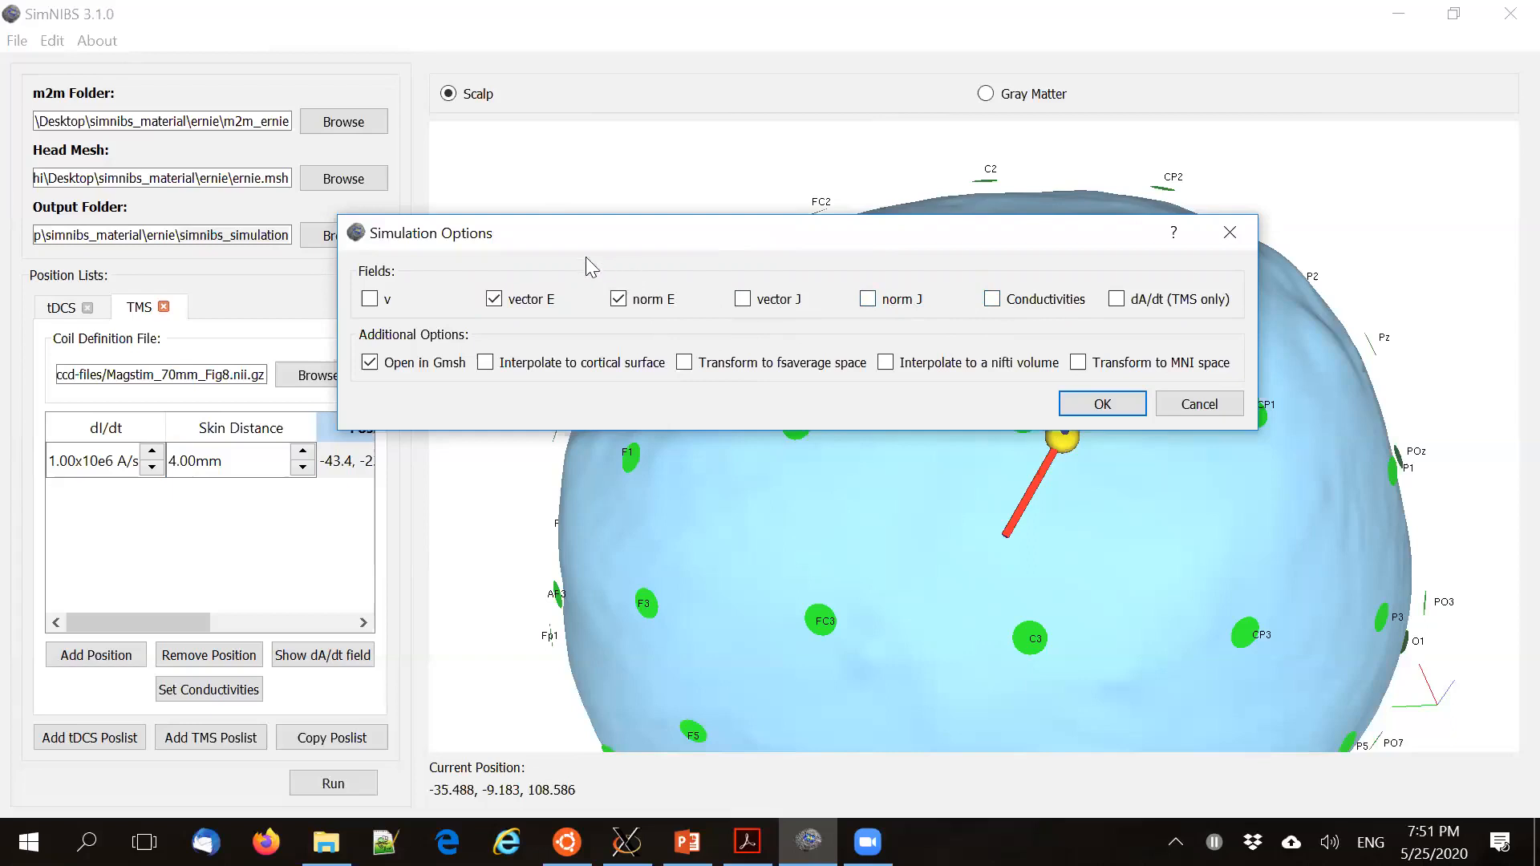
{"action": "left_click_drag", "start_coordinate": [589, 228], "coordinate": [591, 221]}
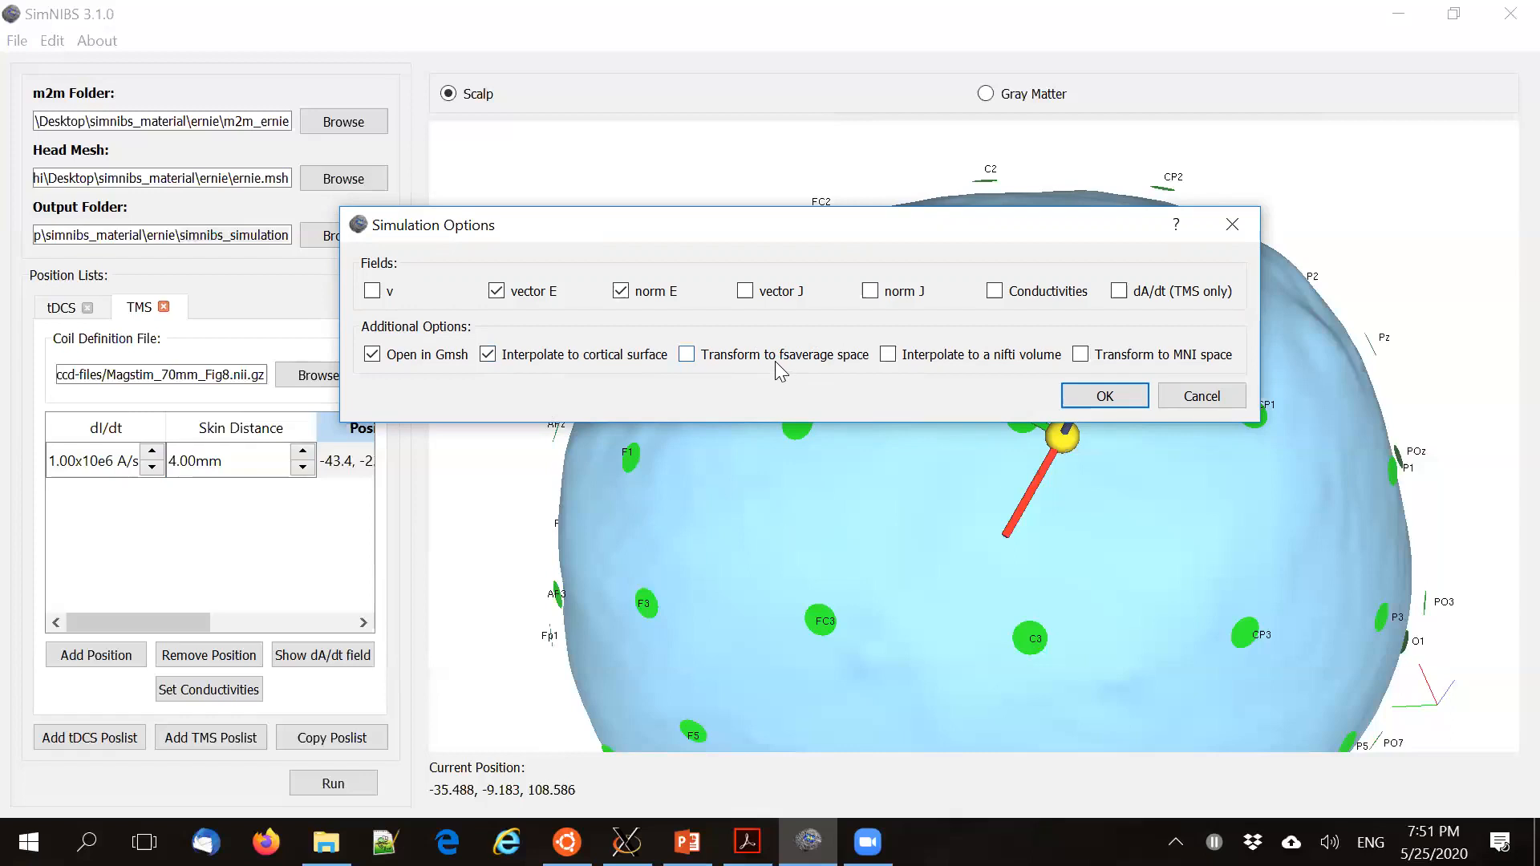
{"action": "left_click", "coordinate": [686, 355]}
{"action": "left_click", "coordinate": [888, 357]}
{"action": "left_click", "coordinate": [1079, 355]}
{"action": "left_click", "coordinate": [1080, 399]}
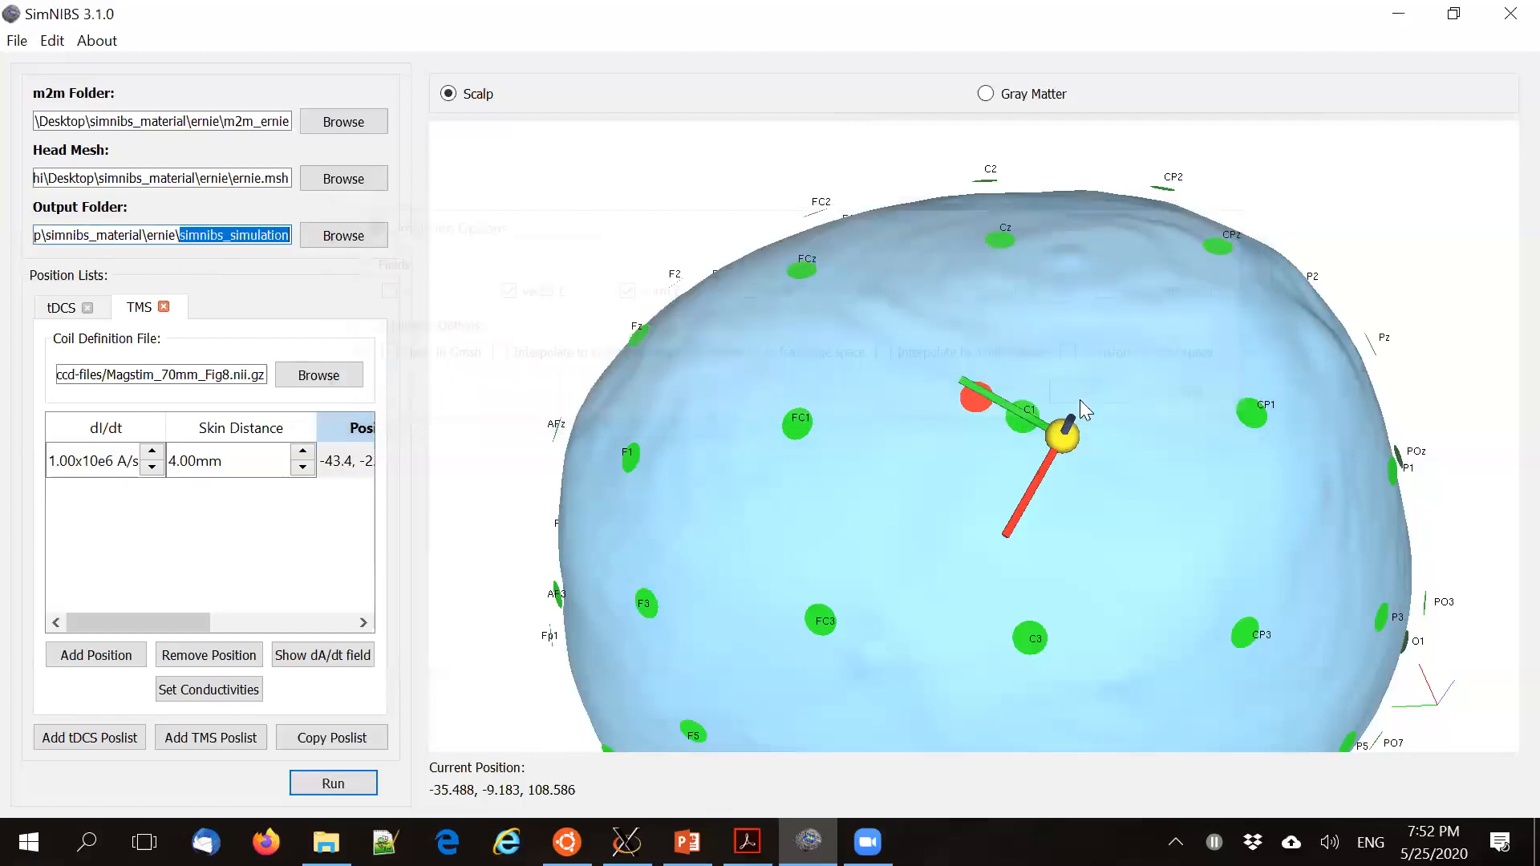
{"action": "left_click", "coordinate": [348, 789]}
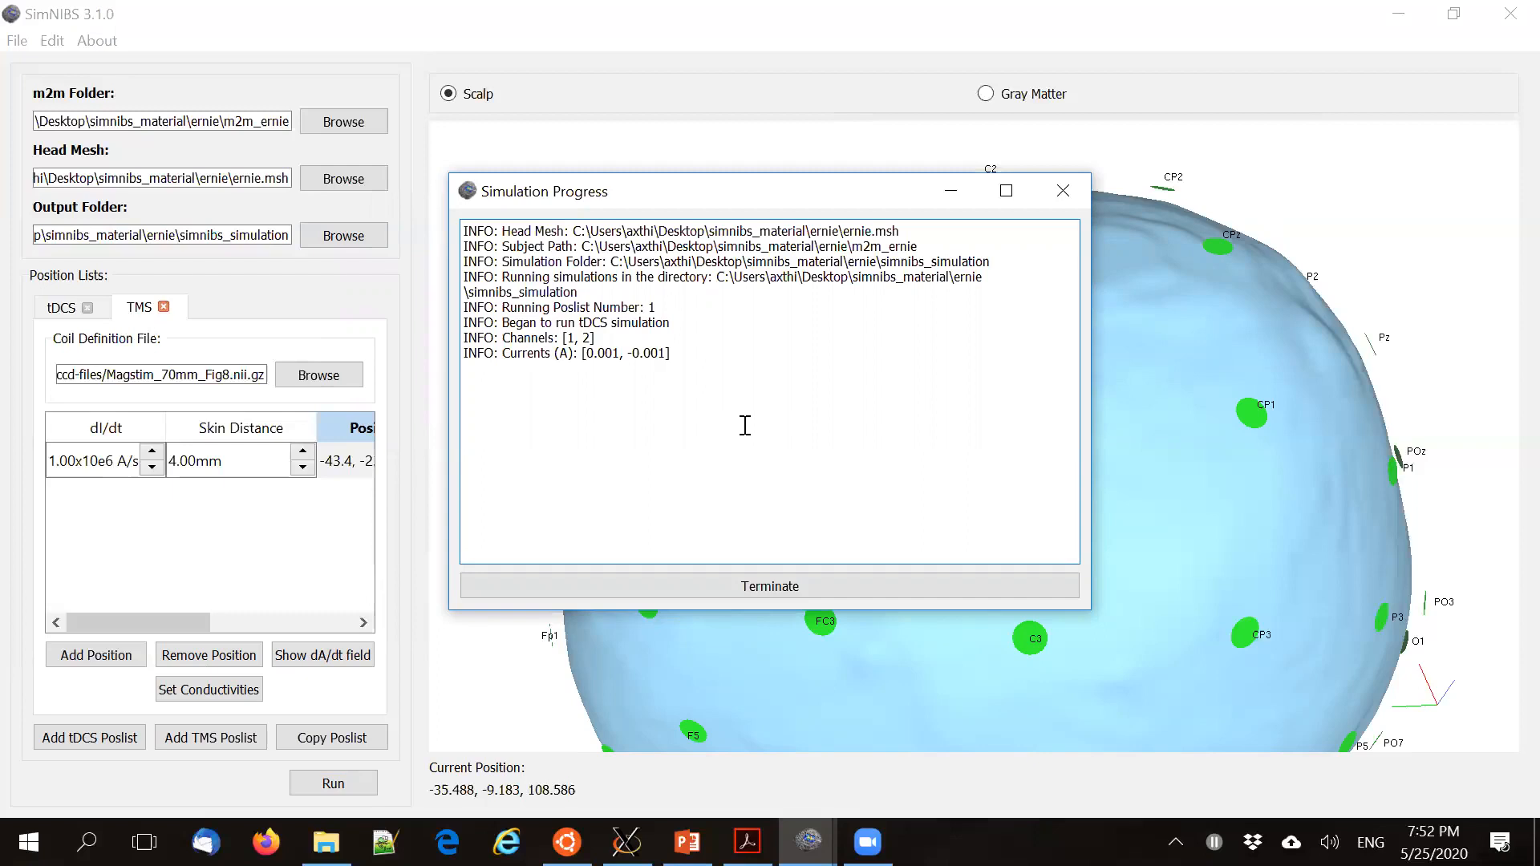
Switch to PowerPoint and show the "Electric field strength vs normal component" slide as a full-screen presentation
{"action": "left_click", "coordinate": [687, 842]}
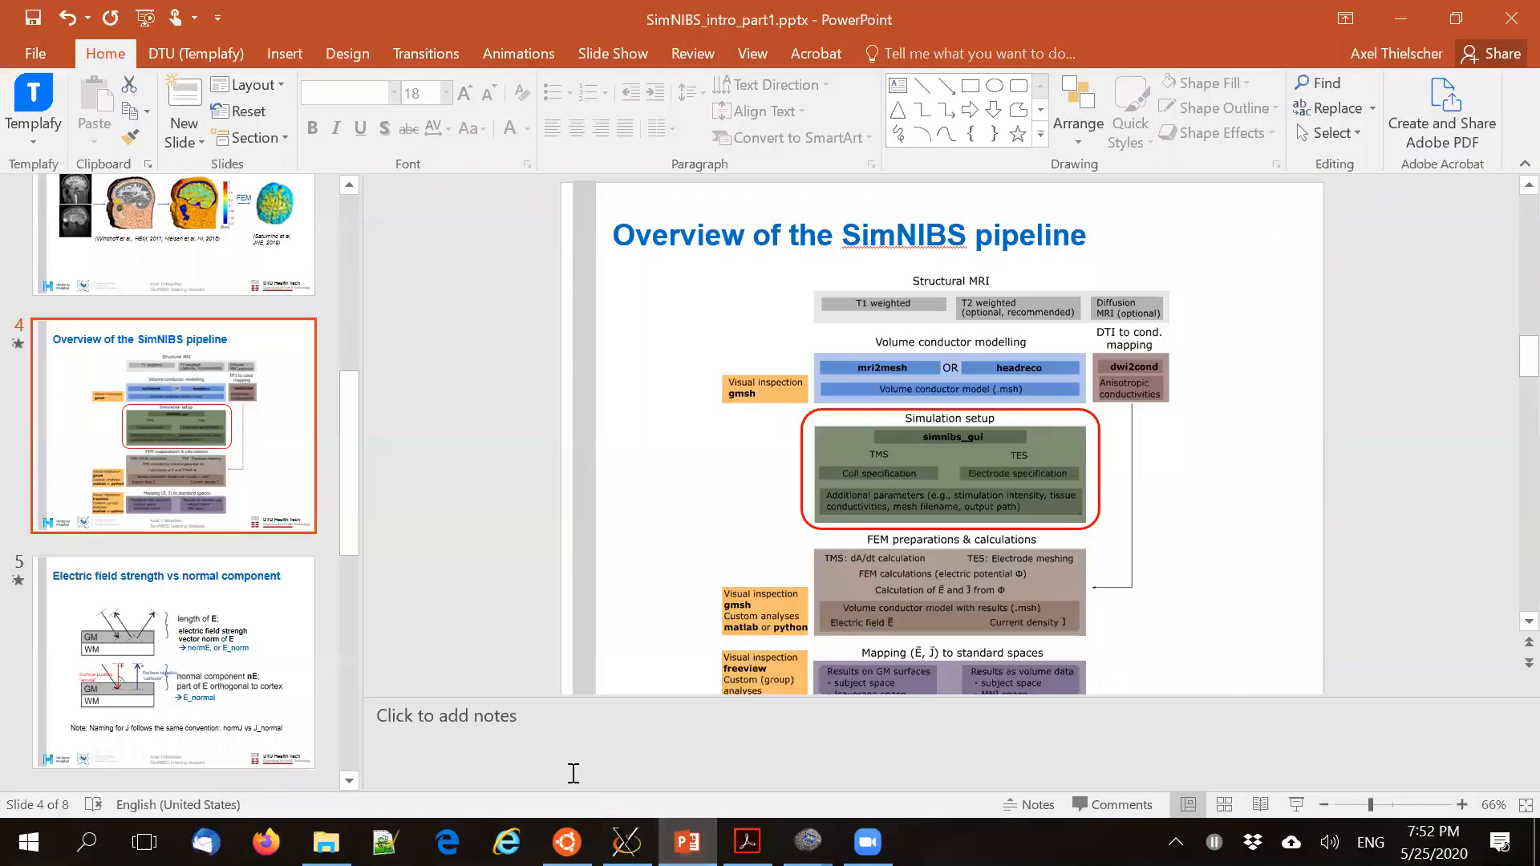
{"action": "left_click", "coordinate": [276, 666]}
{"action": "key", "text": "shift+F5"}
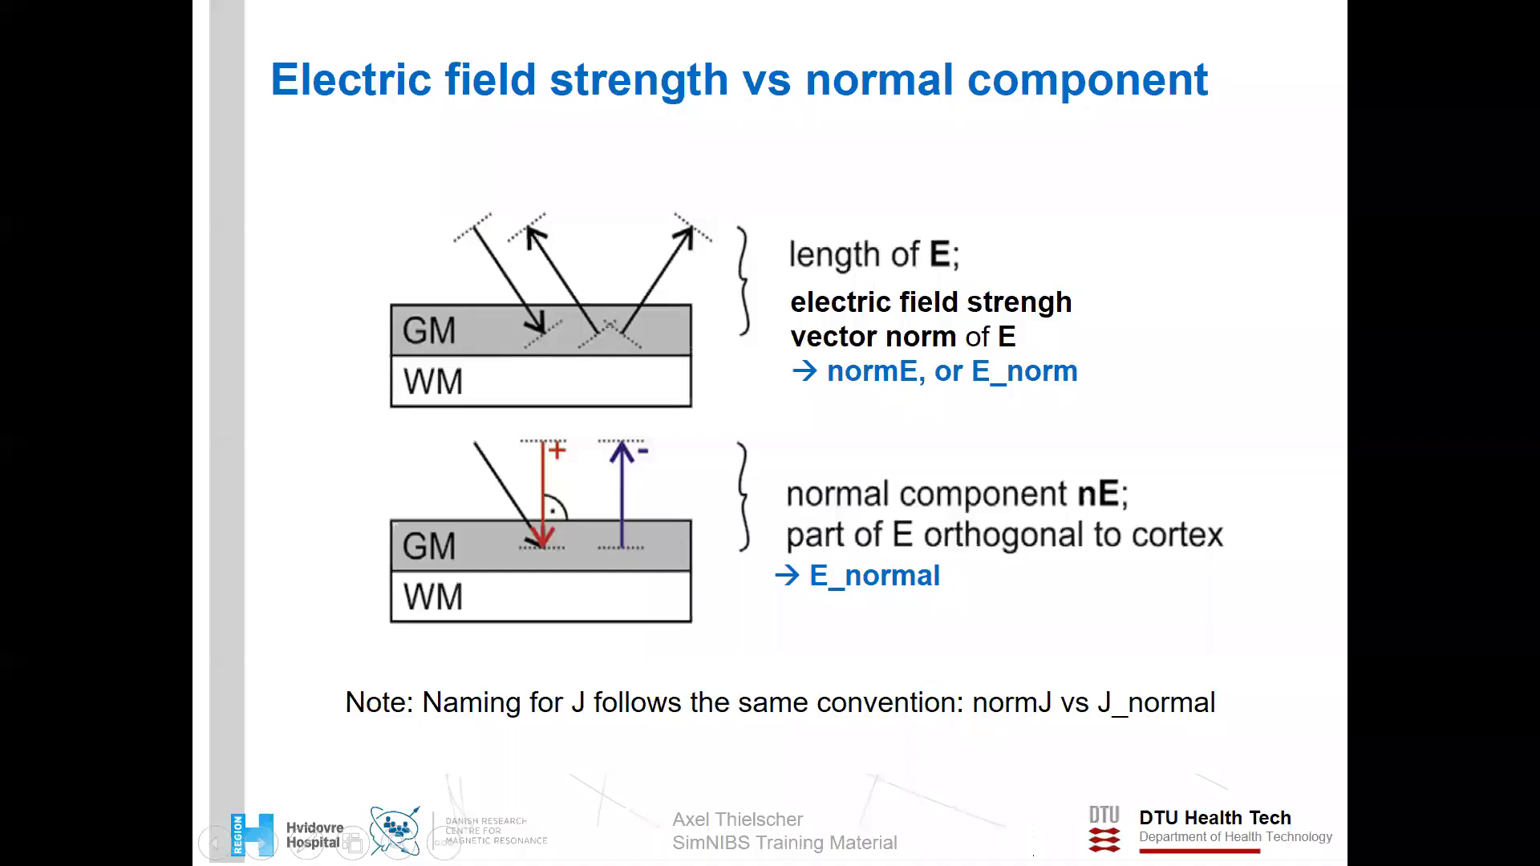
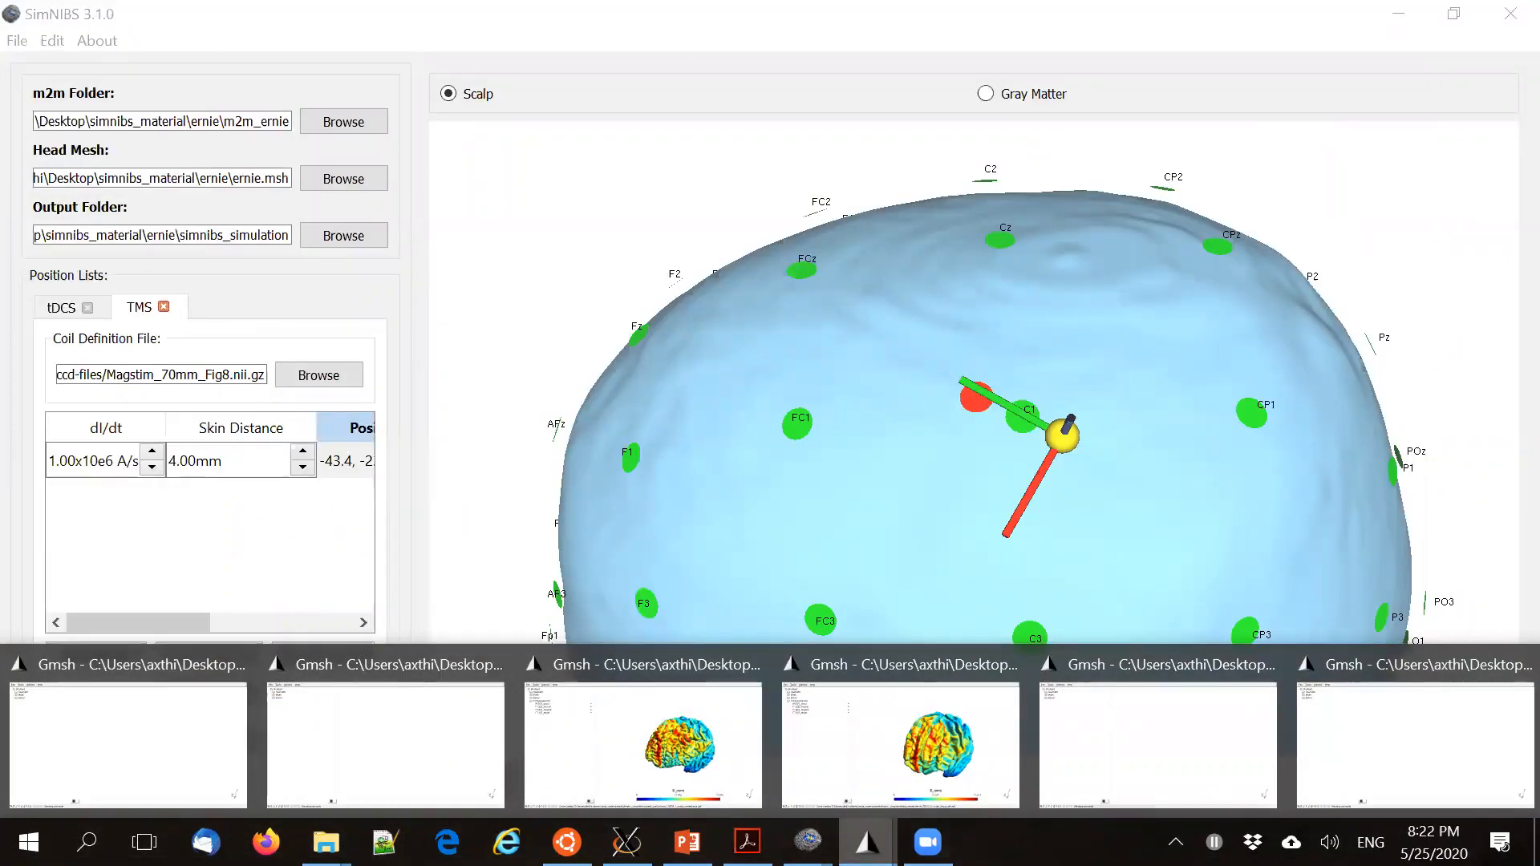
Close all Gmsh windows and open ernie's simnibs_simulation results folder in File Explorer
{"action": "right_click", "coordinate": [866, 842]}
{"action": "left_click", "coordinate": [833, 790]}
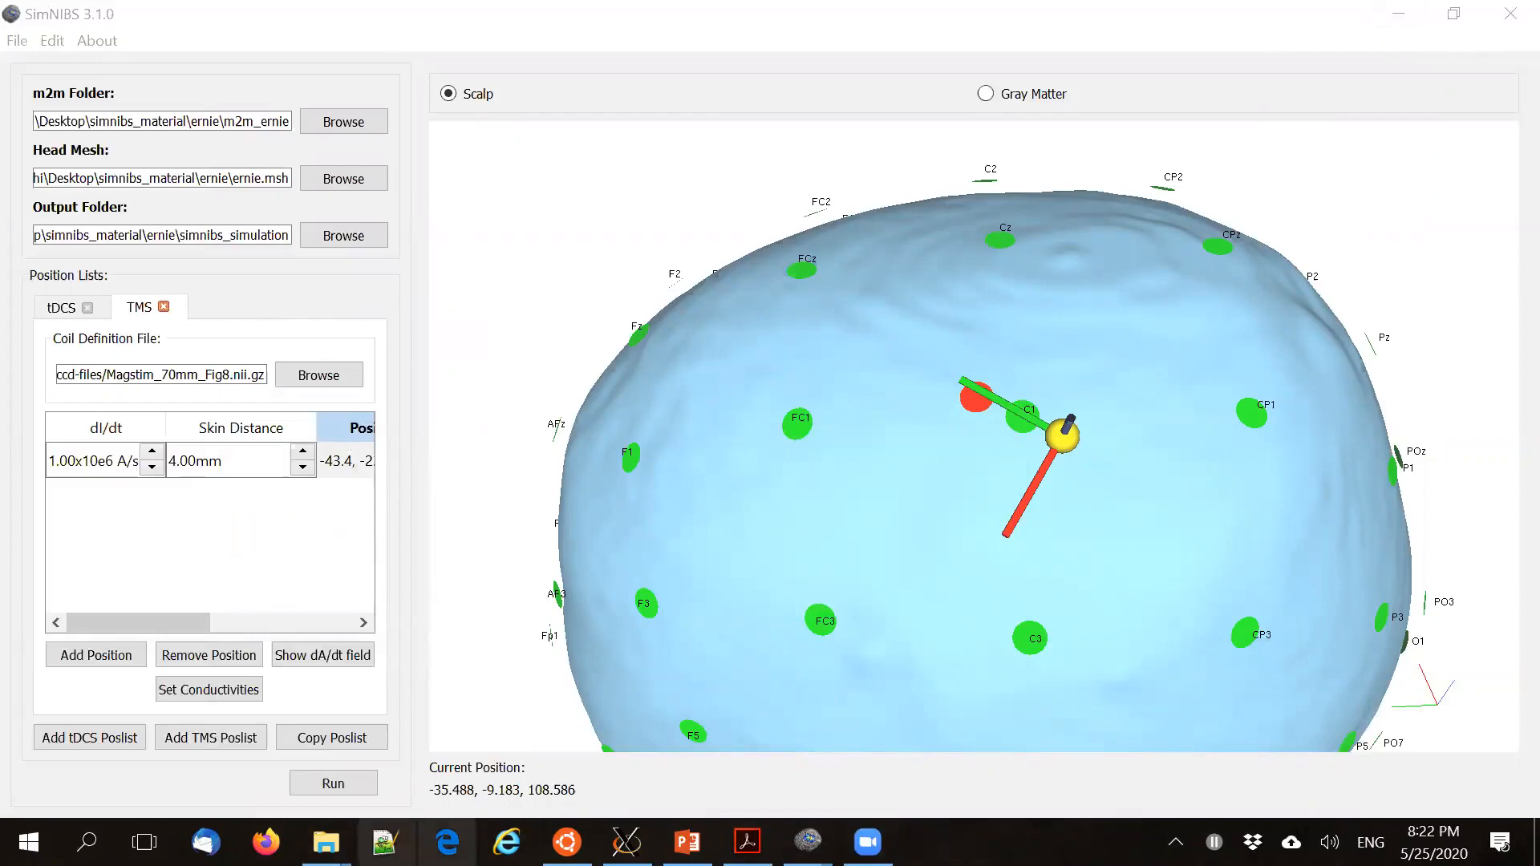
{"action": "mouse_move", "coordinate": [325, 842]}
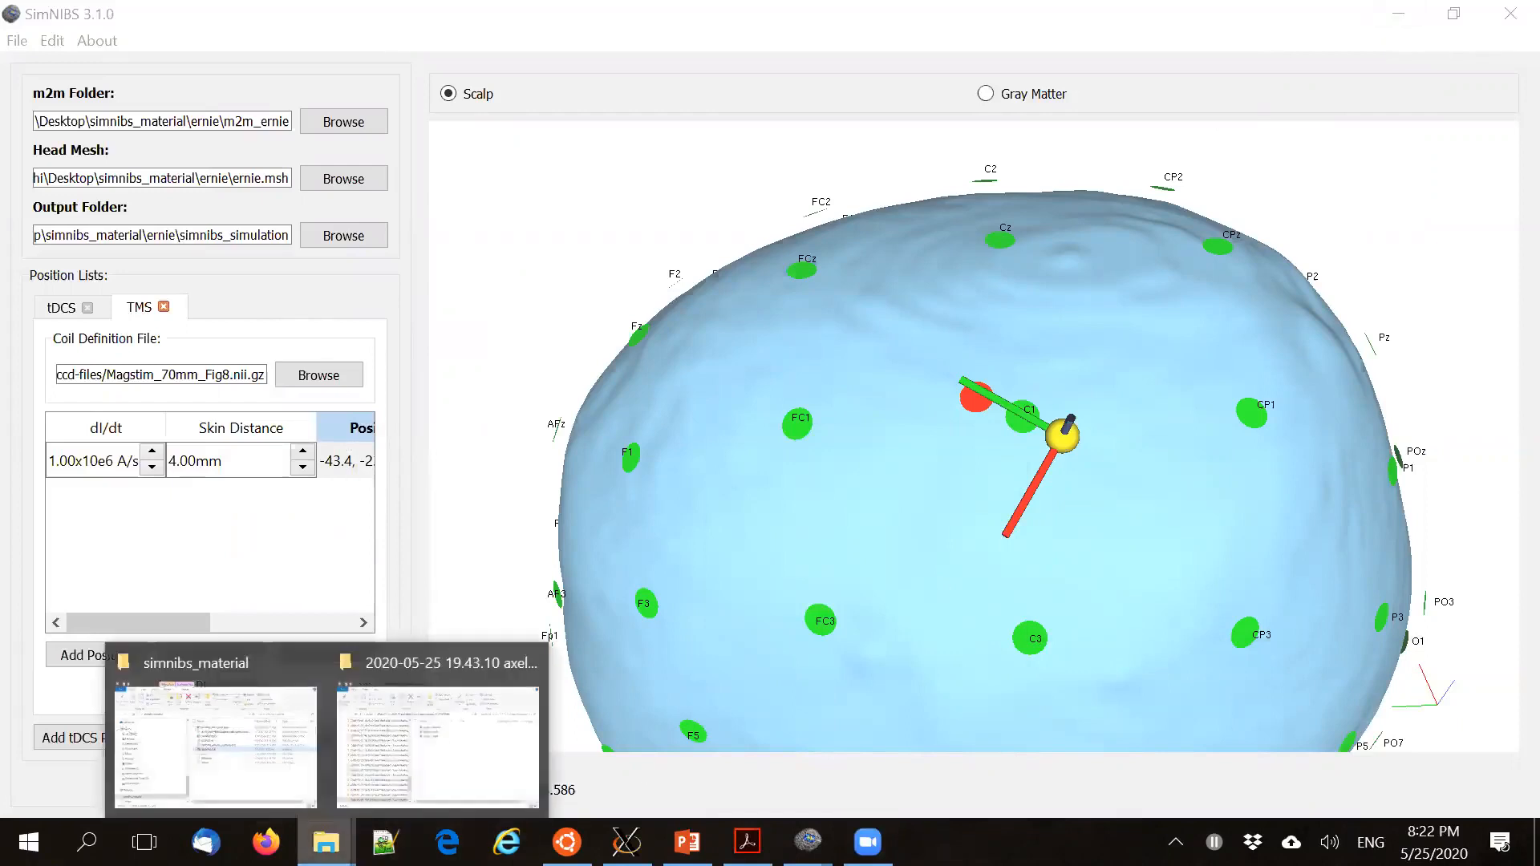
{"action": "left_click", "coordinate": [295, 790]}
{"action": "double_click", "coordinate": [763, 498]}
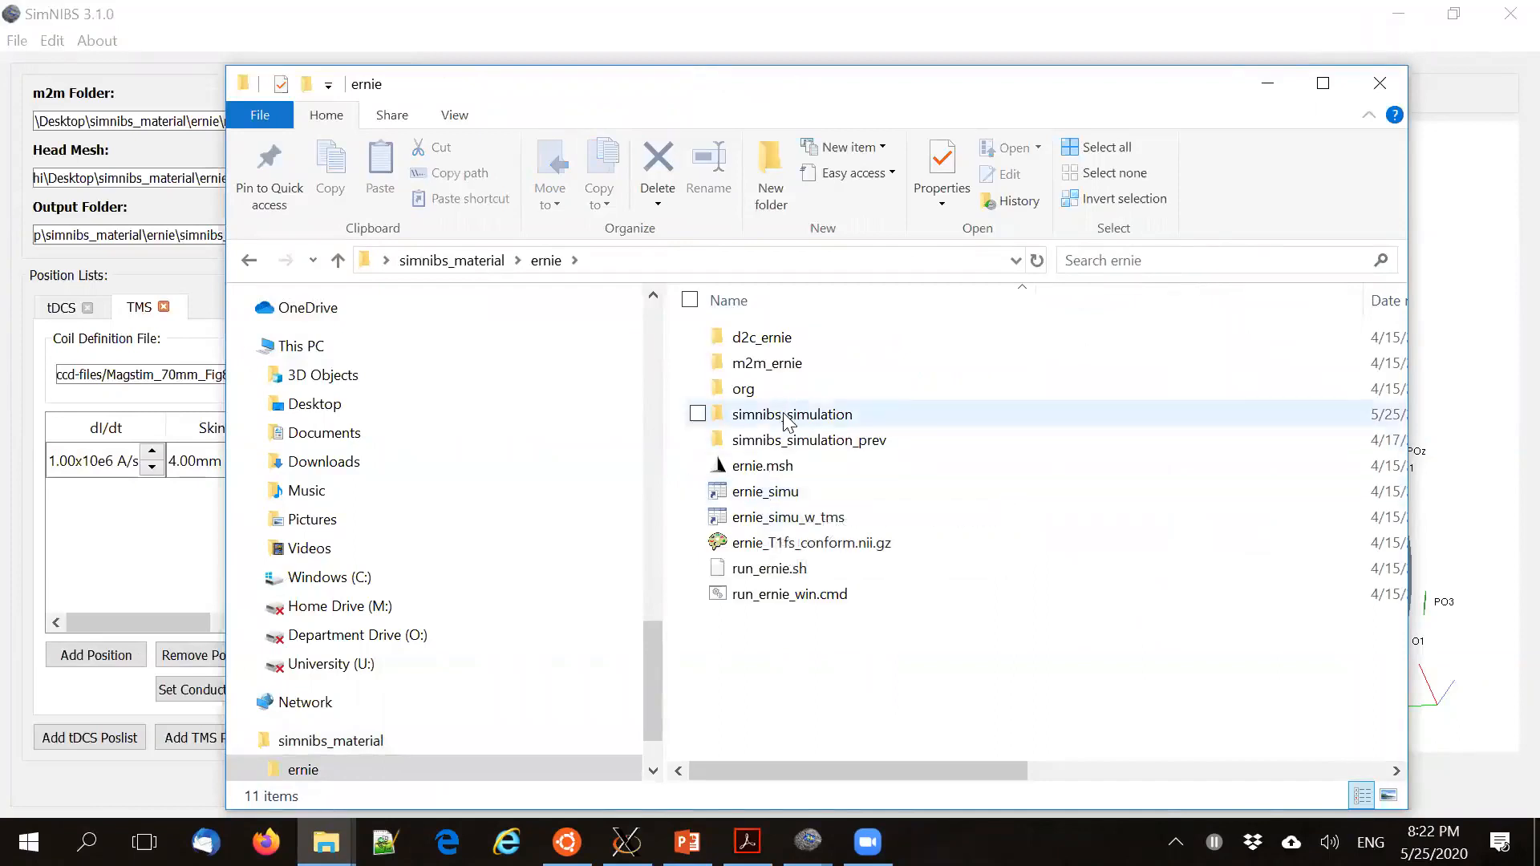
{"action": "double_click", "coordinate": [786, 415]}
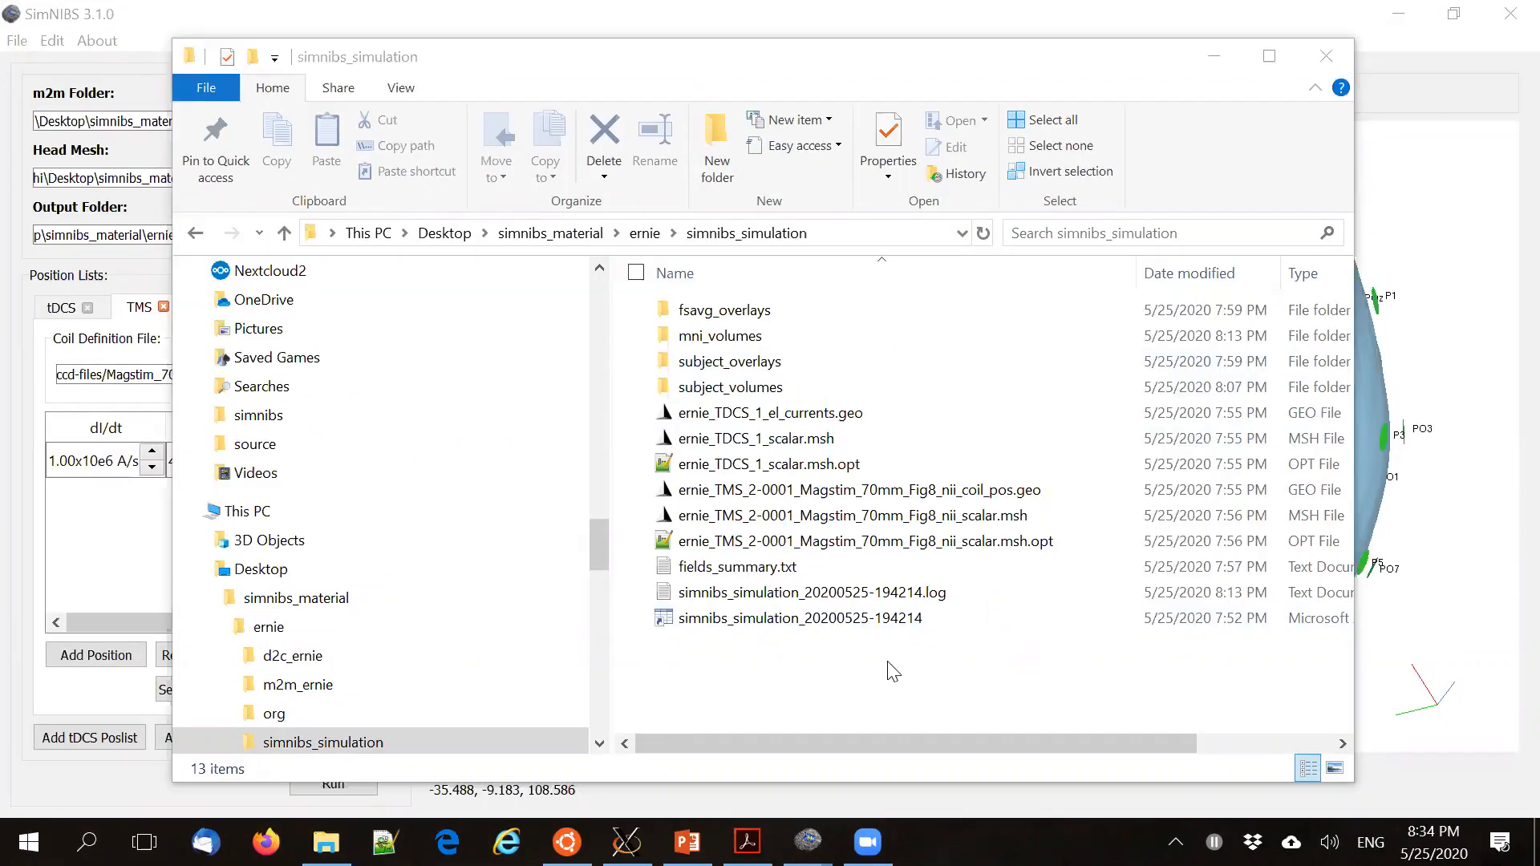
Look over the overlay and volume result subfolders and open ernie_TDCS_1_scalar.msh in Gmsh
{"action": "left_click", "coordinate": [698, 312]}
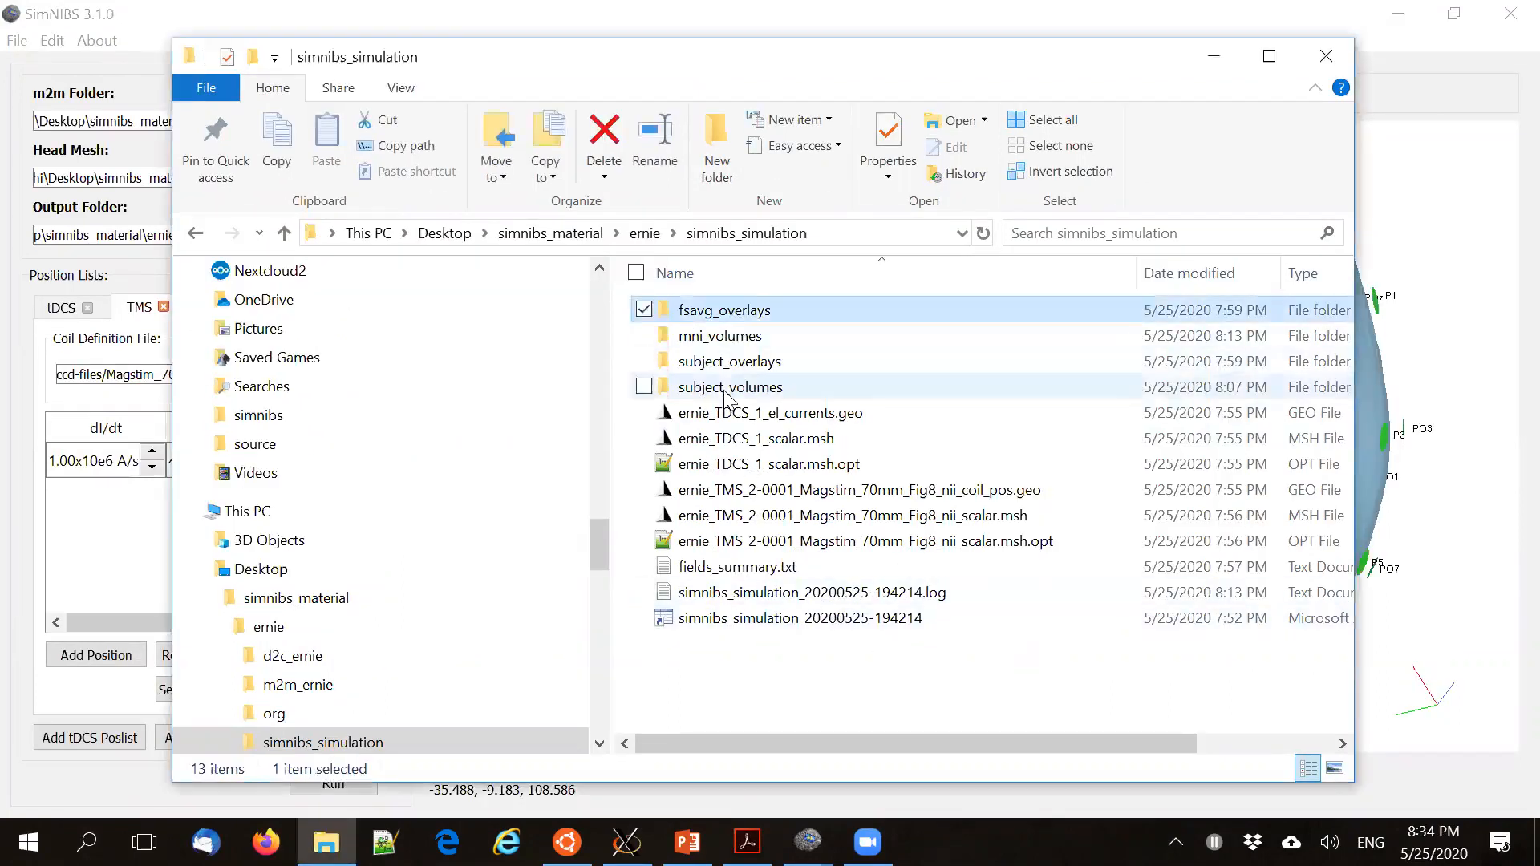
{"action": "left_click", "coordinate": [728, 389], "text": "shift"}
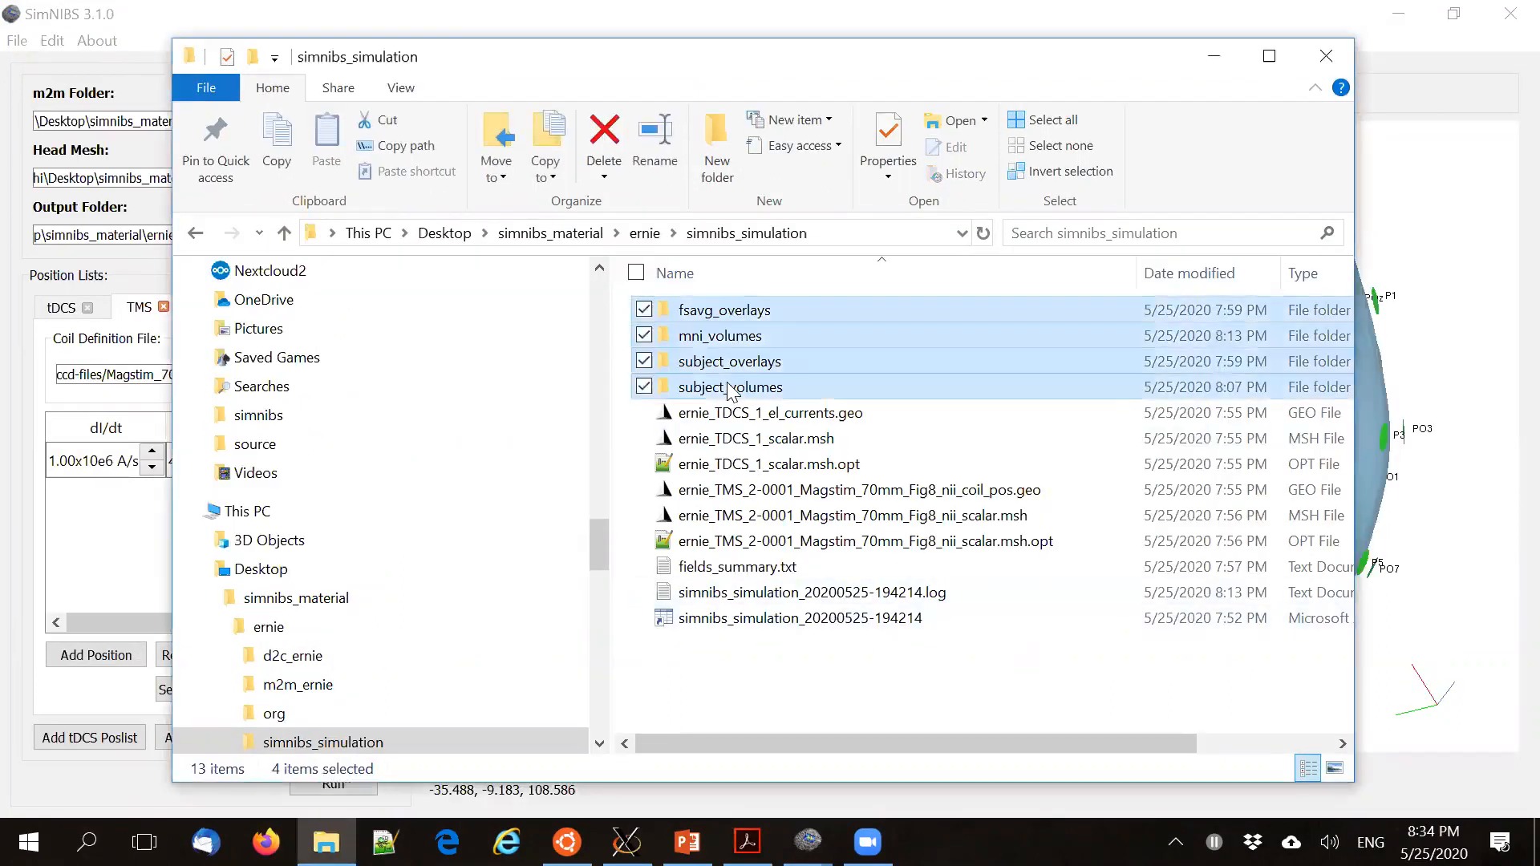
{"action": "left_click", "coordinate": [713, 702]}
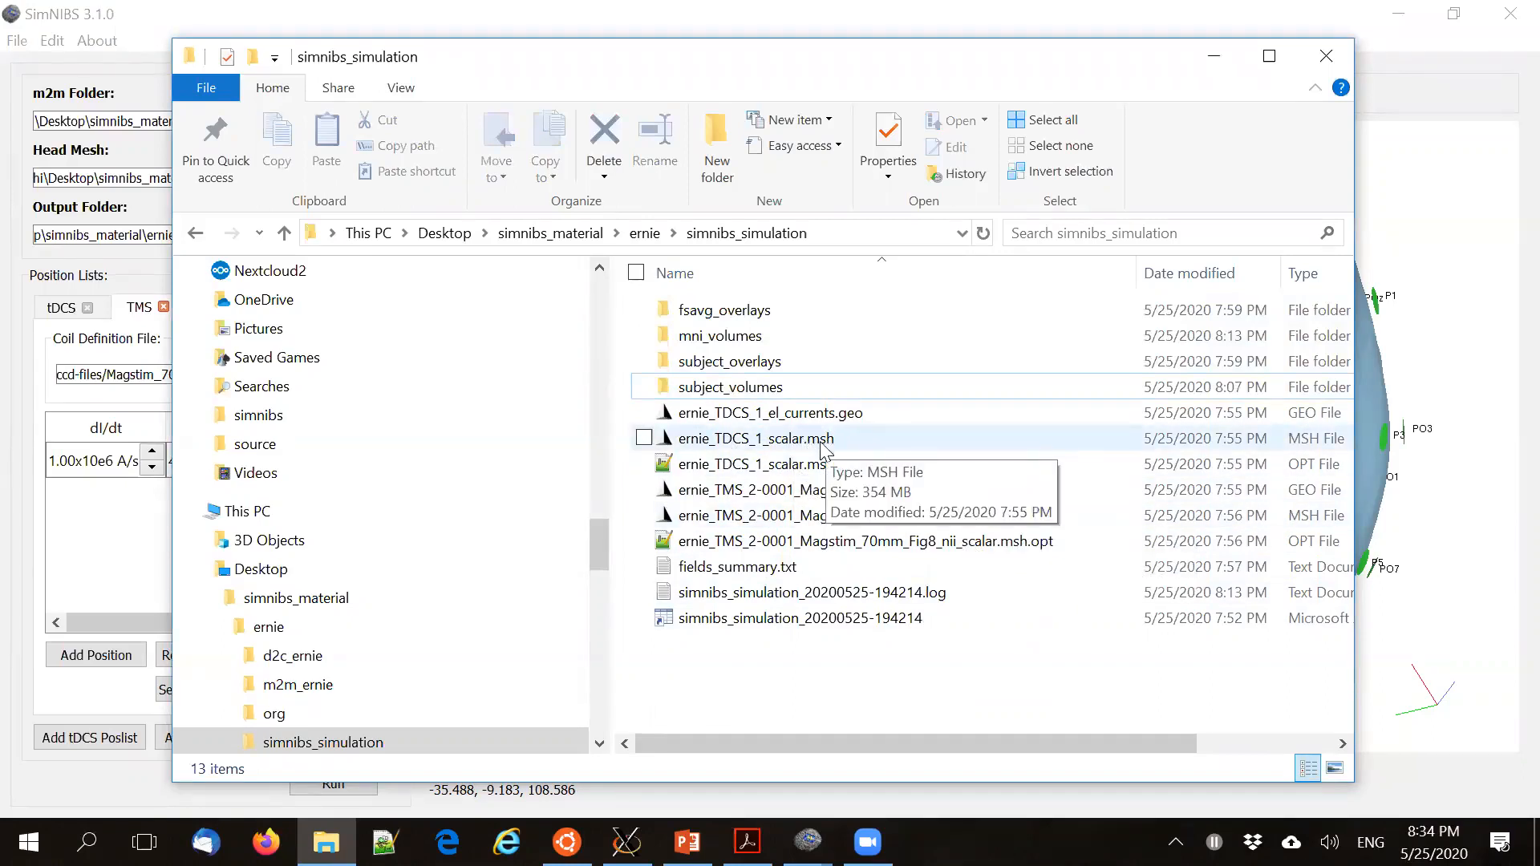
{"action": "double_click", "coordinate": [738, 440]}
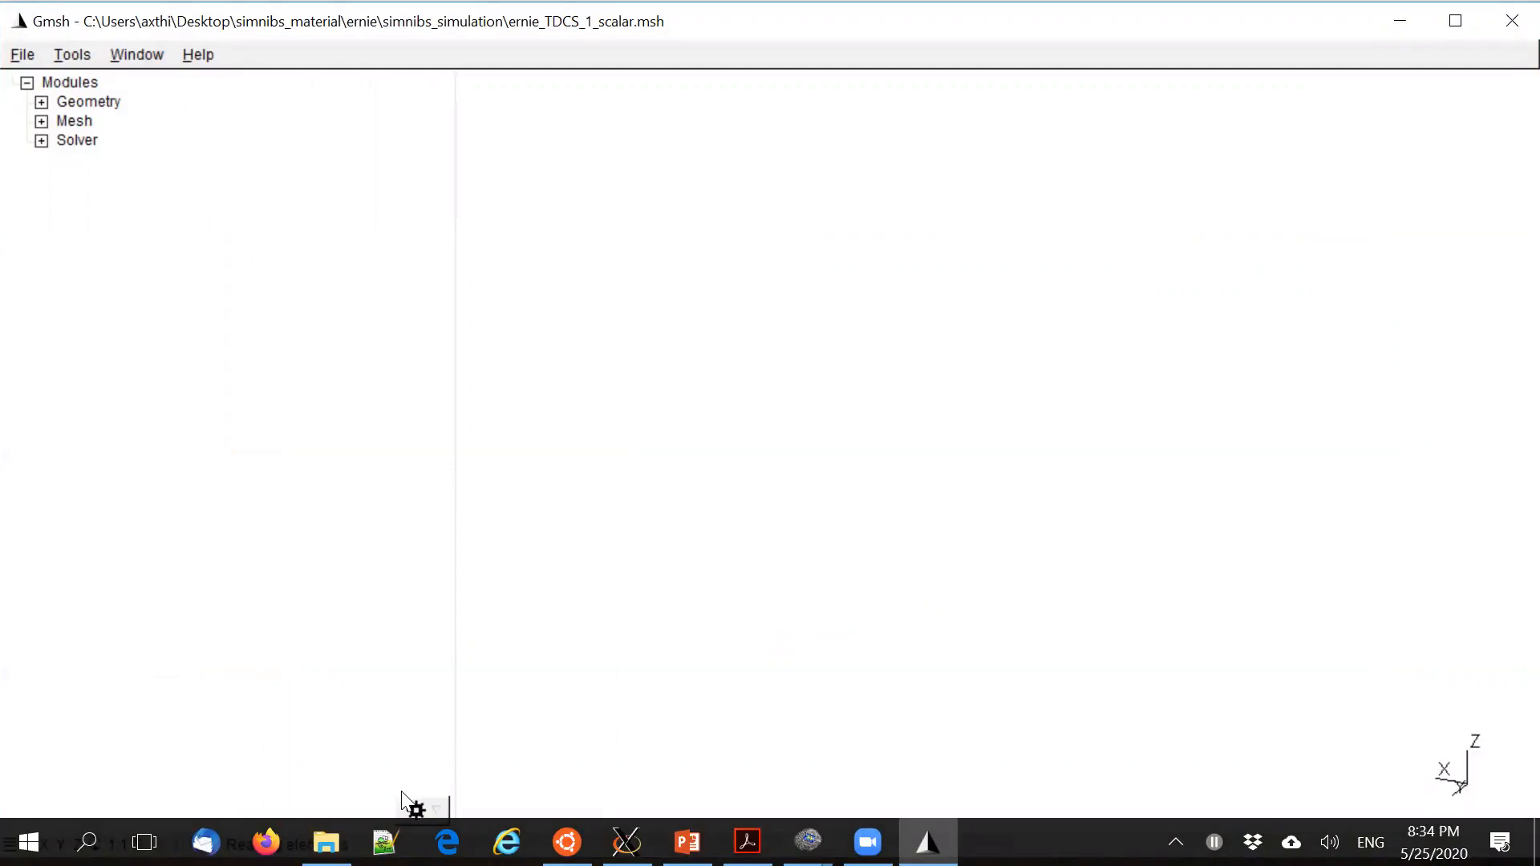
Return to the results folder in File Explorer, open fields_summary.txt and read the tDCS and TMS gray matter summaries
{"action": "left_click", "coordinate": [326, 842]}
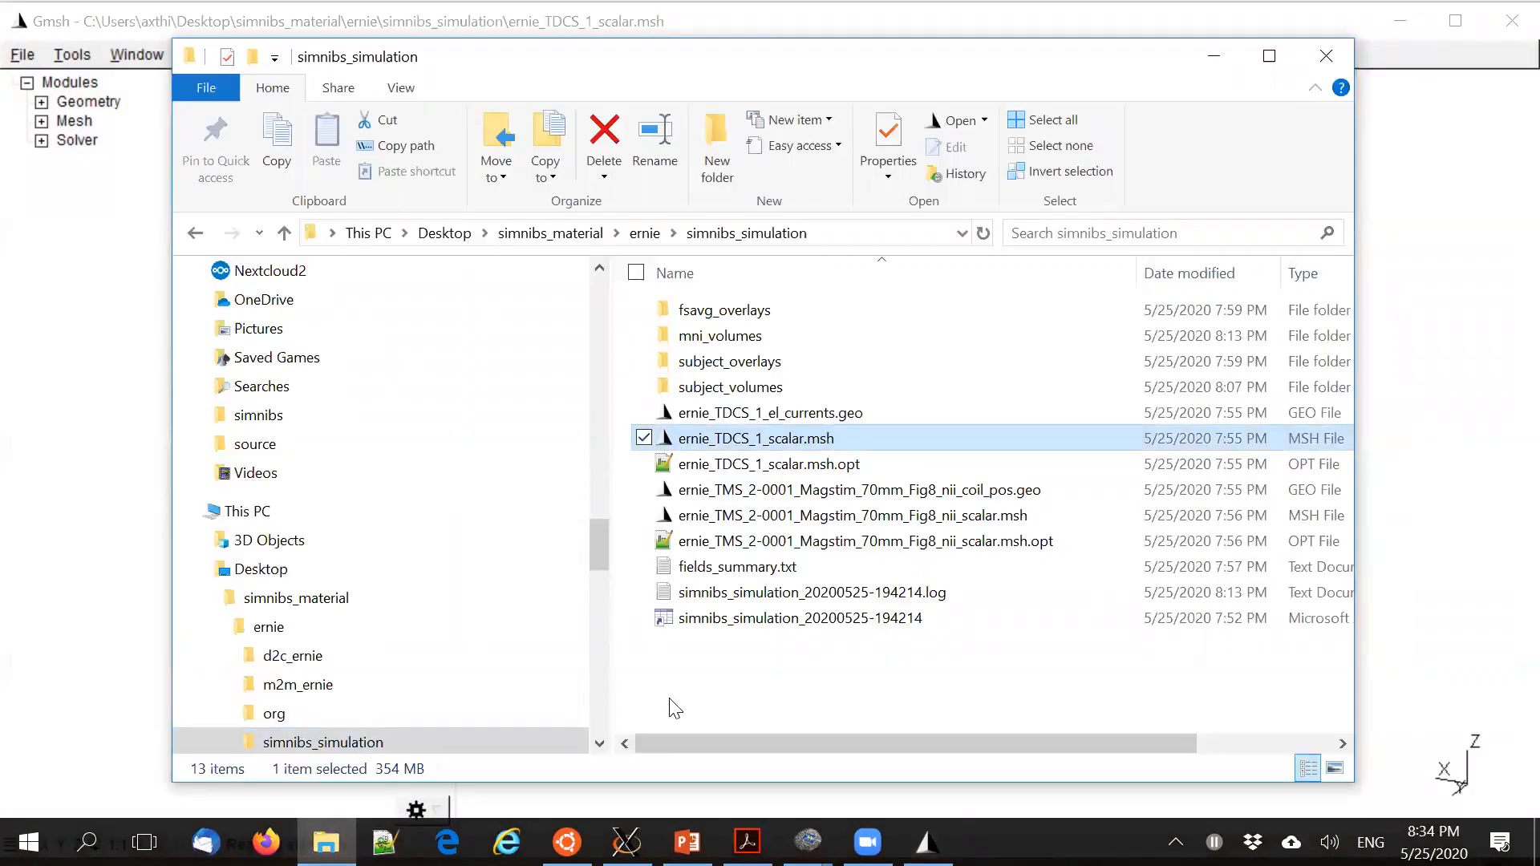
{"action": "double_click", "coordinate": [726, 575]}
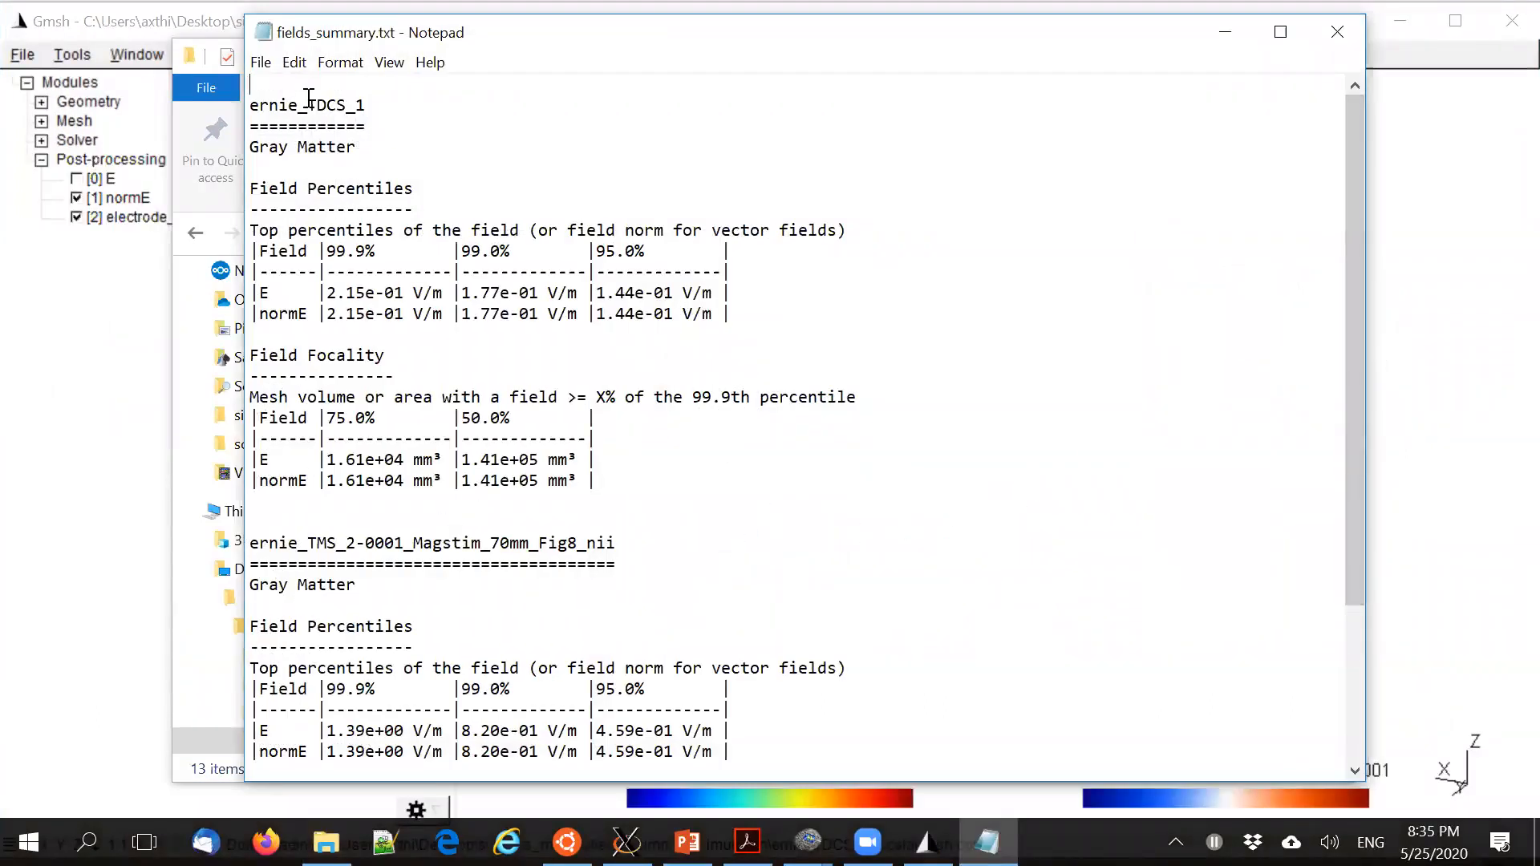
{"action": "scroll", "coordinate": [487, 507], "scroll_direction": "down", "scroll_amount": 4}
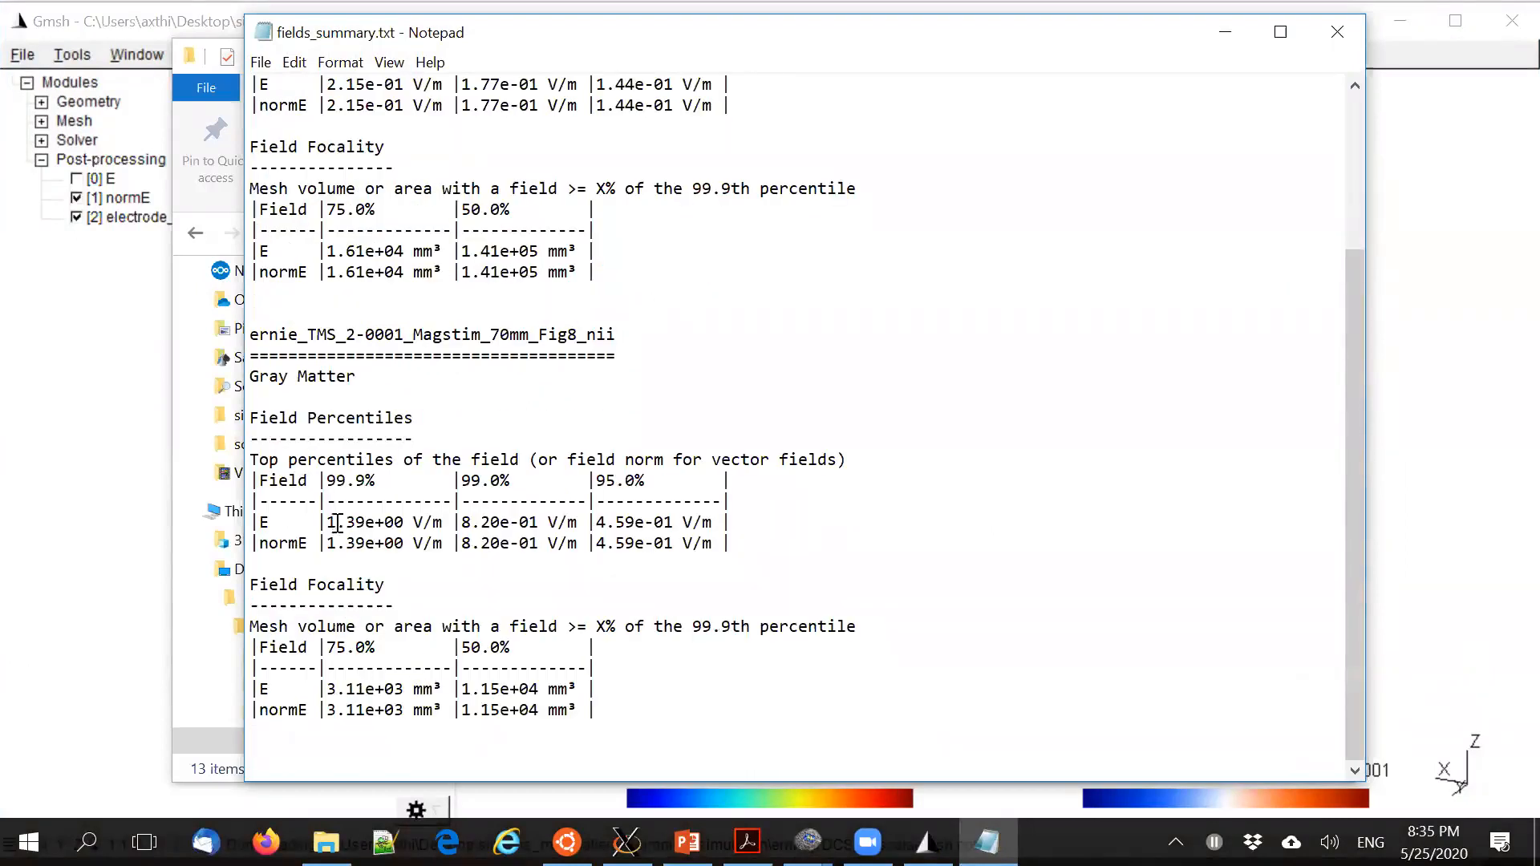
{"action": "scroll", "coordinate": [341, 529], "scroll_direction": "up", "scroll_amount": 2}
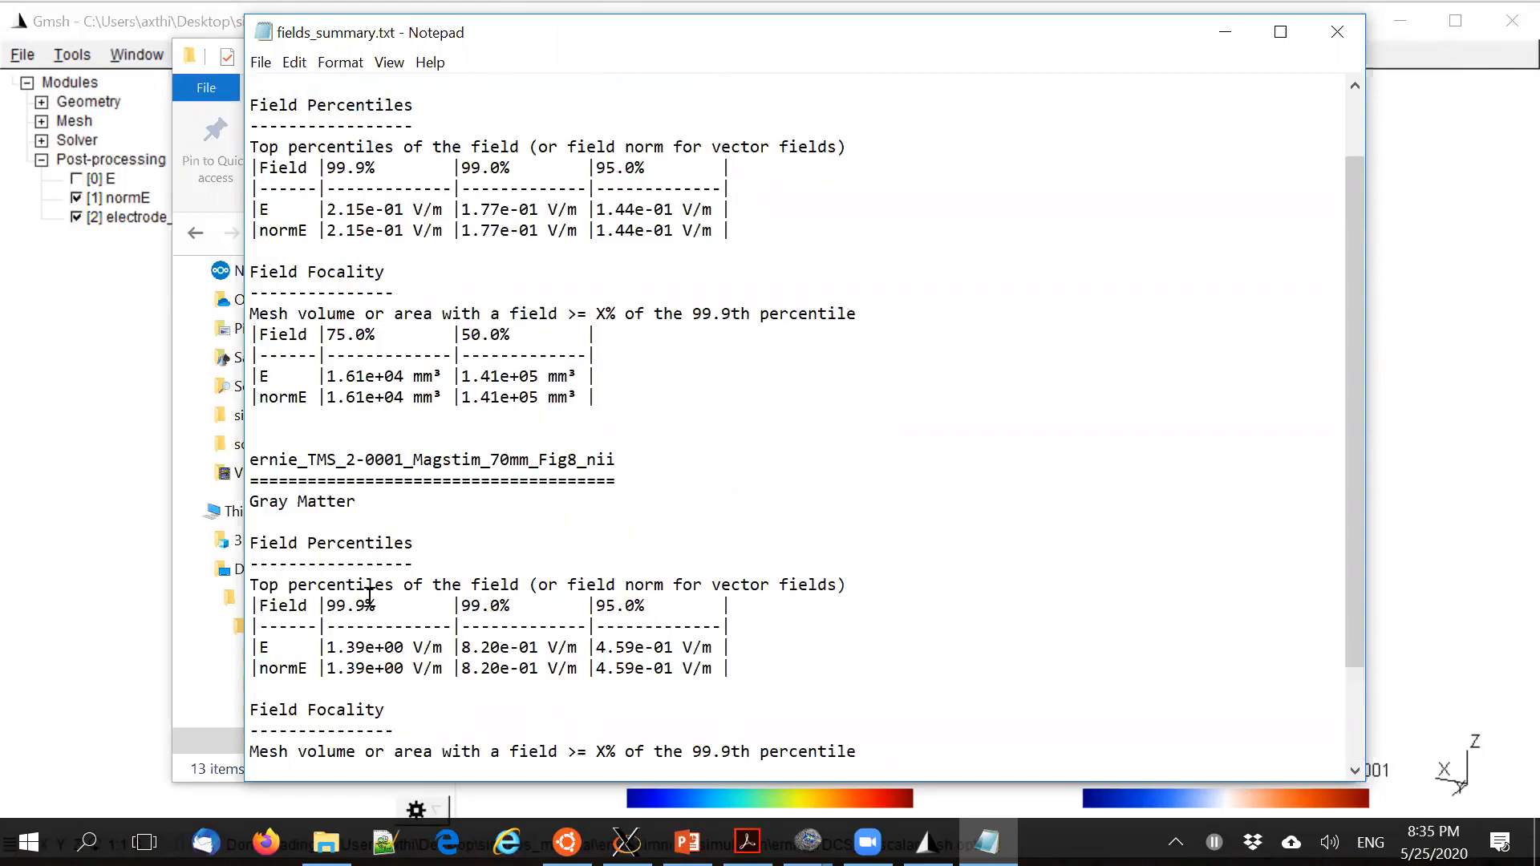
{"action": "scroll", "coordinate": [370, 598], "scroll_direction": "down", "scroll_amount": 1}
{"action": "scroll", "coordinate": [372, 597], "scroll_direction": "down", "scroll_amount": 1}
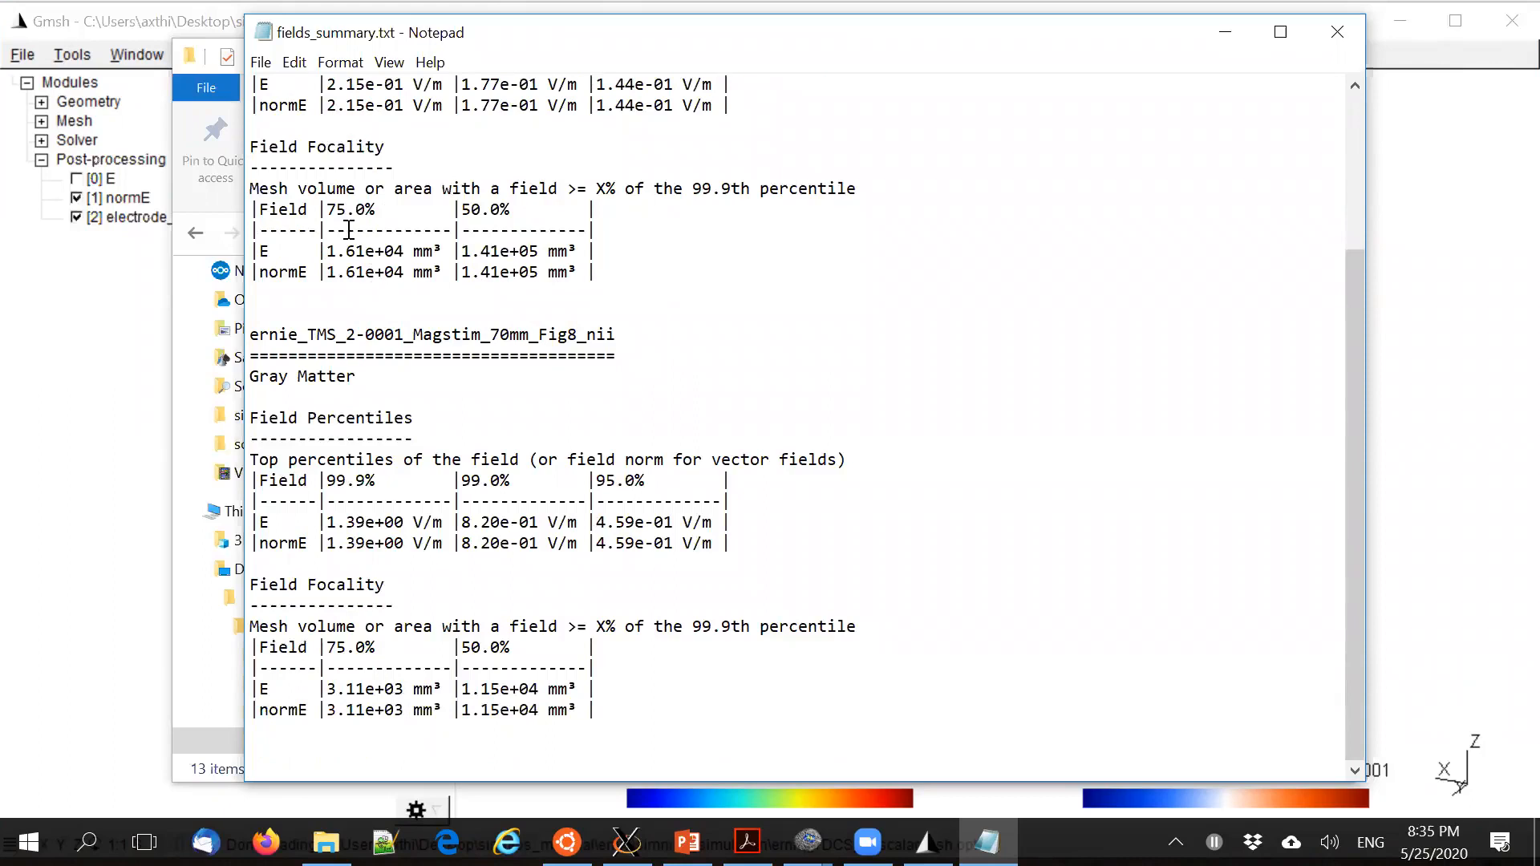
Compare the 75% field focality of E between the tDCS and TMS simulations in fields_summary.txt
{"action": "left_click_drag", "start_coordinate": [325, 250], "coordinate": [403, 252]}
{"action": "left_click_drag", "start_coordinate": [325, 689], "coordinate": [405, 695]}
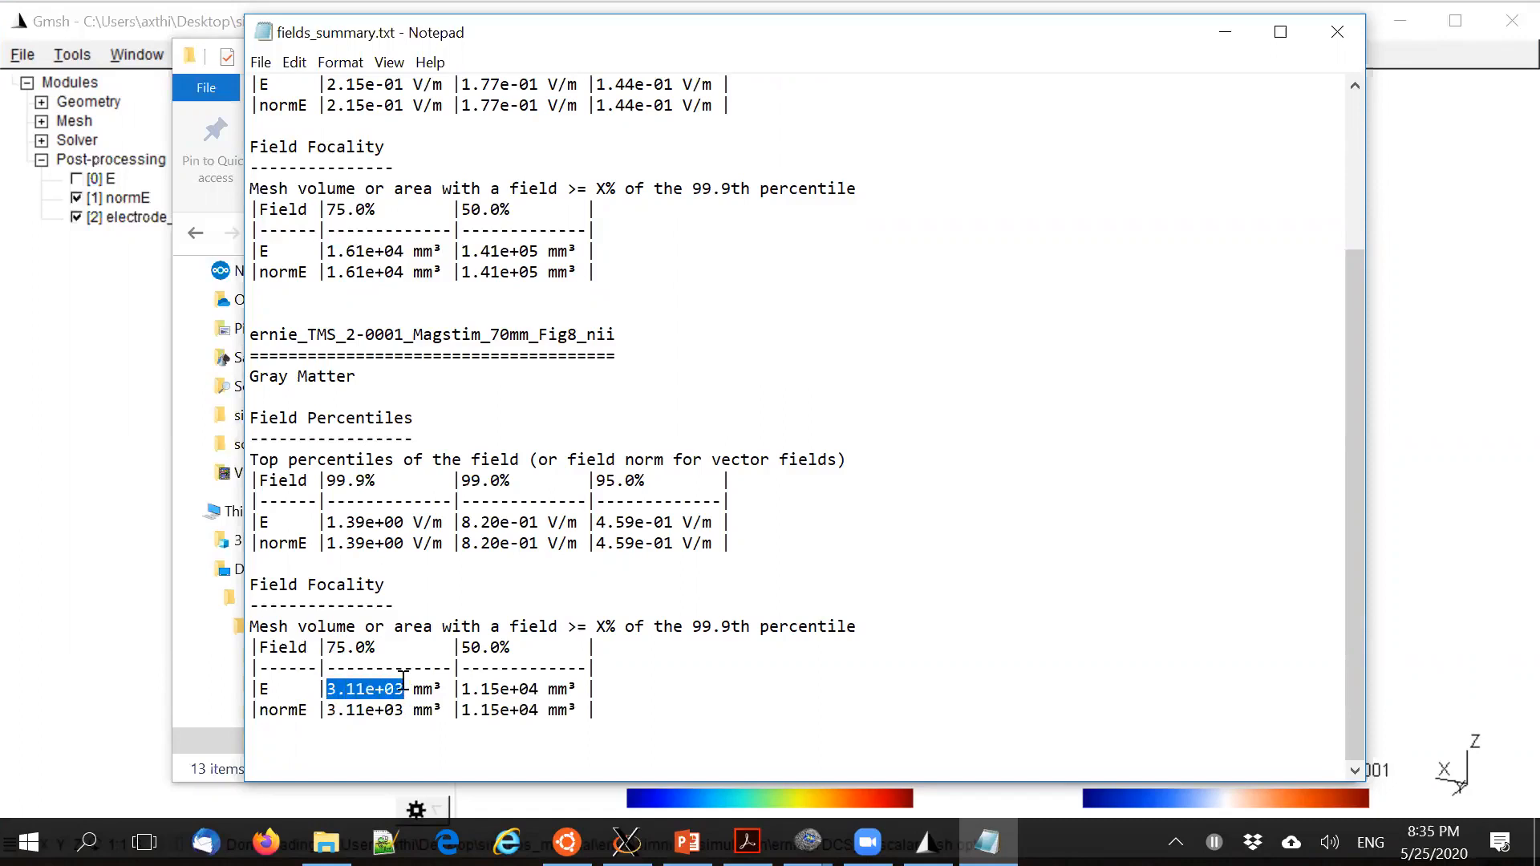
{"action": "scroll", "coordinate": [425, 582], "scroll_direction": "up", "scroll_amount": 1}
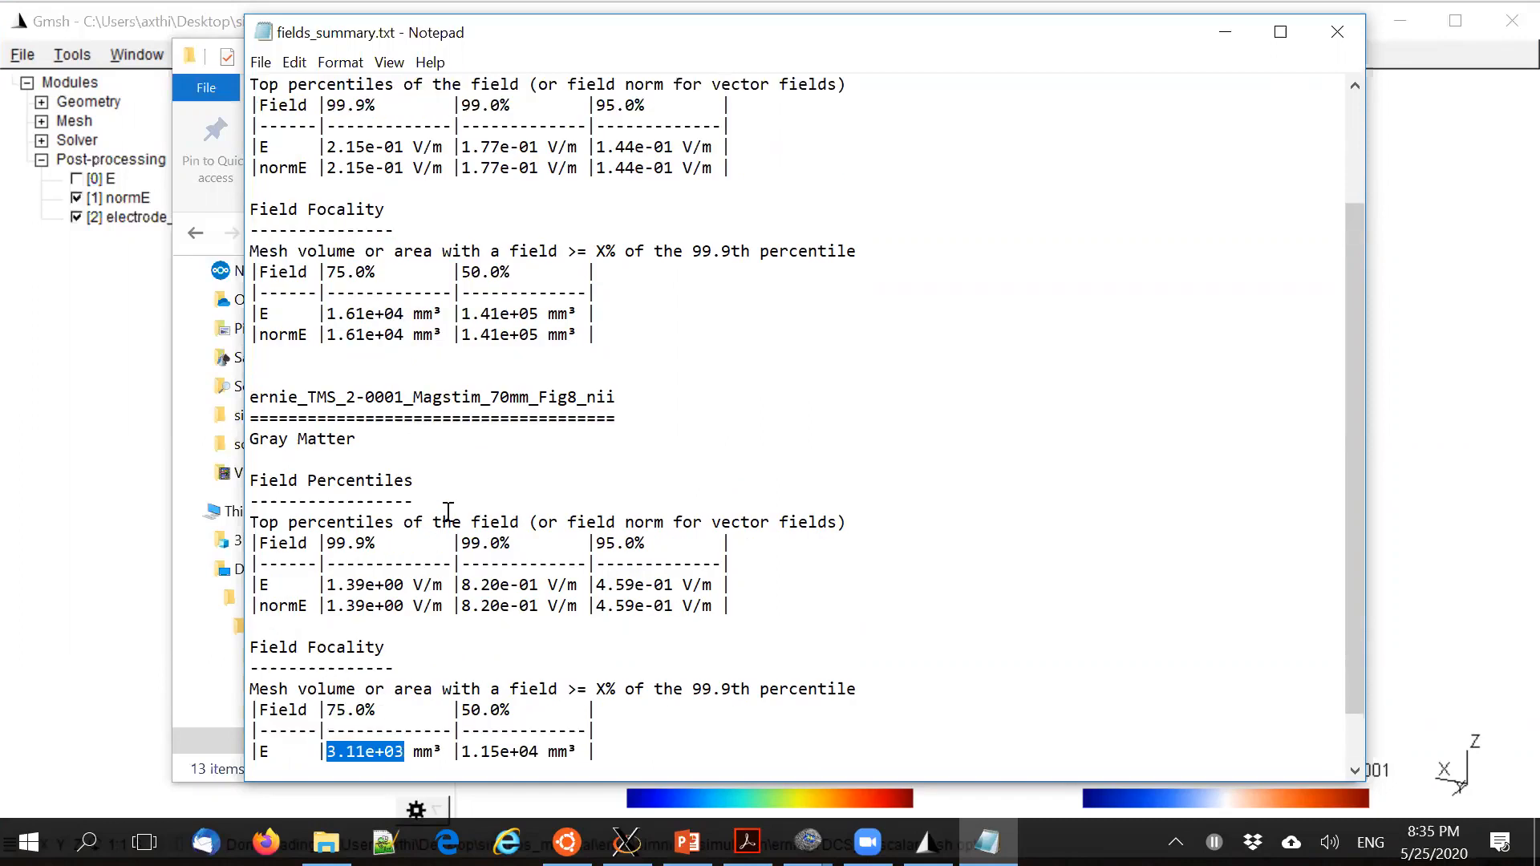
{"action": "scroll", "coordinate": [434, 576], "scroll_direction": "down", "scroll_amount": 1}
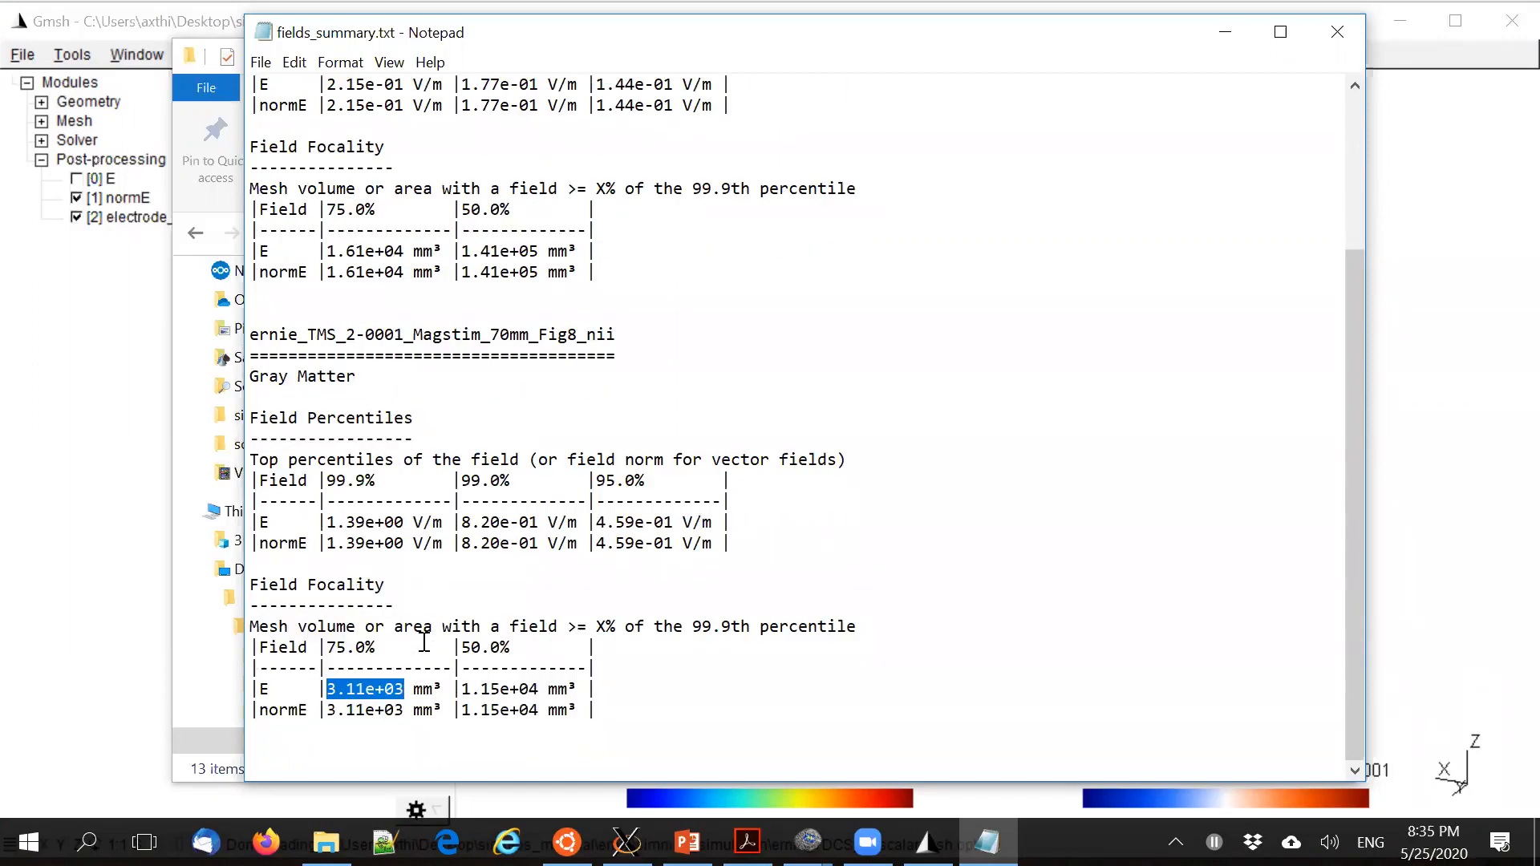
Compare the 99.9th percentile of the E field between the tDCS and TMS simulations
{"action": "scroll", "coordinate": [418, 655], "scroll_direction": "up", "scroll_amount": 2}
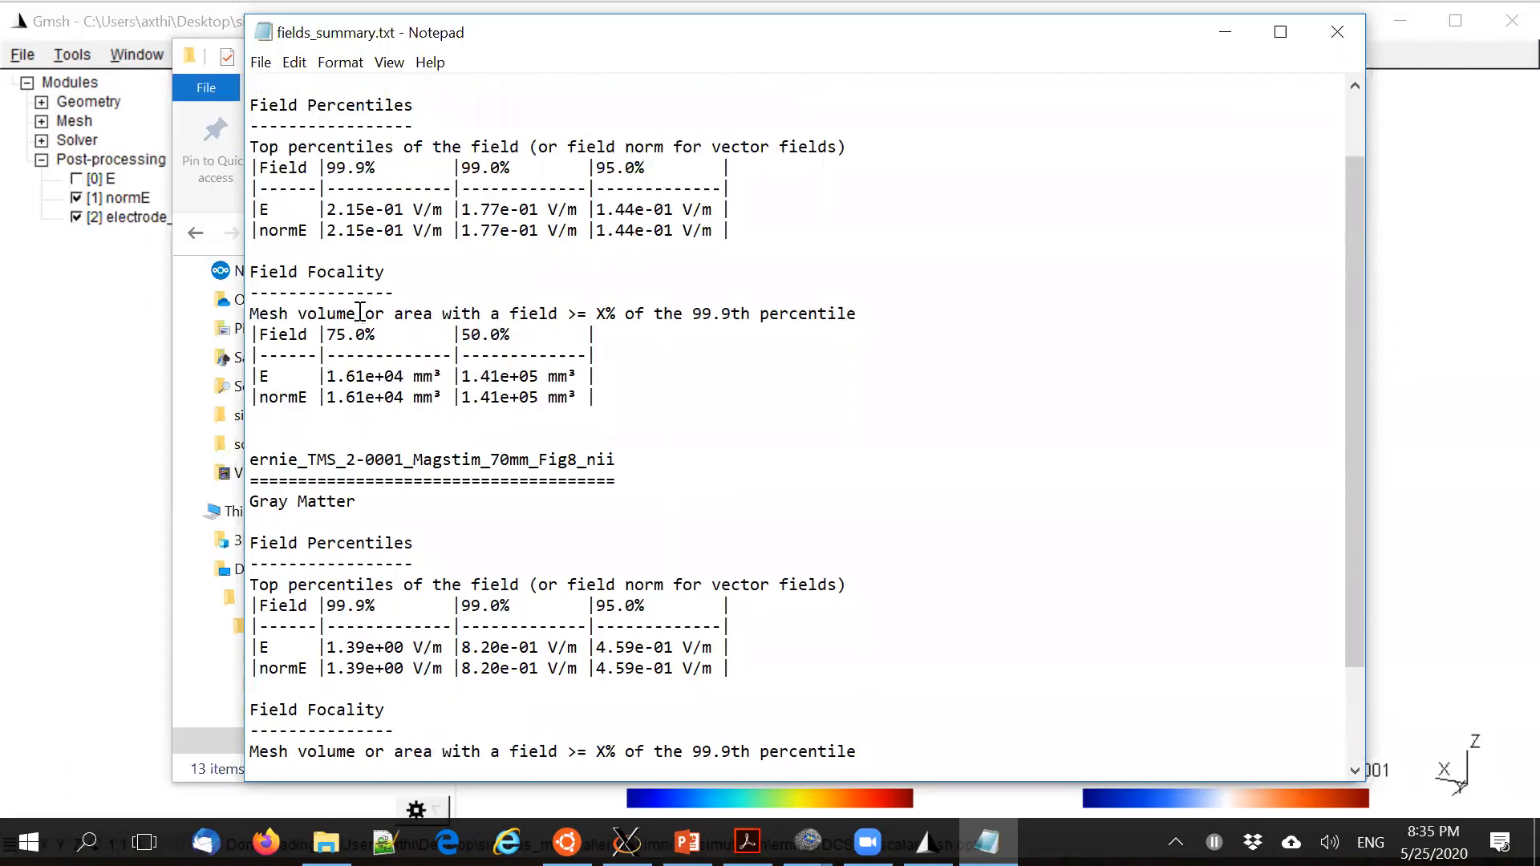
{"action": "left_click_drag", "start_coordinate": [327, 210], "coordinate": [404, 209]}
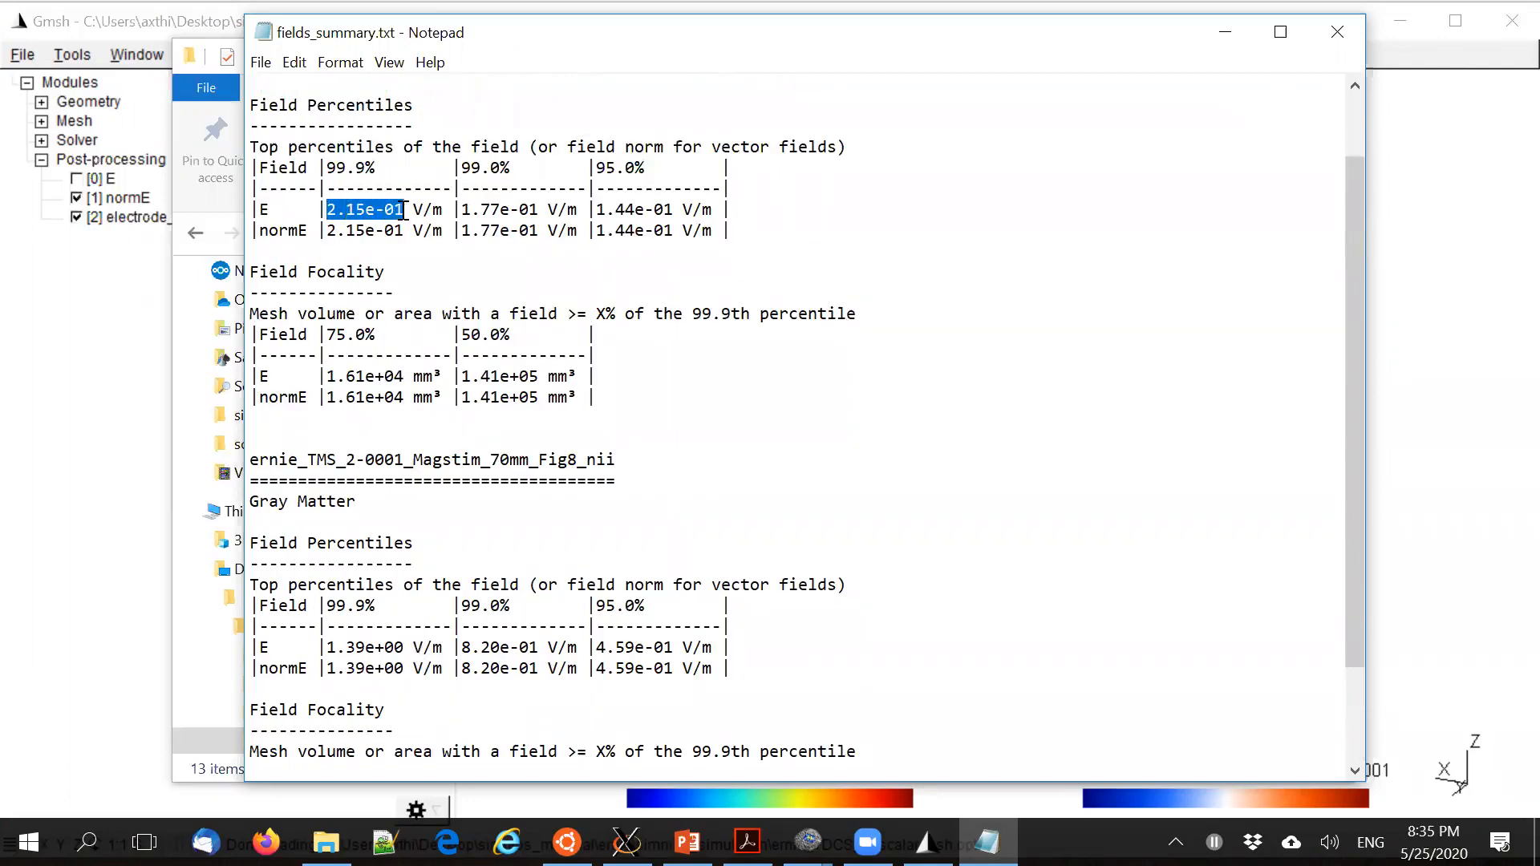
{"action": "left_click_drag", "start_coordinate": [328, 646], "coordinate": [408, 646]}
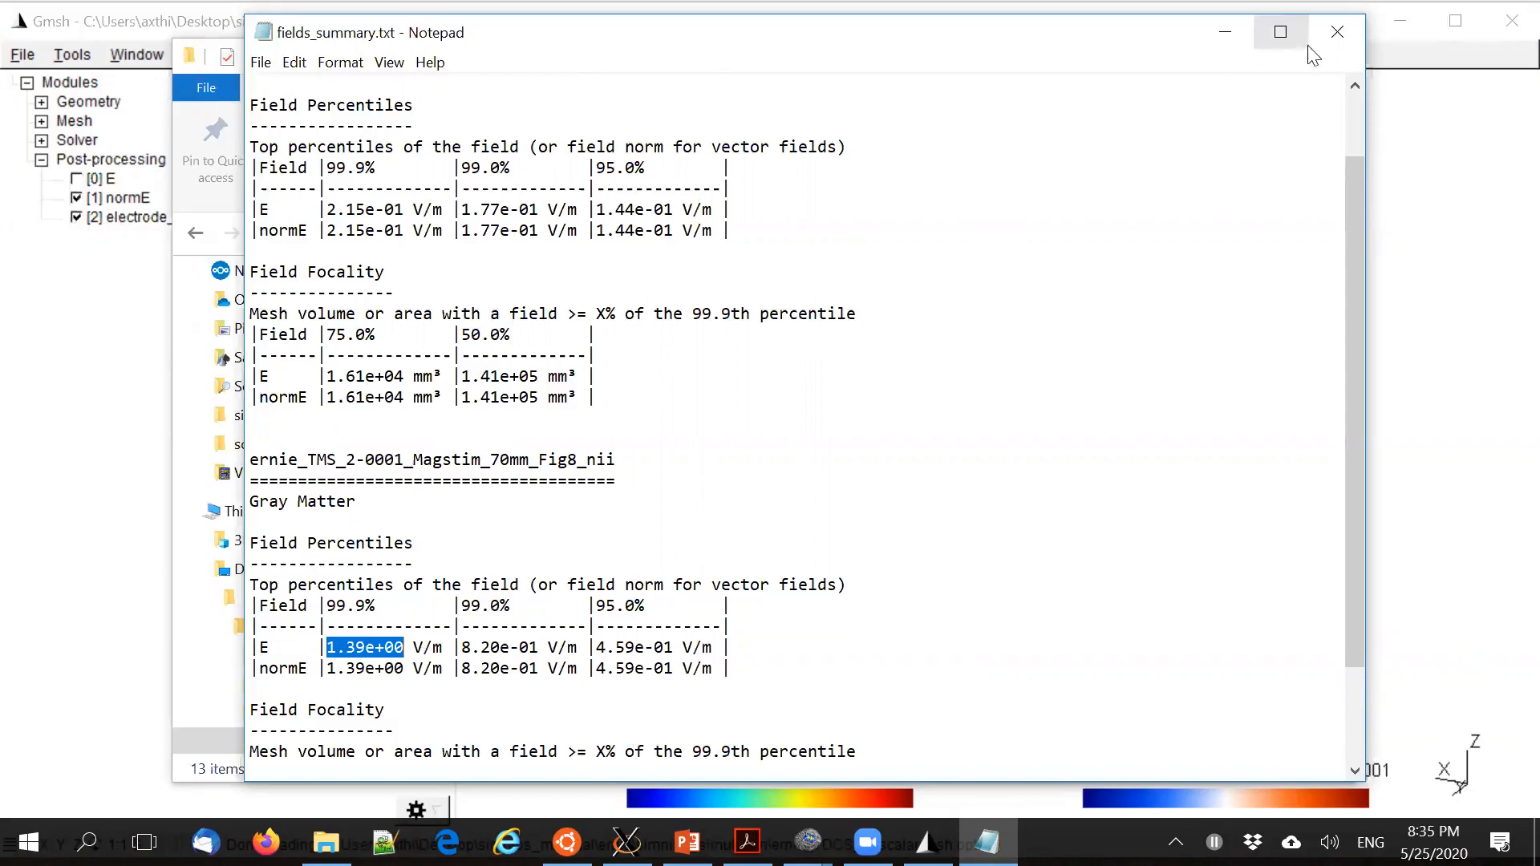
{"action": "left_click", "coordinate": [394, 629]}
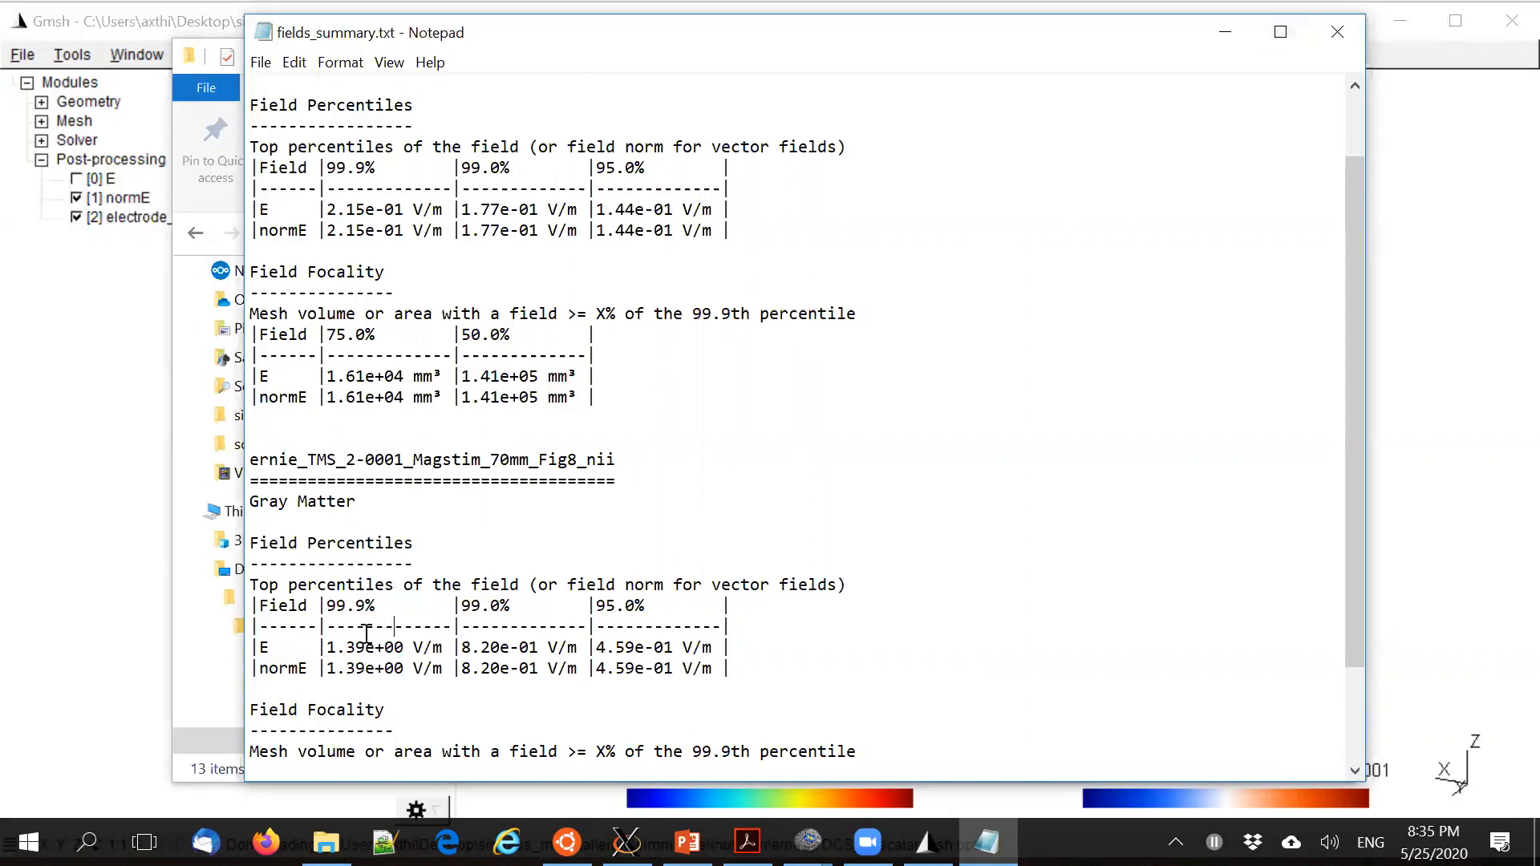
{"action": "left_click_drag", "start_coordinate": [327, 648], "coordinate": [403, 648]}
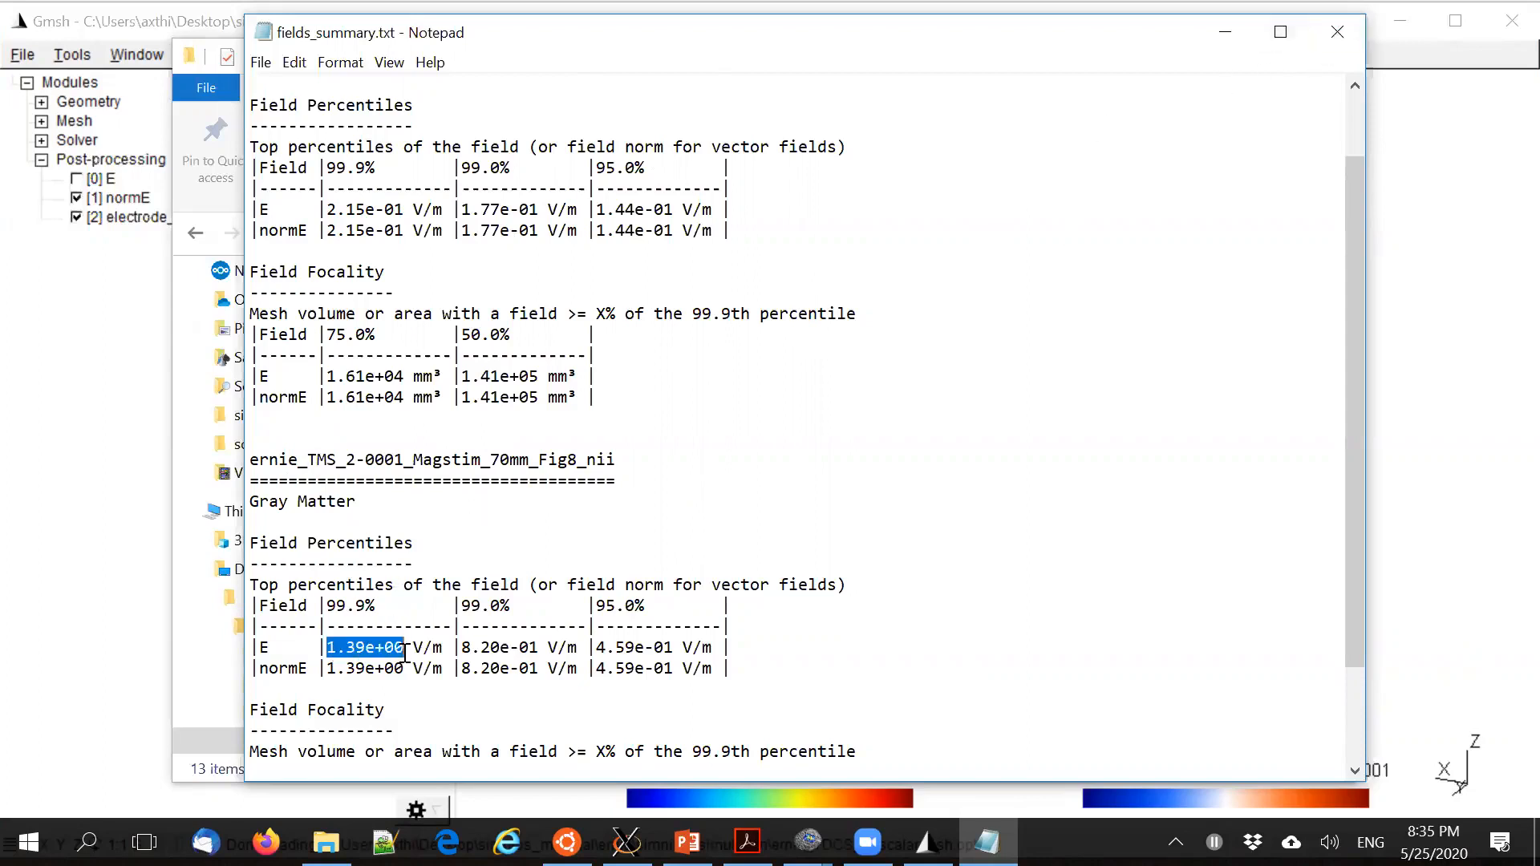
{"action": "left_click", "coordinate": [1337, 34]}
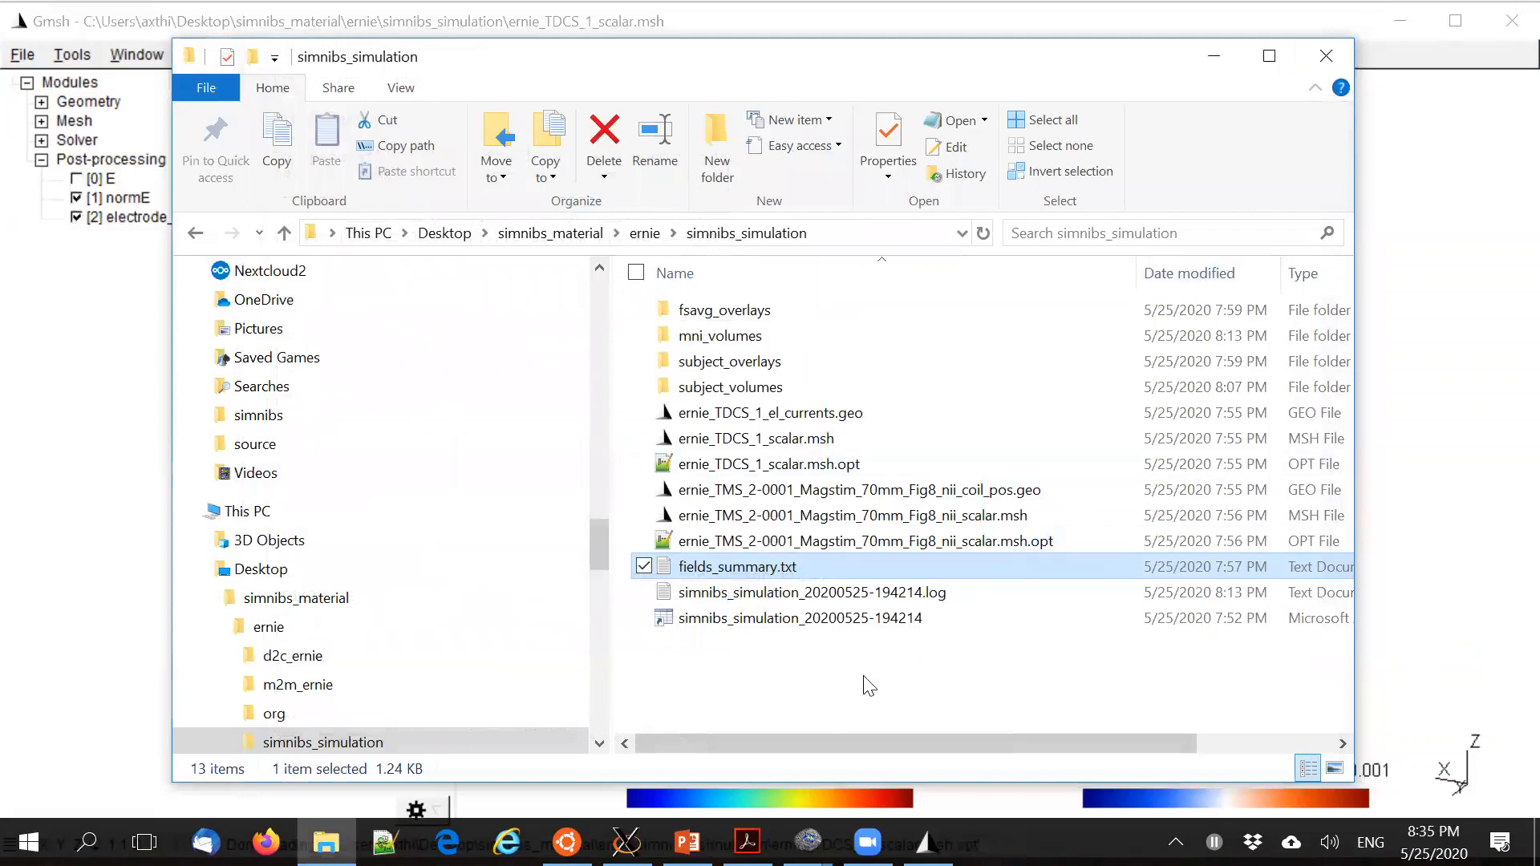
{"action": "left_click", "coordinate": [790, 604]}
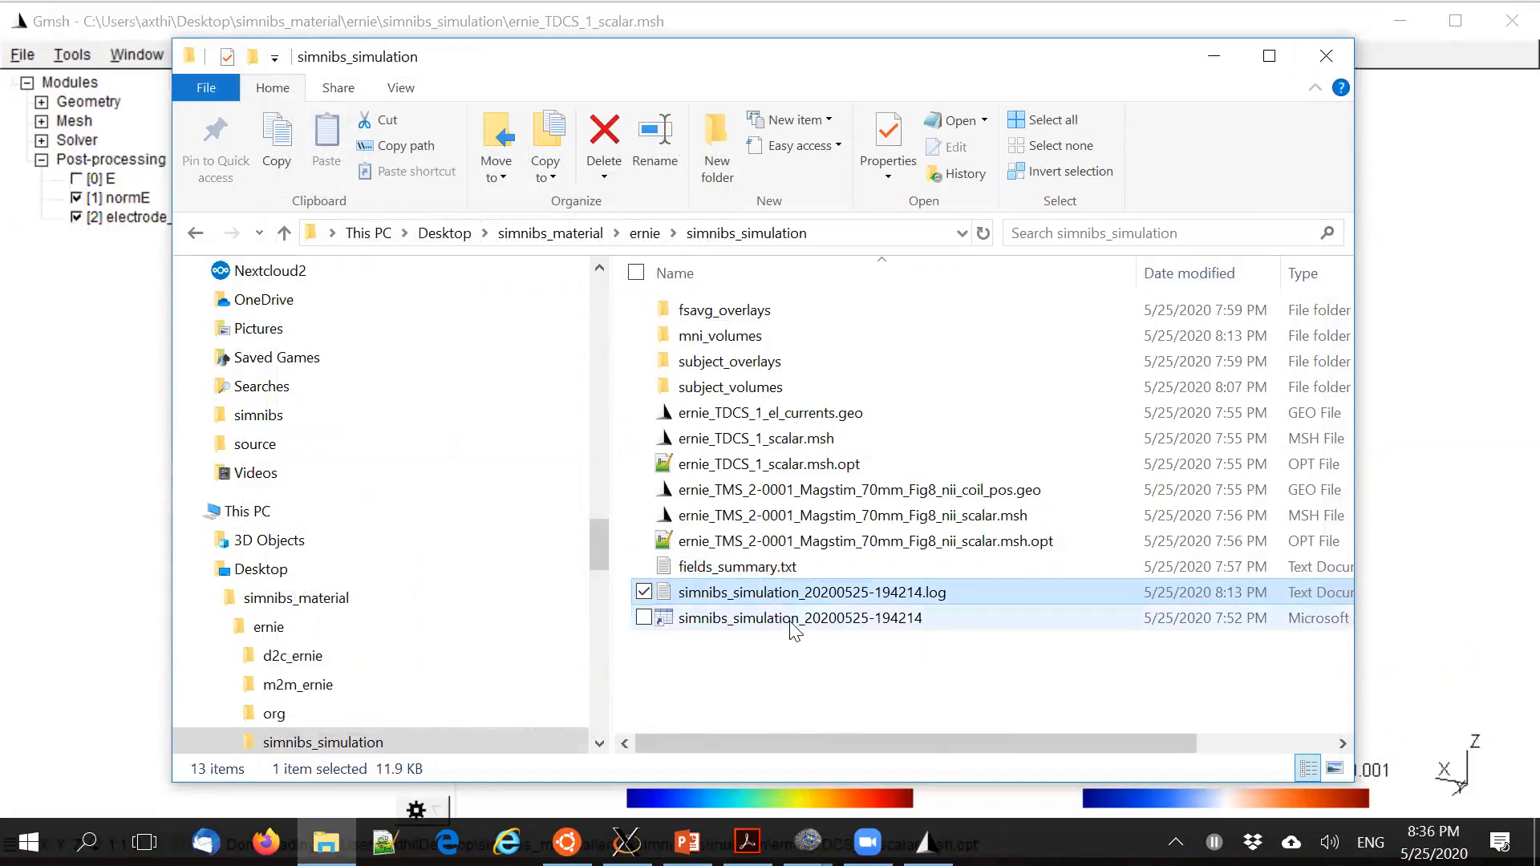
{"action": "left_click", "coordinate": [795, 626]}
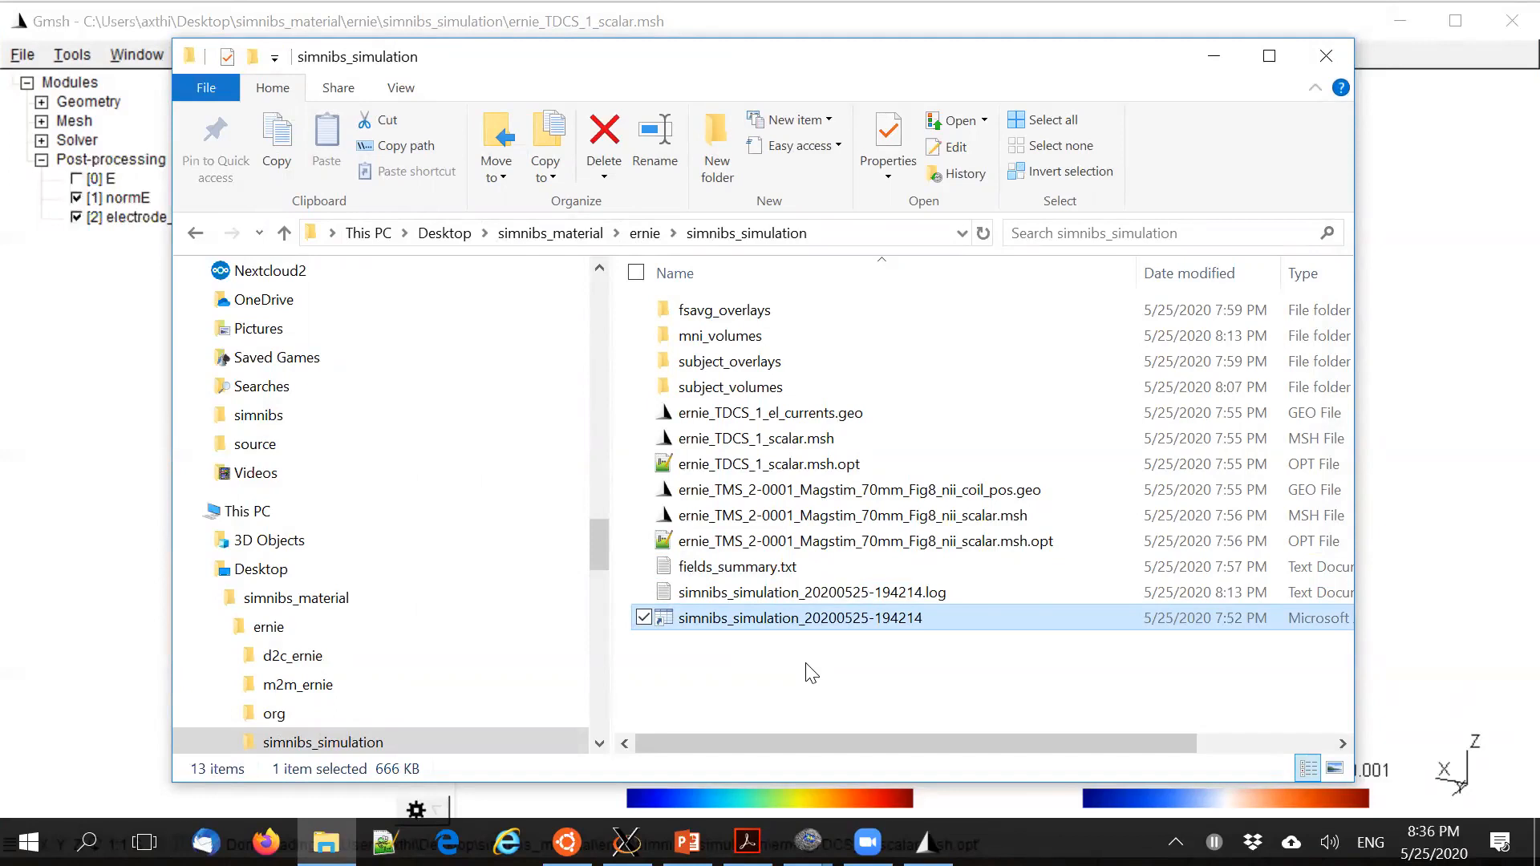
{"action": "left_click", "coordinate": [810, 666]}
{"action": "left_click", "coordinate": [798, 622]}
{"action": "left_click", "coordinate": [785, 668]}
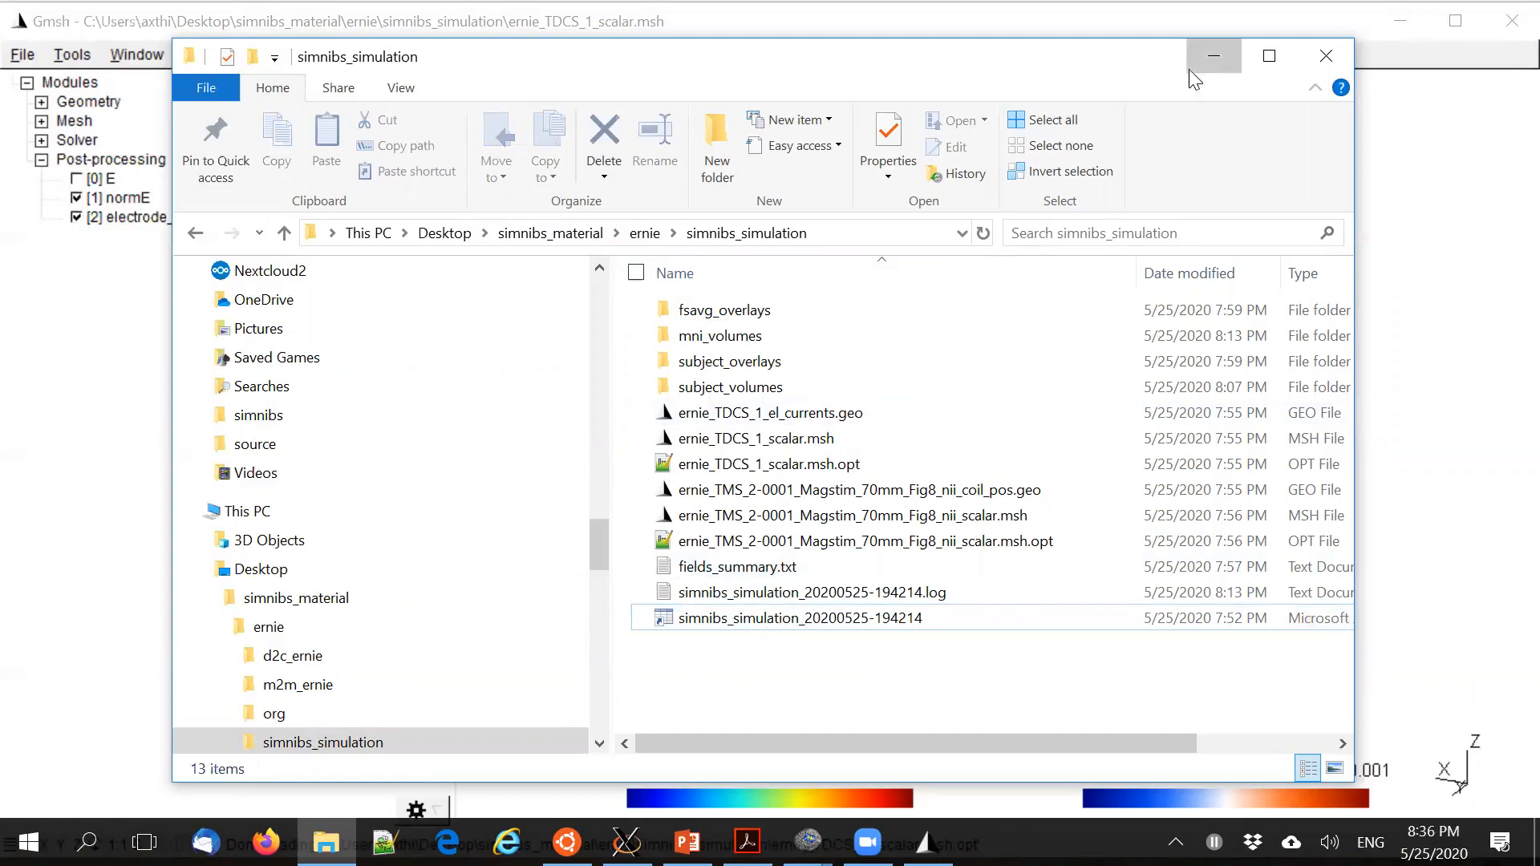
Return to Gmsh, examine the tDCS normE distribution on gray matter around and between the two electrodes, and close the window
{"action": "left_click", "coordinate": [1213, 55]}
{"action": "left_click_drag", "start_coordinate": [1017, 454], "coordinate": [1081, 496]}
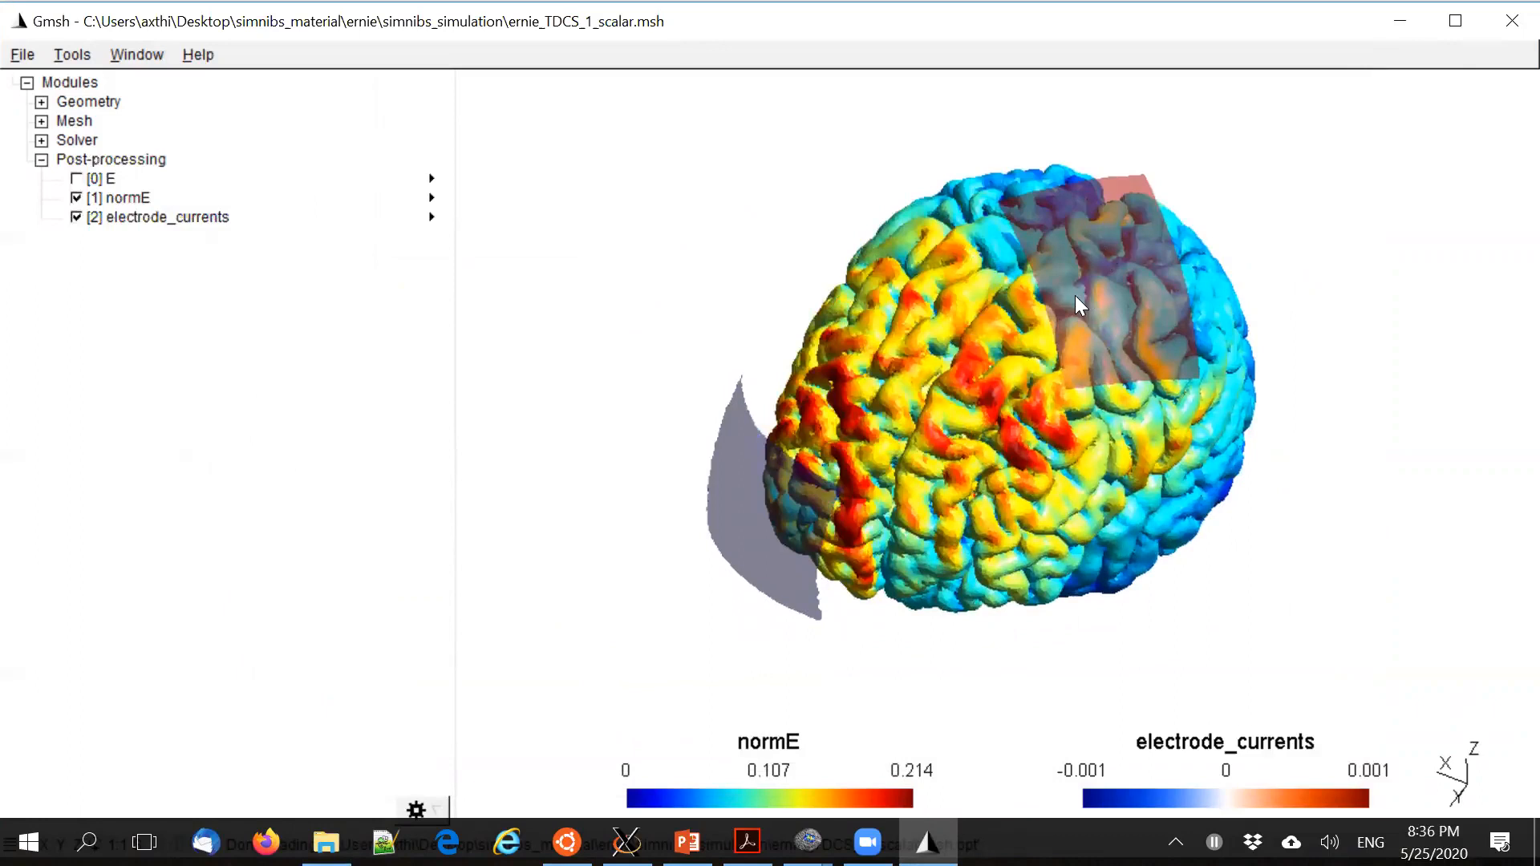
{"action": "left_click_drag", "start_coordinate": [828, 508], "coordinate": [1136, 334]}
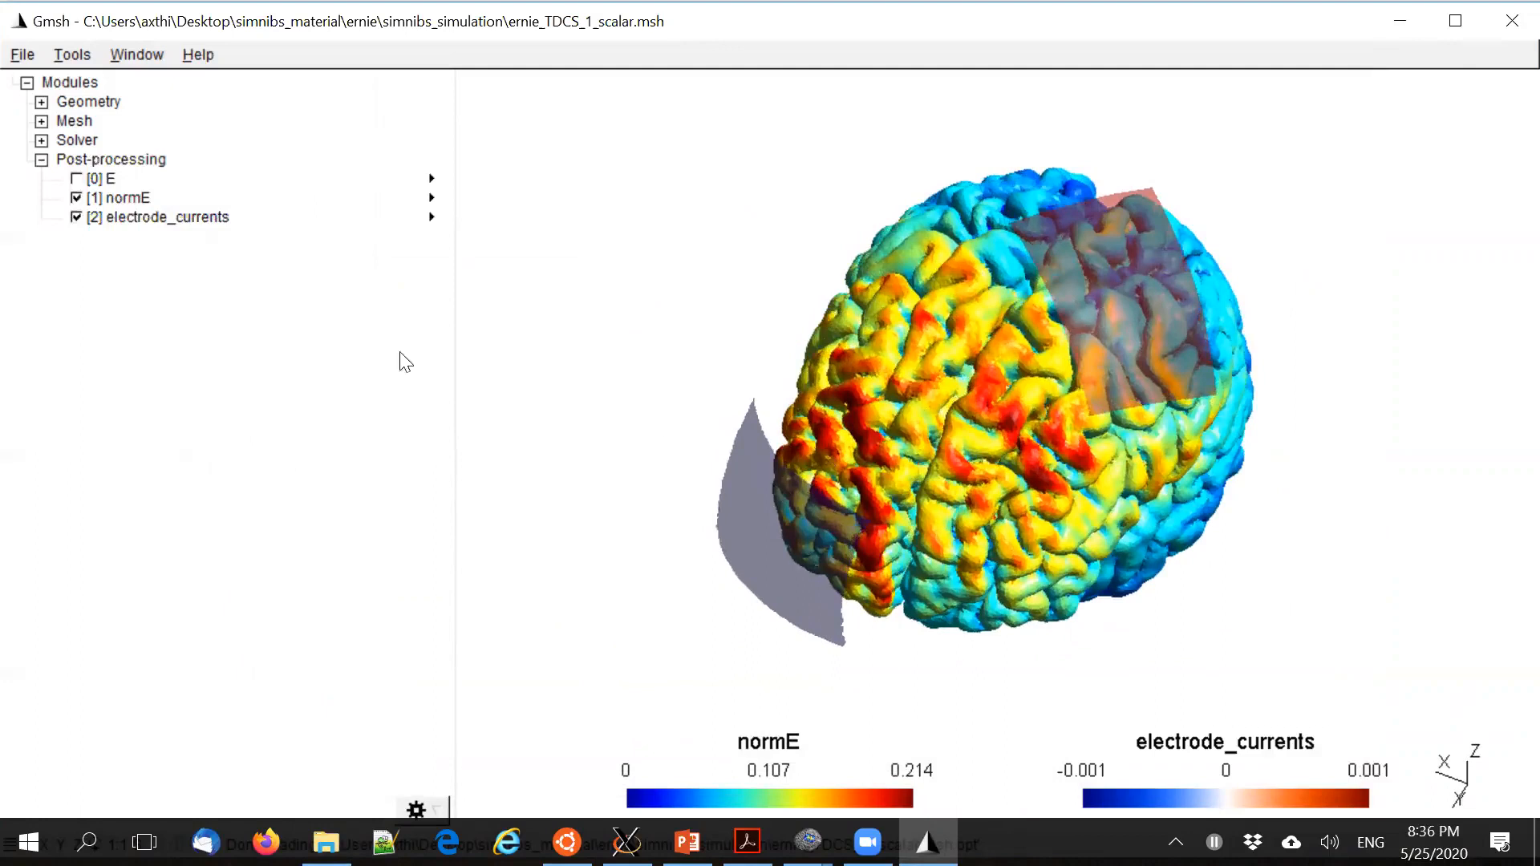
{"action": "left_click_drag", "start_coordinate": [1210, 446], "coordinate": [1058, 543]}
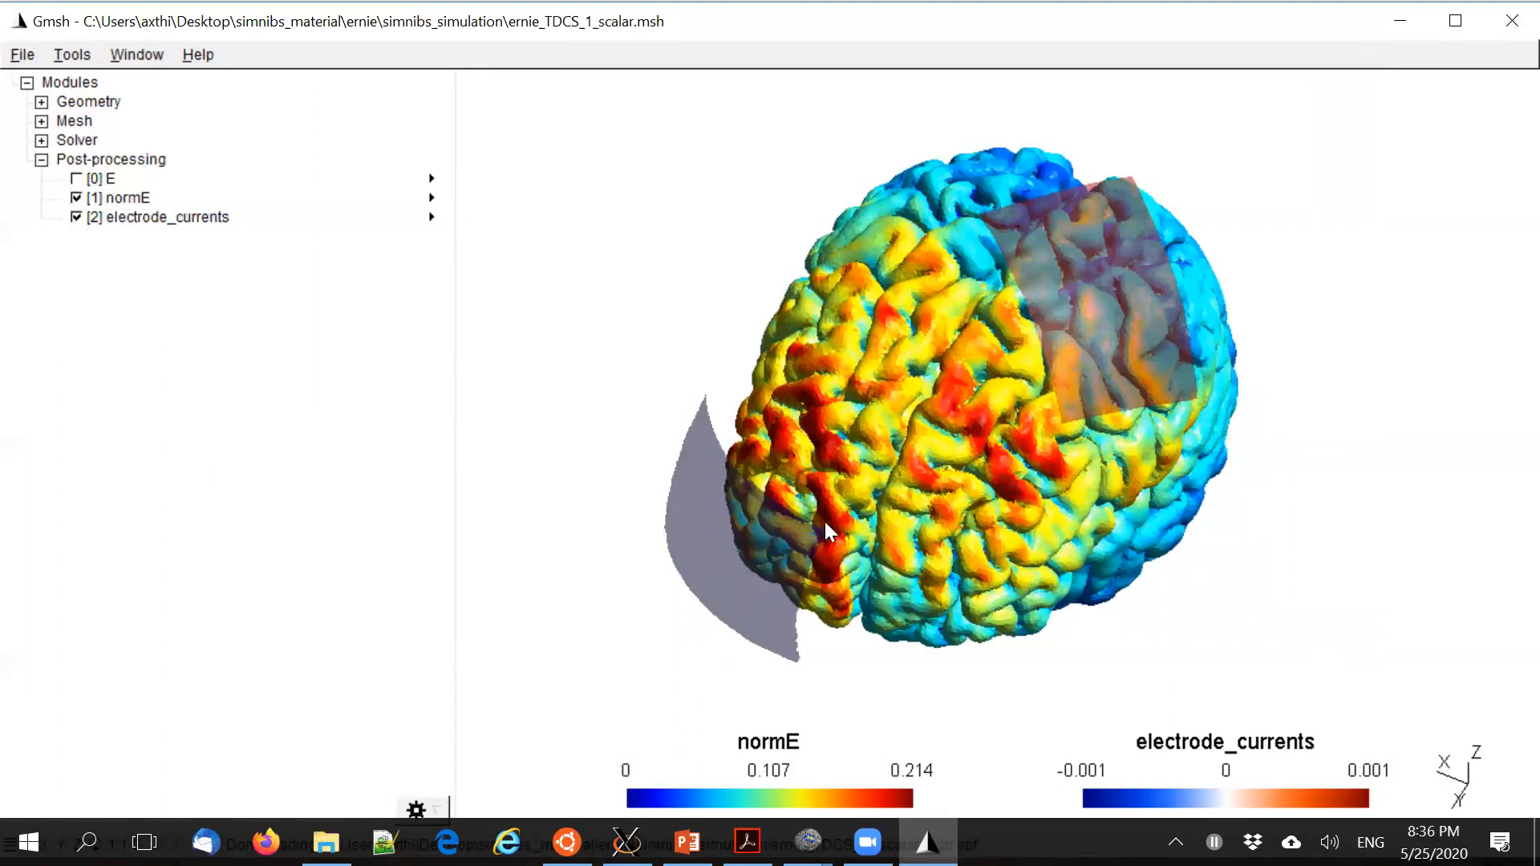
{"action": "left_click_drag", "start_coordinate": [827, 531], "coordinate": [926, 521]}
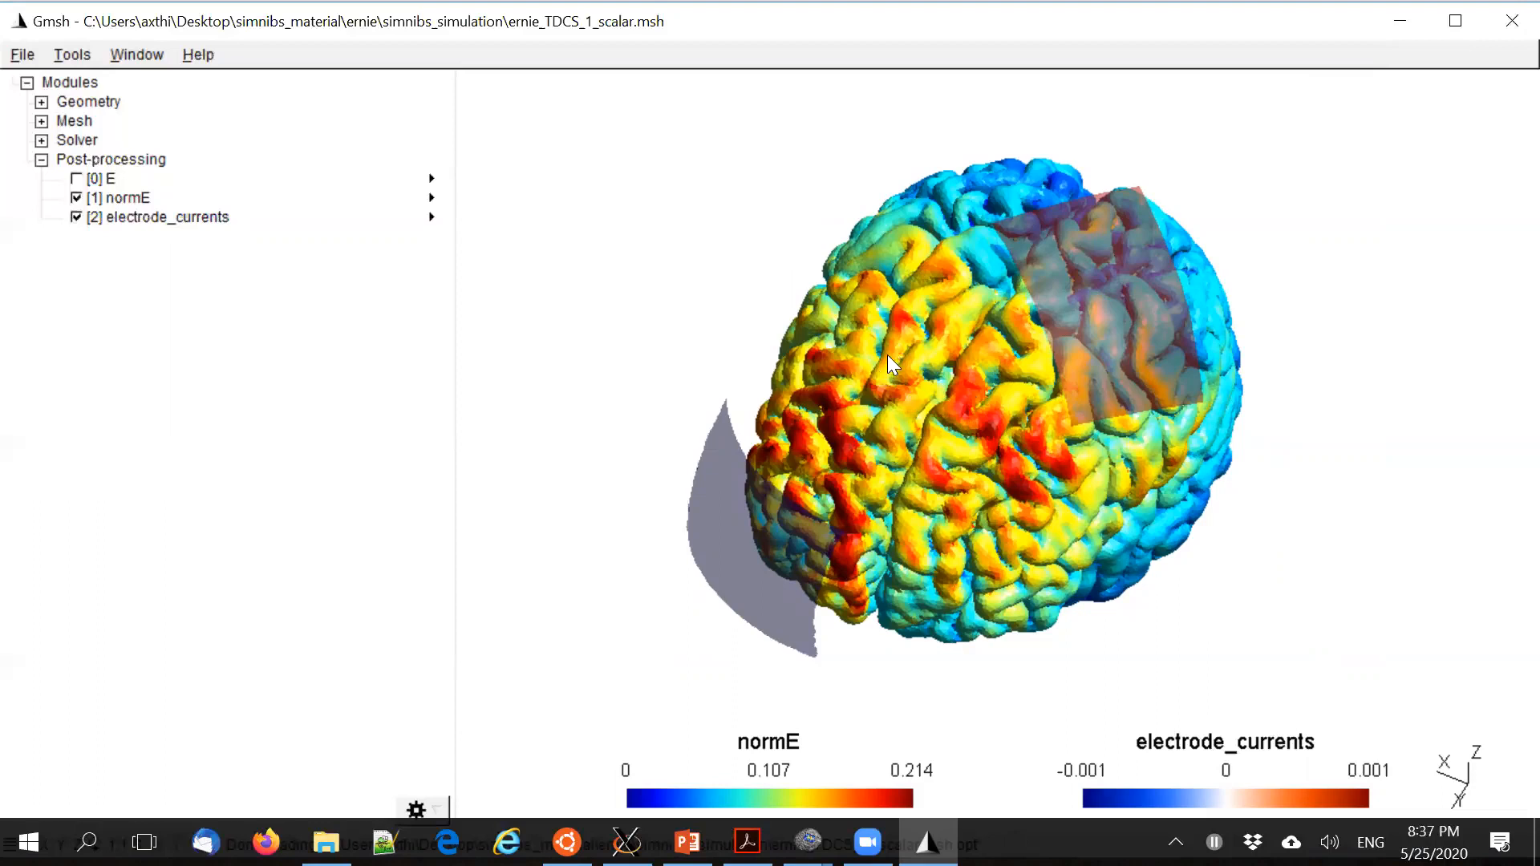
{"action": "scroll", "coordinate": [896, 358], "scroll_direction": "up", "scroll_amount": 1}
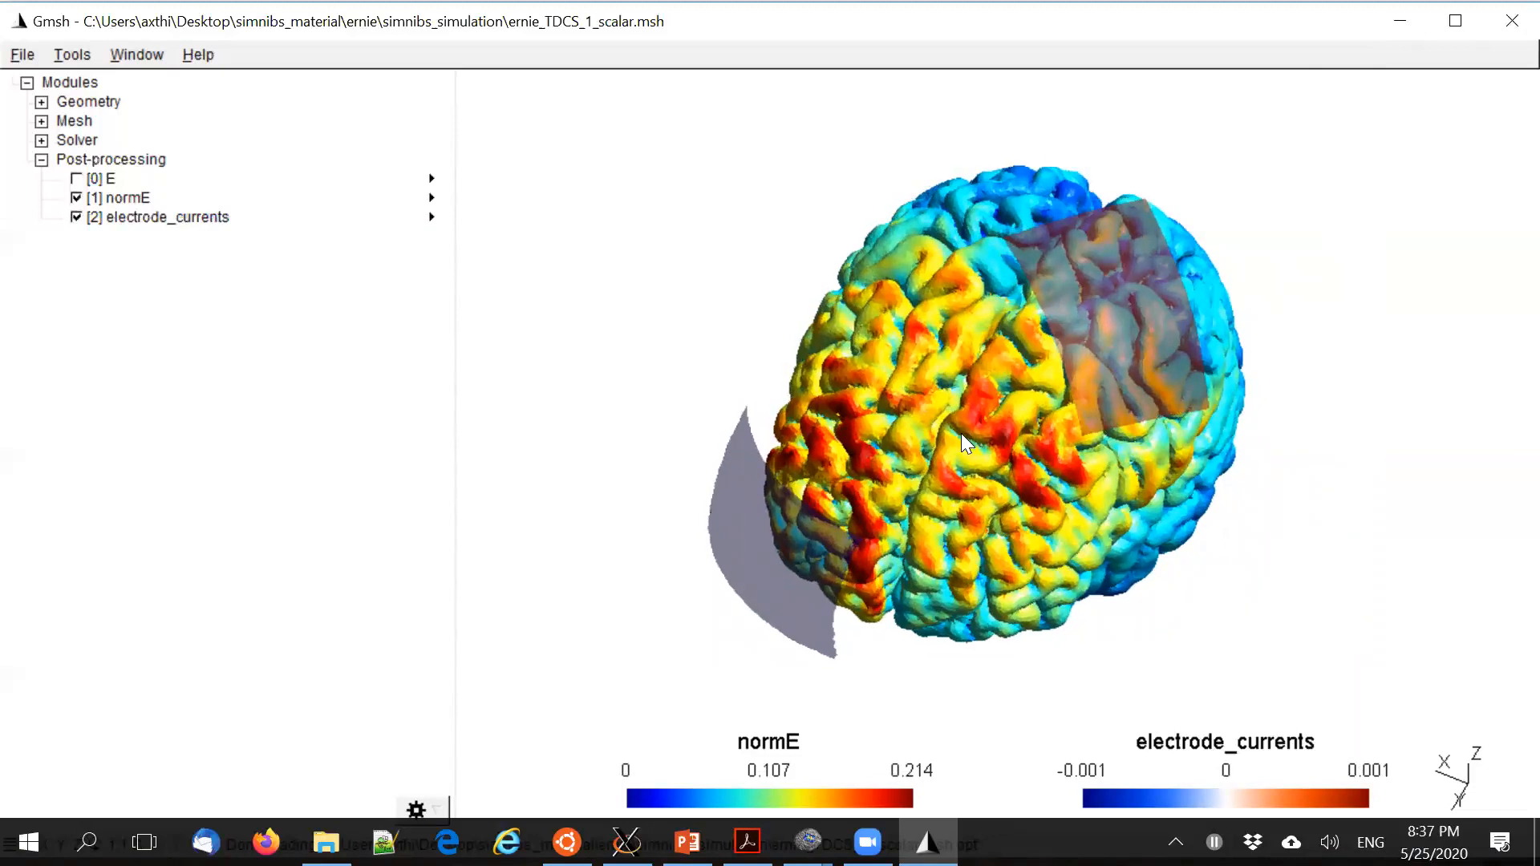
{"action": "left_click_drag", "start_coordinate": [991, 449], "coordinate": [998, 459]}
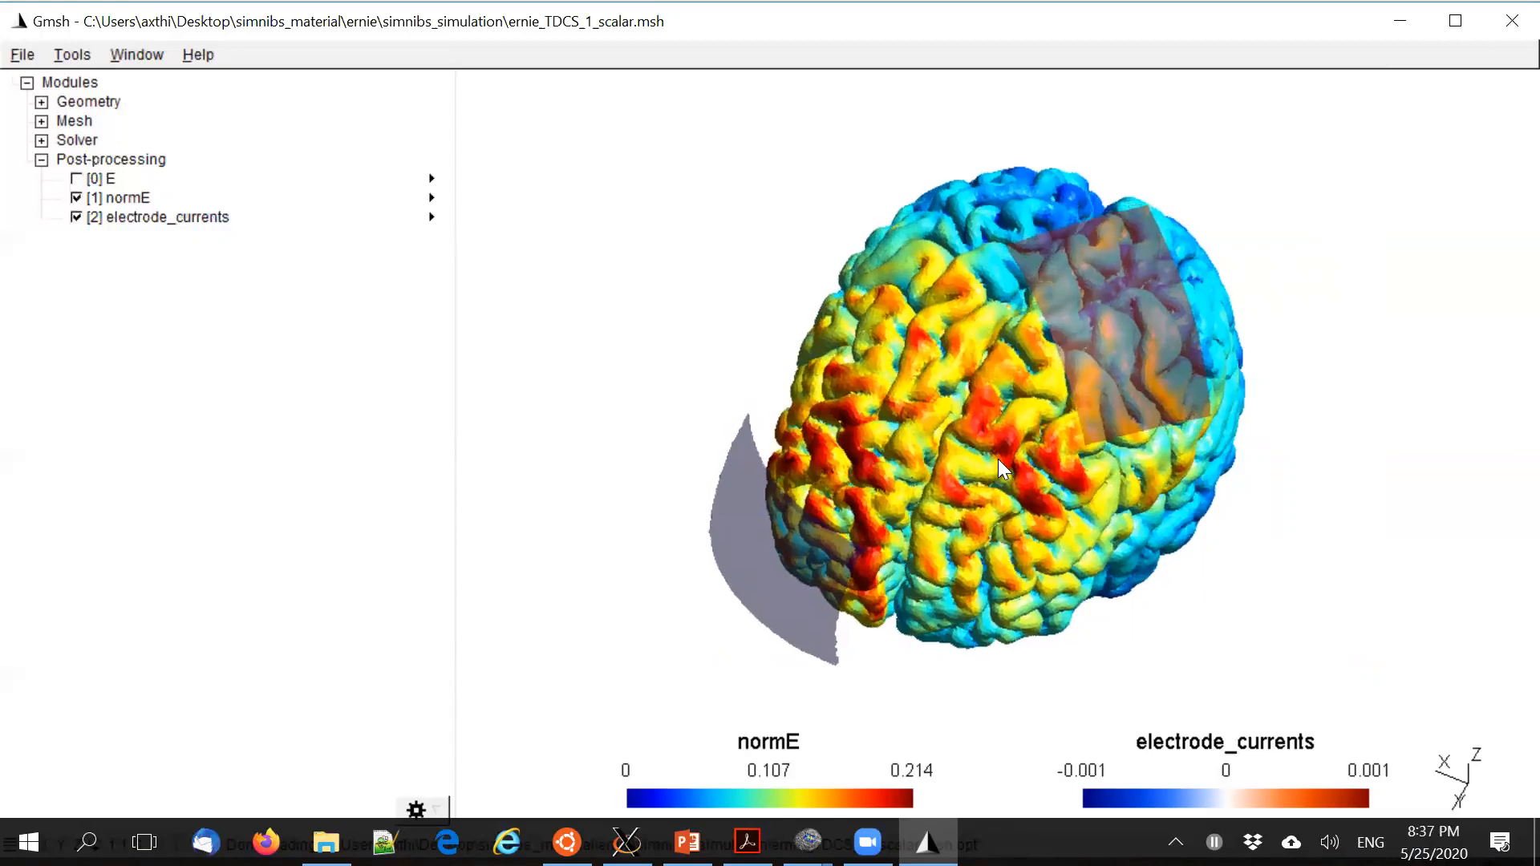
{"action": "scroll", "coordinate": [998, 459], "scroll_direction": "down", "scroll_amount": 1}
{"action": "left_click_drag", "start_coordinate": [998, 459], "coordinate": [914, 514]}
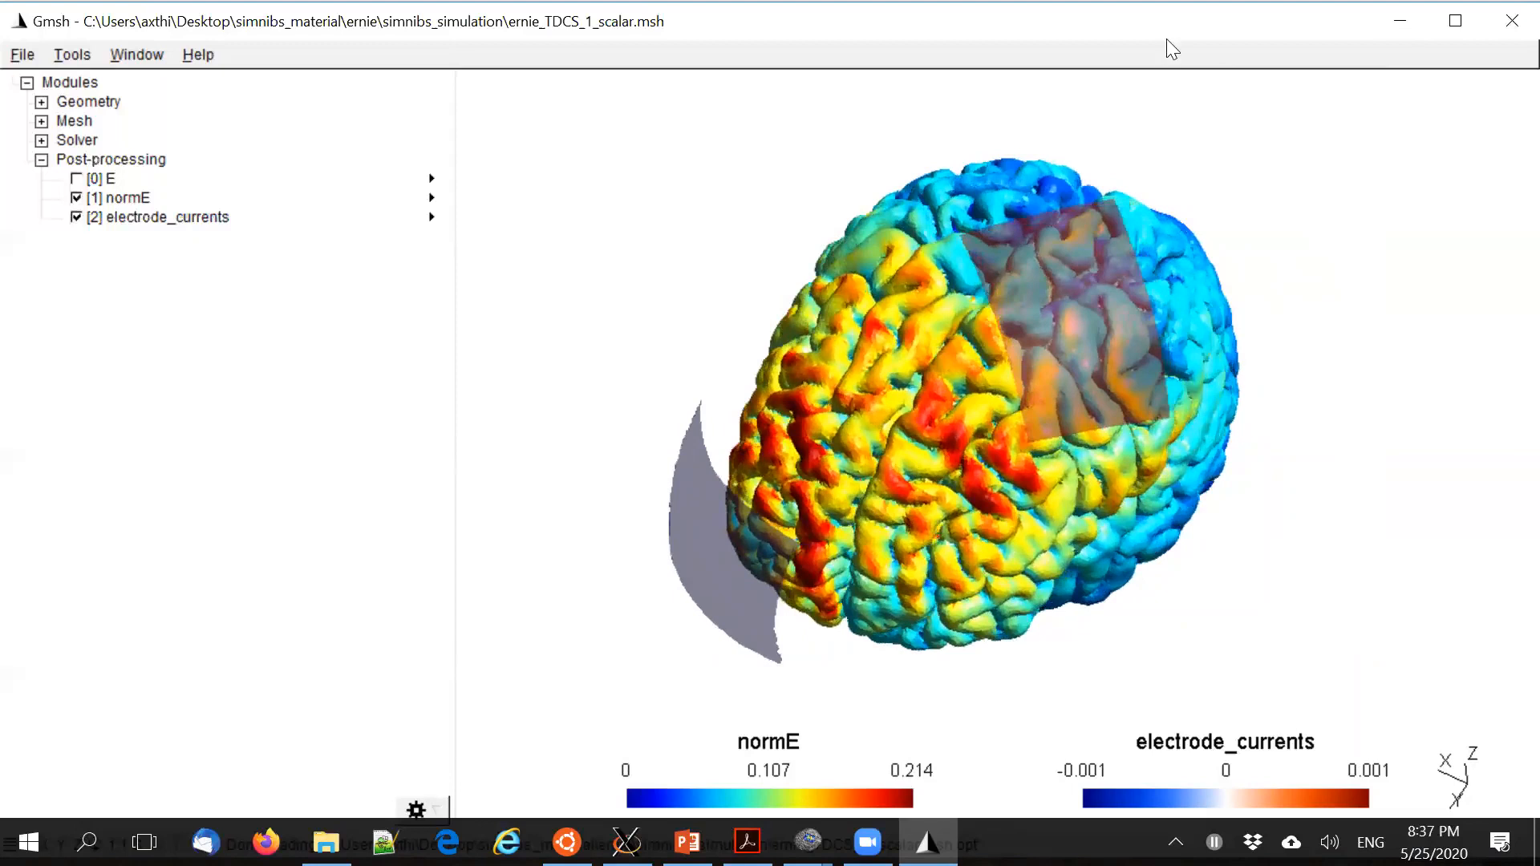
{"action": "double_click", "coordinate": [1168, 38]}
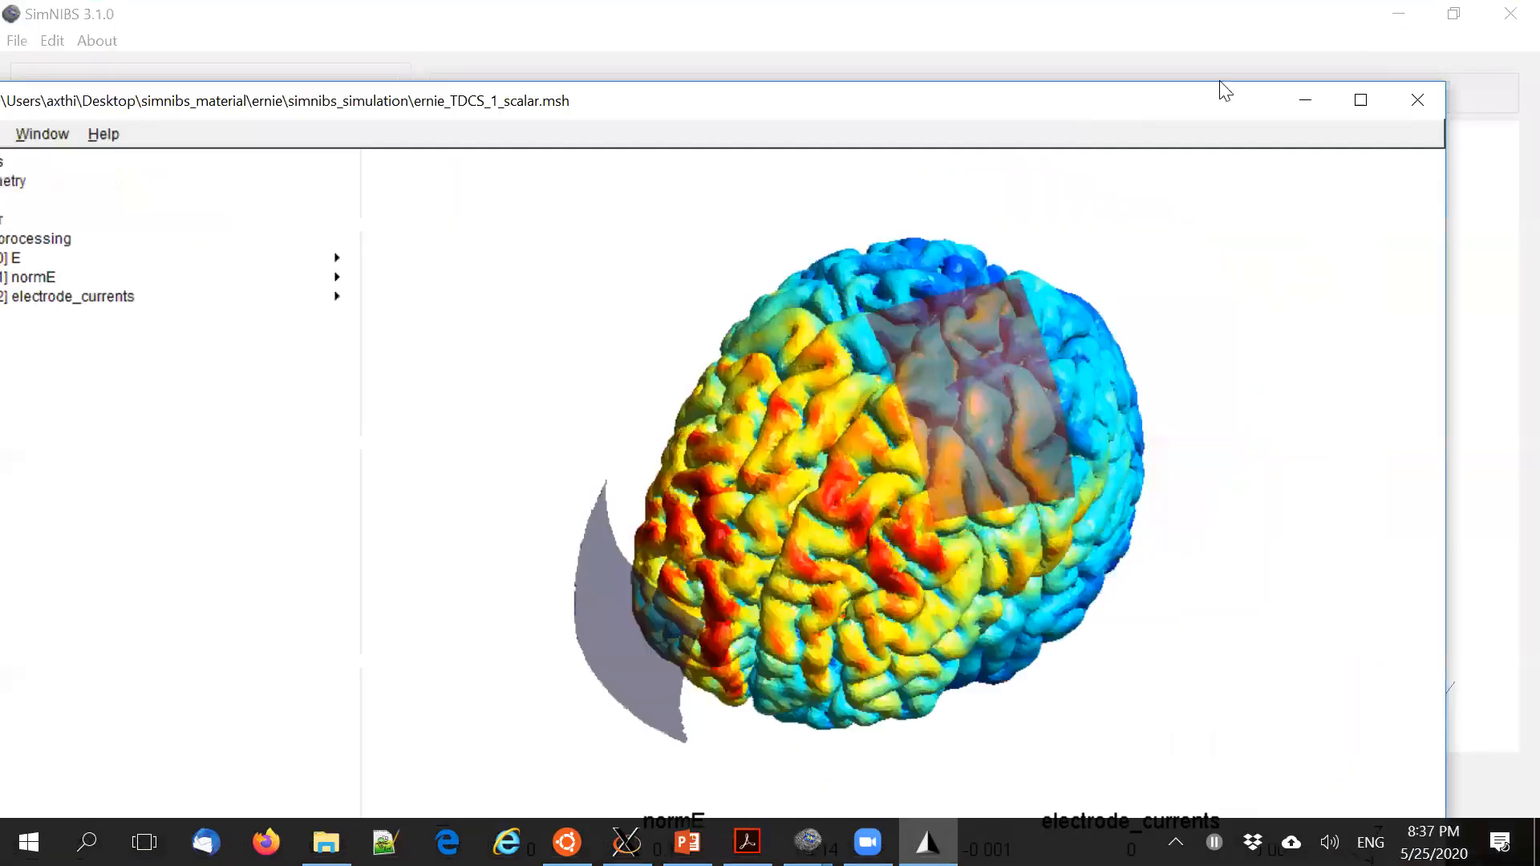
{"action": "left_click", "coordinate": [1417, 100]}
Open ernie_TMS_2-0001_Magstim_70mm_Fig8_nii_scalar.msh from the results folder in Gmsh and view the normE hotspot from above
{"action": "left_click", "coordinate": [326, 843]}
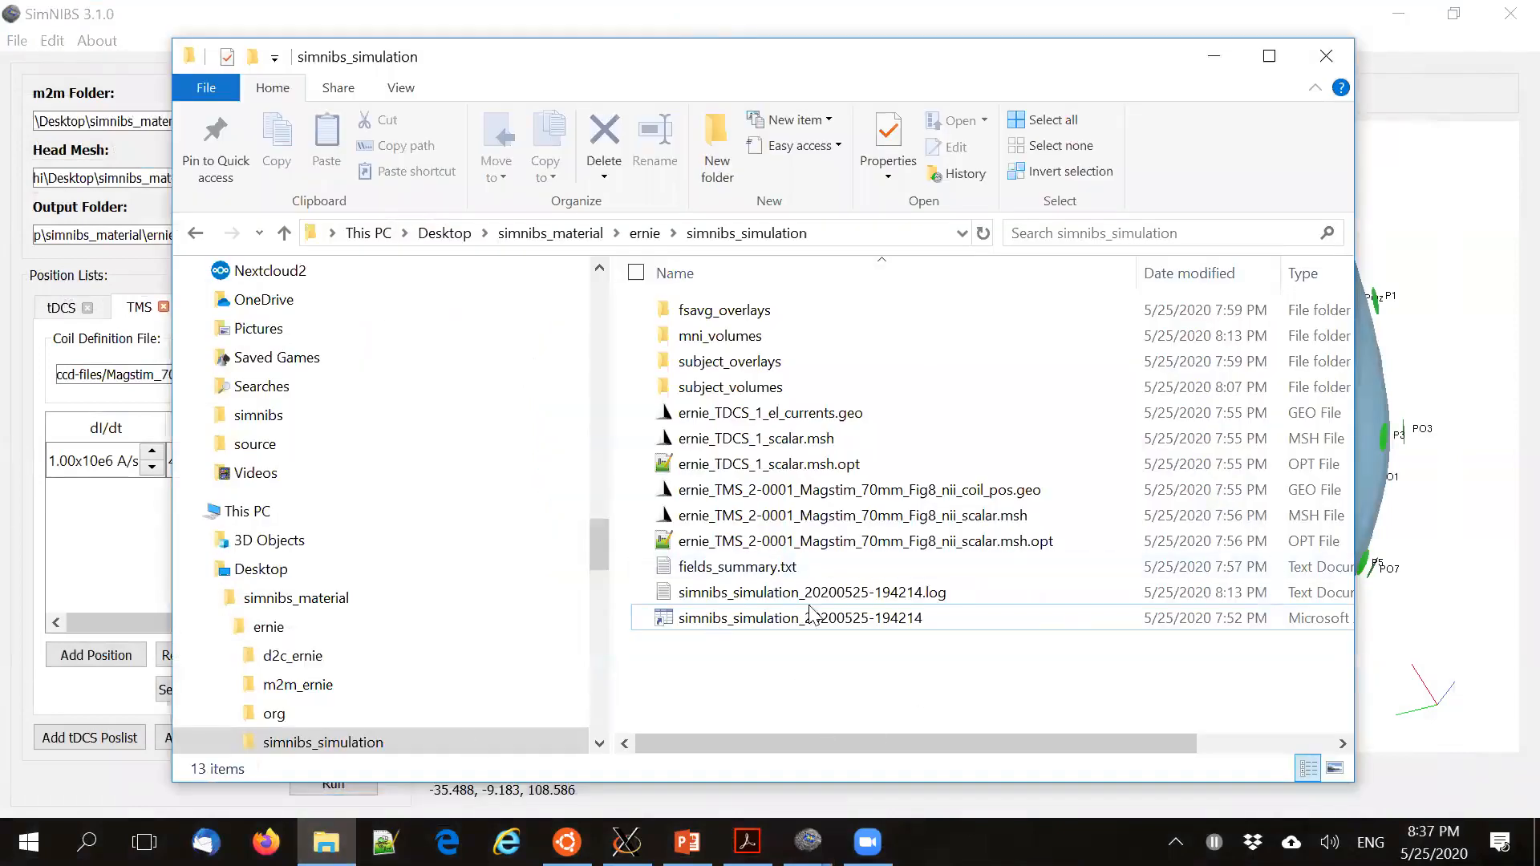
{"action": "double_click", "coordinate": [835, 515]}
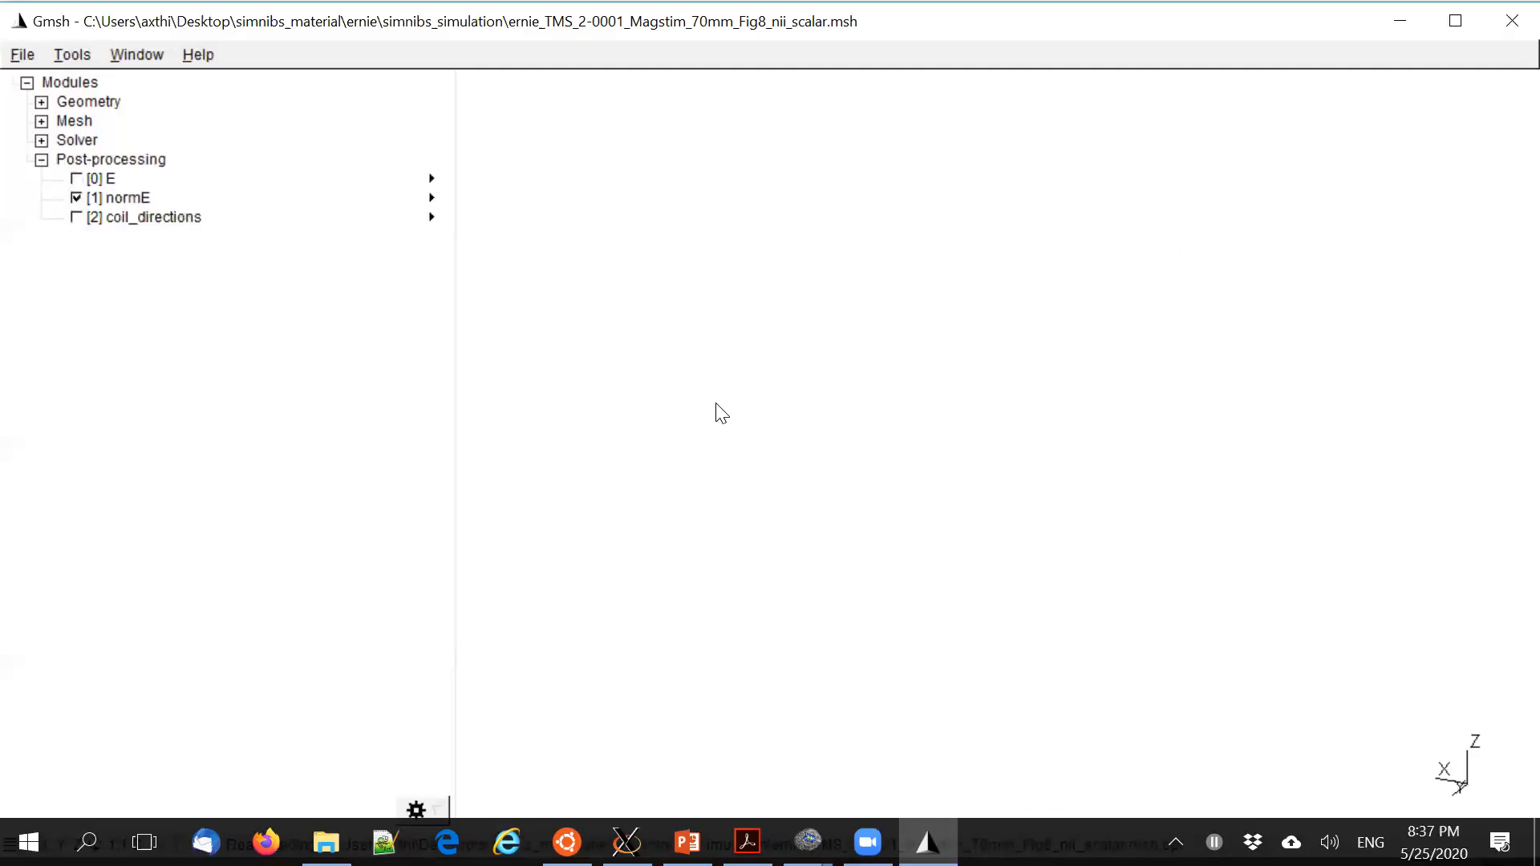
{"action": "left_click_drag", "start_coordinate": [853, 372], "coordinate": [932, 513]}
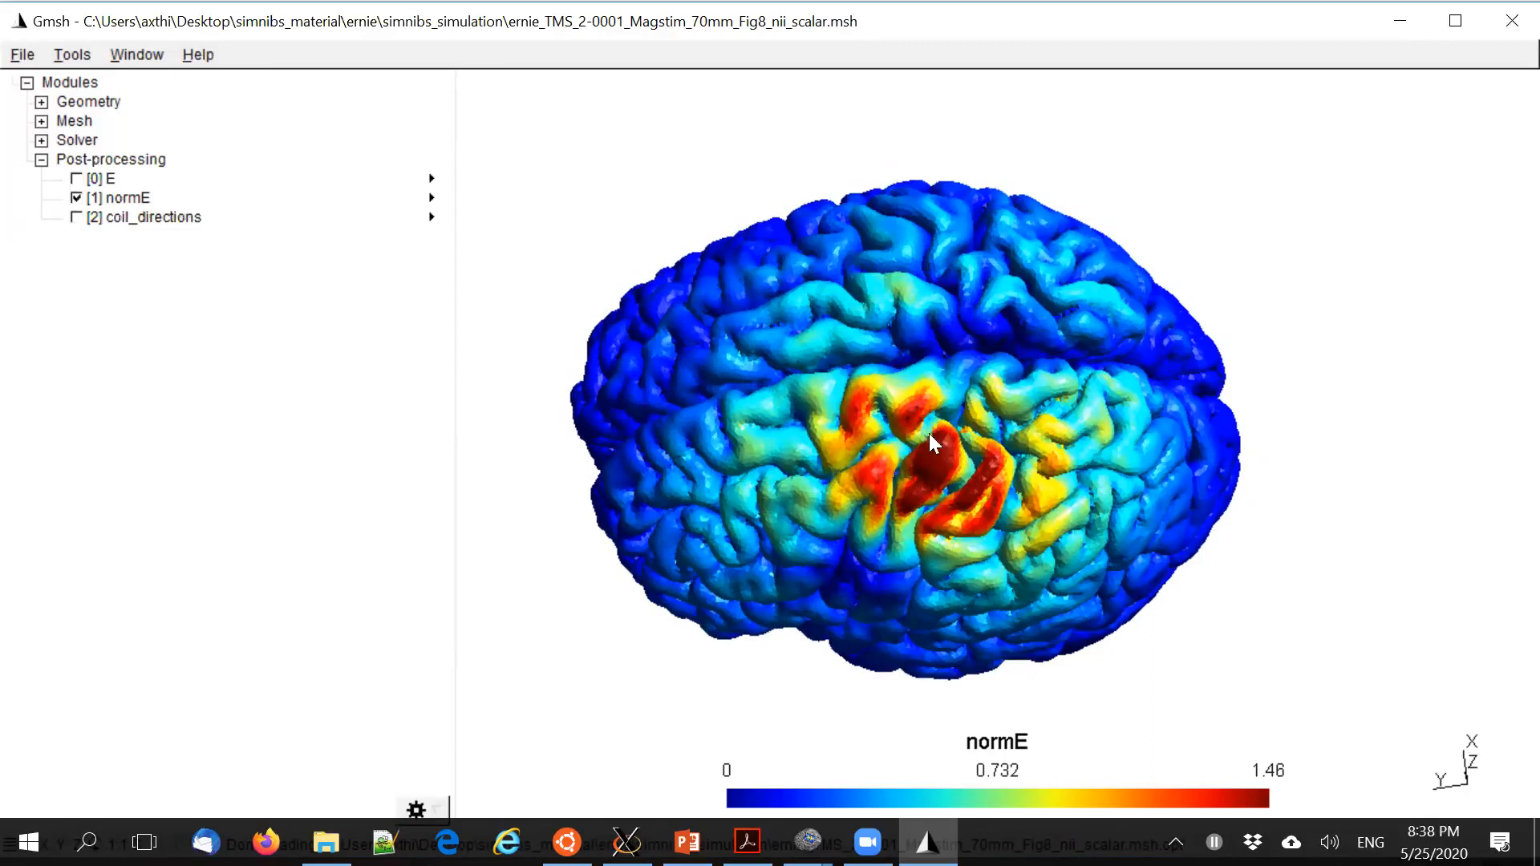
Show coil_directions, examine the coil position and orientation relative to the TMS field peak, and close the Gmsh window
{"action": "left_click", "coordinate": [76, 216]}
{"action": "left_click_drag", "start_coordinate": [568, 479], "coordinate": [1025, 306]}
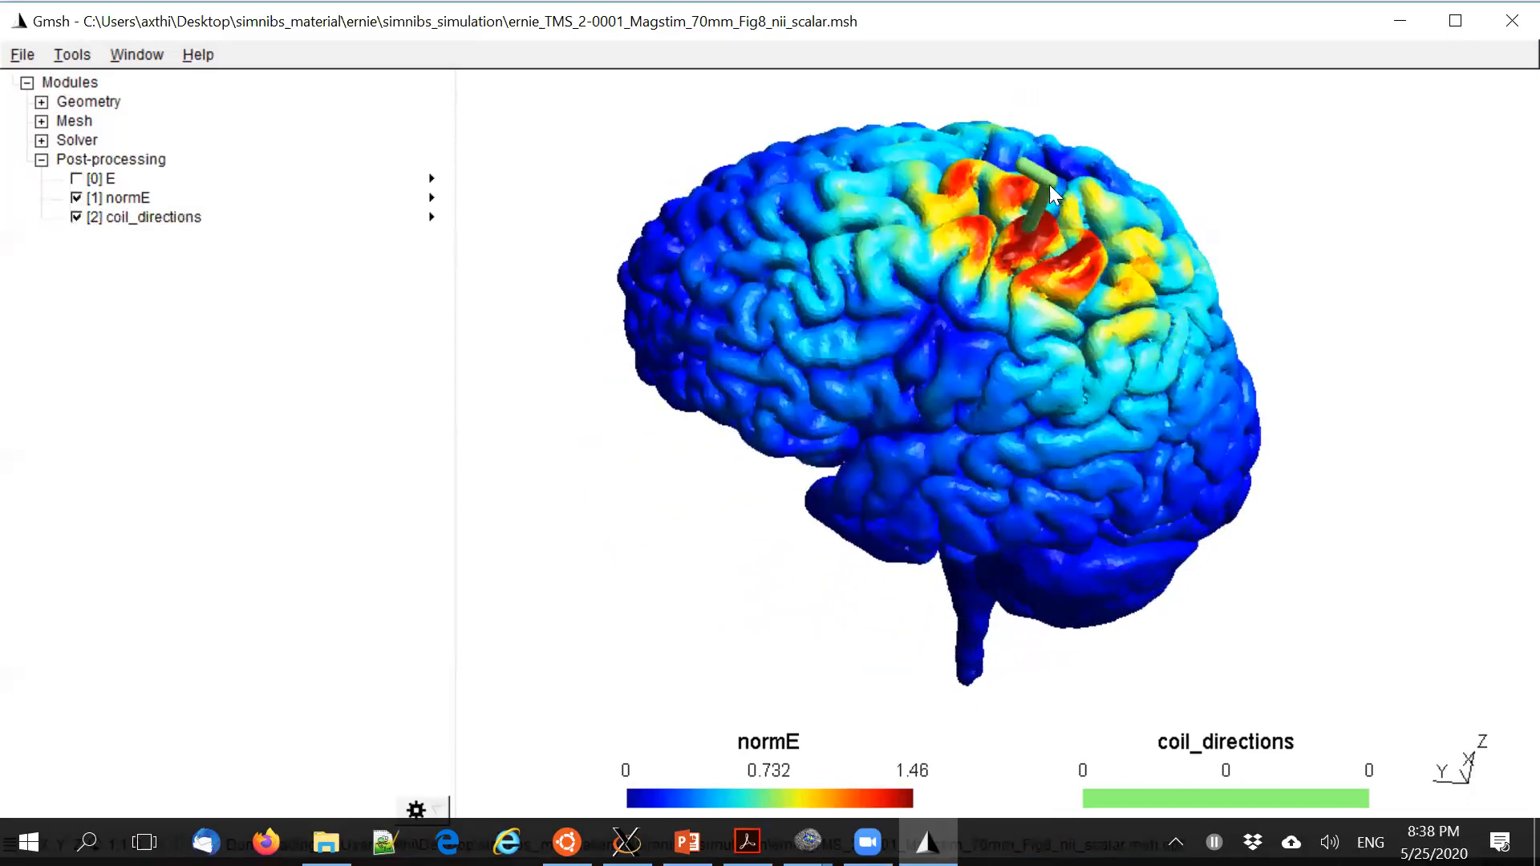
{"action": "left_click_drag", "start_coordinate": [1038, 227], "coordinate": [904, 468]}
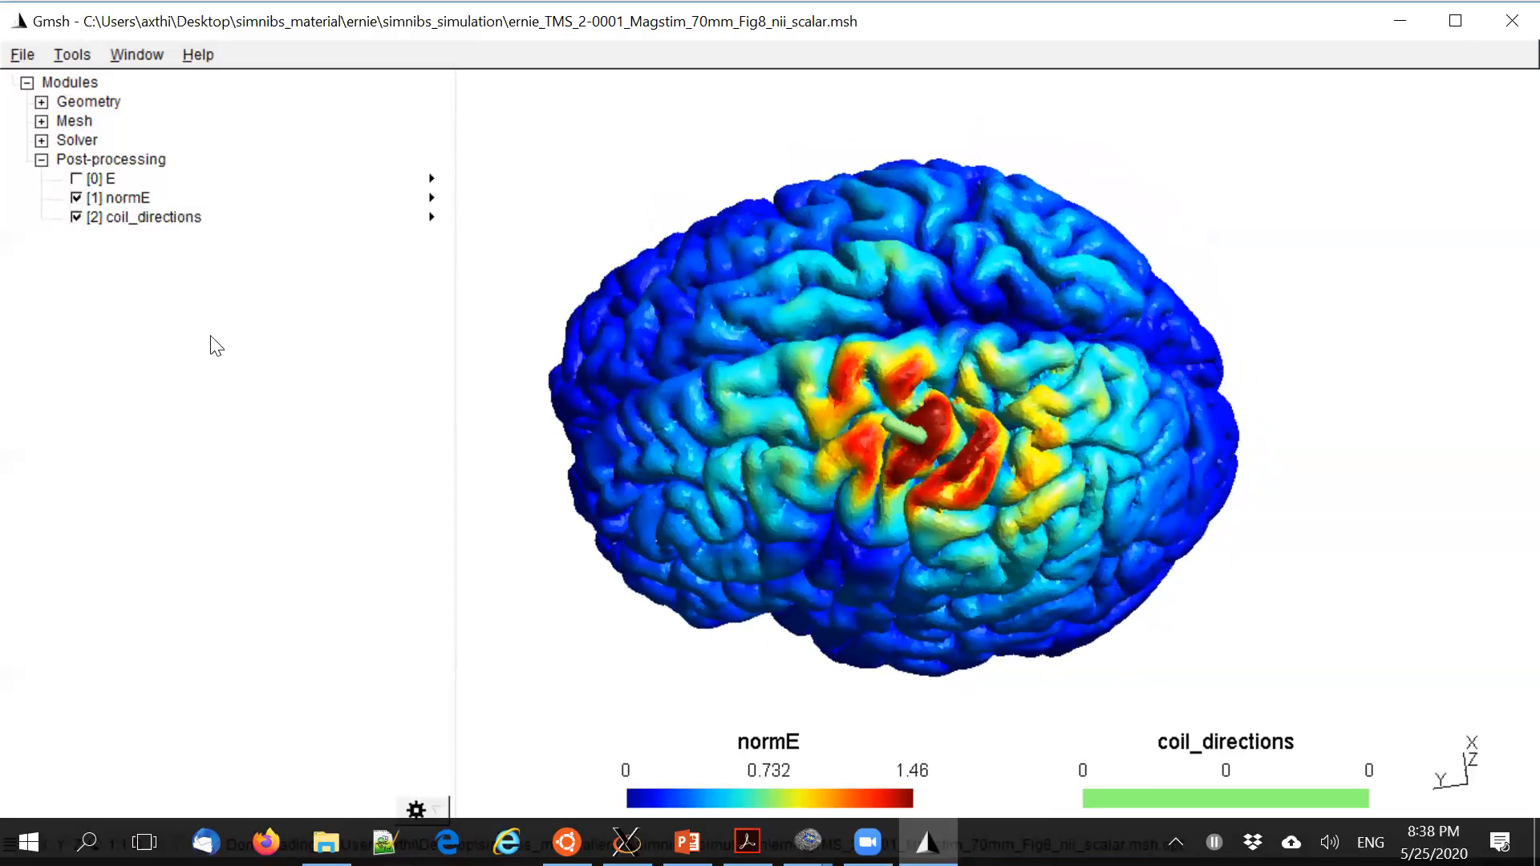
{"action": "double_click", "coordinate": [1073, 43]}
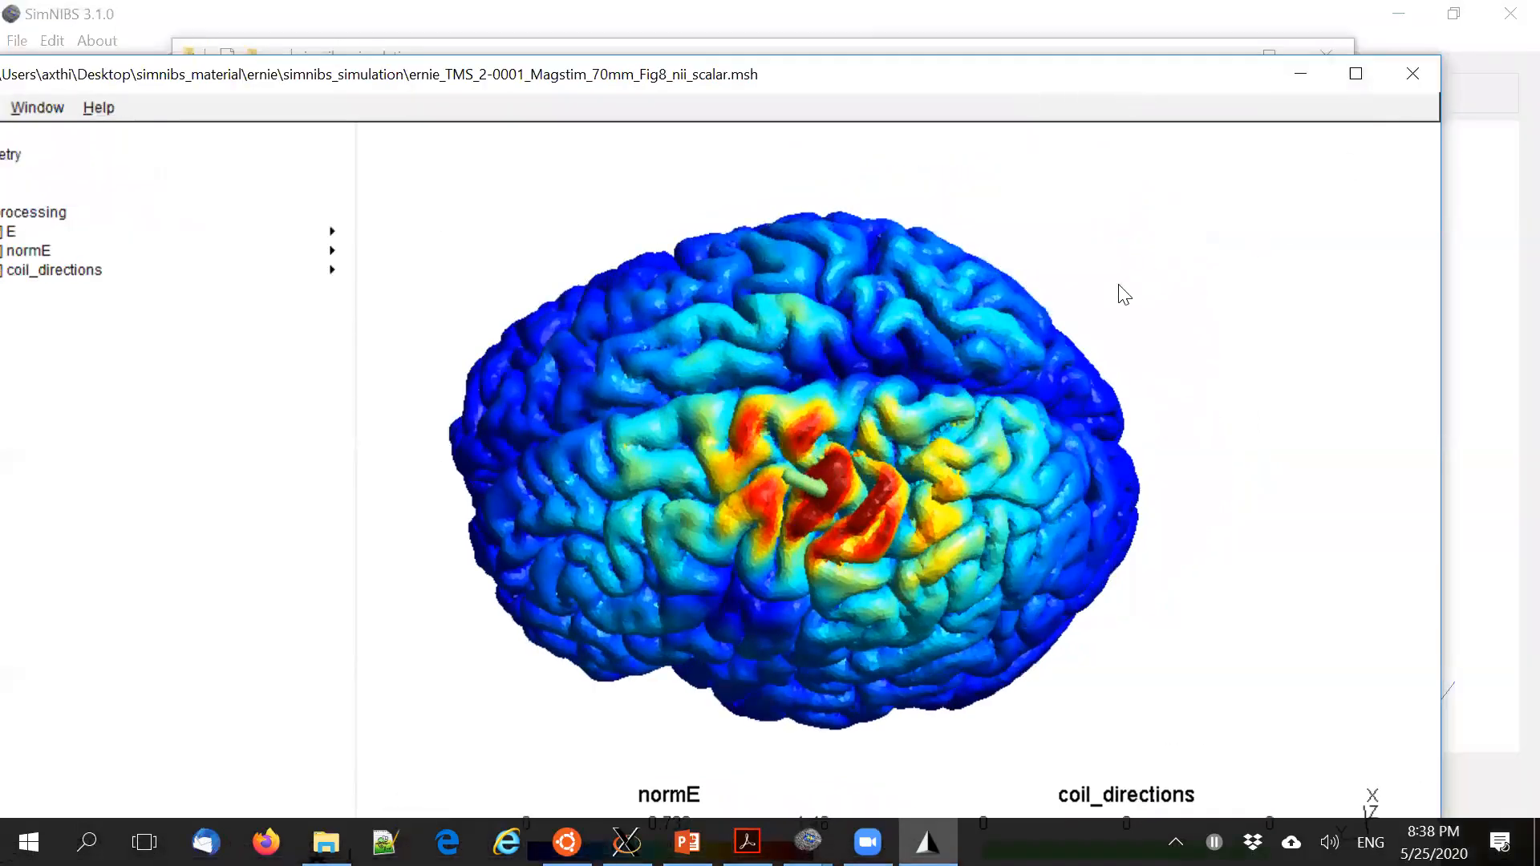
{"action": "left_click", "coordinate": [1414, 74]}
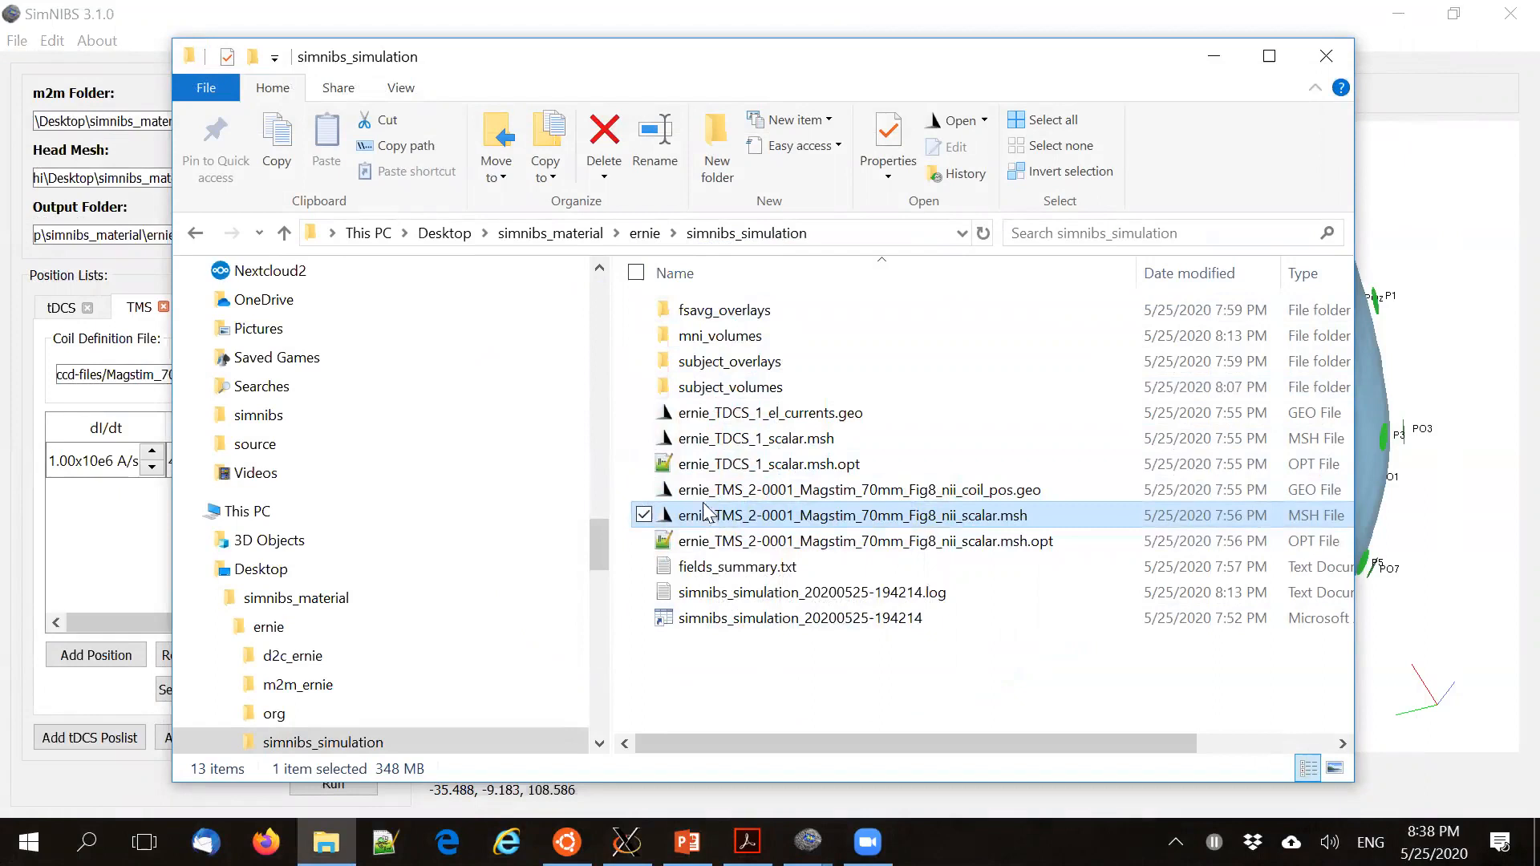
Open ernie_TDCS_1_scalar_central.msh from the subject_overlays folder and examine E_norm over the cortical surface of both hemispheres
{"action": "double_click", "coordinate": [777, 361]}
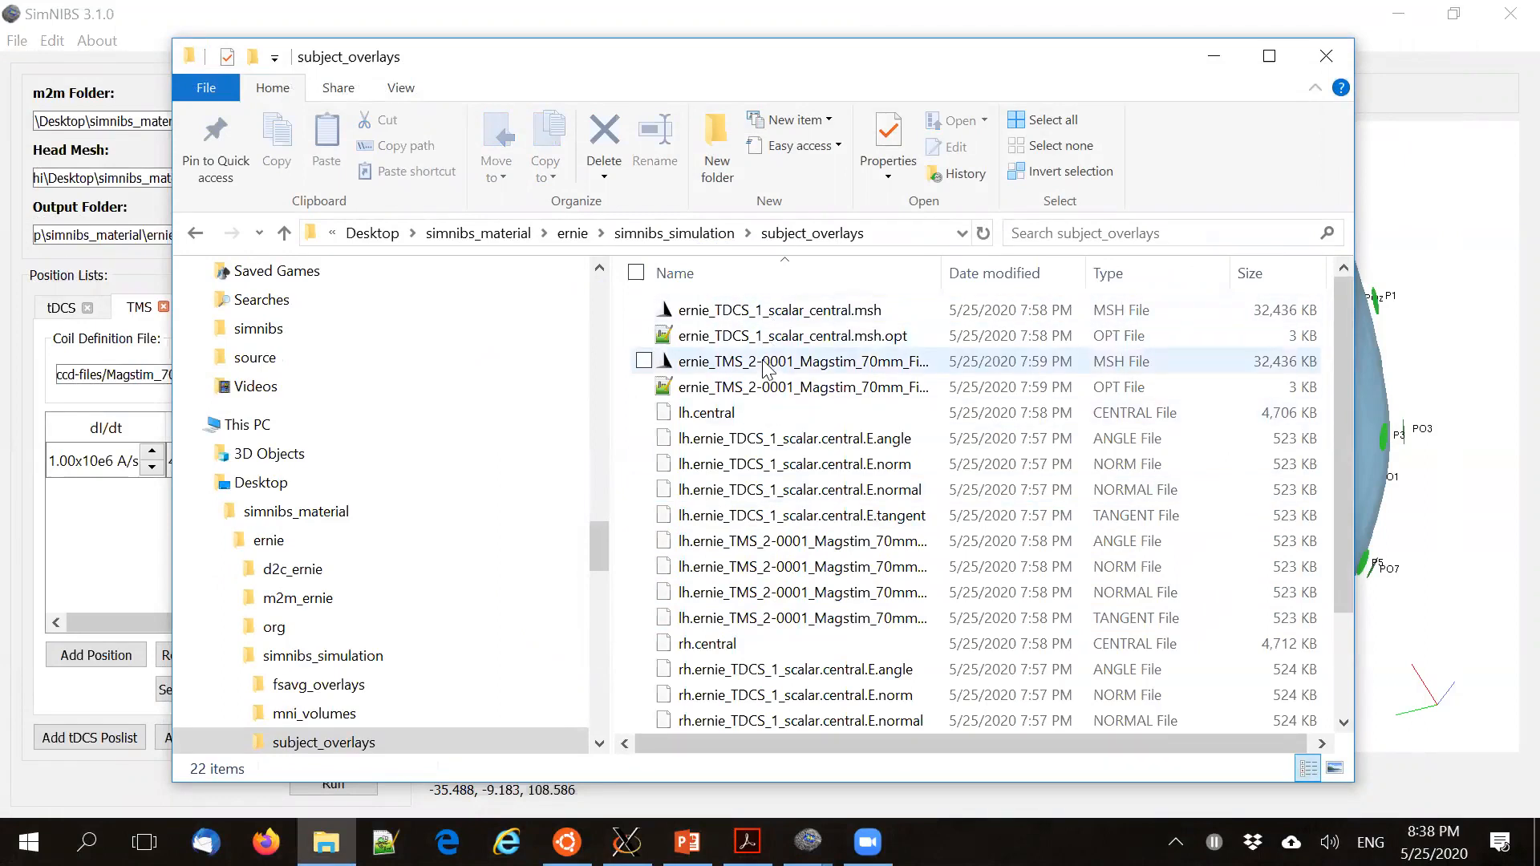
{"action": "double_click", "coordinate": [754, 312]}
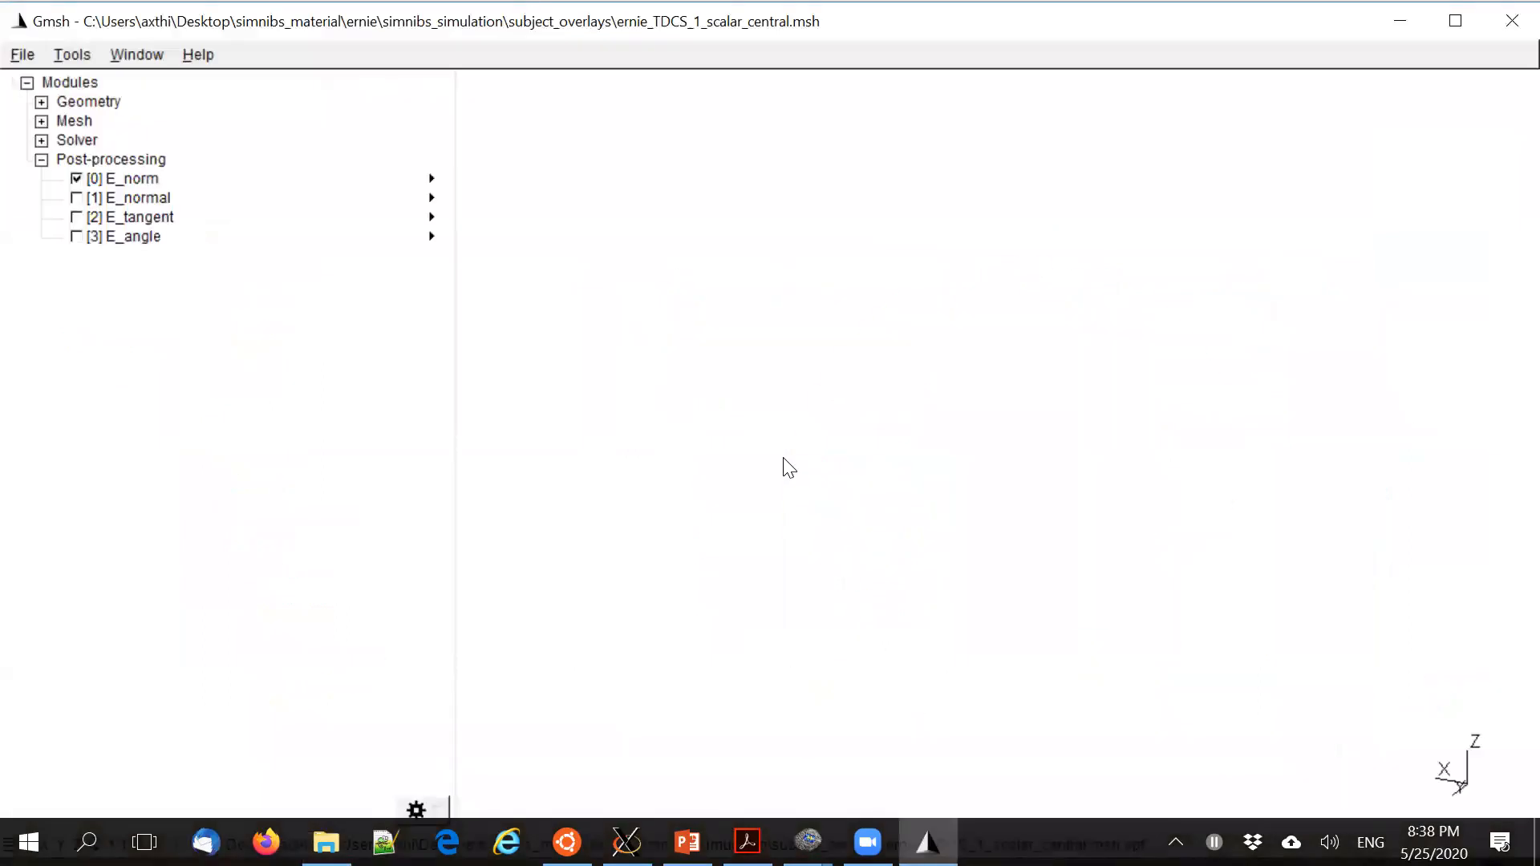
{"action": "left_click_drag", "start_coordinate": [990, 602], "coordinate": [1046, 447]}
{"action": "scroll", "coordinate": [990, 409], "scroll_direction": "up", "scroll_amount": 3}
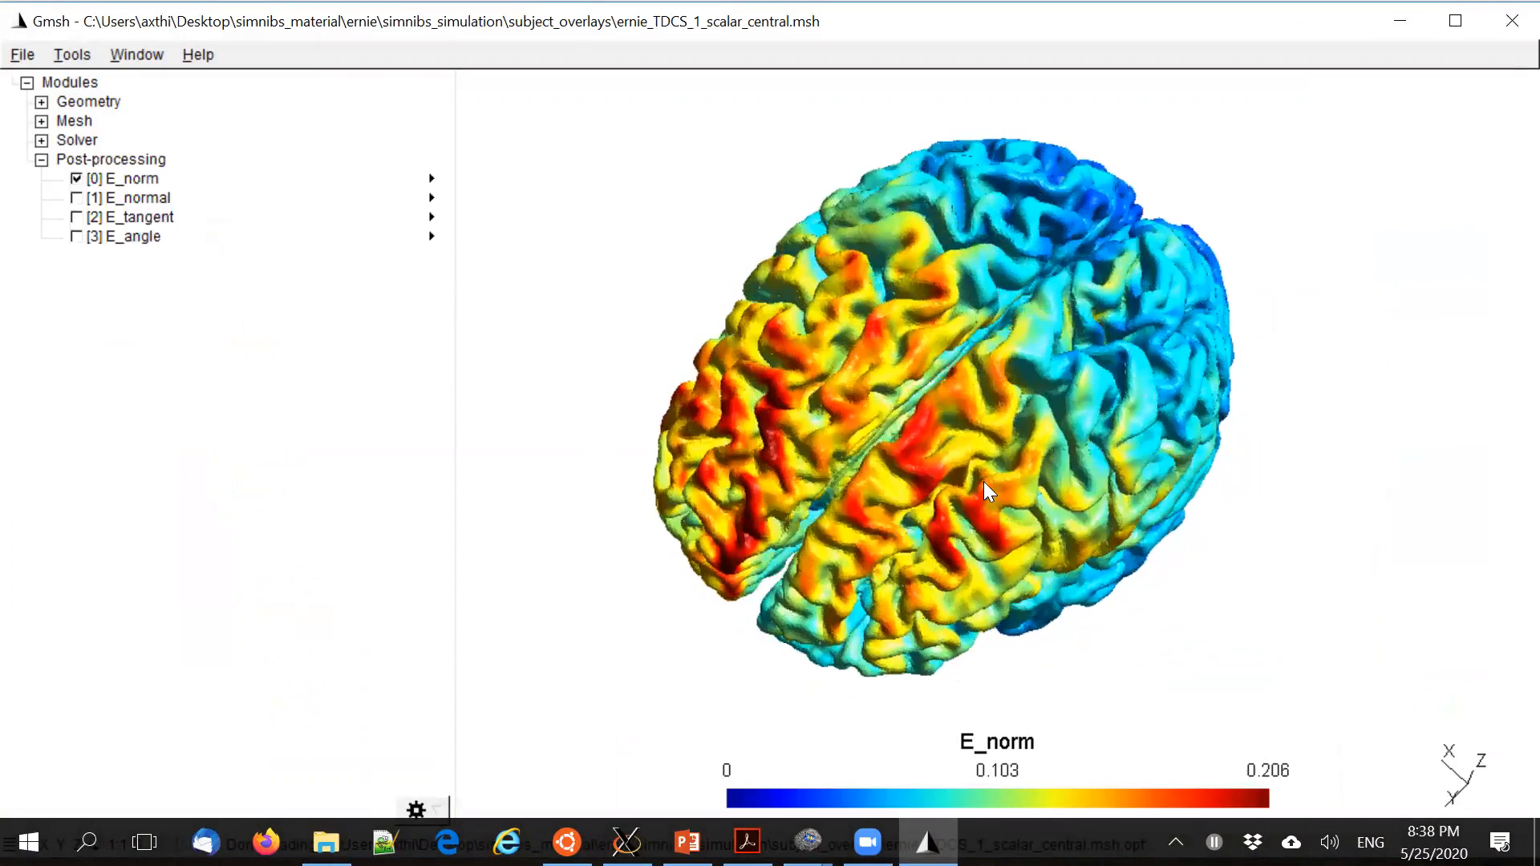
{"action": "left_click_drag", "start_coordinate": [916, 479], "coordinate": [912, 469]}
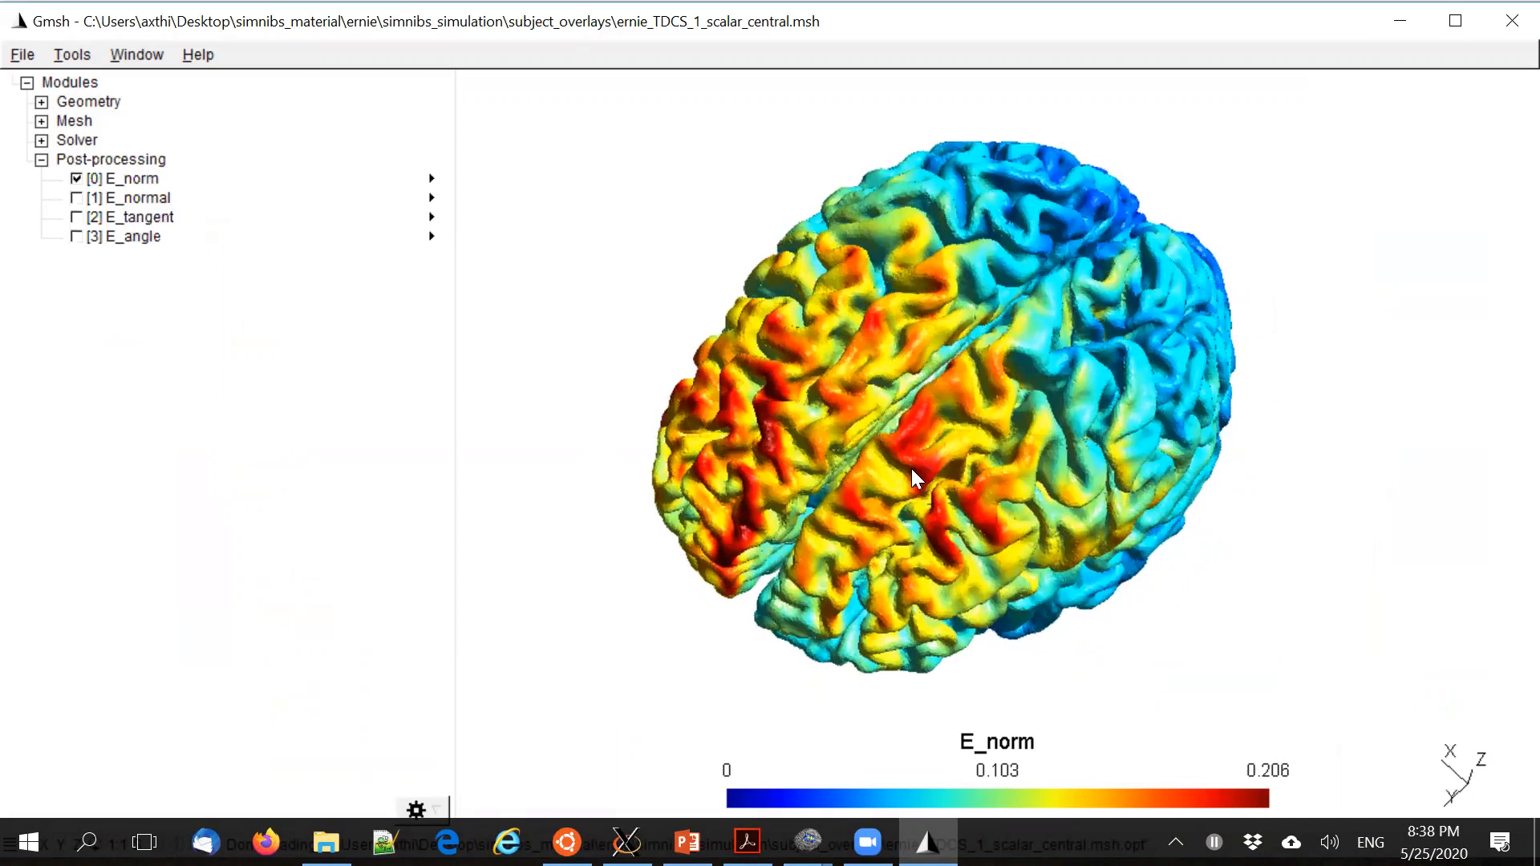
{"action": "mouse_move", "coordinate": [910, 446]}
{"action": "left_mouse_down"}
{"action": "mouse_move", "coordinate": [916, 433]}
{"action": "mouse_move", "coordinate": [906, 462]}
{"action": "left_mouse_up"}
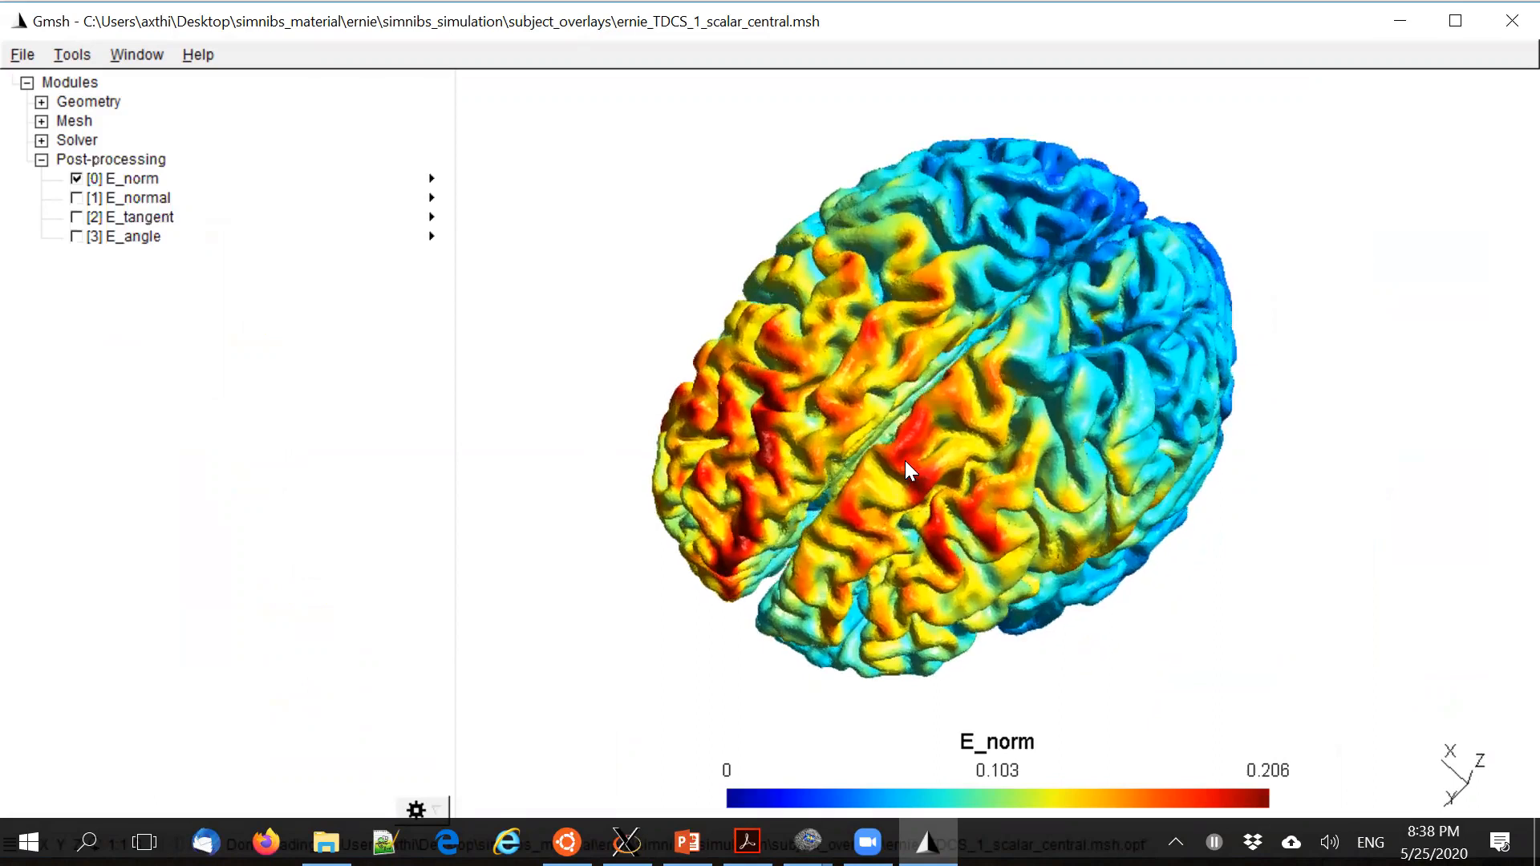
{"action": "scroll", "coordinate": [905, 461], "scroll_direction": "down", "scroll_amount": 2}
{"action": "right_click_drag", "start_coordinate": [905, 460], "coordinate": [982, 468]}
{"action": "left_click_drag", "start_coordinate": [979, 470], "coordinate": [1083, 583]}
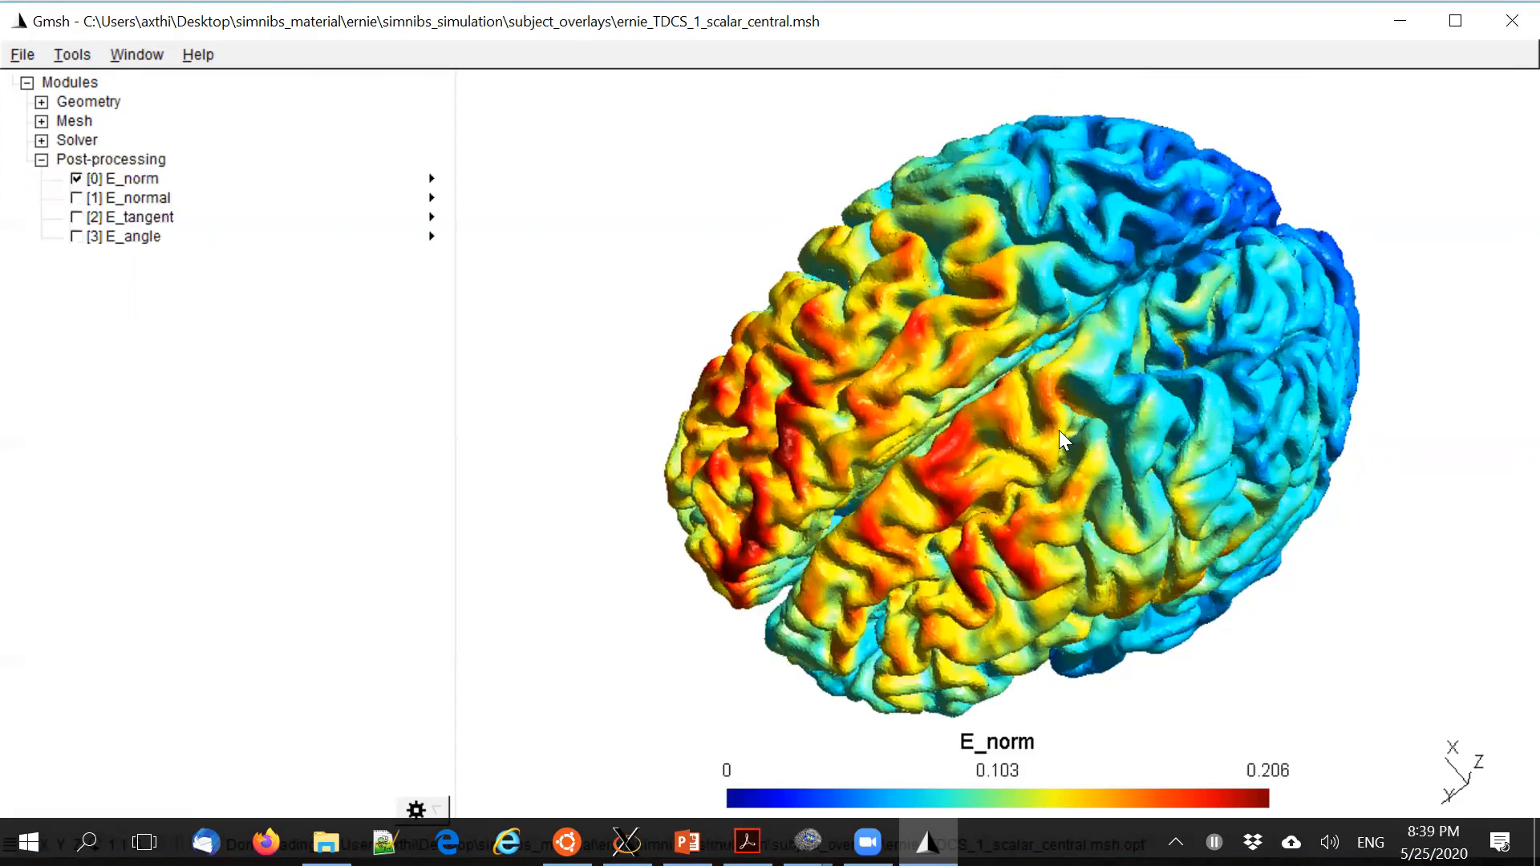
{"action": "left_click_drag", "start_coordinate": [1048, 470], "coordinate": [908, 510]}
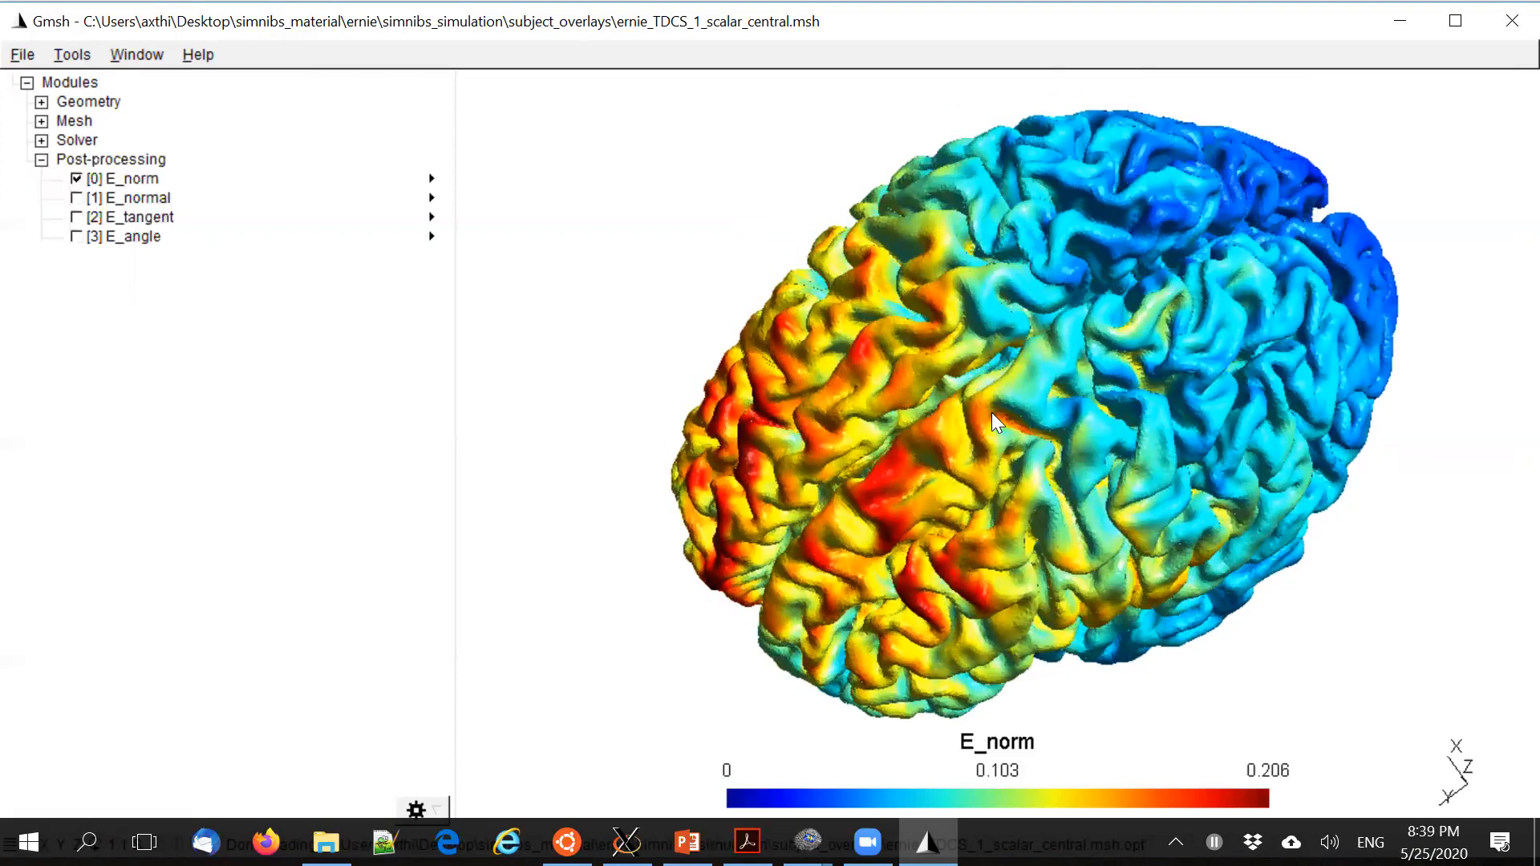
{"action": "left_click_drag", "start_coordinate": [969, 449], "coordinate": [836, 565]}
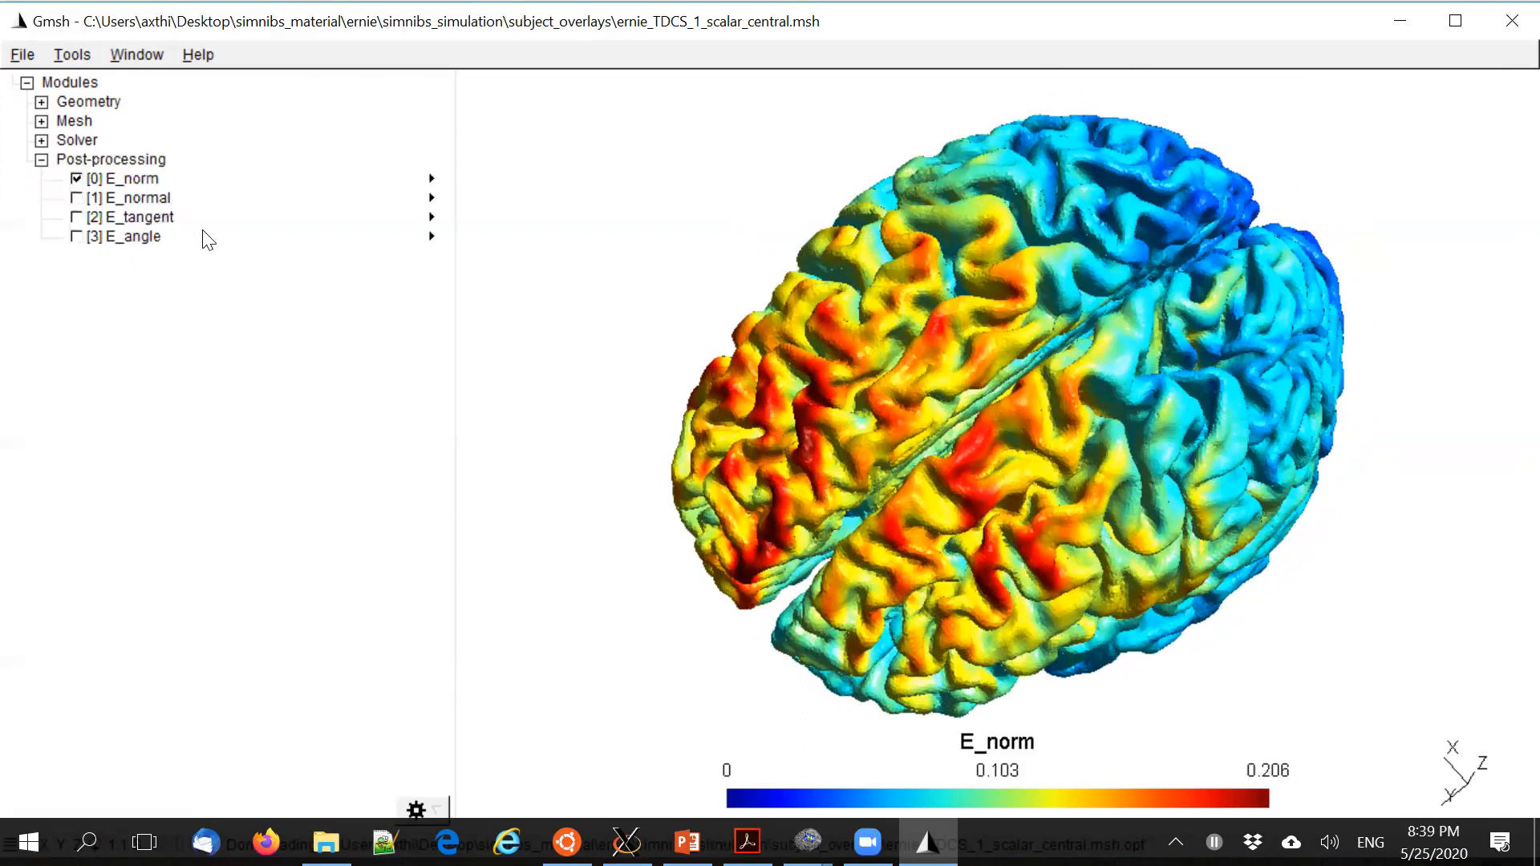
Display E_normal instead of E_norm on the cortical surface and view the right hemisphere from the side
{"action": "left_click", "coordinate": [79, 182]}
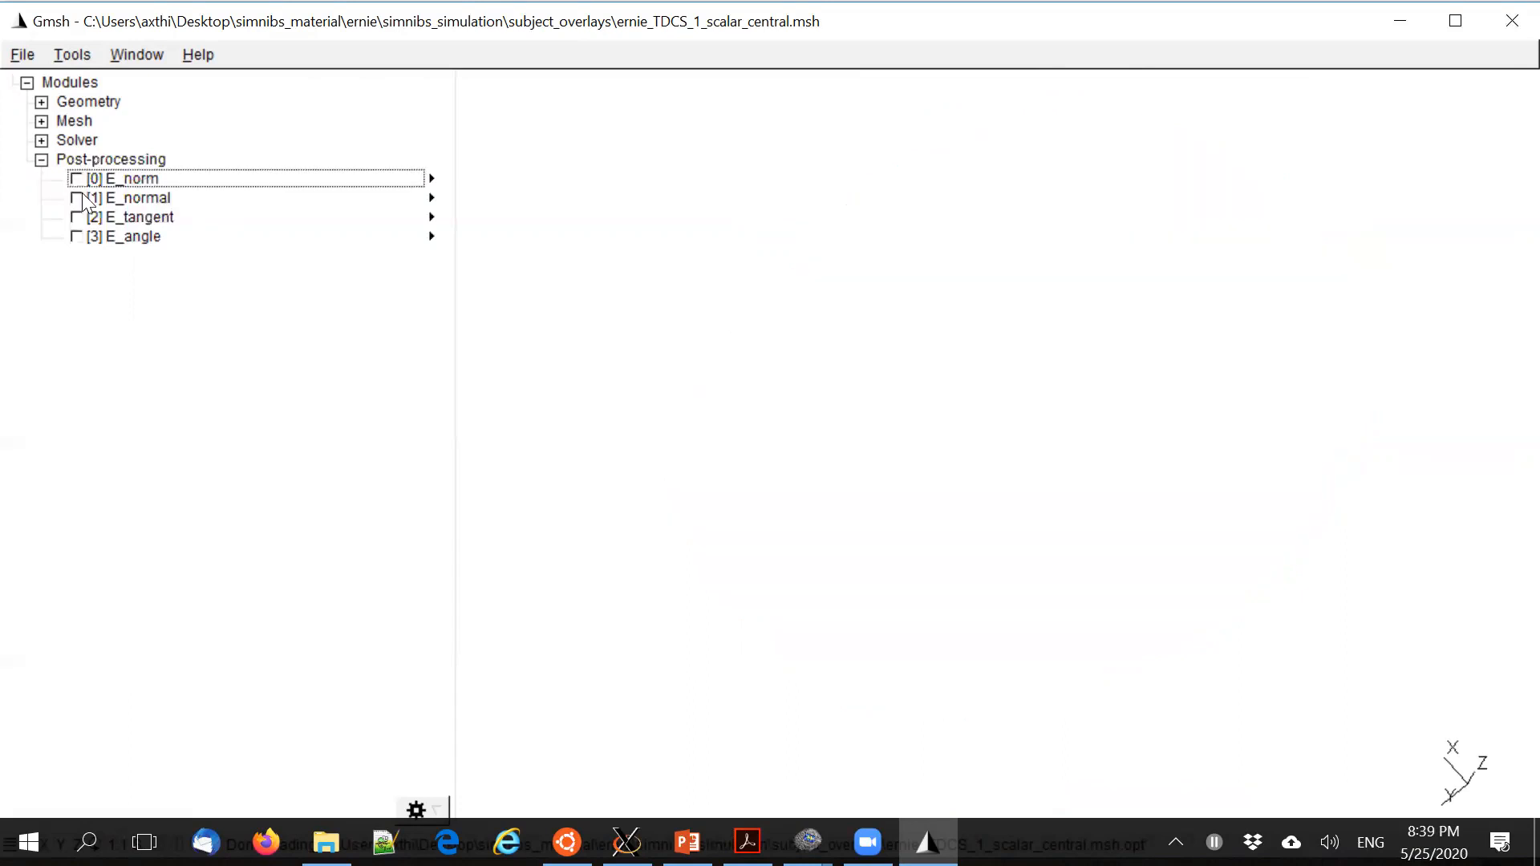
{"action": "left_click", "coordinate": [80, 201]}
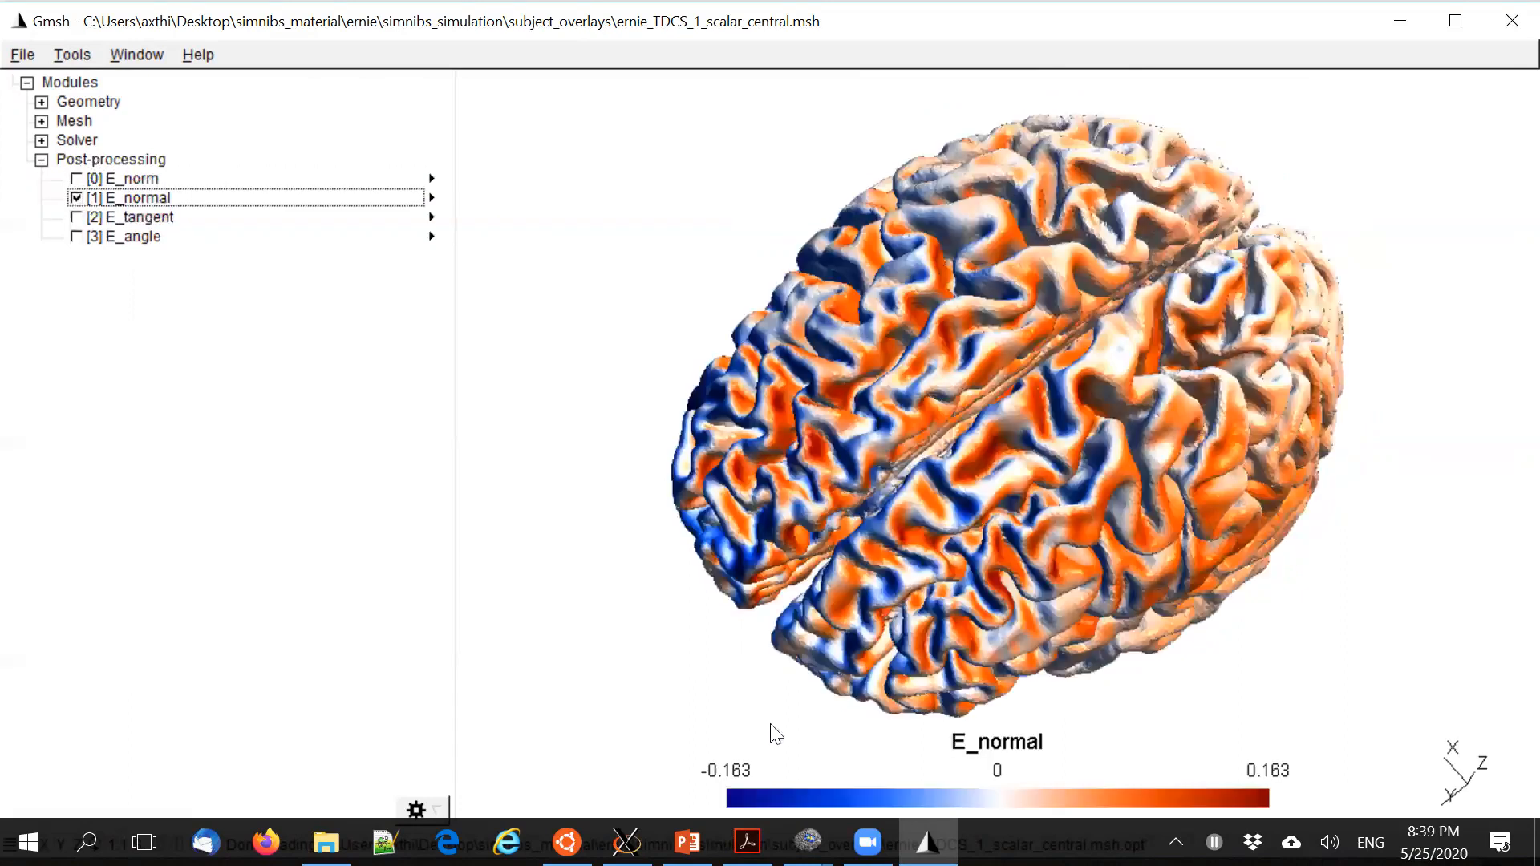
{"action": "left_click_drag", "start_coordinate": [1039, 553], "coordinate": [1096, 374]}
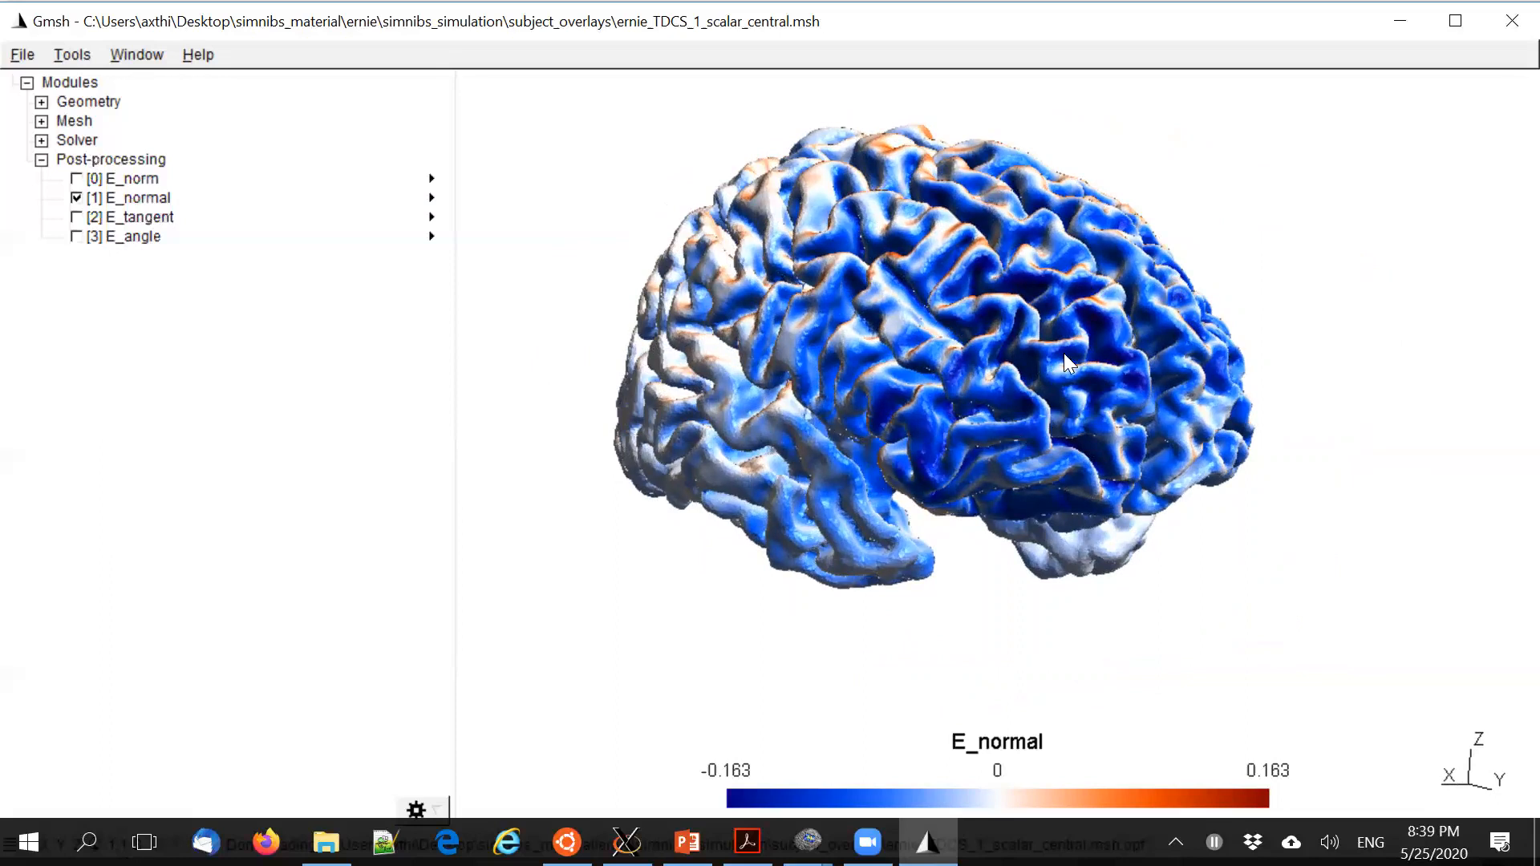
Examine the sign and pattern of E_normal across the gyri and sulci of the left hemisphere
{"action": "left_click_drag", "start_coordinate": [1086, 407], "coordinate": [973, 500]}
{"action": "right_click_drag", "start_coordinate": [972, 501], "coordinate": [1088, 527]}
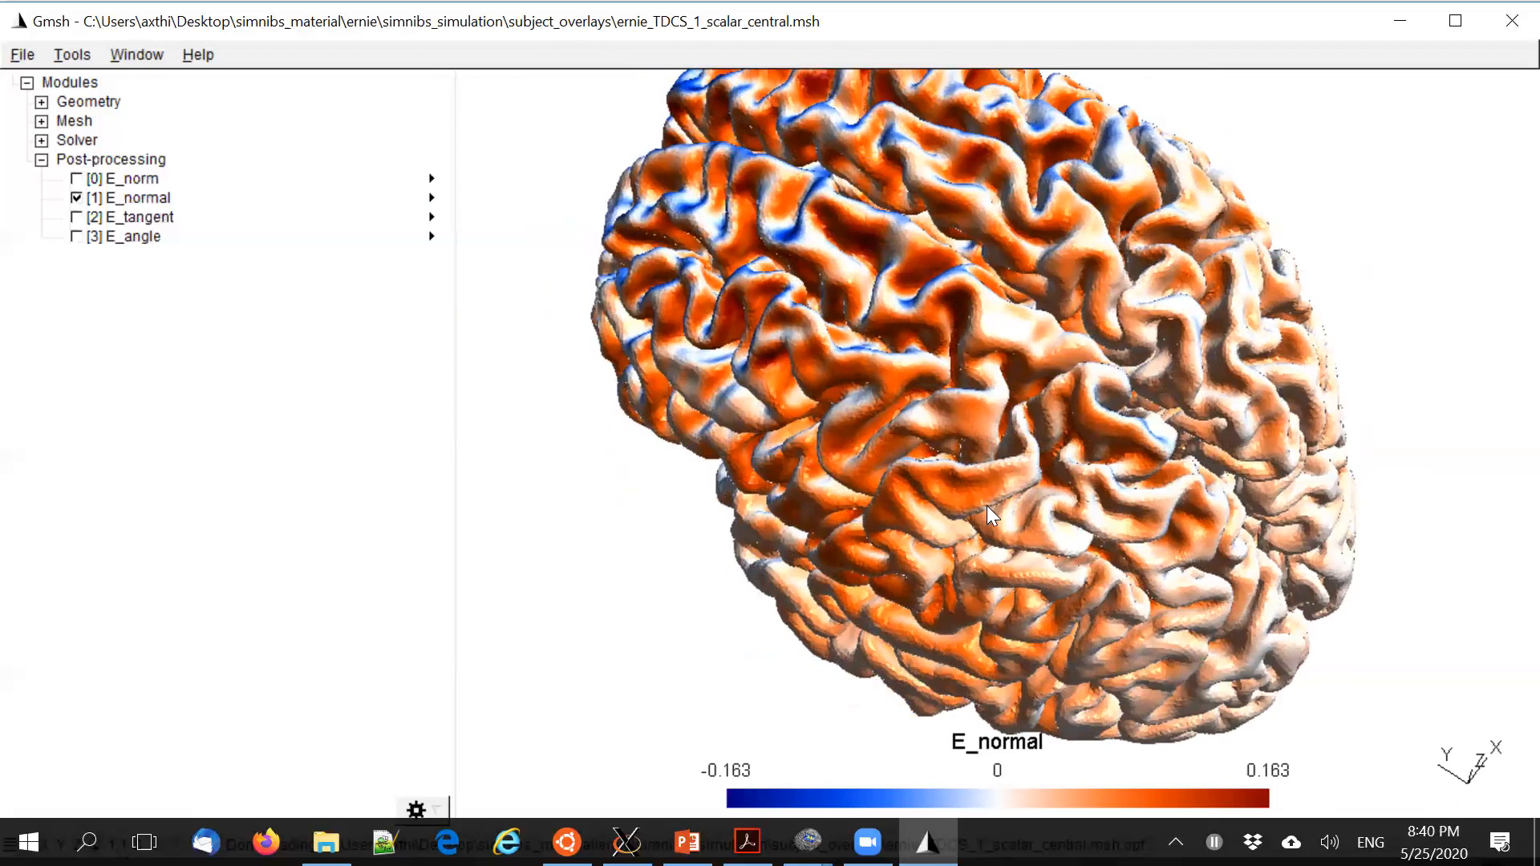
{"action": "scroll", "coordinate": [994, 451], "scroll_direction": "up", "scroll_amount": 2}
{"action": "left_click_drag", "start_coordinate": [1033, 396], "coordinate": [931, 330]}
{"action": "left_click_drag", "start_coordinate": [939, 410], "coordinate": [1007, 480]}
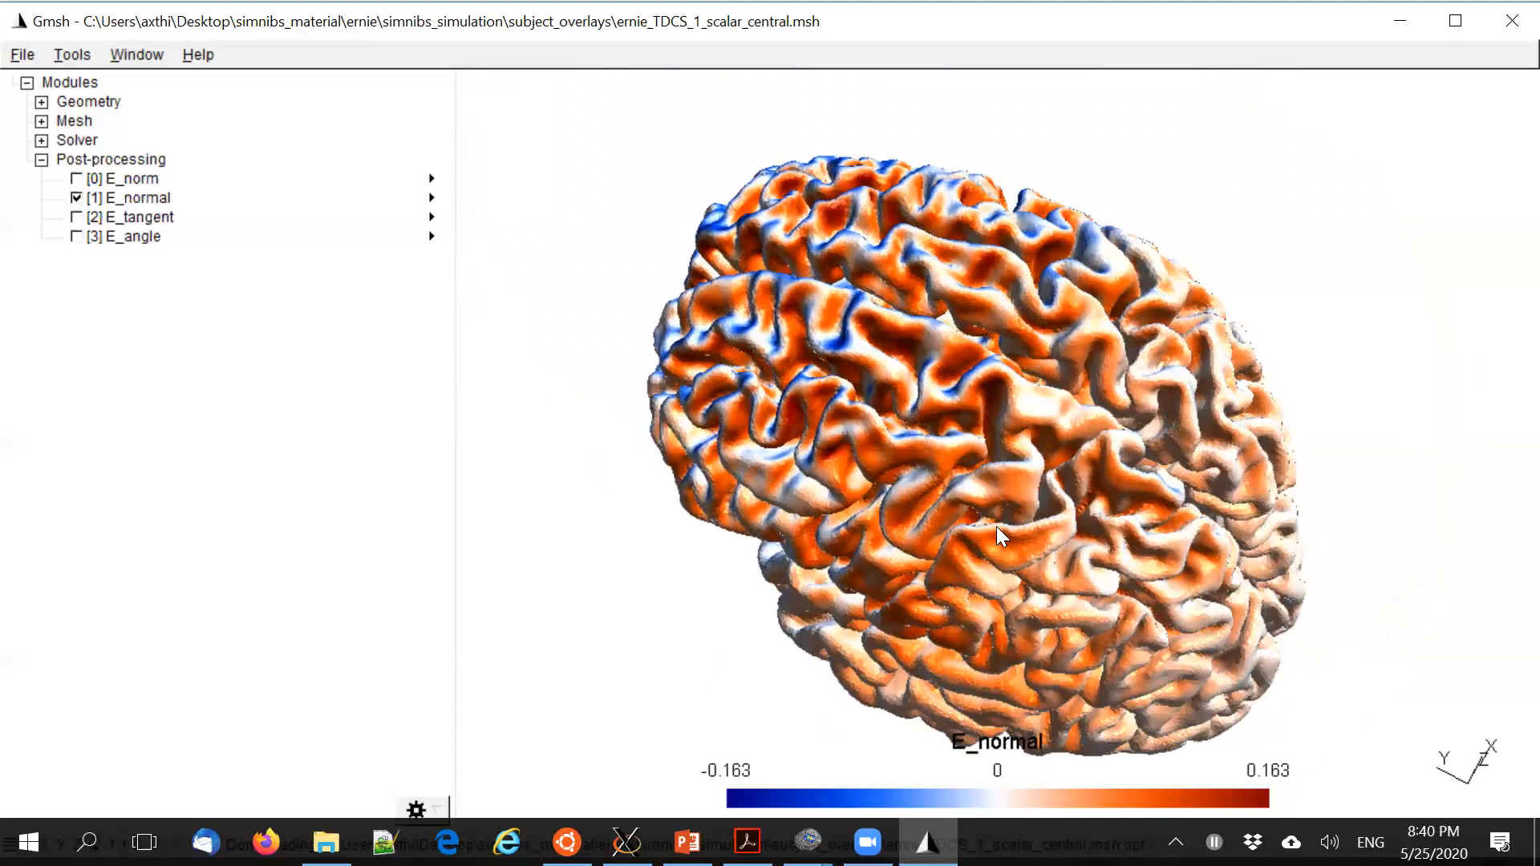
{"action": "left_click_drag", "start_coordinate": [1033, 500], "coordinate": [1025, 481]}
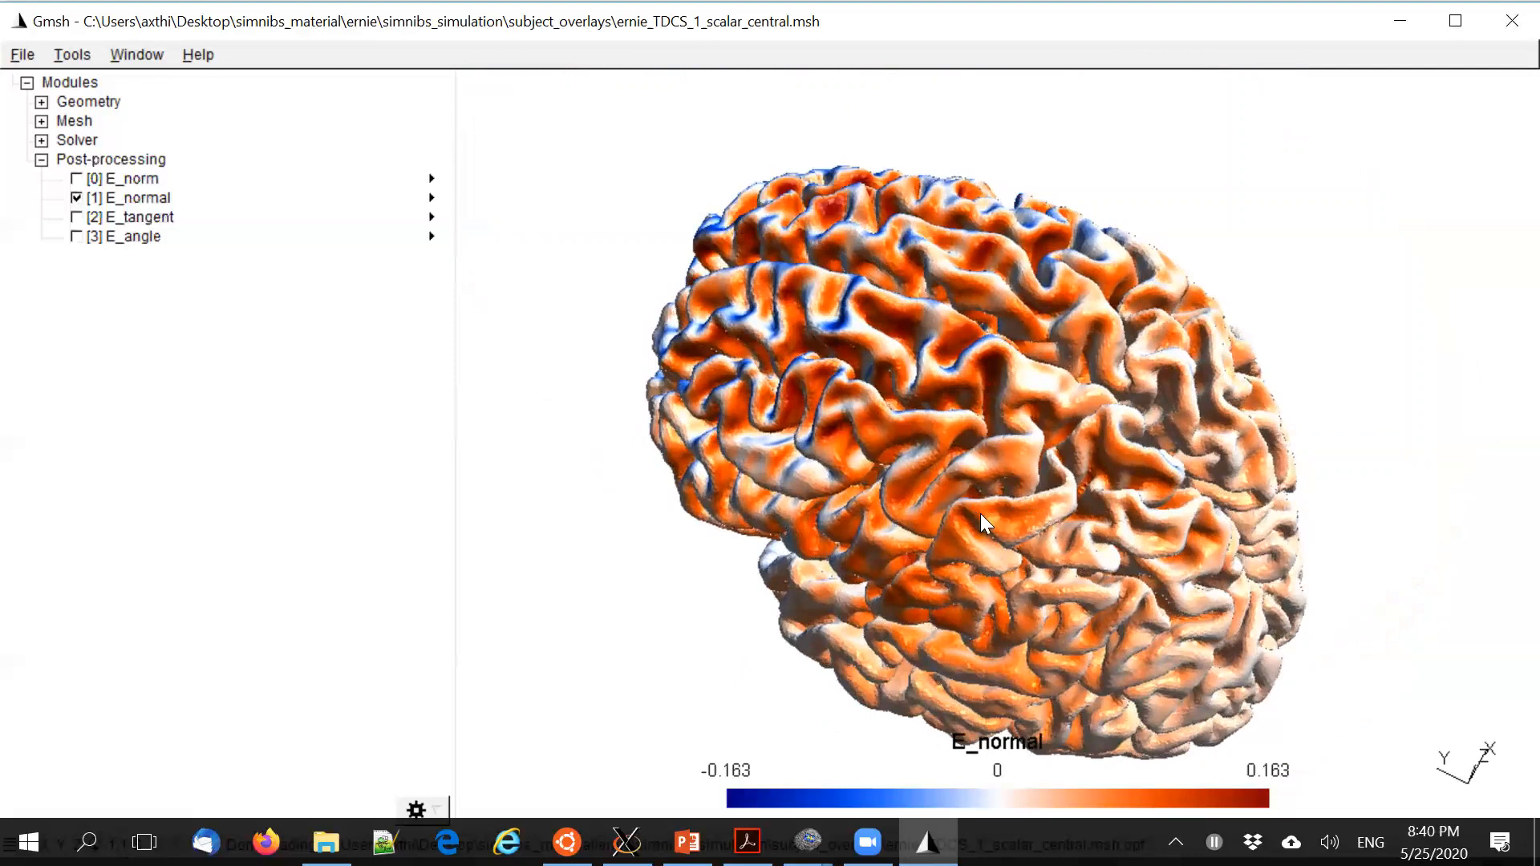
{"action": "left_click_drag", "start_coordinate": [866, 530], "coordinate": [929, 611]}
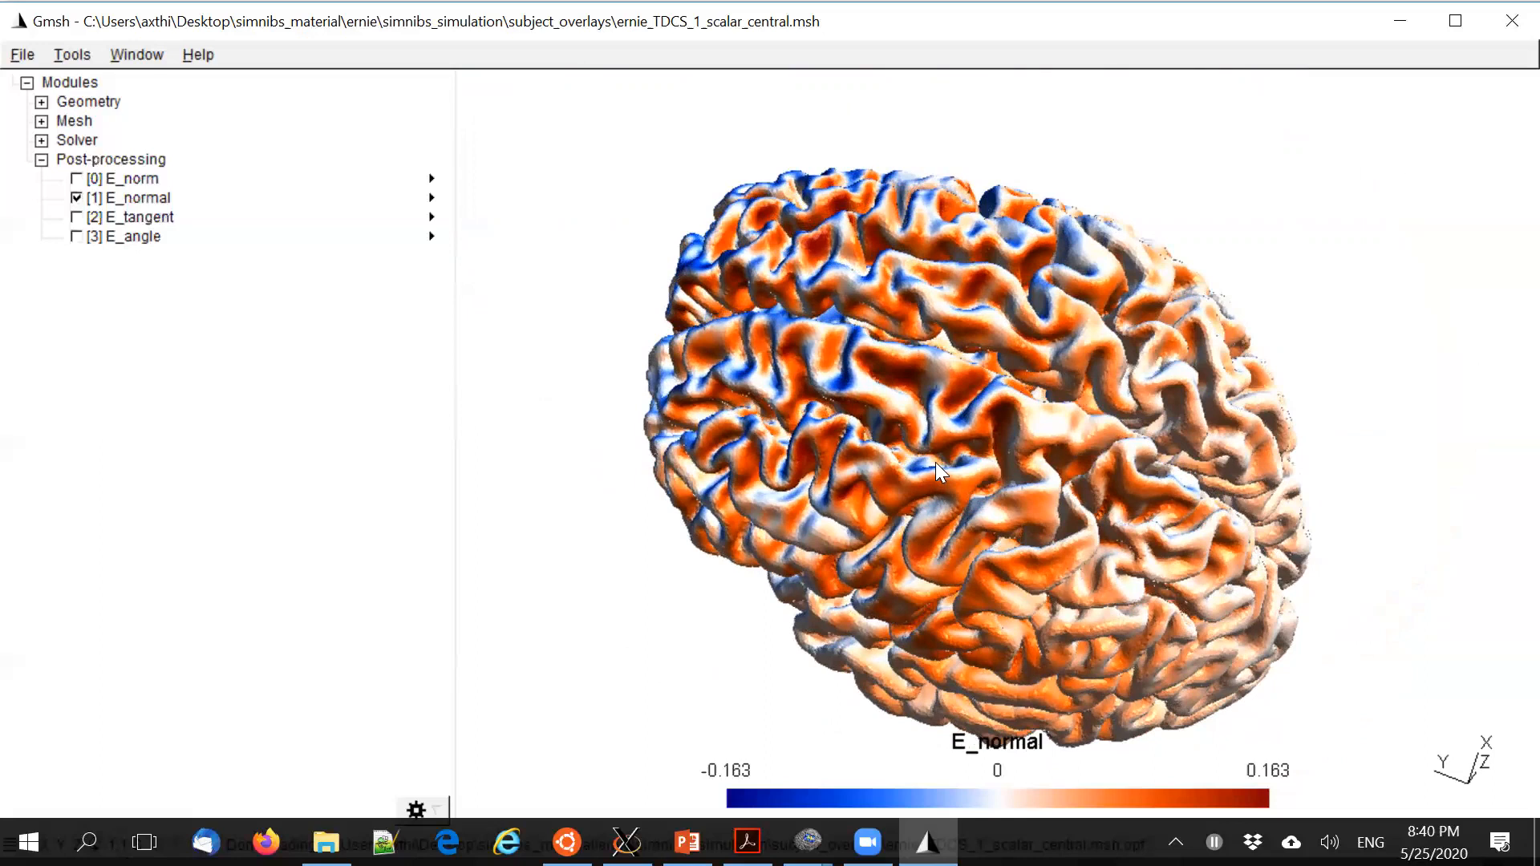
{"action": "left_click_drag", "start_coordinate": [938, 489], "coordinate": [935, 538]}
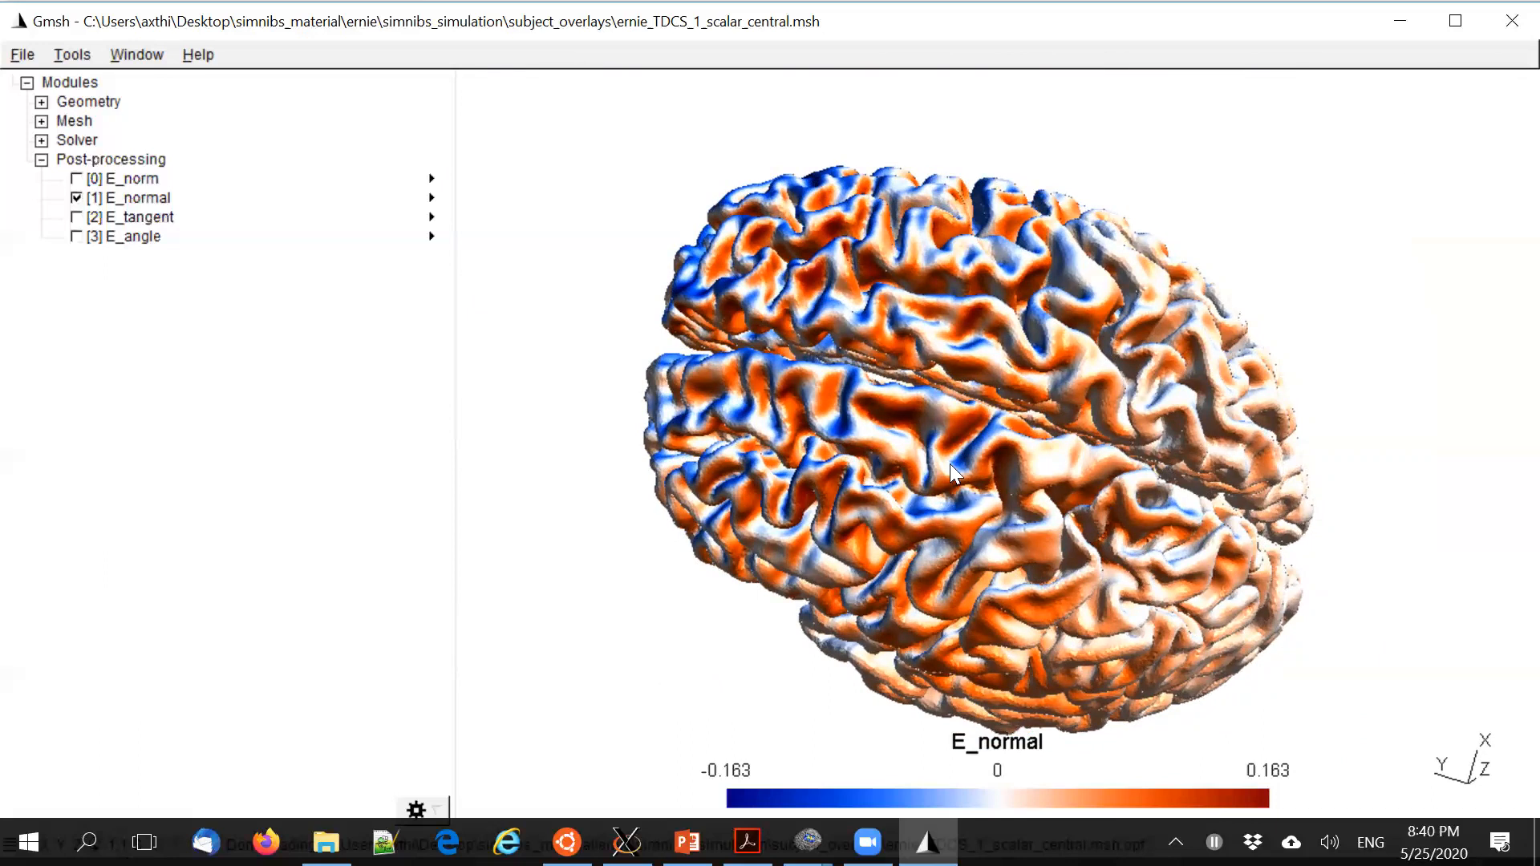
Close the tDCS overlay, open ernie_TMS_2-0001_Magstim_70mm_Fig8_nii_scalar_central.msh from subject_overlays, and view E_norm on the cortex from above
{"action": "left_click", "coordinate": [77, 197]}
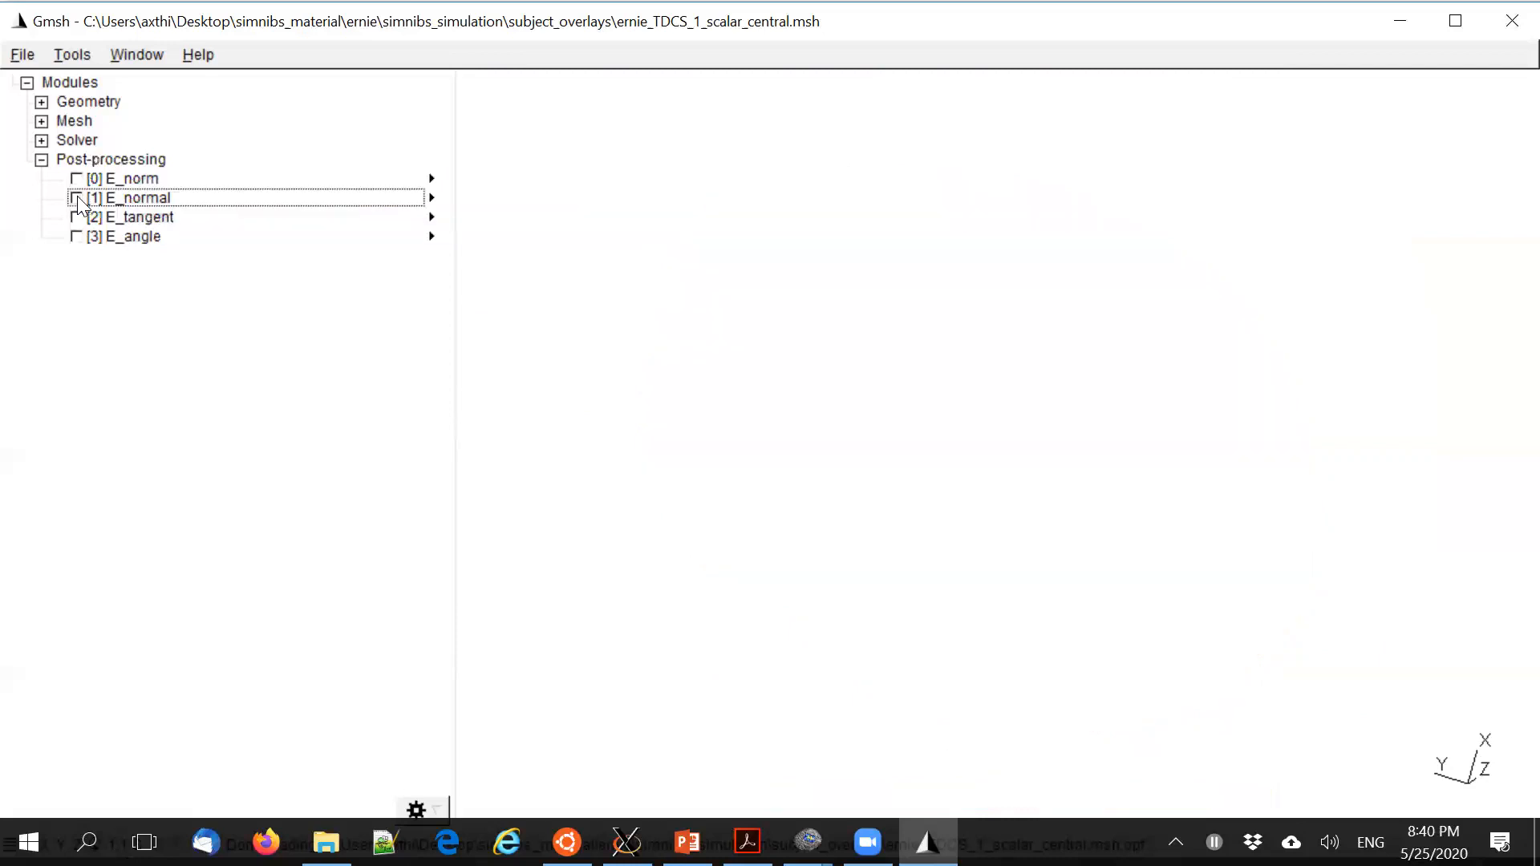
{"action": "left_click", "coordinate": [1508, 22]}
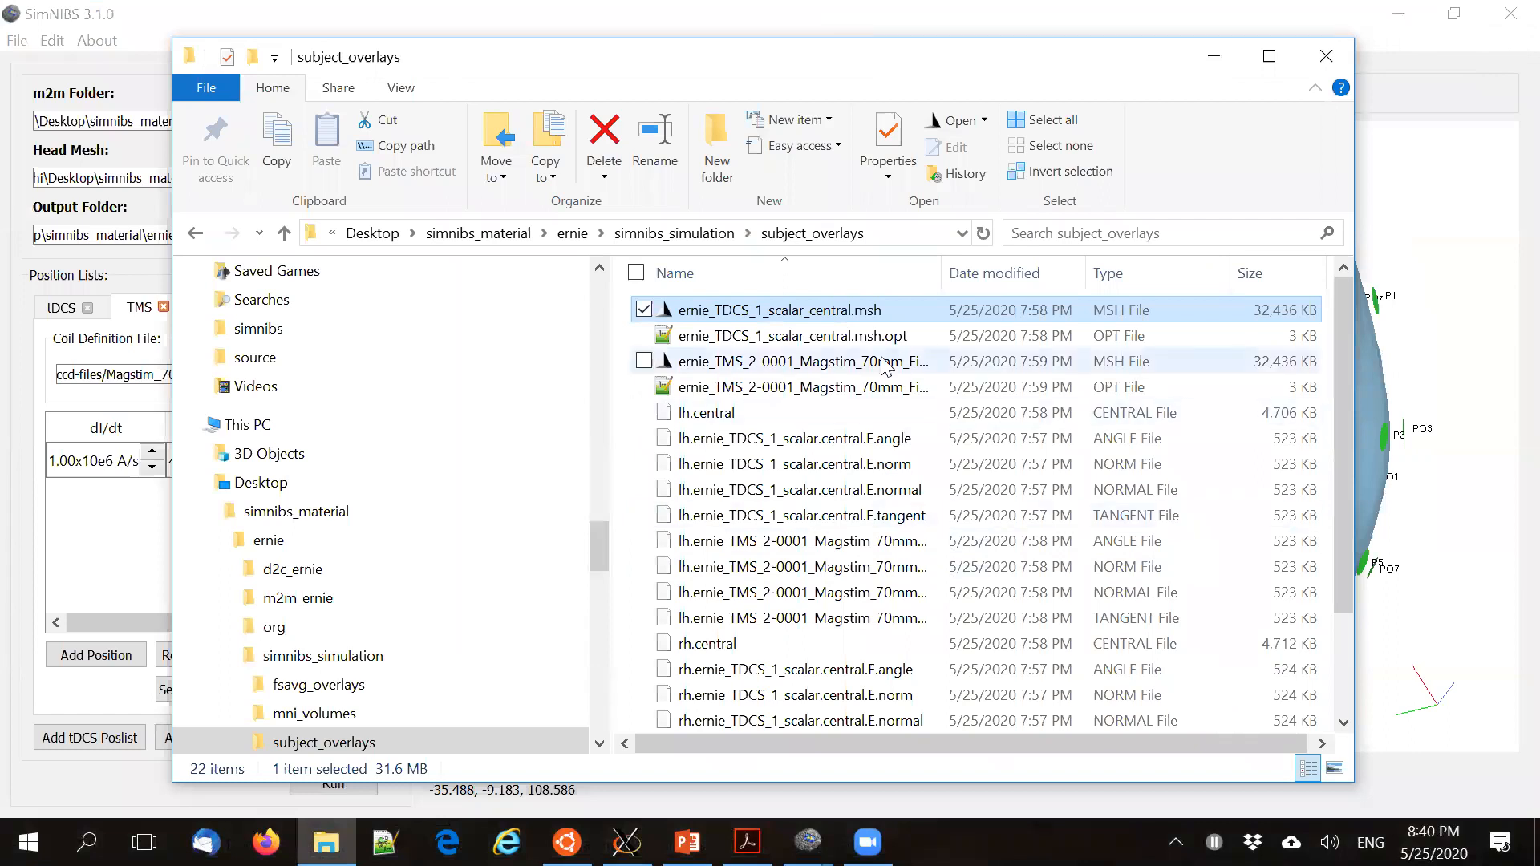
{"action": "left_click_drag", "start_coordinate": [942, 273], "coordinate": [1021, 309]}
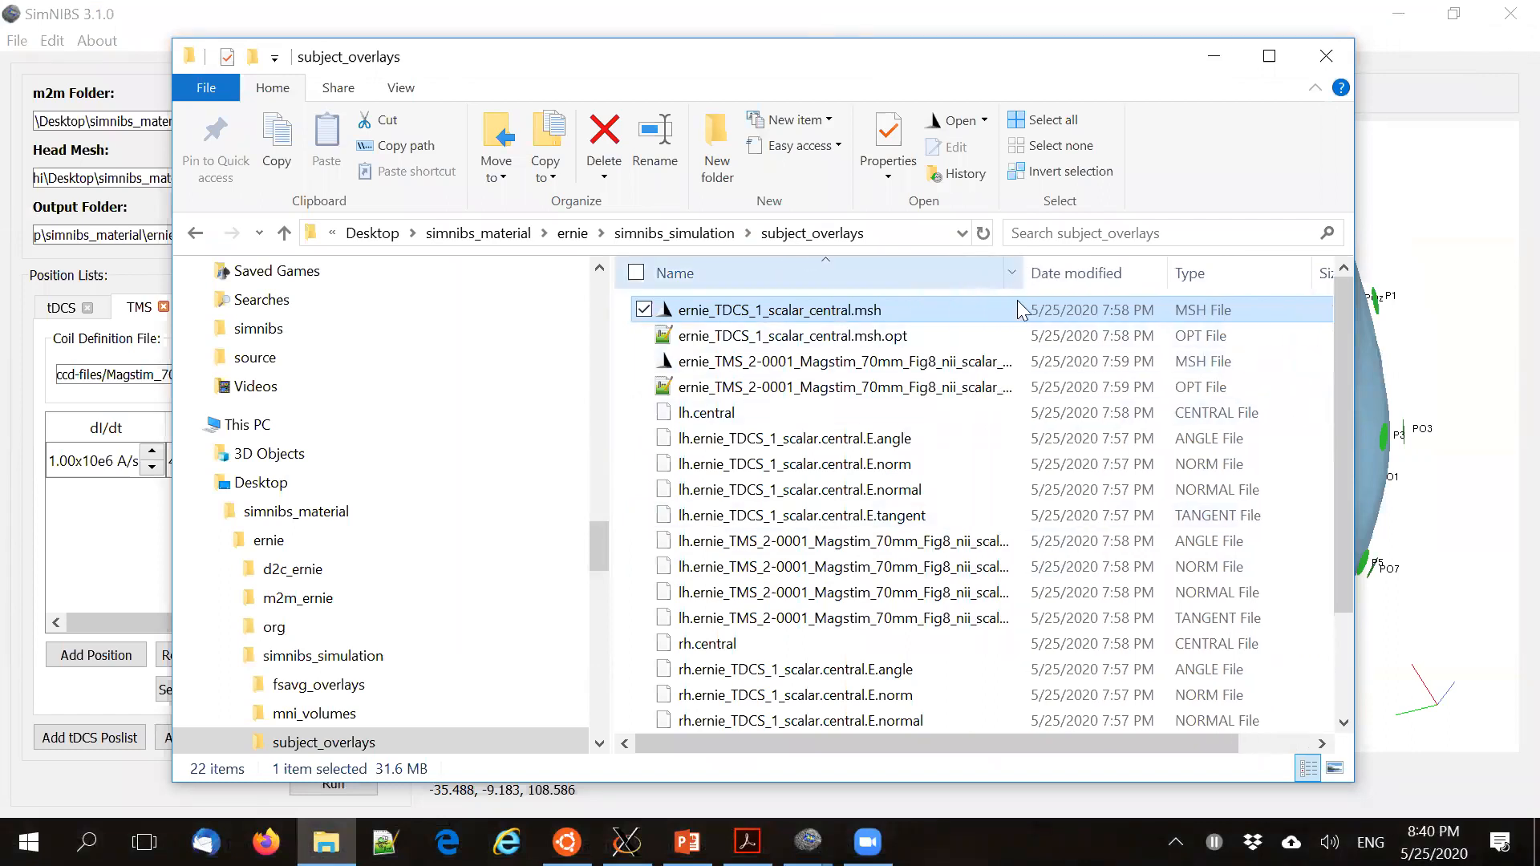
{"action": "left_click", "coordinate": [818, 367]}
{"action": "double_click", "coordinate": [816, 370]}
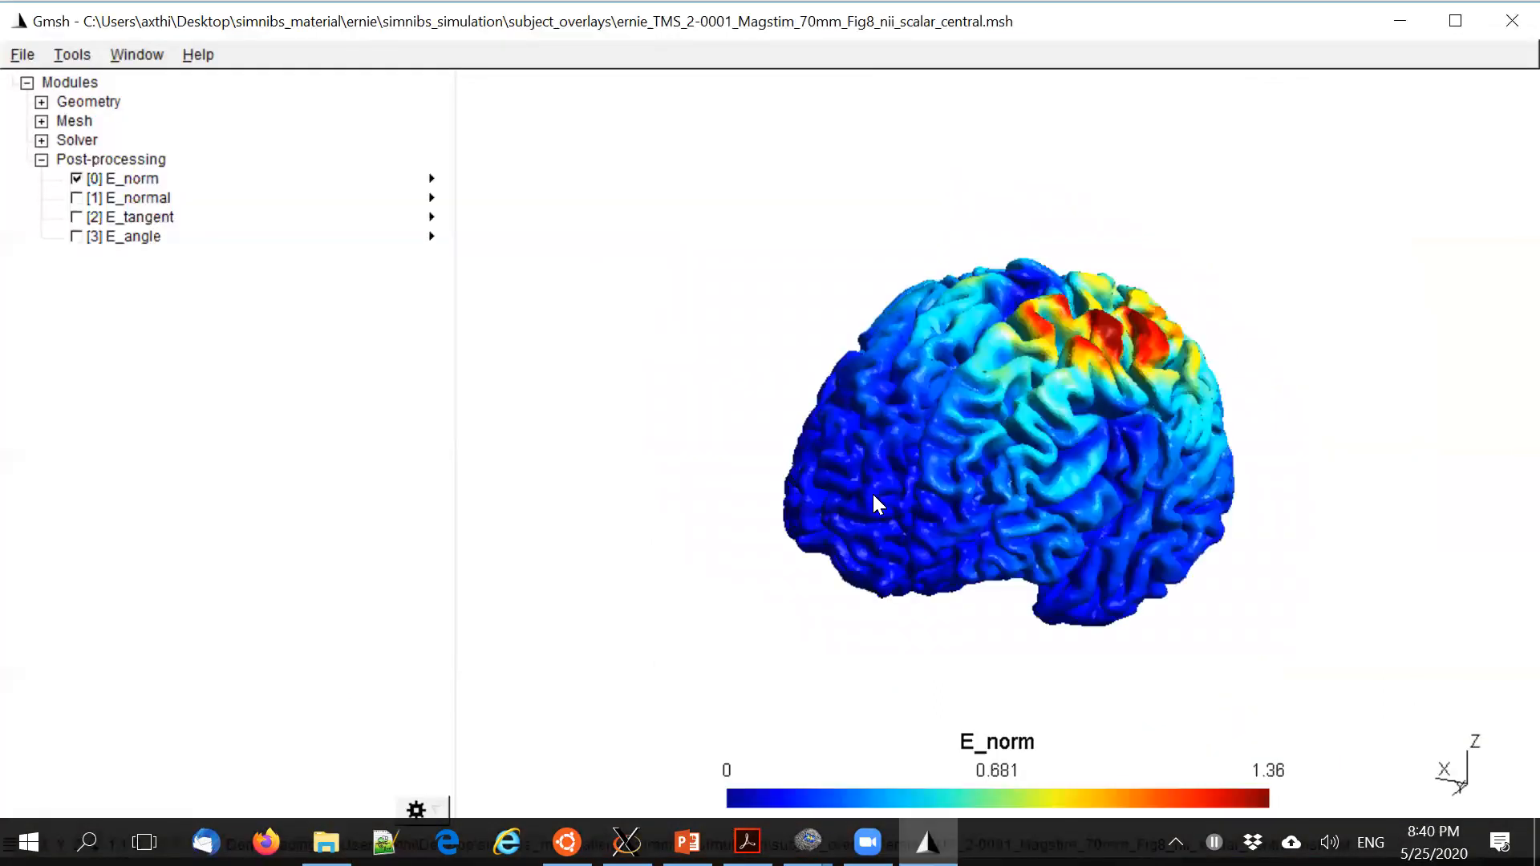
{"action": "left_click_drag", "start_coordinate": [954, 516], "coordinate": [1108, 625]}
{"action": "scroll", "coordinate": [1091, 510], "scroll_direction": "down", "scroll_amount": 7}
{"action": "right_click_drag", "start_coordinate": [1090, 510], "coordinate": [976, 491]}
{"action": "scroll", "coordinate": [1036, 488], "scroll_direction": "down", "scroll_amount": 5}
Display E_normal instead of E_norm for the TMS simulation and examine its pattern around the stimulated gyri
{"action": "left_click", "coordinate": [77, 198]}
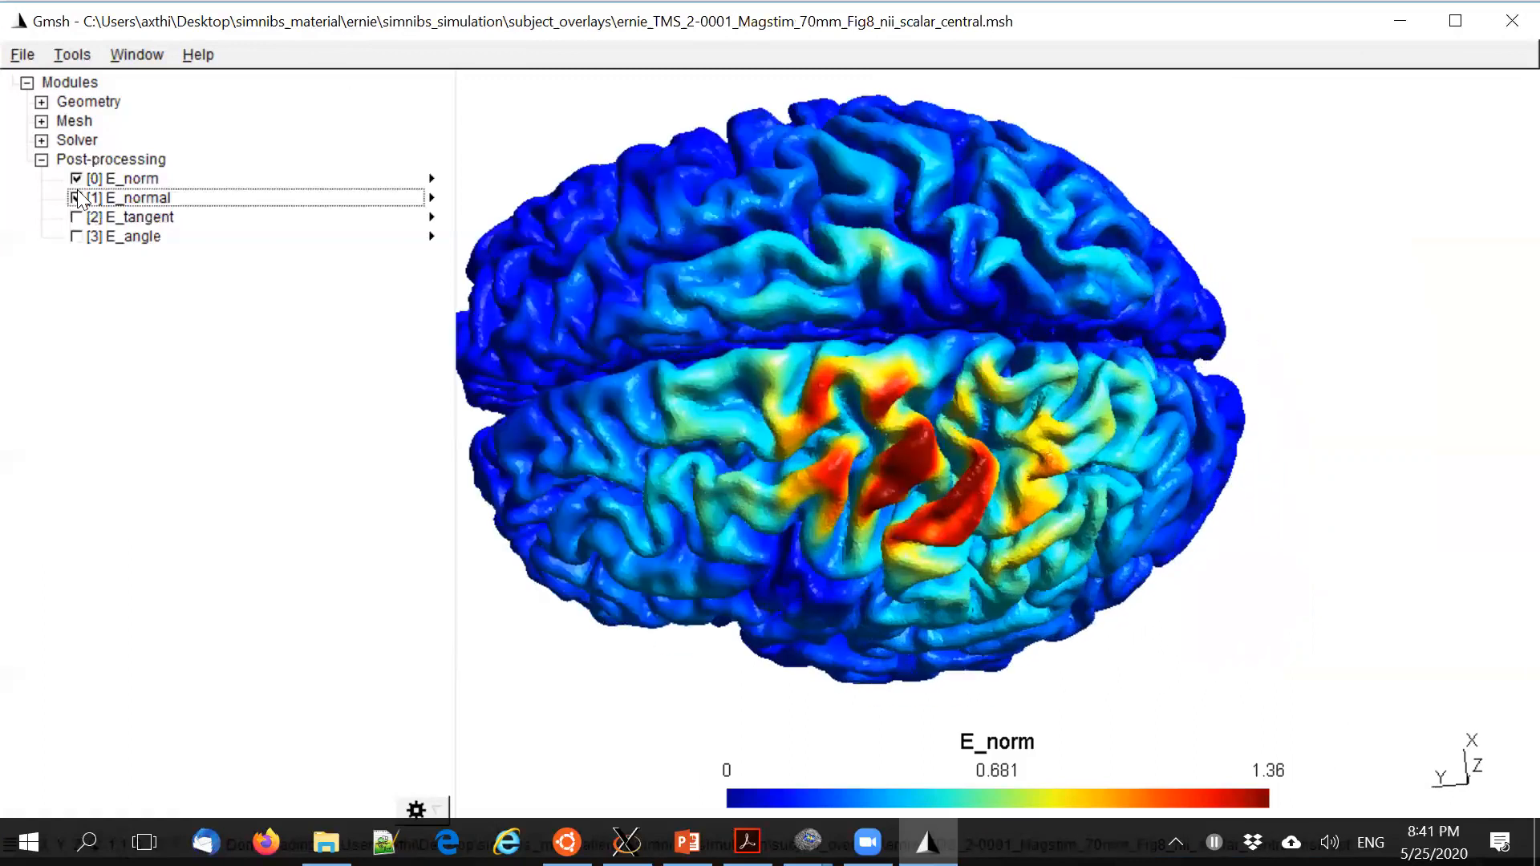
{"action": "left_click", "coordinate": [76, 178]}
{"action": "left_click_drag", "start_coordinate": [752, 515], "coordinate": [856, 554]}
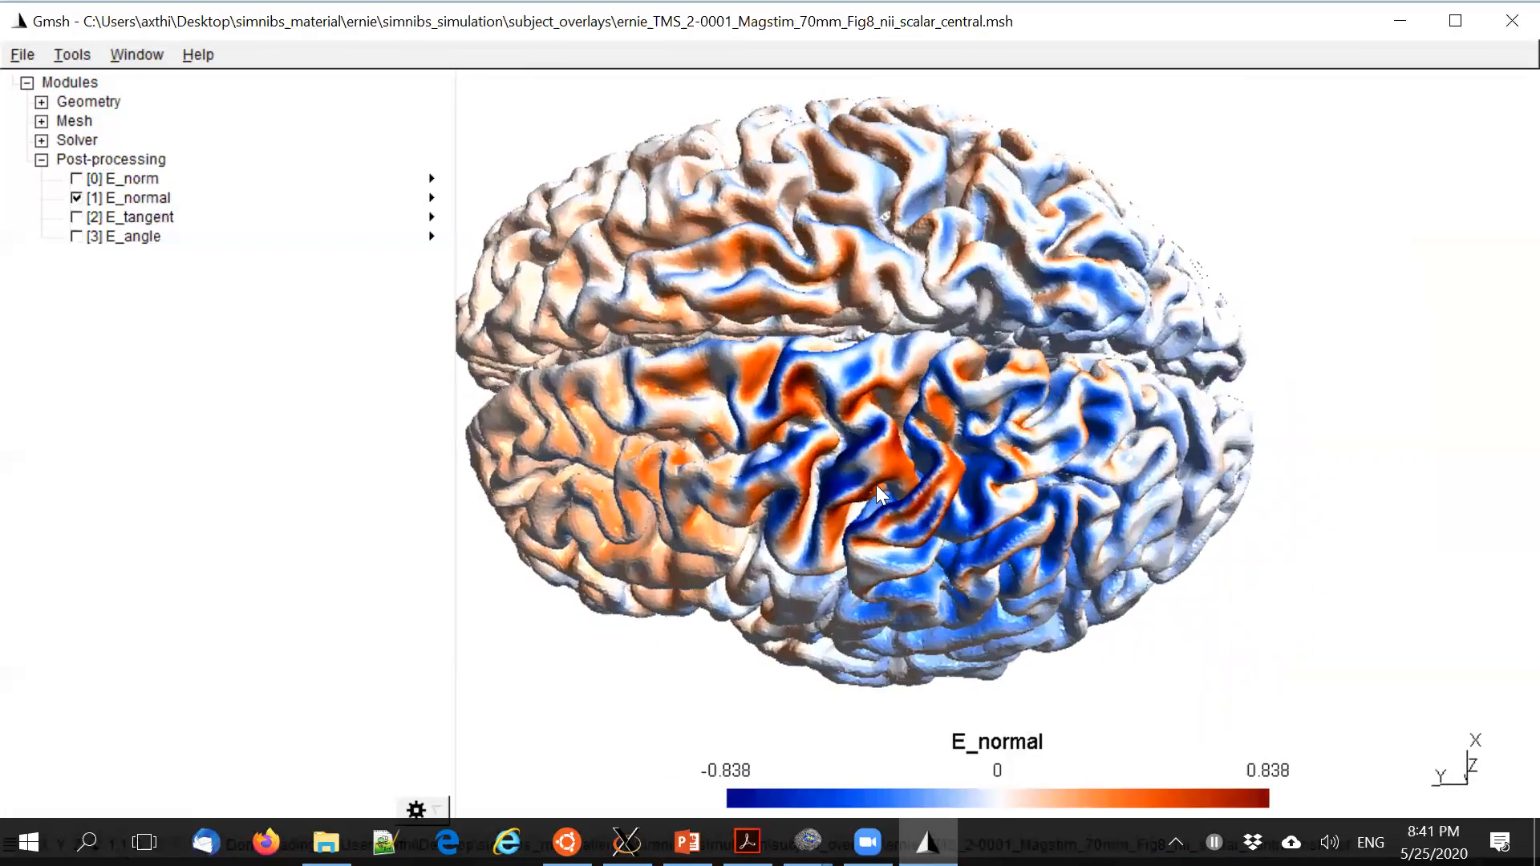
{"action": "left_click_drag", "start_coordinate": [877, 485], "coordinate": [879, 476]}
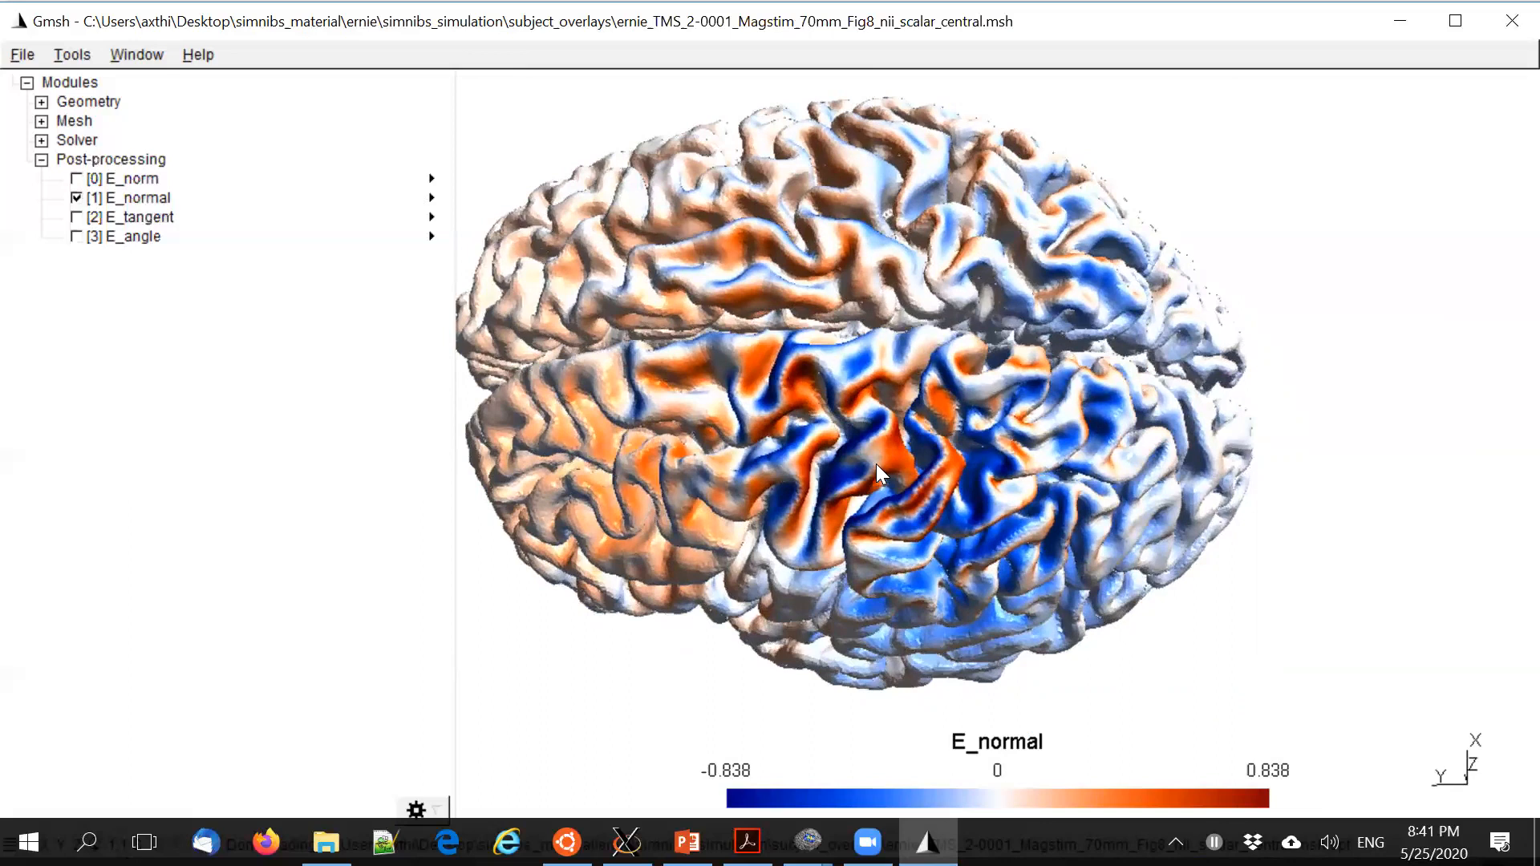
{"action": "left_click_drag", "start_coordinate": [864, 466], "coordinate": [951, 483]}
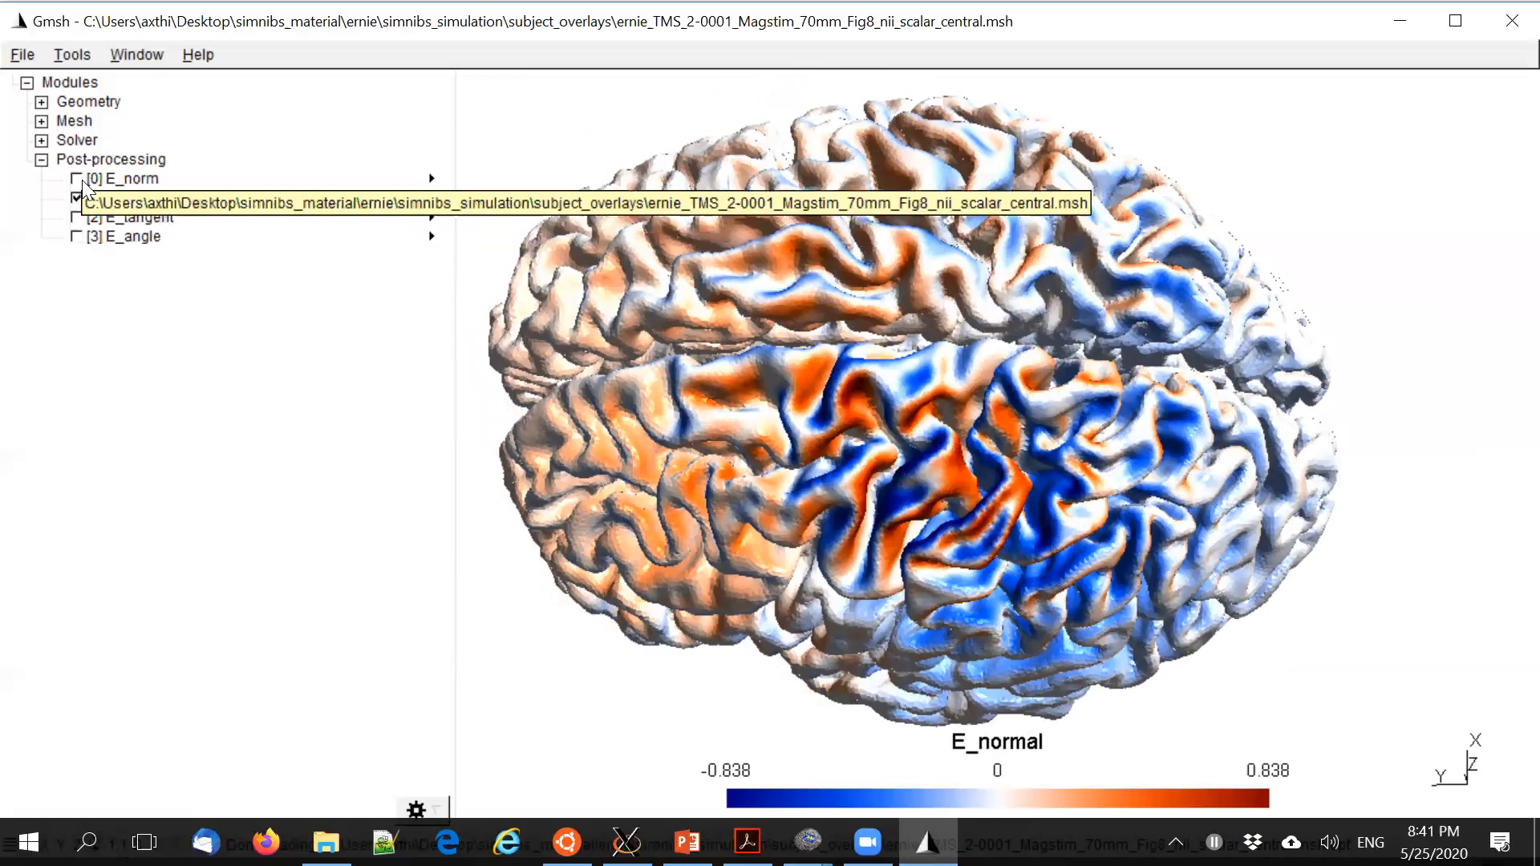
Show E_norm instead of E_normal again for comparison, and close the Gmsh window
{"action": "left_click", "coordinate": [77, 179]}
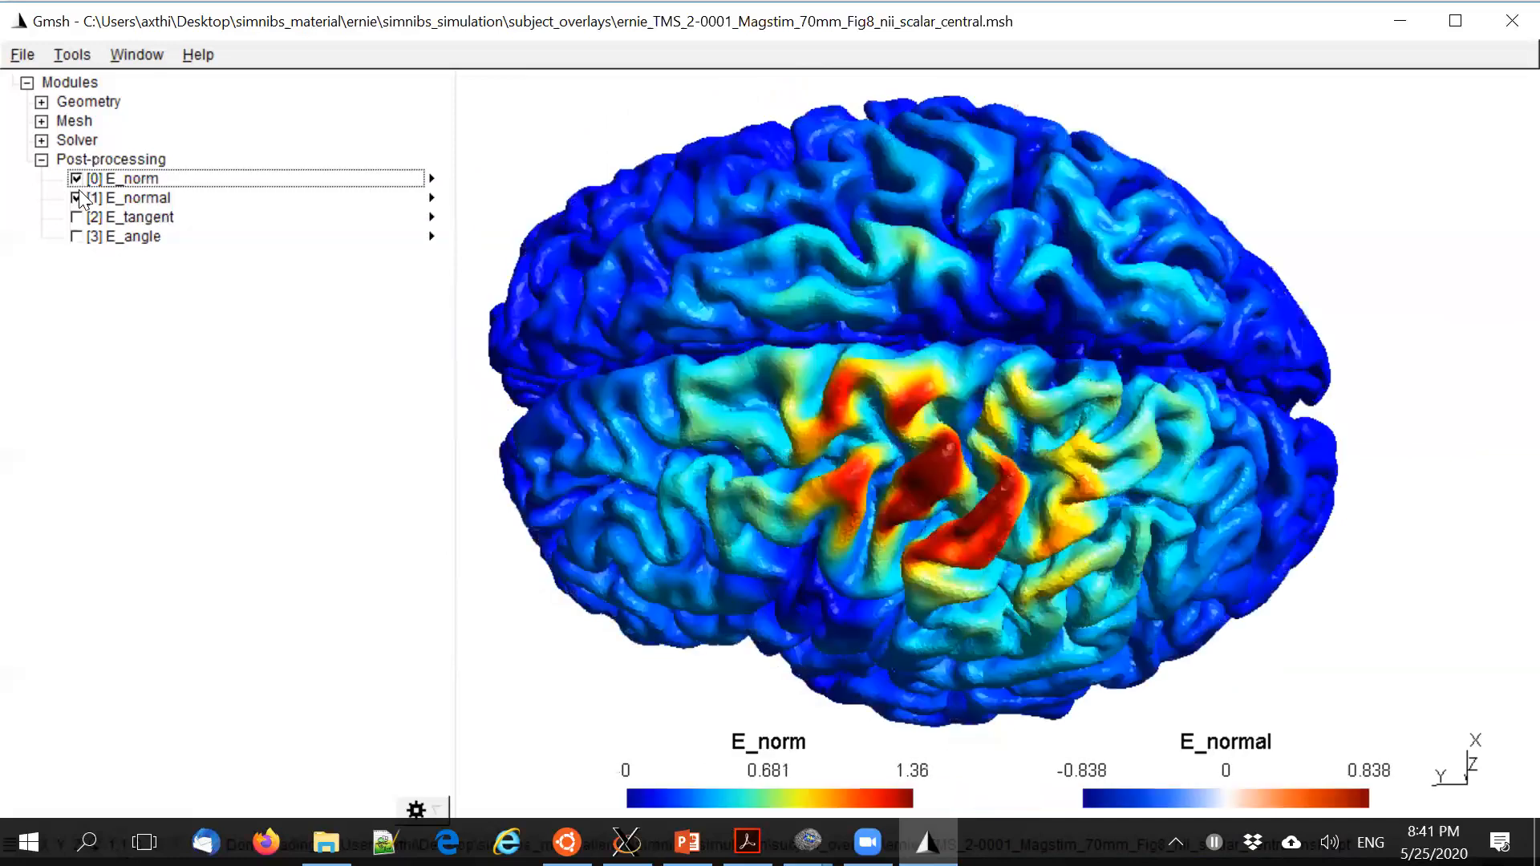
{"action": "left_click", "coordinate": [77, 198]}
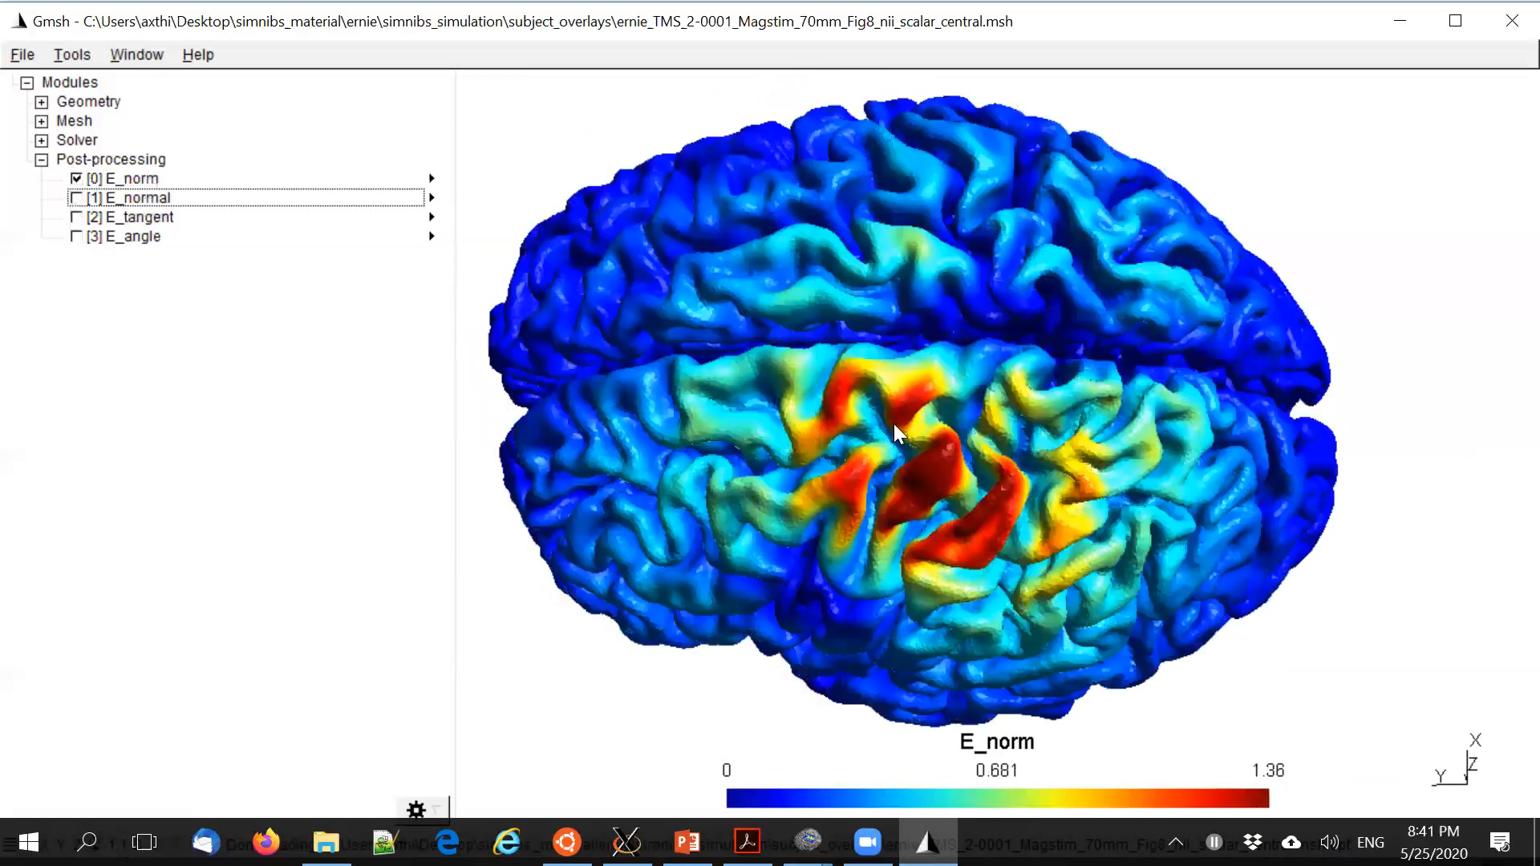
{"action": "left_click", "coordinate": [1508, 24]}
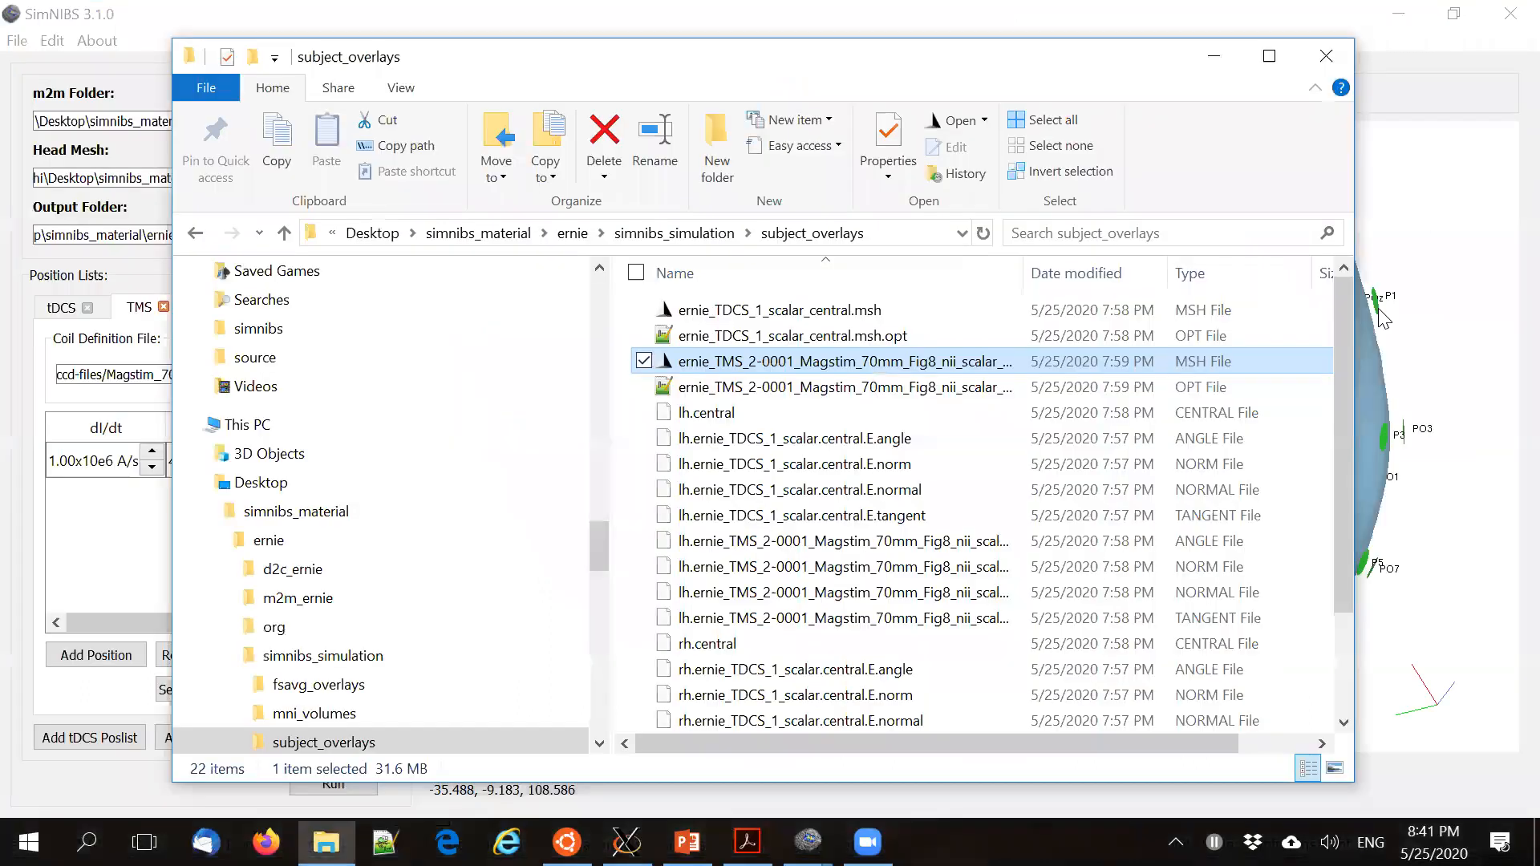
Widen the file name column in subject_overlays and review the mesh files and the lh and rh overlay files for both simulations
{"action": "double_click", "coordinate": [1164, 38]}
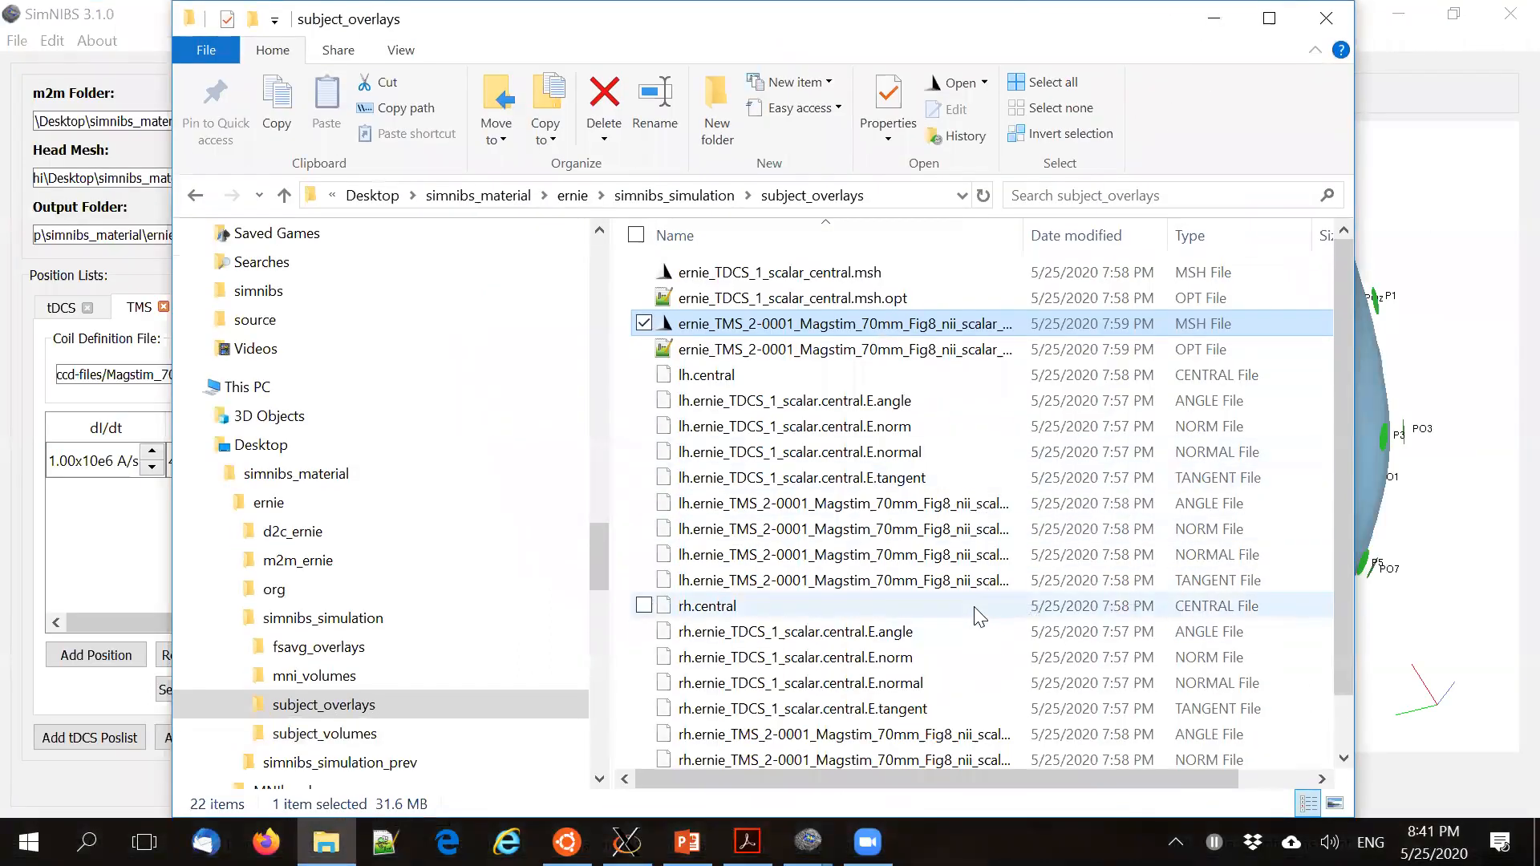
{"action": "left_click_drag", "start_coordinate": [1024, 232], "coordinate": [1172, 234]}
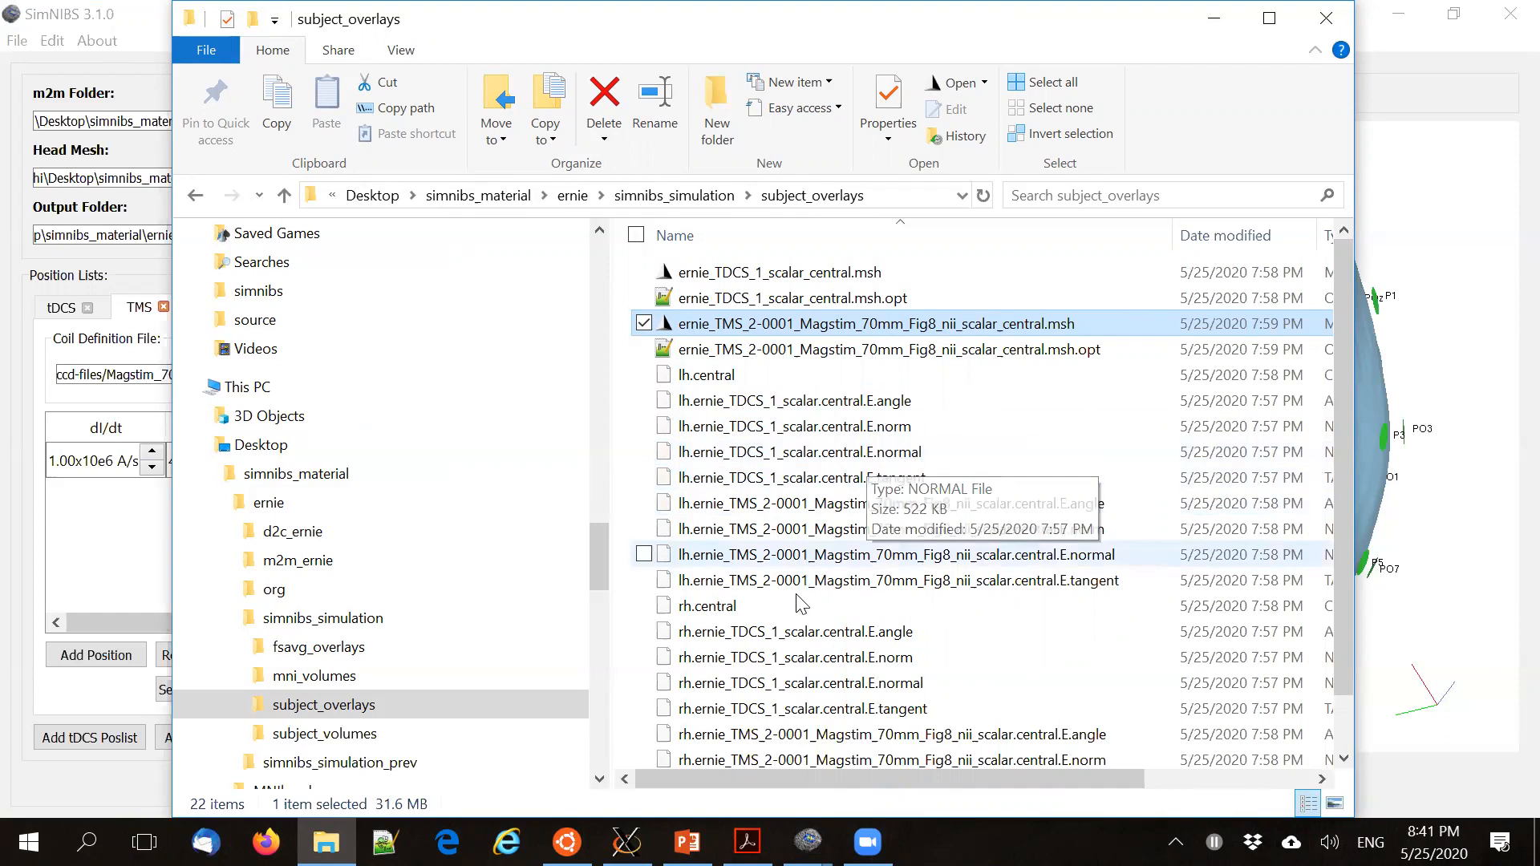
{"action": "scroll", "coordinate": [911, 553], "scroll_direction": "down", "scroll_amount": 1}
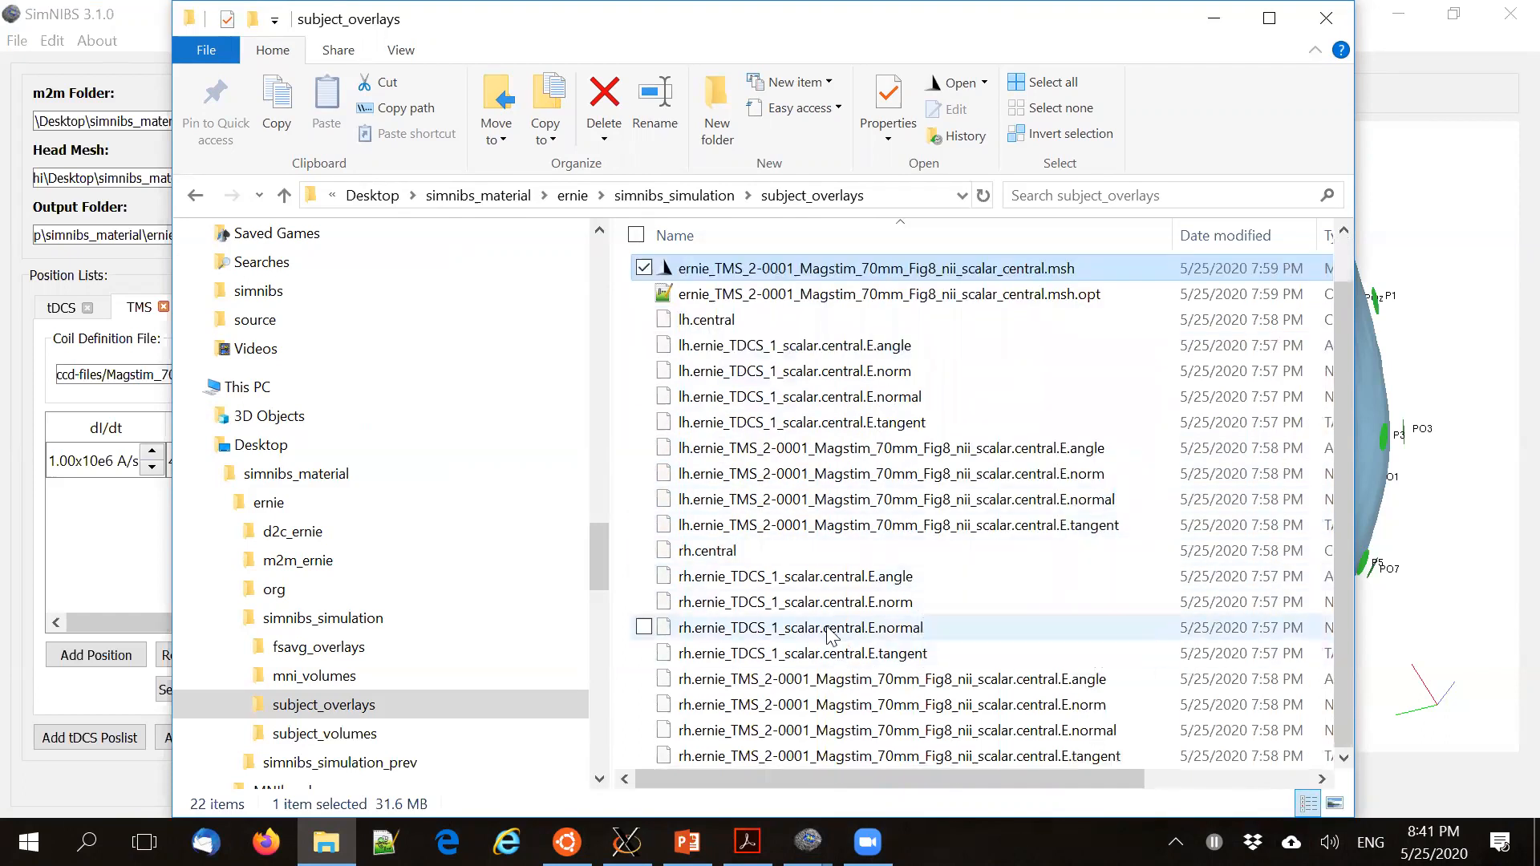
{"action": "scroll", "coordinate": [734, 630], "scroll_direction": "up", "scroll_amount": 1}
{"action": "scroll", "coordinate": [736, 630], "scroll_direction": "down", "scroll_amount": 1}
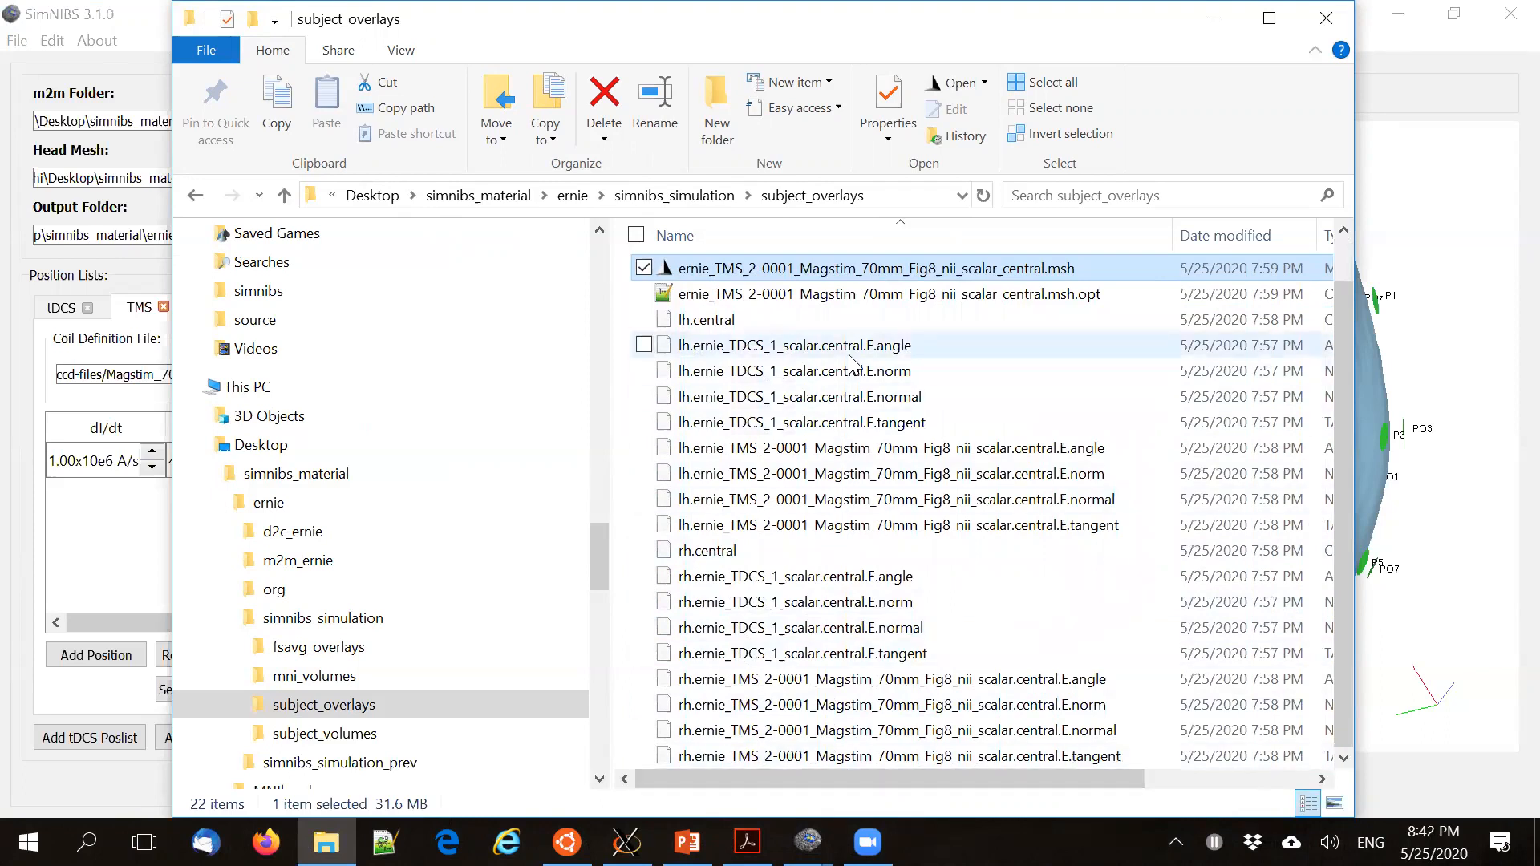
{"action": "scroll", "coordinate": [864, 714], "scroll_direction": "up", "scroll_amount": 1}
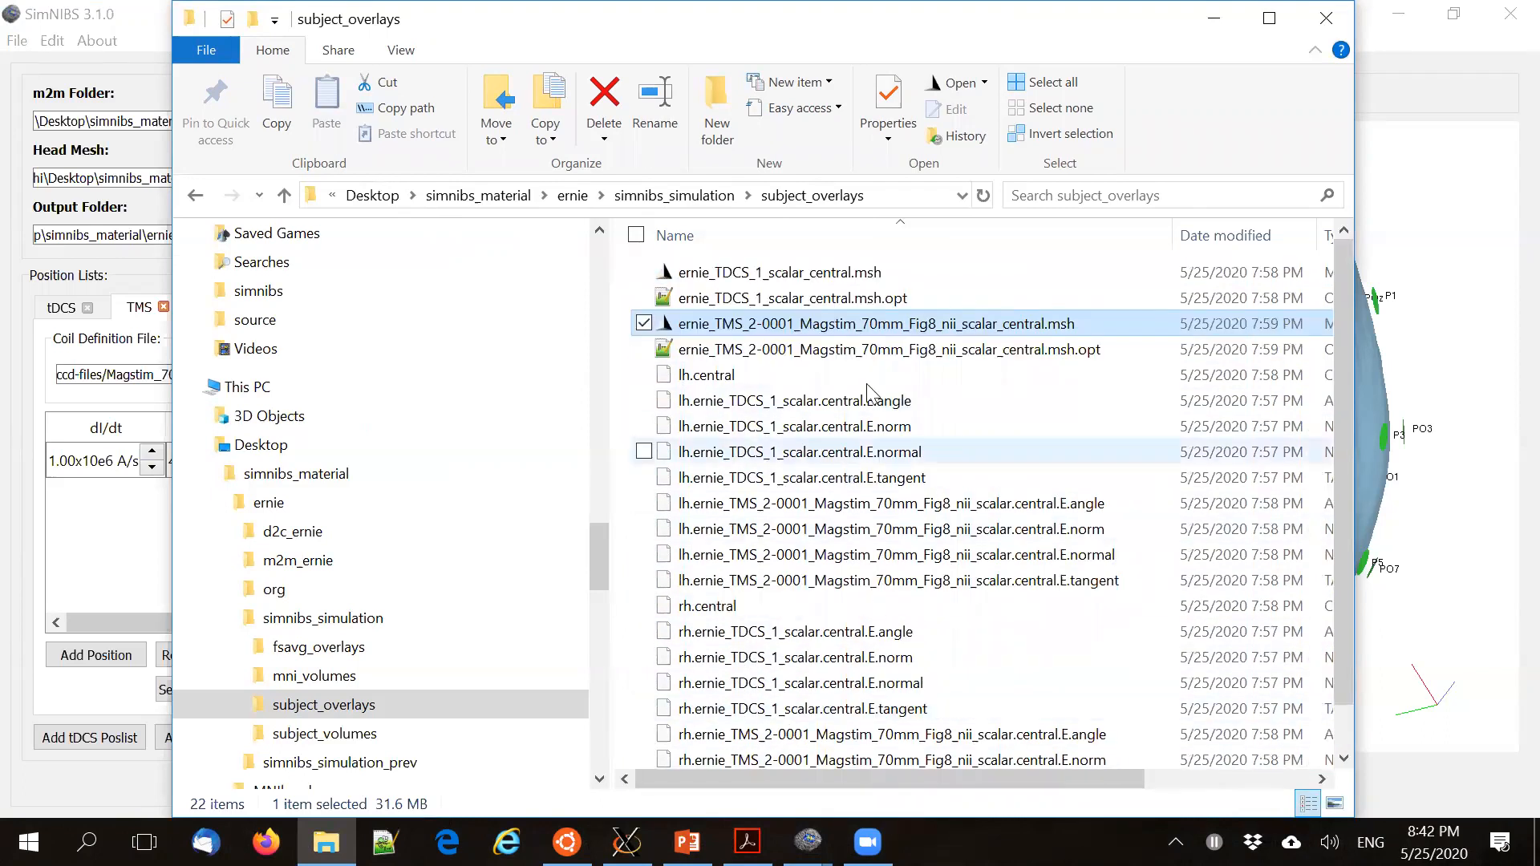
{"action": "mouse_move", "coordinate": [864, 405]}
{"action": "left_click", "coordinate": [805, 277], "text": "ctrl"}
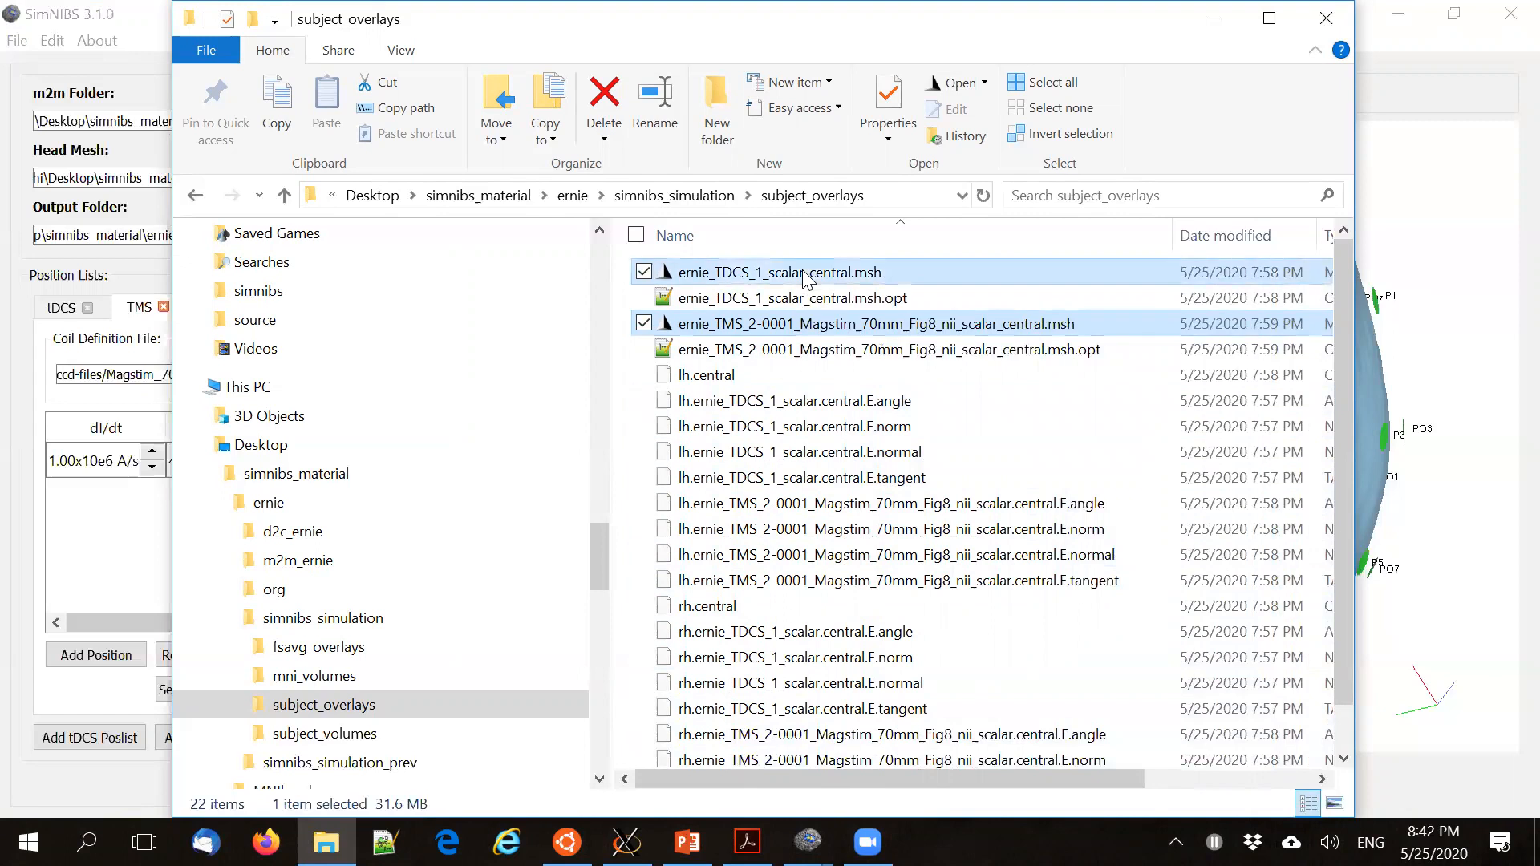
{"action": "left_click", "coordinate": [869, 456]}
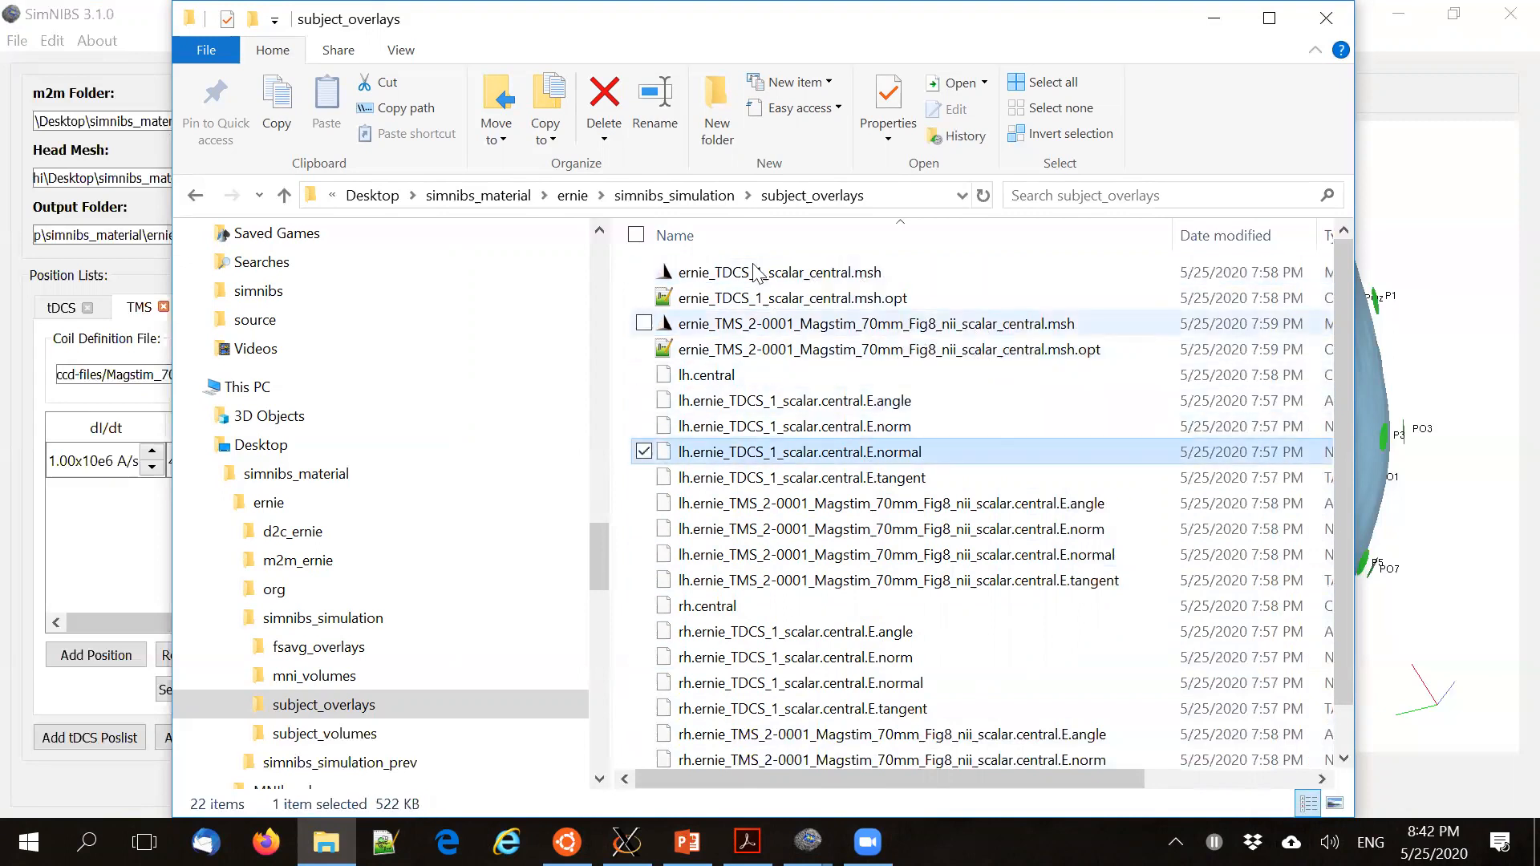
Open ernie_TDCS_1_scalar_fsavg.msh from the fsavg_overlays folder of simnibs_simulation and examine E_norm on both hemispheres of the fsaverage surface
{"action": "left_click", "coordinate": [686, 198]}
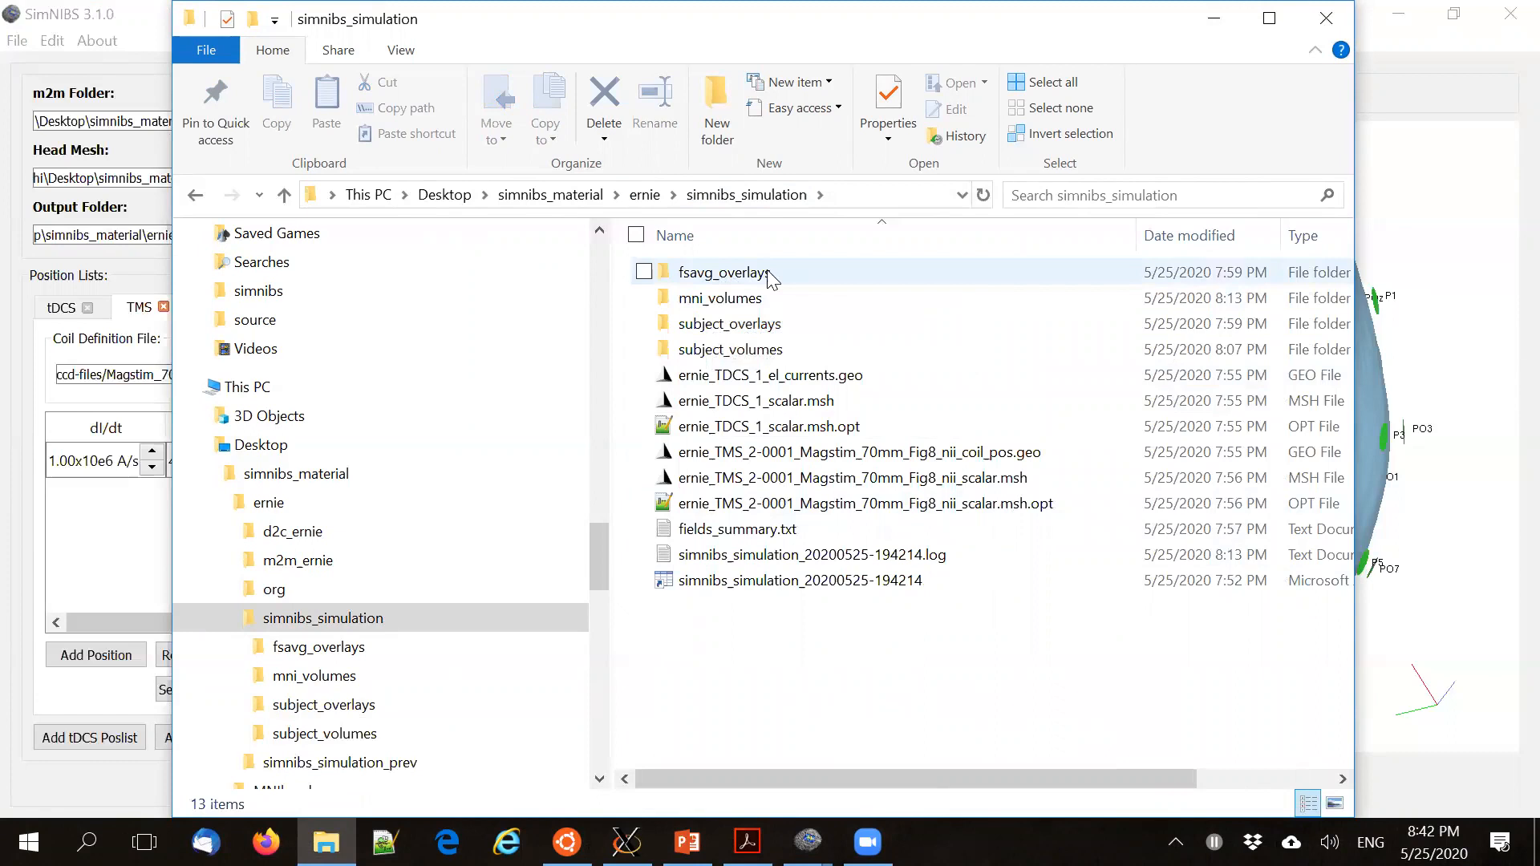
{"action": "double_click", "coordinate": [724, 273]}
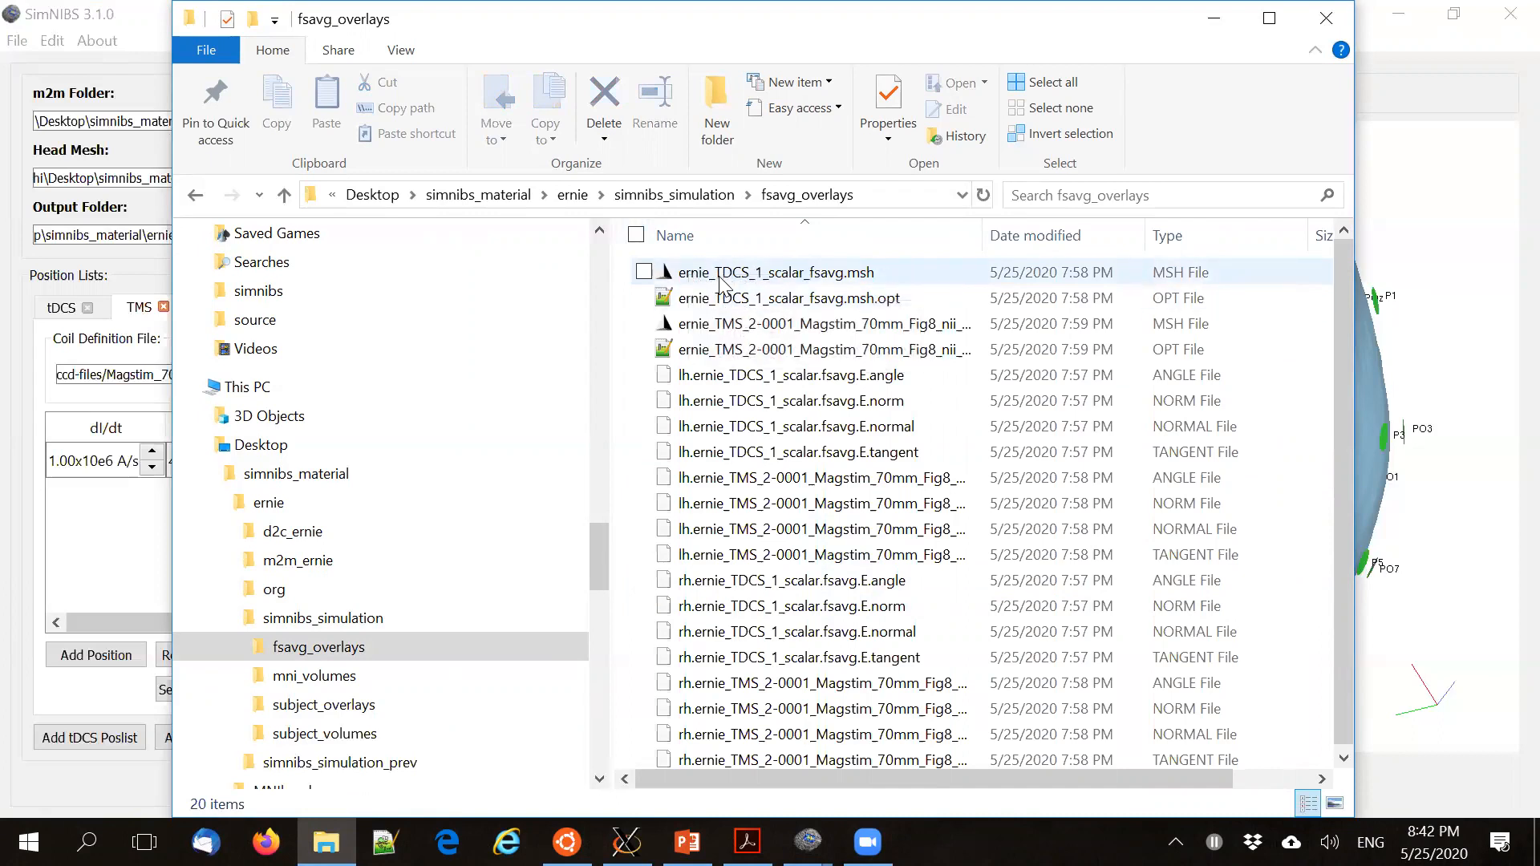
{"action": "double_click", "coordinate": [762, 273]}
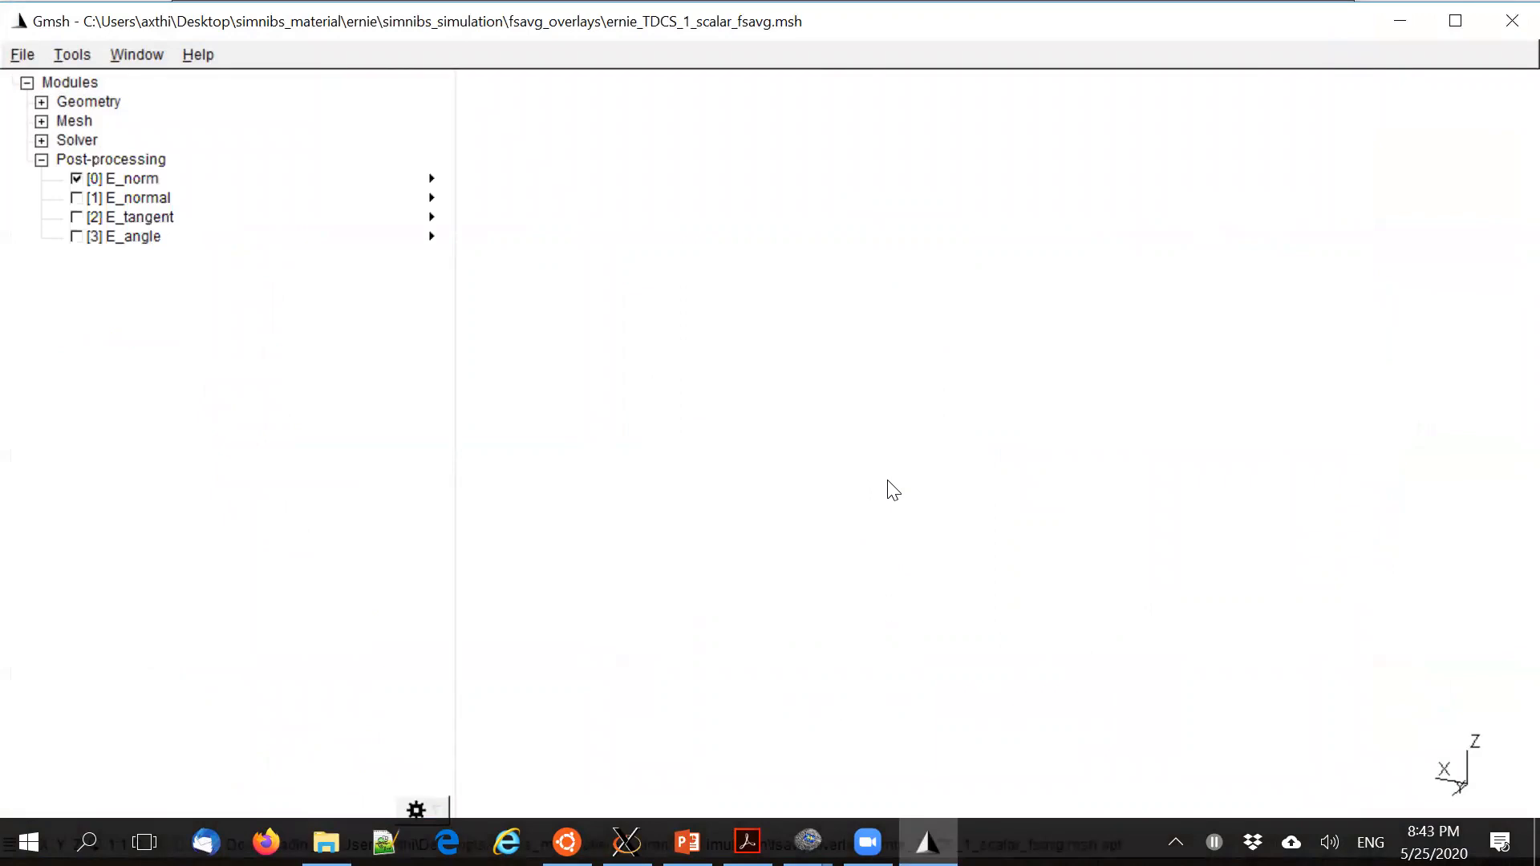
{"action": "left_click_drag", "start_coordinate": [1027, 502], "coordinate": [968, 603]}
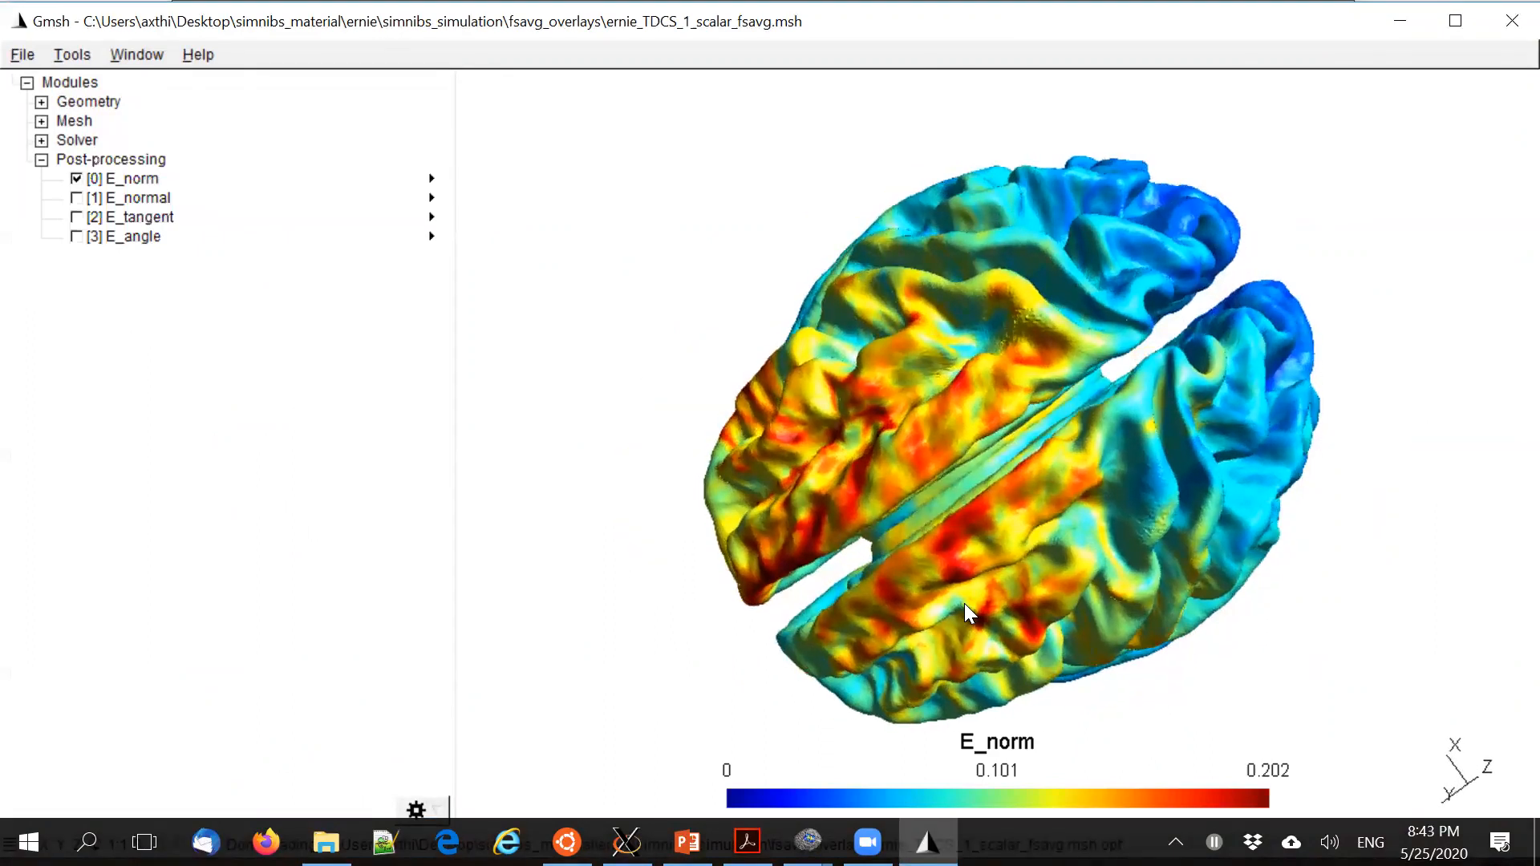
{"action": "left_click_drag", "start_coordinate": [1009, 568], "coordinate": [1044, 523]}
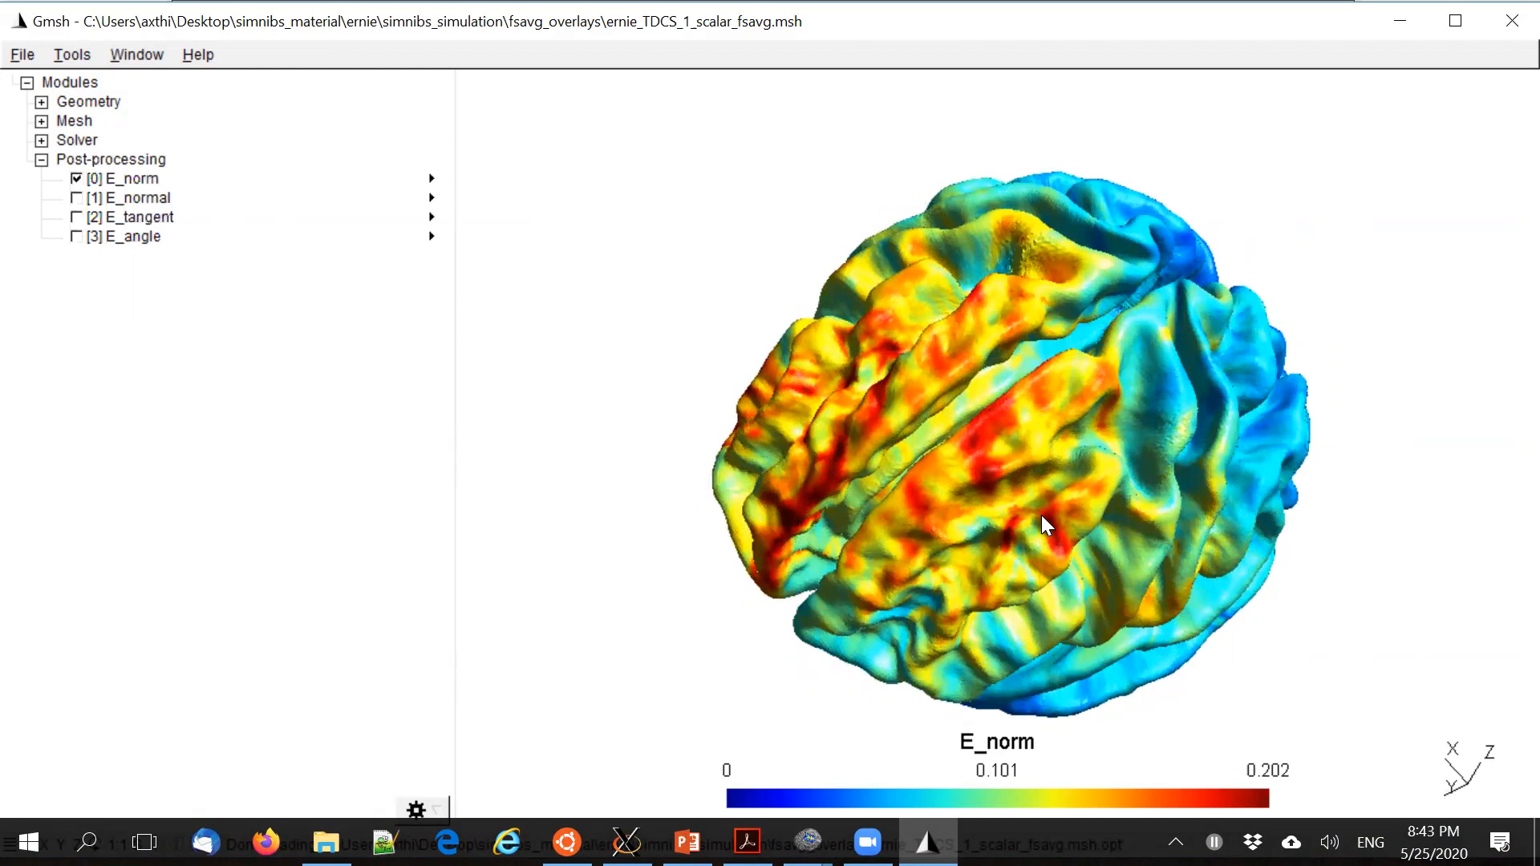
{"action": "scroll", "coordinate": [1043, 517], "scroll_direction": "up", "scroll_amount": 1}
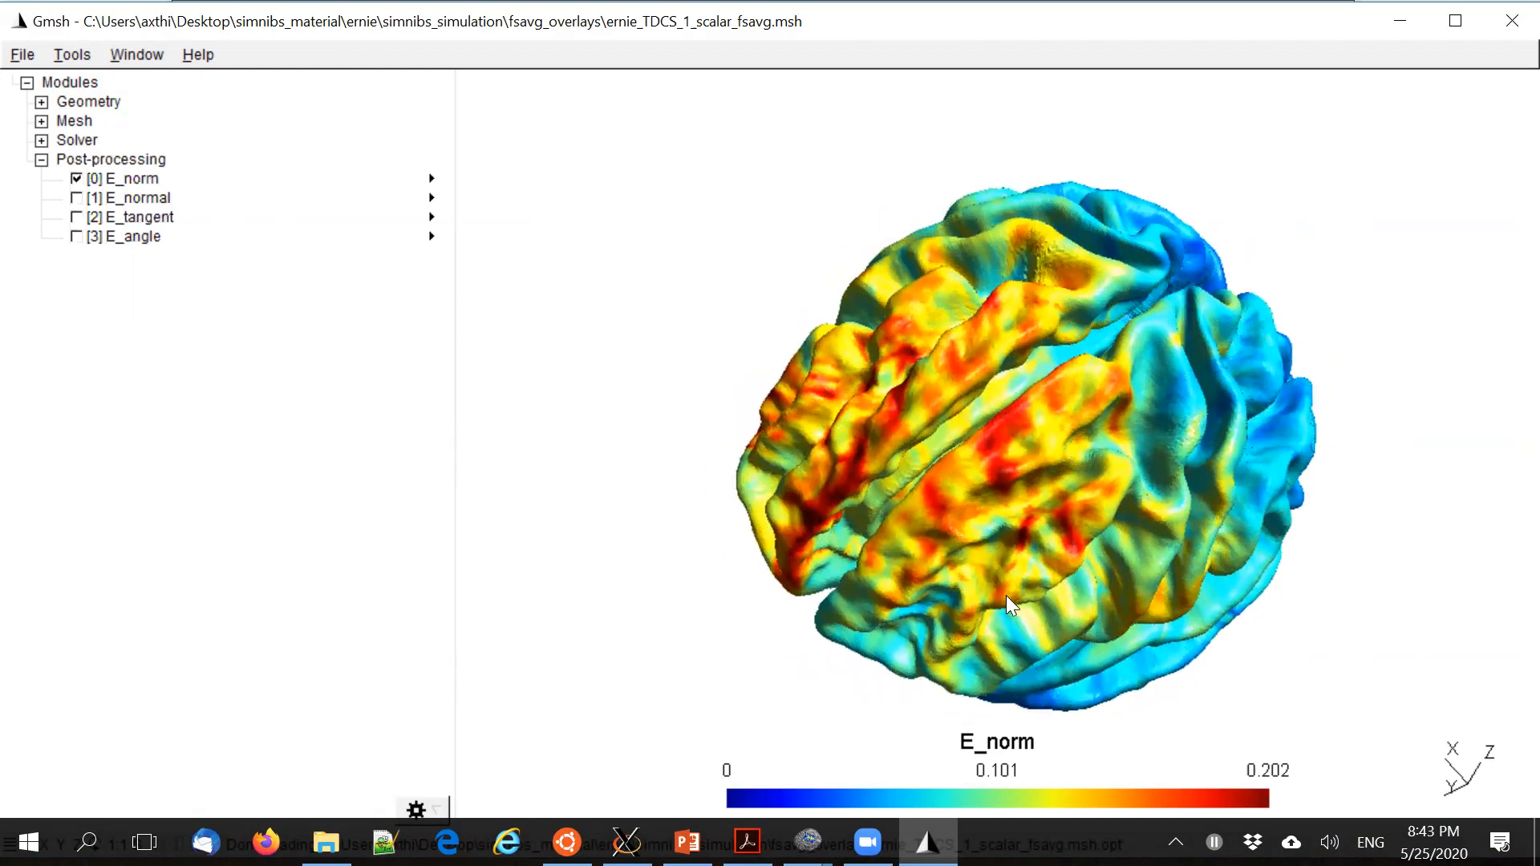
{"action": "mouse_move", "coordinate": [944, 592]}
{"action": "left_mouse_down"}
{"action": "mouse_move", "coordinate": [1059, 631]}
{"action": "mouse_move", "coordinate": [1035, 618]}
{"action": "mouse_move", "coordinate": [1051, 631]}
{"action": "mouse_move", "coordinate": [1044, 581]}
{"action": "mouse_move", "coordinate": [946, 602]}
{"action": "mouse_move", "coordinate": [931, 582]}
{"action": "left_mouse_up"}
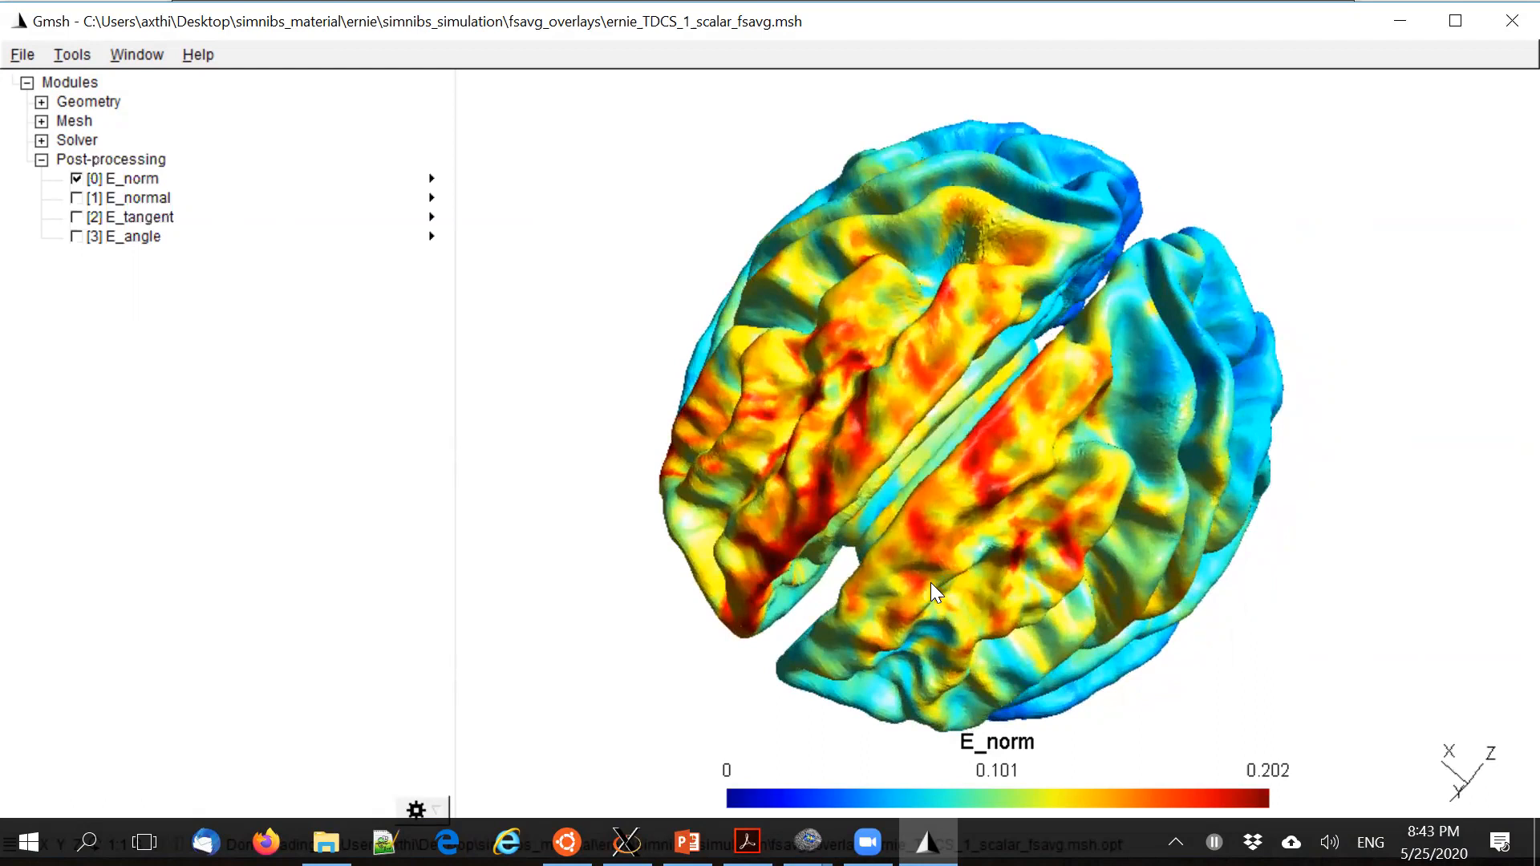
{"action": "left_click_drag", "start_coordinate": [883, 447], "coordinate": [962, 451]}
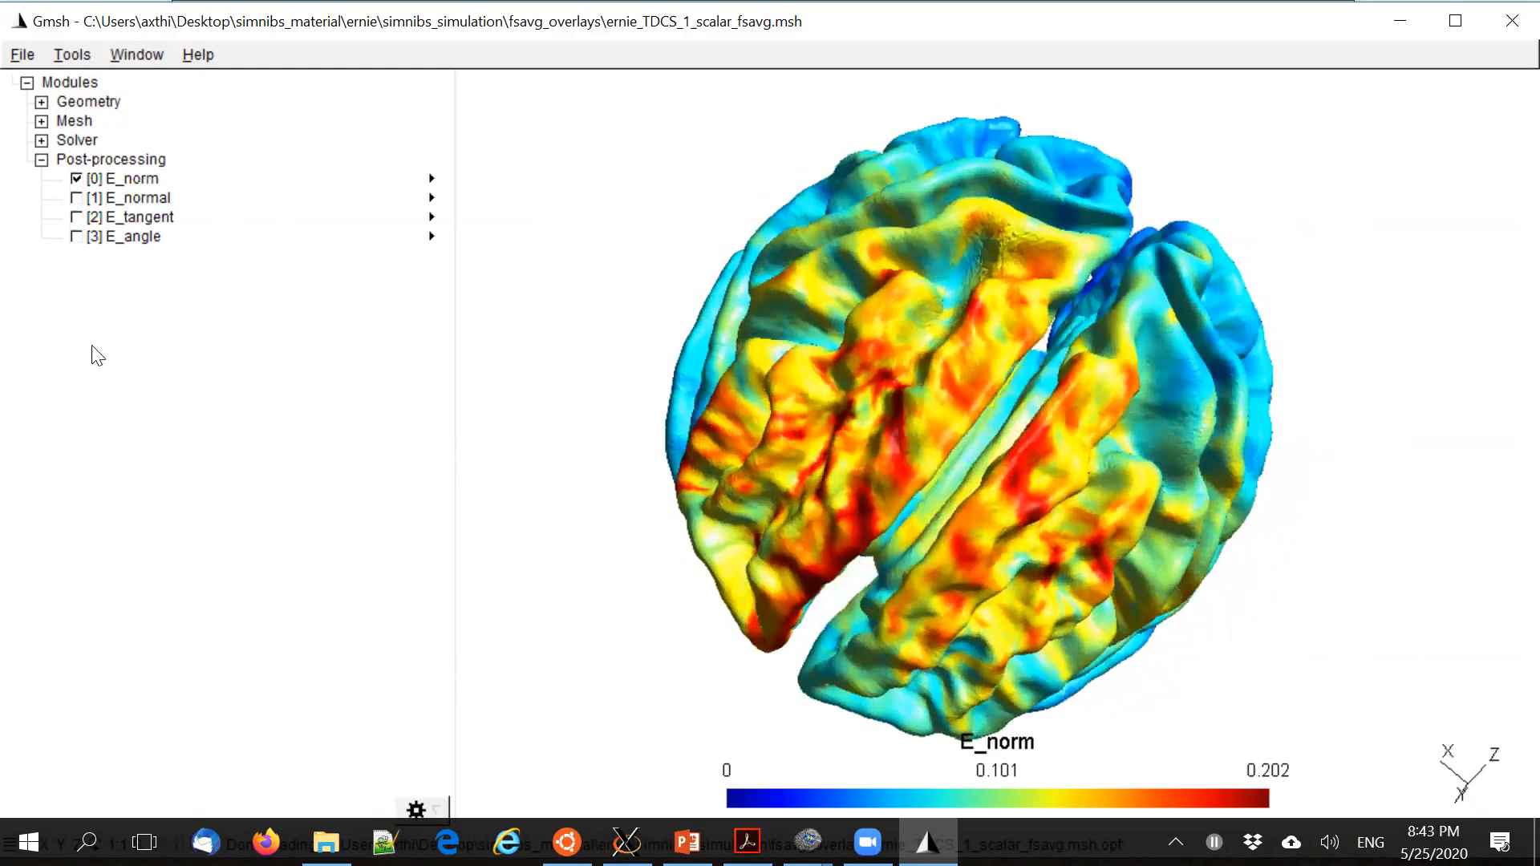
Display E_normal instead of E_norm on the fsaverage surface, examine its pattern from several angles, and close the Gmsh window
{"action": "left_click", "coordinate": [76, 178]}
{"action": "left_click", "coordinate": [76, 197]}
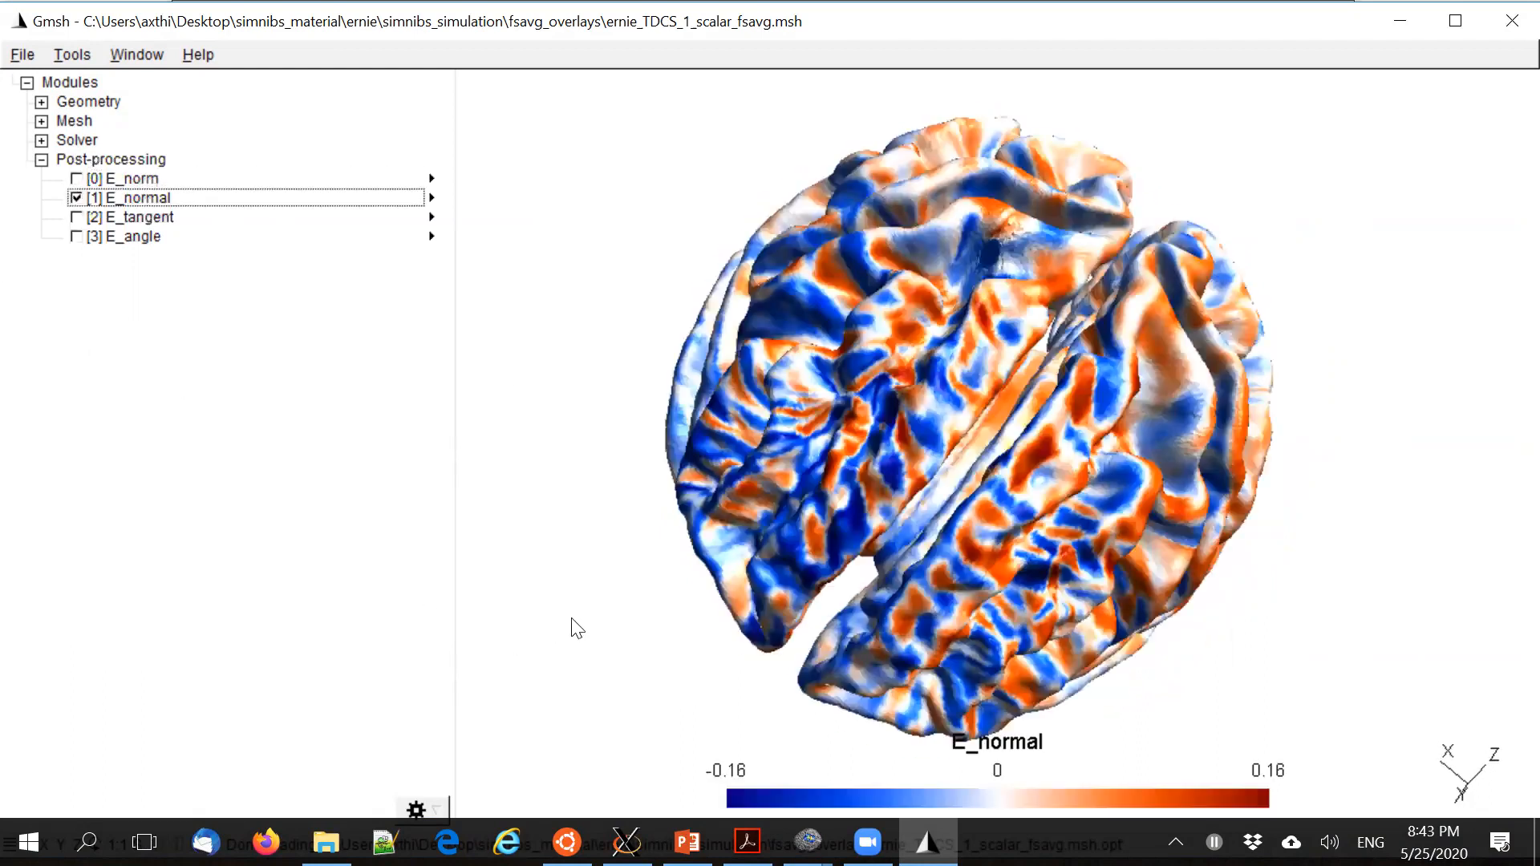
{"action": "left_click_drag", "start_coordinate": [1017, 597], "coordinate": [829, 500]}
{"action": "mouse_move", "coordinate": [843, 409]}
{"action": "left_mouse_down"}
{"action": "mouse_move", "coordinate": [871, 400]}
{"action": "mouse_move", "coordinate": [830, 395]}
{"action": "left_mouse_up"}
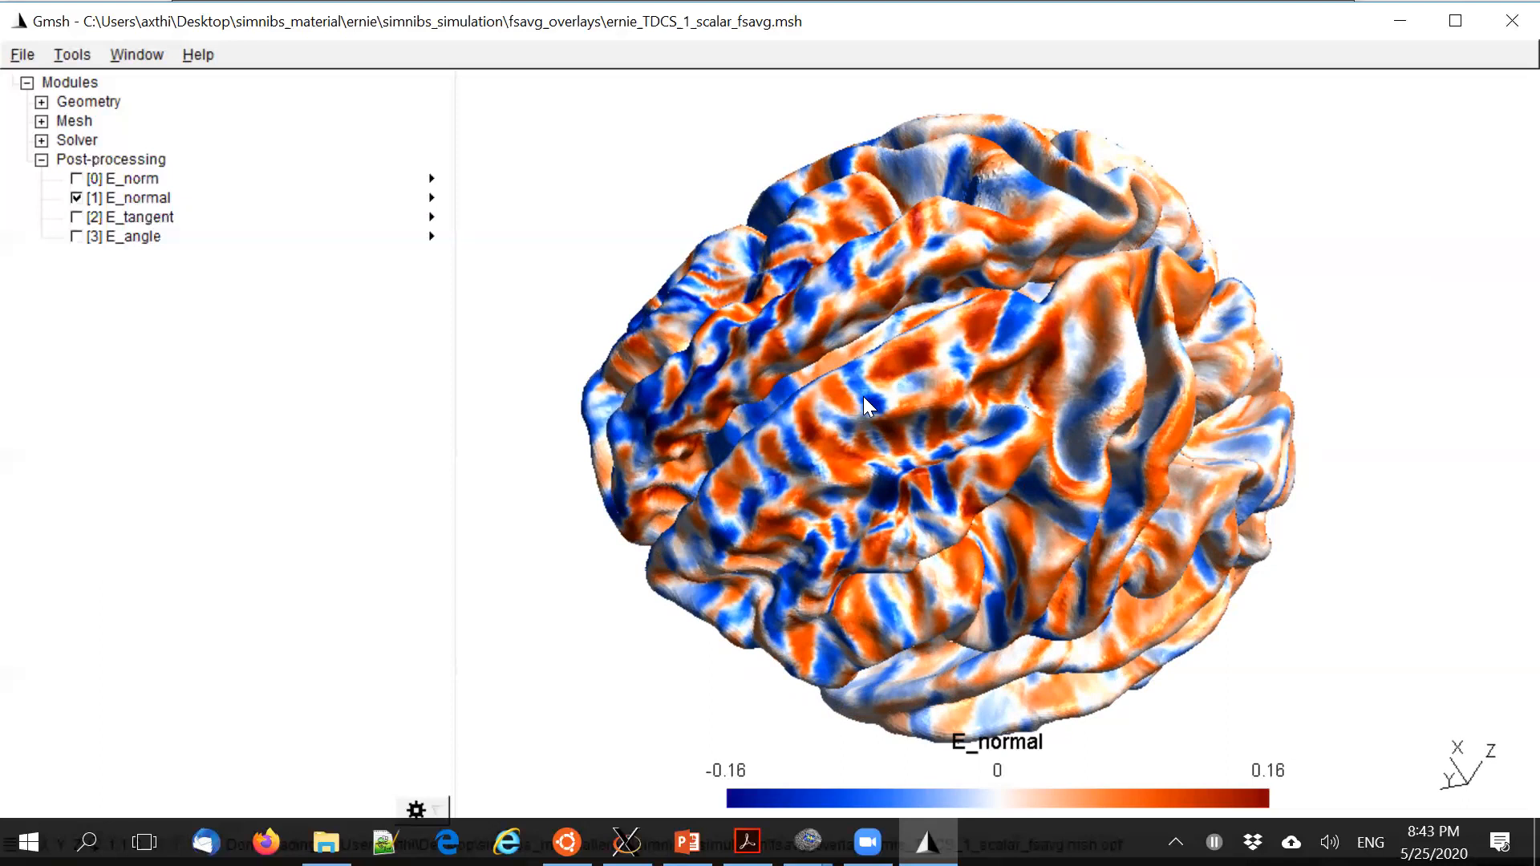
{"action": "left_click_drag", "start_coordinate": [881, 406], "coordinate": [904, 449]}
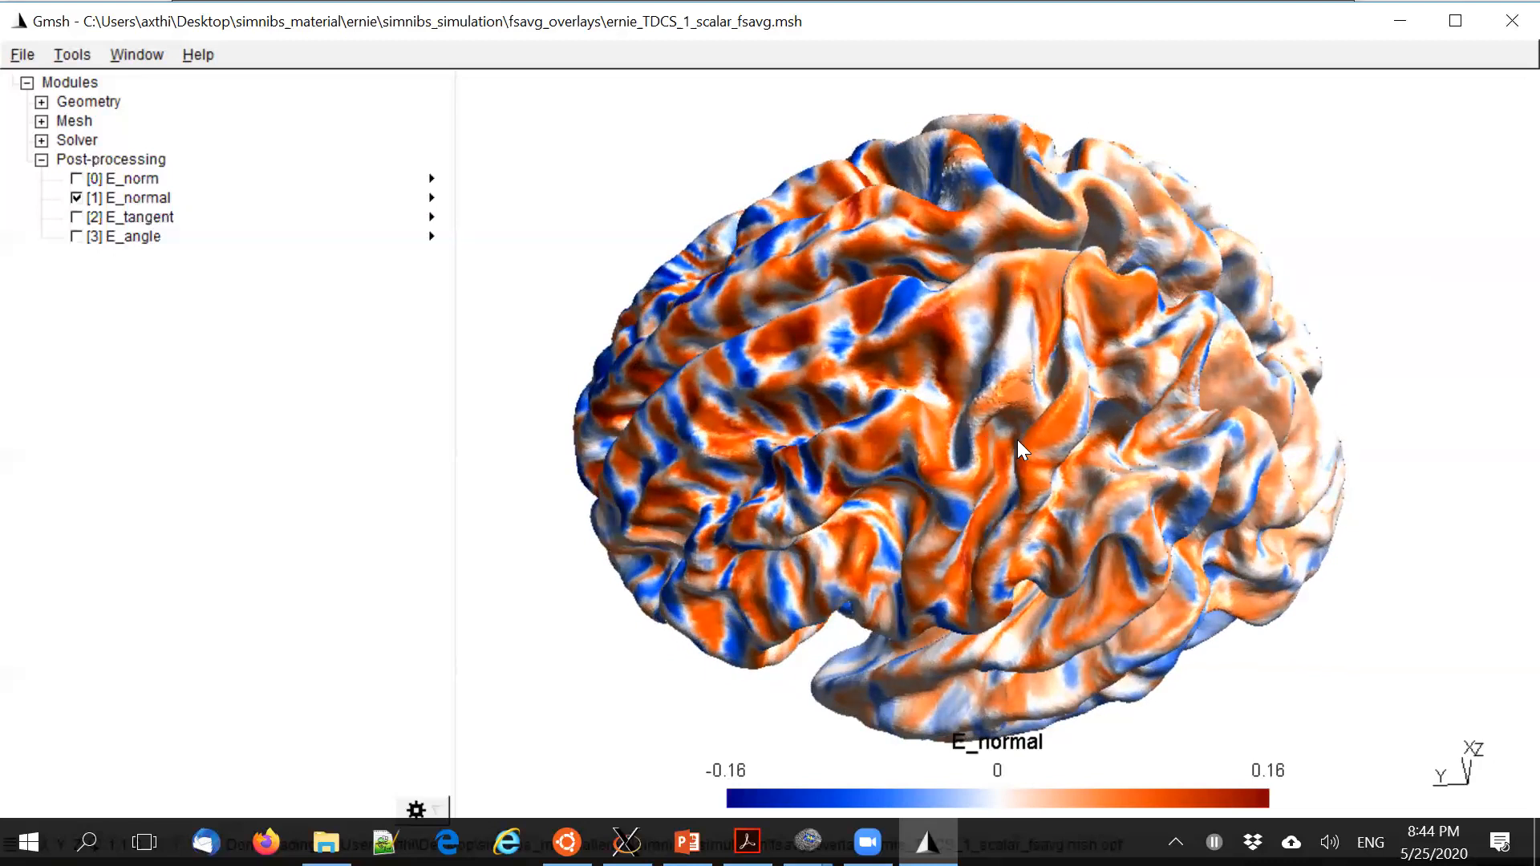
{"action": "left_click_drag", "start_coordinate": [1008, 386], "coordinate": [1085, 401]}
{"action": "left_click_drag", "start_coordinate": [981, 497], "coordinate": [1152, 651]}
{"action": "left_click_drag", "start_coordinate": [1140, 469], "coordinate": [1091, 574]}
{"action": "left_click_drag", "start_coordinate": [934, 584], "coordinate": [1161, 406]}
{"action": "right_click_drag", "start_coordinate": [1131, 430], "coordinate": [1088, 390]}
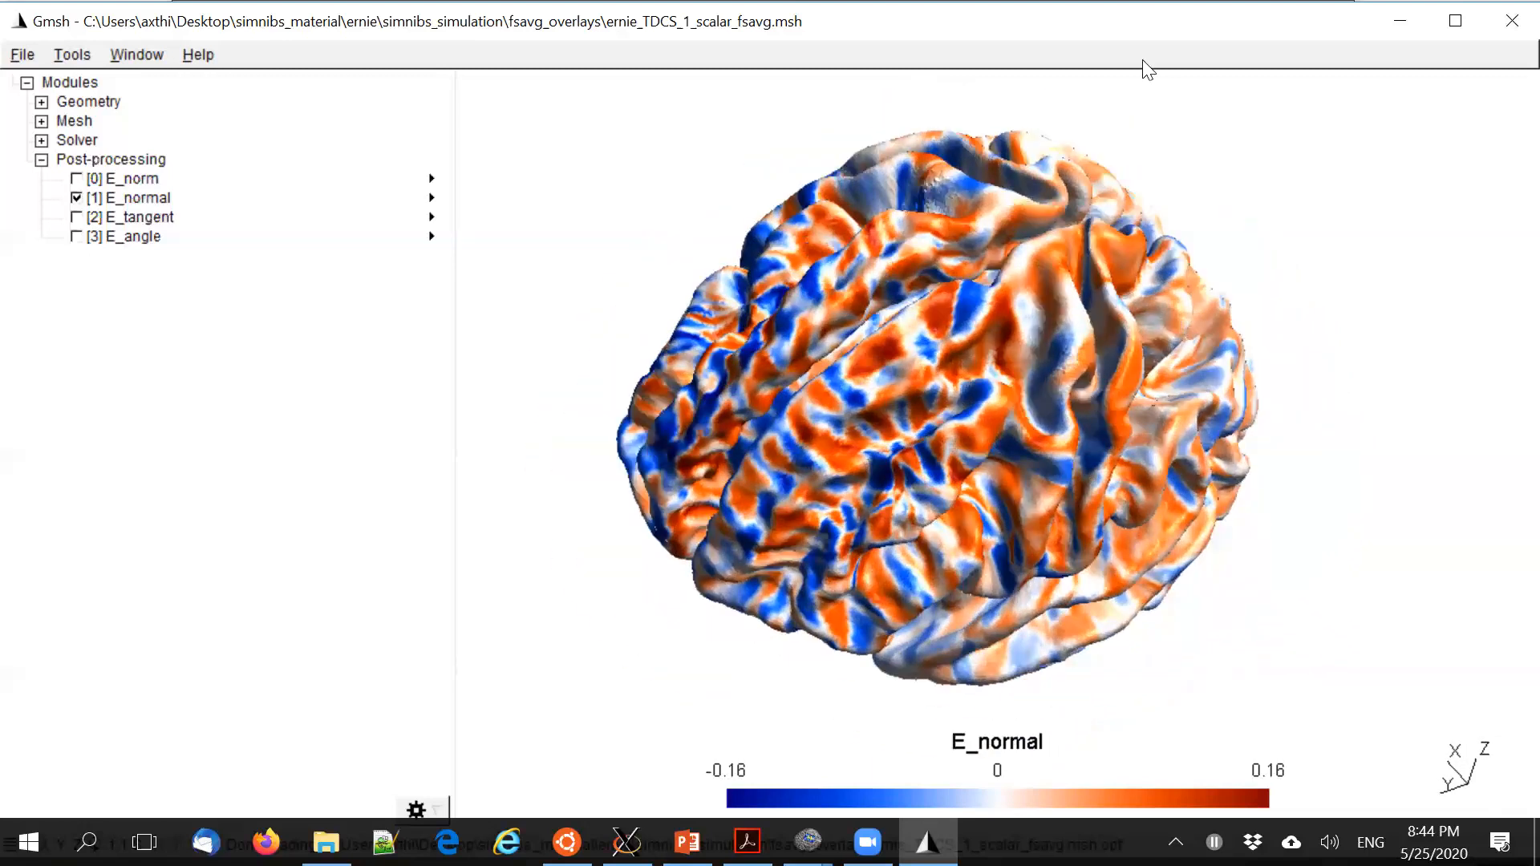
{"action": "left_click_drag", "start_coordinate": [1009, 265], "coordinate": [1003, 286]}
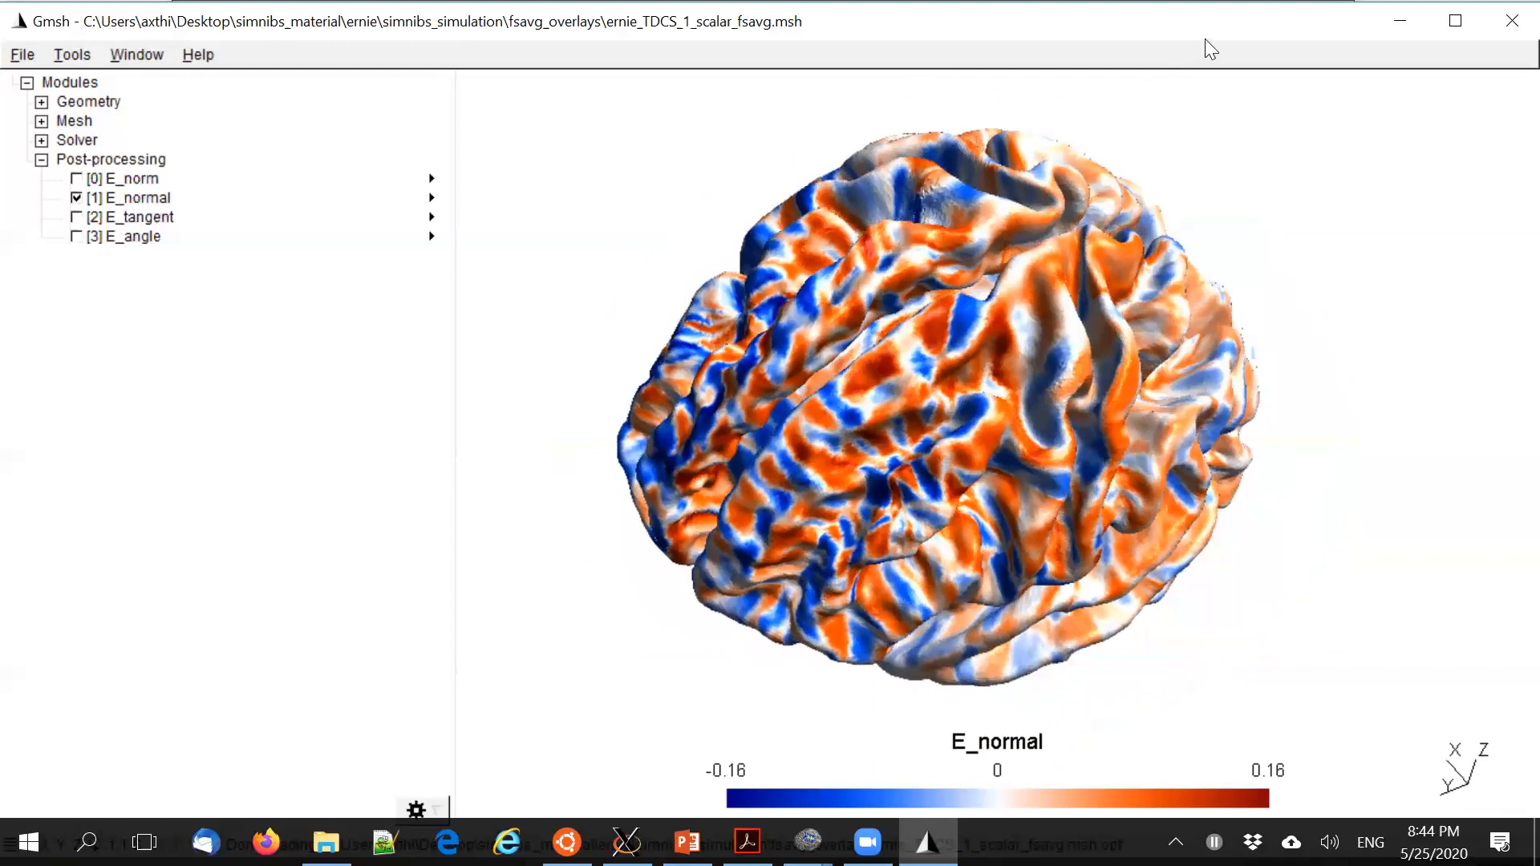
{"action": "left_click", "coordinate": [1507, 22]}
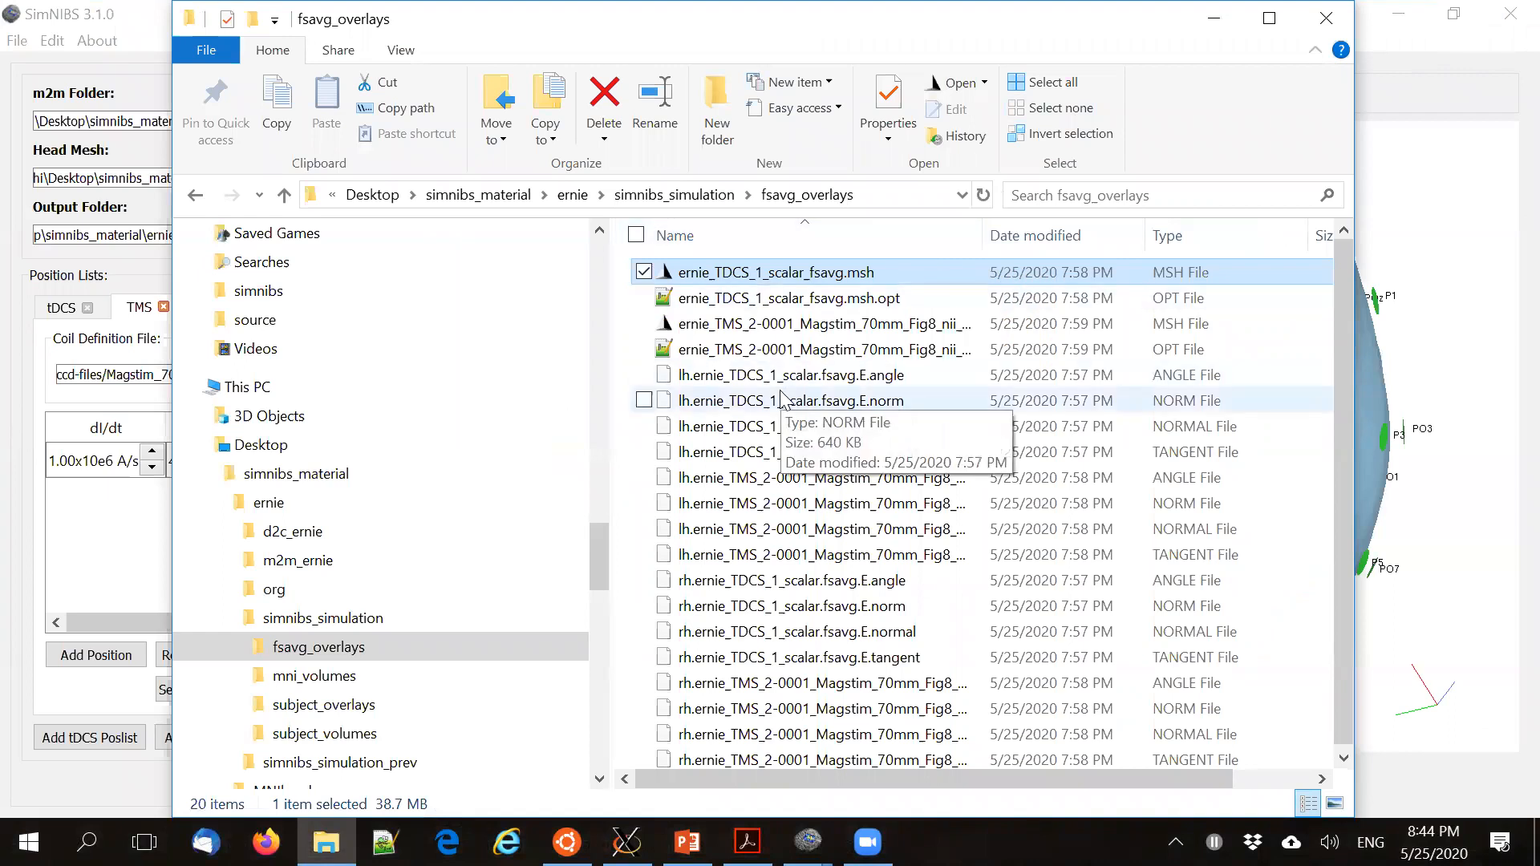
Open ernie_TMS_2-0001_Magstim_70mm_Fig8_nii_scalar_fsavg.msh, examine the E_norm peak on the fsaverage surface, and close the Gmsh window
{"action": "double_click", "coordinate": [778, 325]}
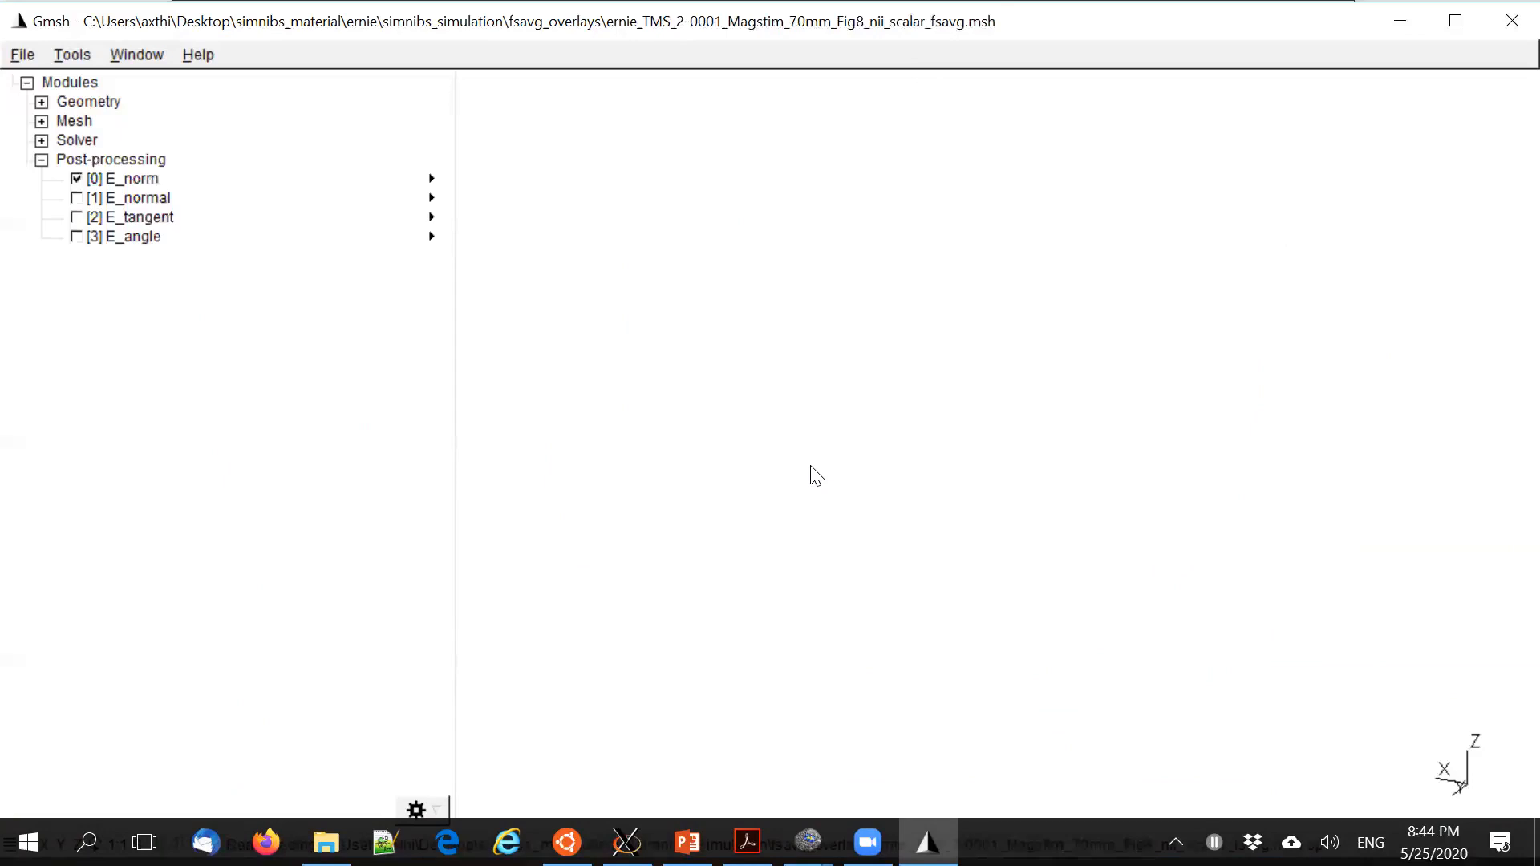
{"action": "left_click_drag", "start_coordinate": [1147, 533], "coordinate": [1238, 430]}
{"action": "scroll", "coordinate": [965, 557], "scroll_direction": "up", "scroll_amount": 3}
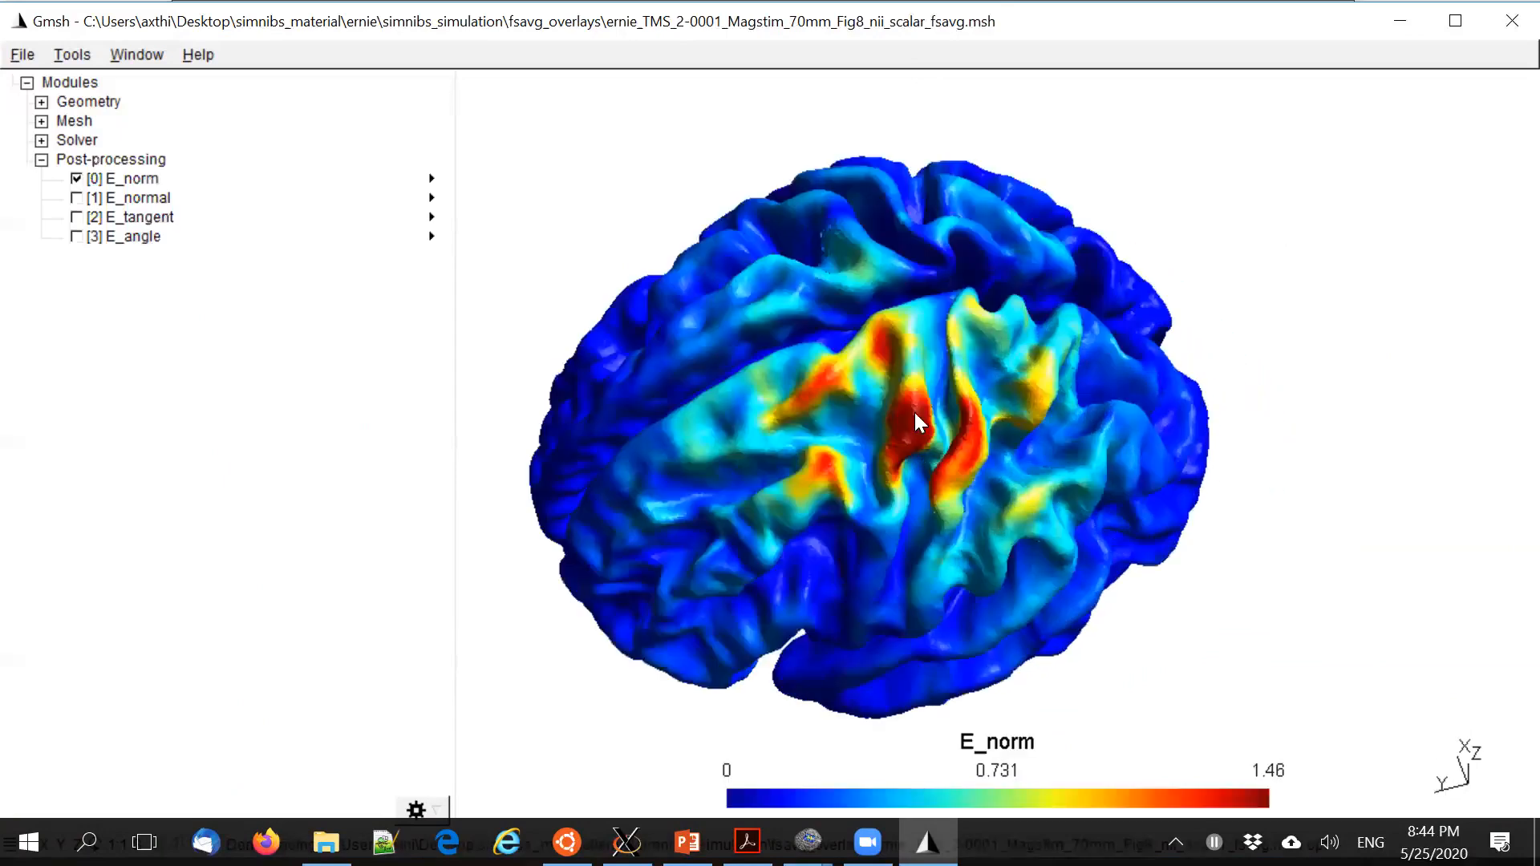
{"action": "left_click", "coordinate": [1512, 20]}
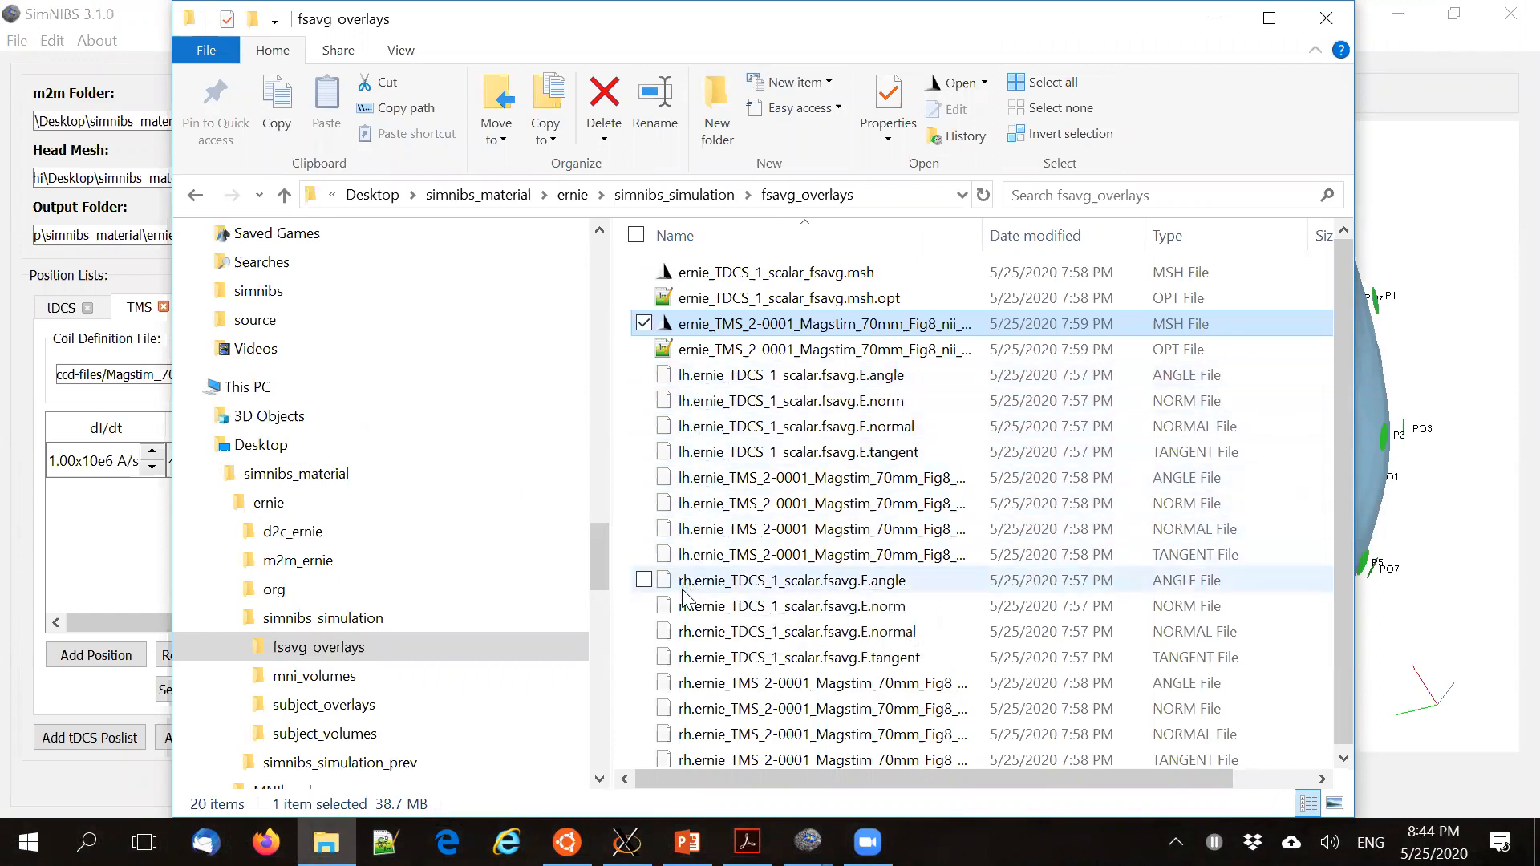
Review the fsavg_overlays files, open the subject_volumes folder of simnibs_simulation instead, and widen its file name column to read the volume names
{"action": "scroll", "coordinate": [698, 704], "scroll_direction": "down", "scroll_amount": 1}
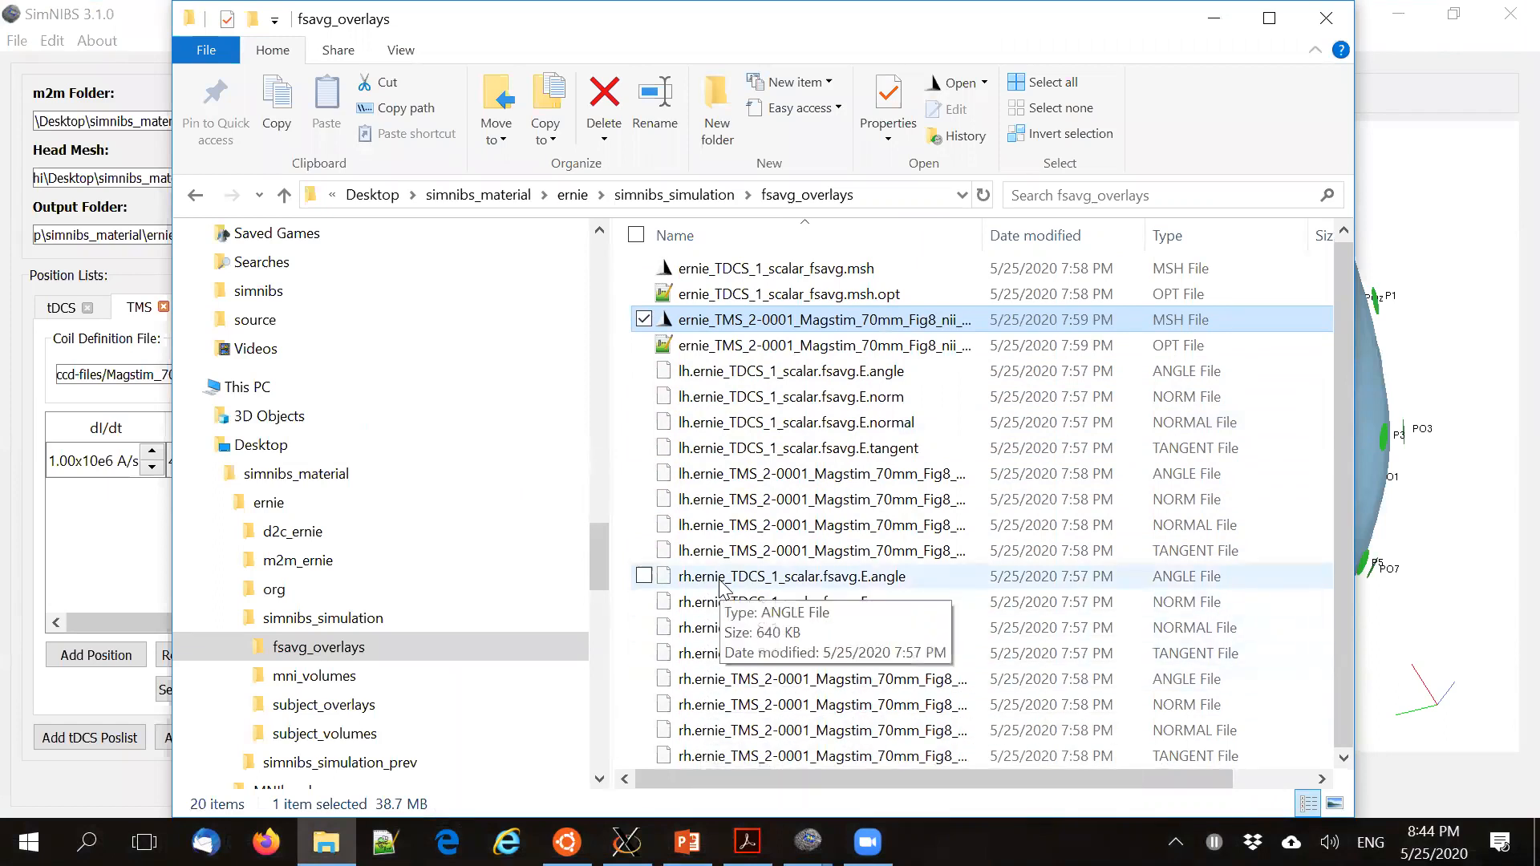
{"action": "scroll", "coordinate": [721, 584], "scroll_direction": "up", "scroll_amount": 1}
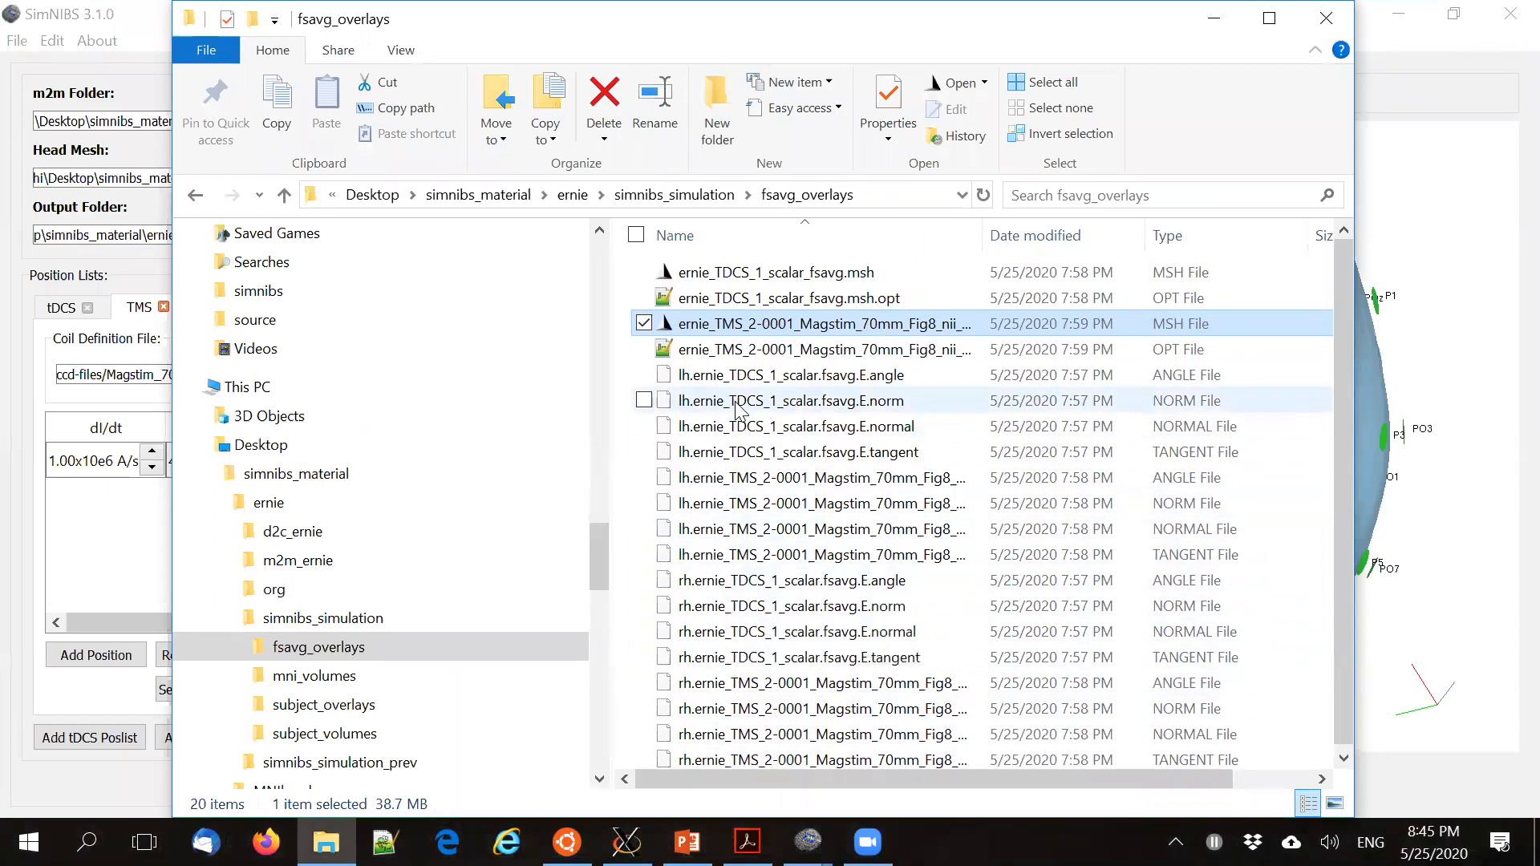
{"action": "left_click", "coordinate": [730, 277]}
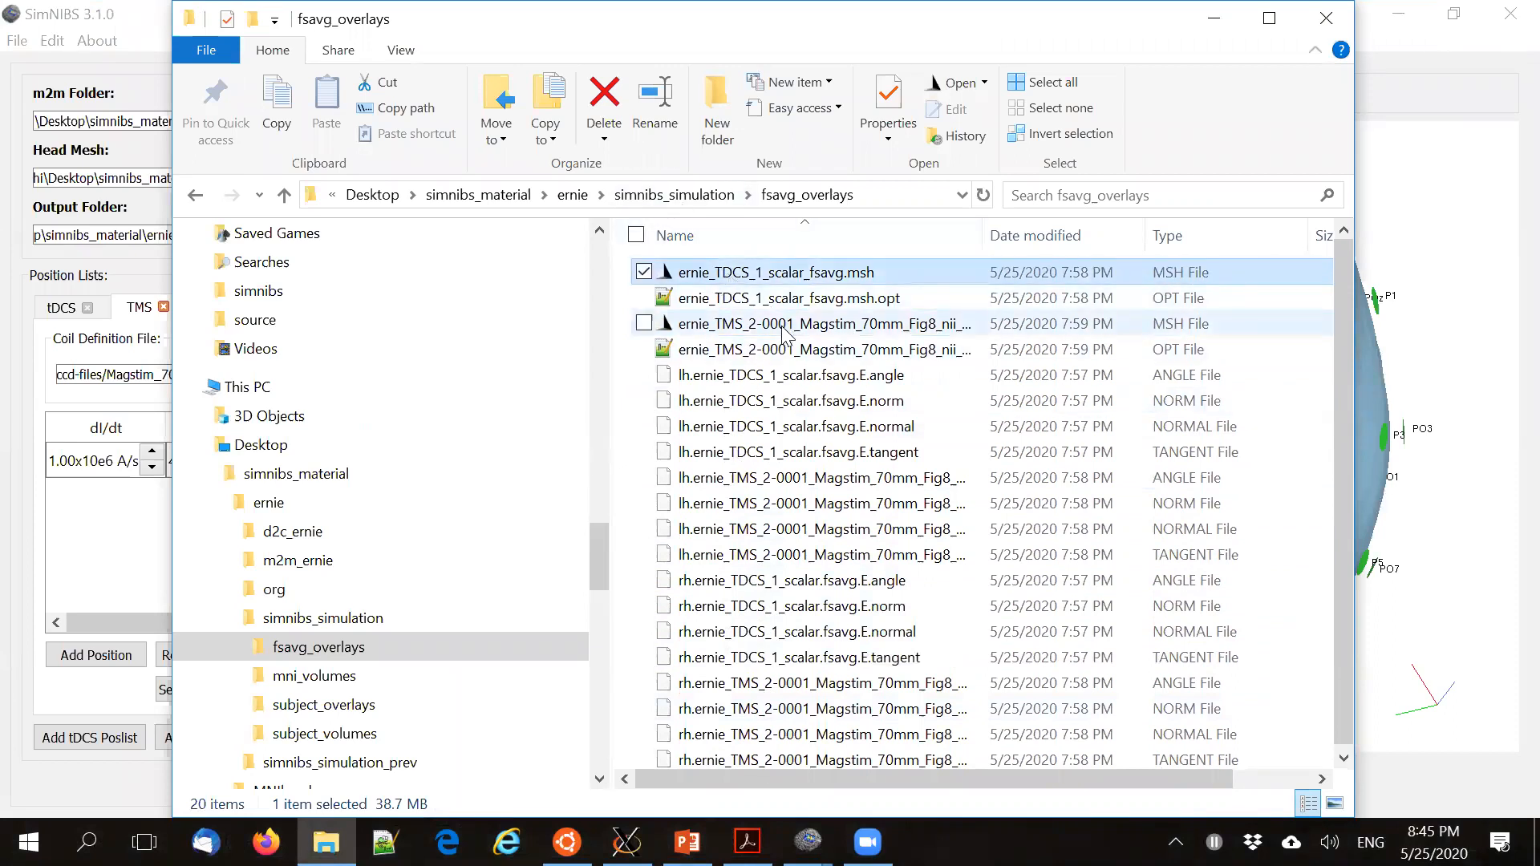
{"action": "key", "text": "alt+Up"}
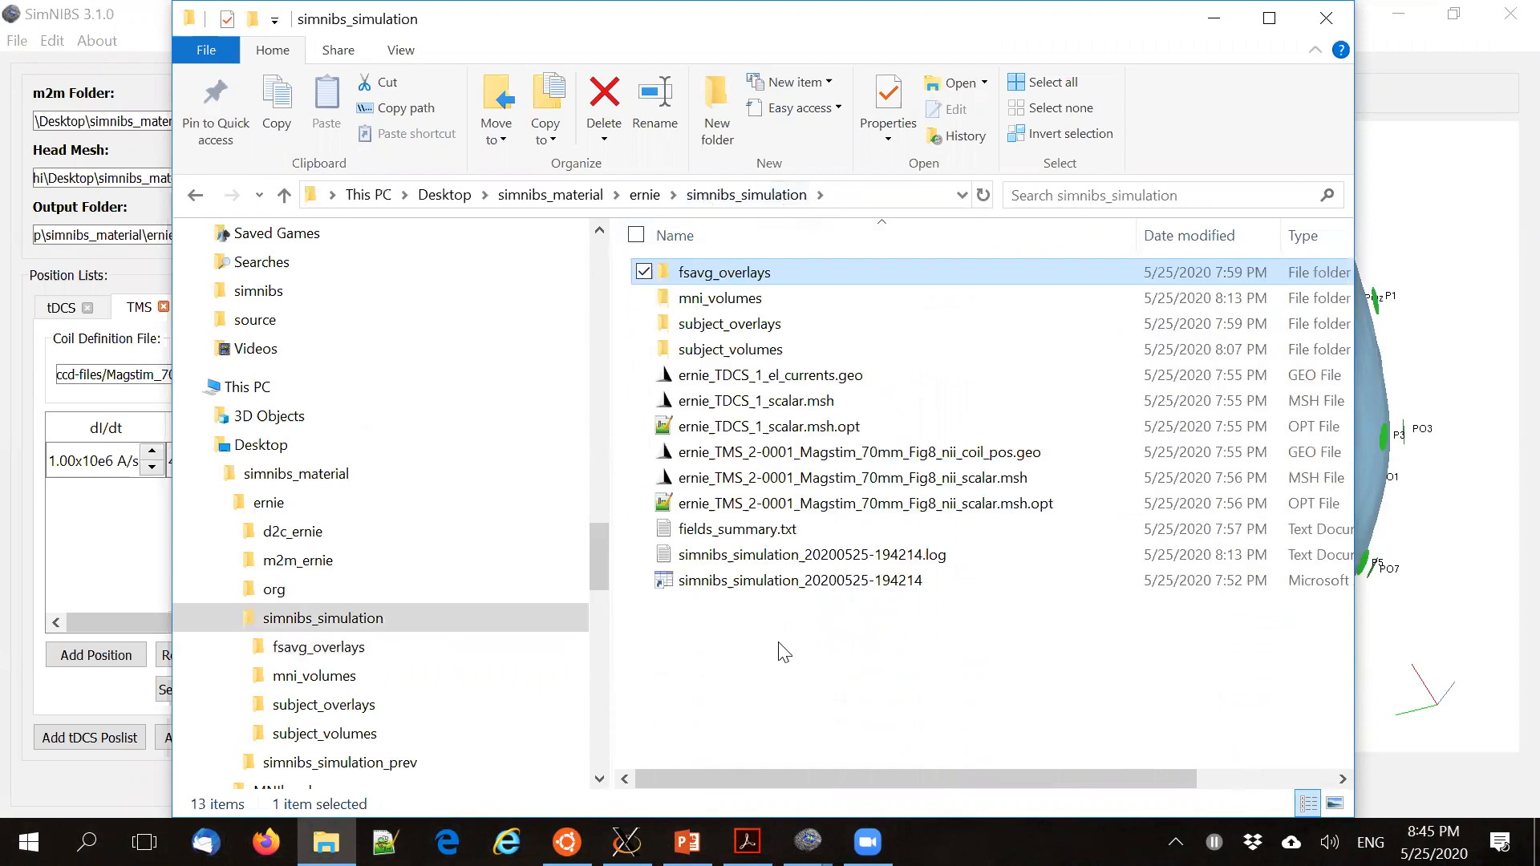
{"action": "left_click_drag", "start_coordinate": [521, 19], "coordinate": [563, 105]}
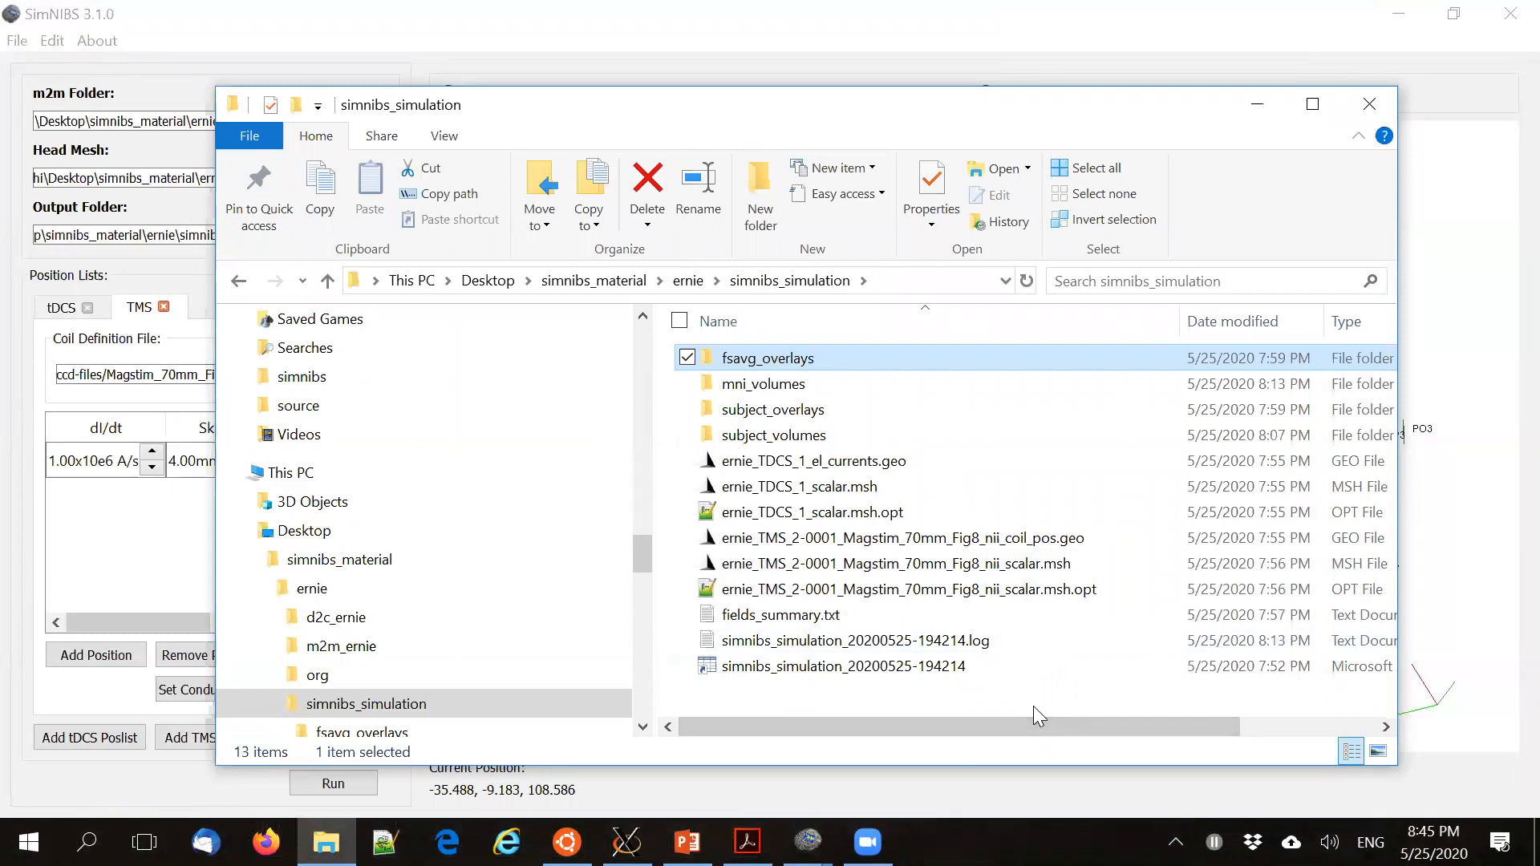
{"action": "double_click", "coordinate": [783, 450]}
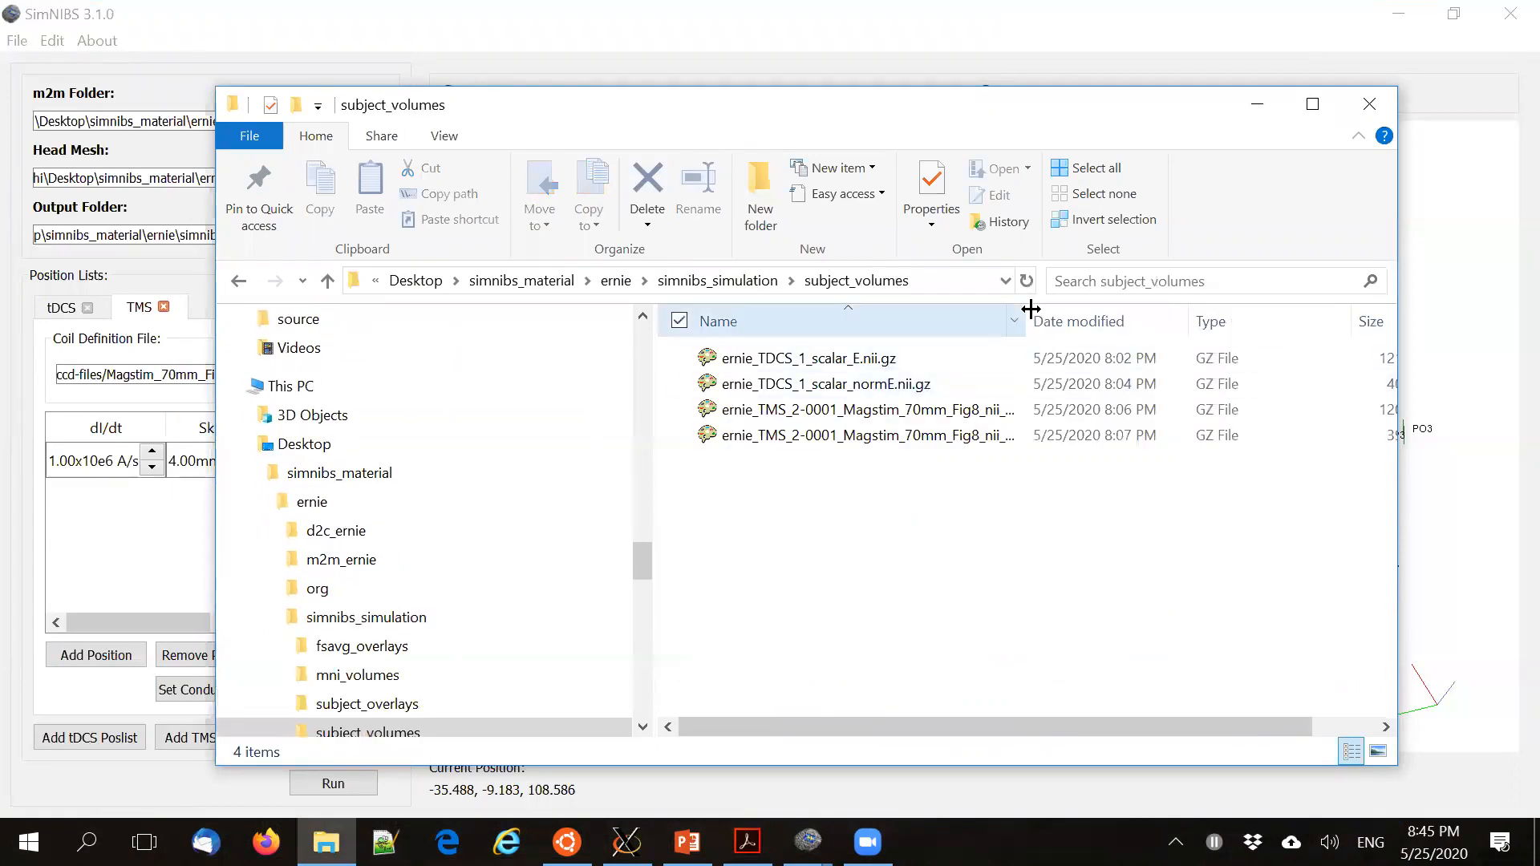
{"action": "left_click_drag", "start_coordinate": [1031, 313], "coordinate": [1204, 319]}
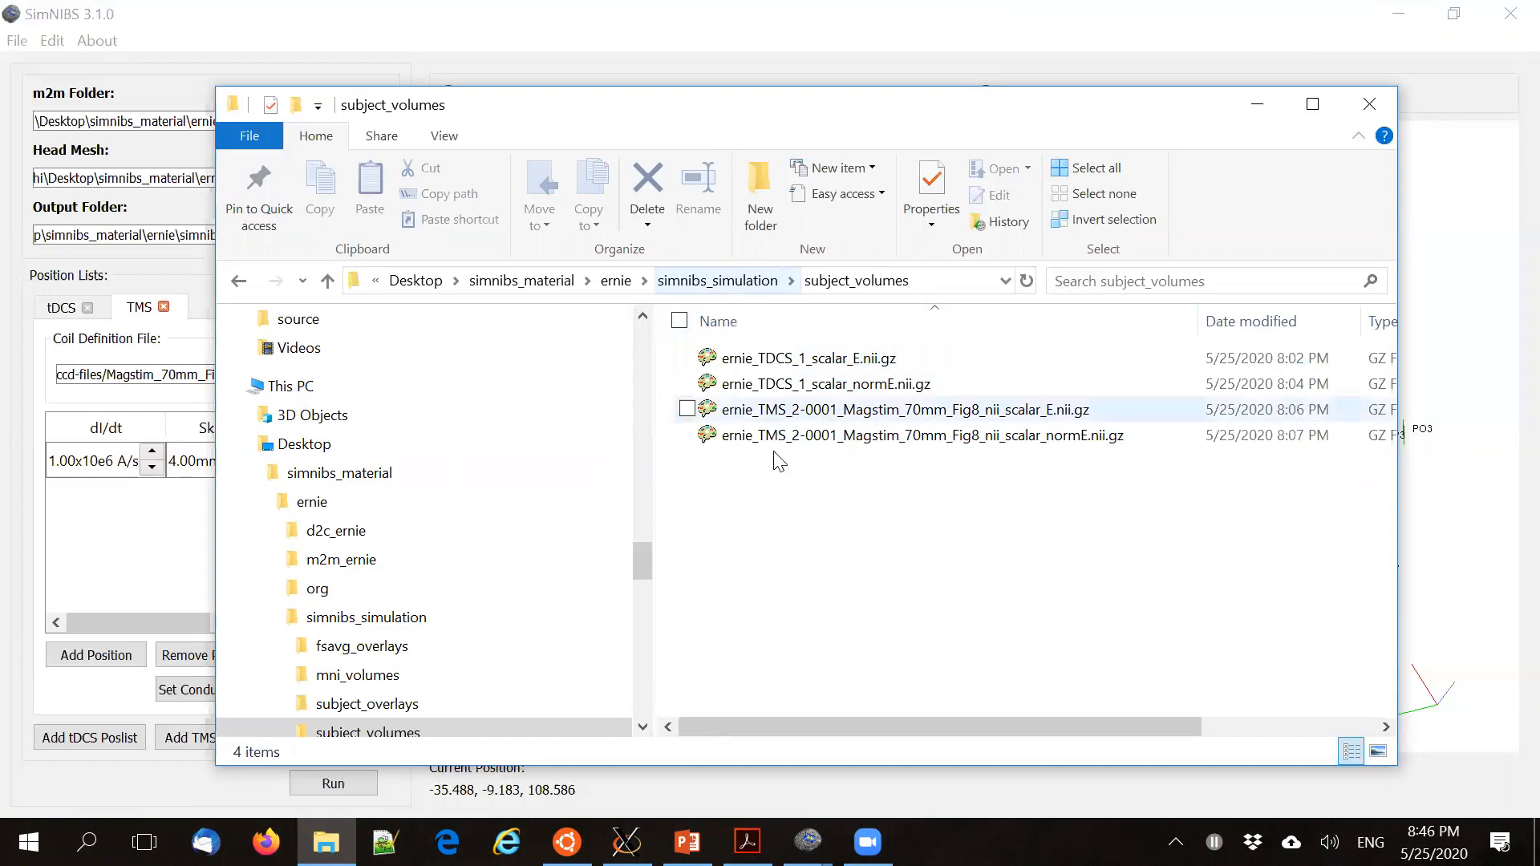
Open the mni_volumes folder of simnibs_simulation, widen its file name column to review the MNI volumes, and minimize the file window
{"action": "left_click", "coordinate": [759, 285]}
{"action": "left_click", "coordinate": [788, 387]}
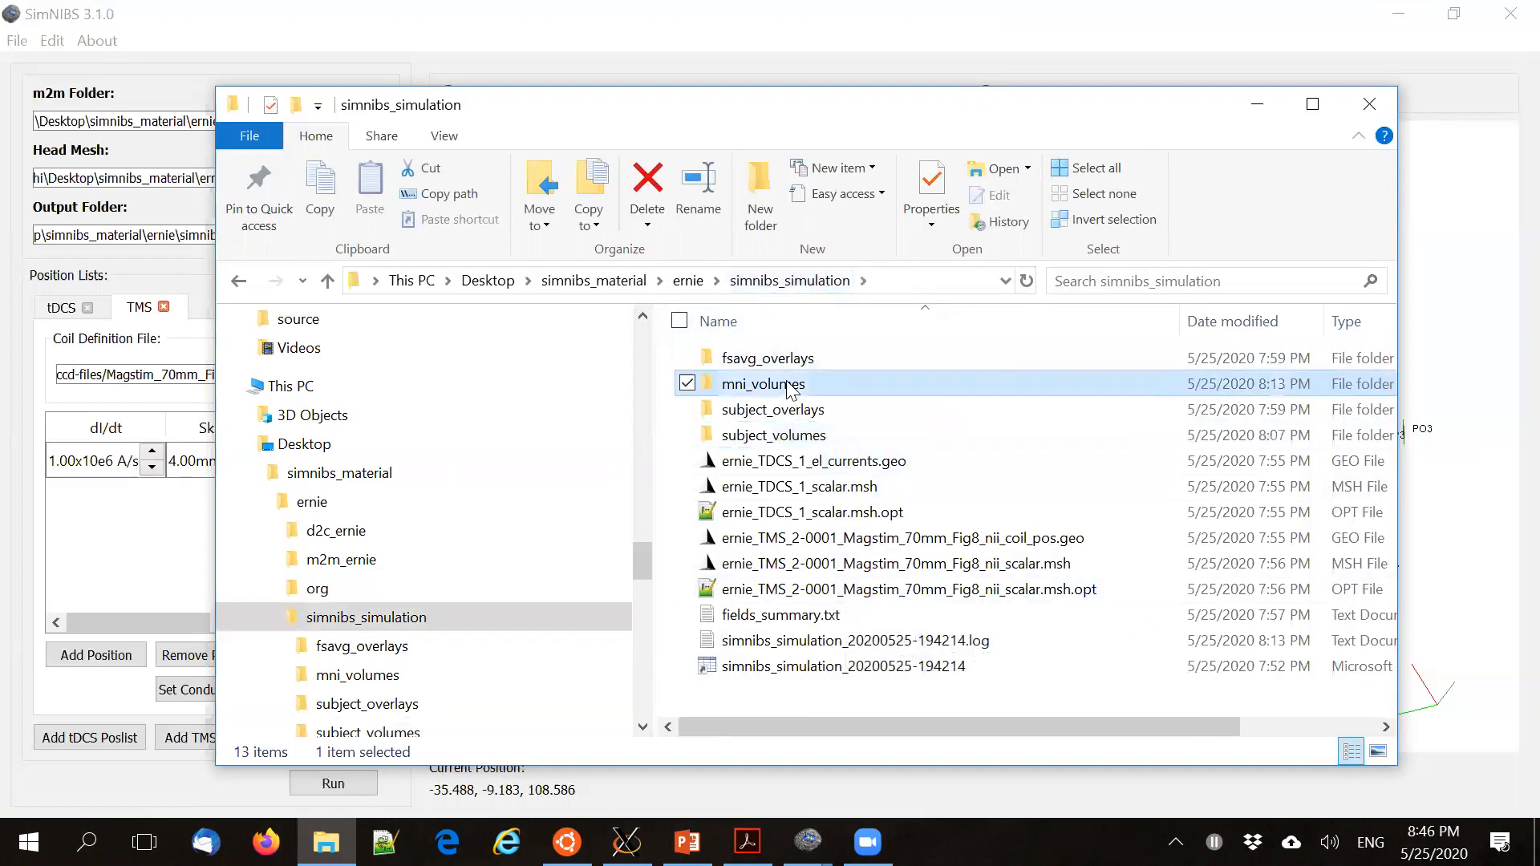
{"action": "double_click", "coordinate": [790, 387]}
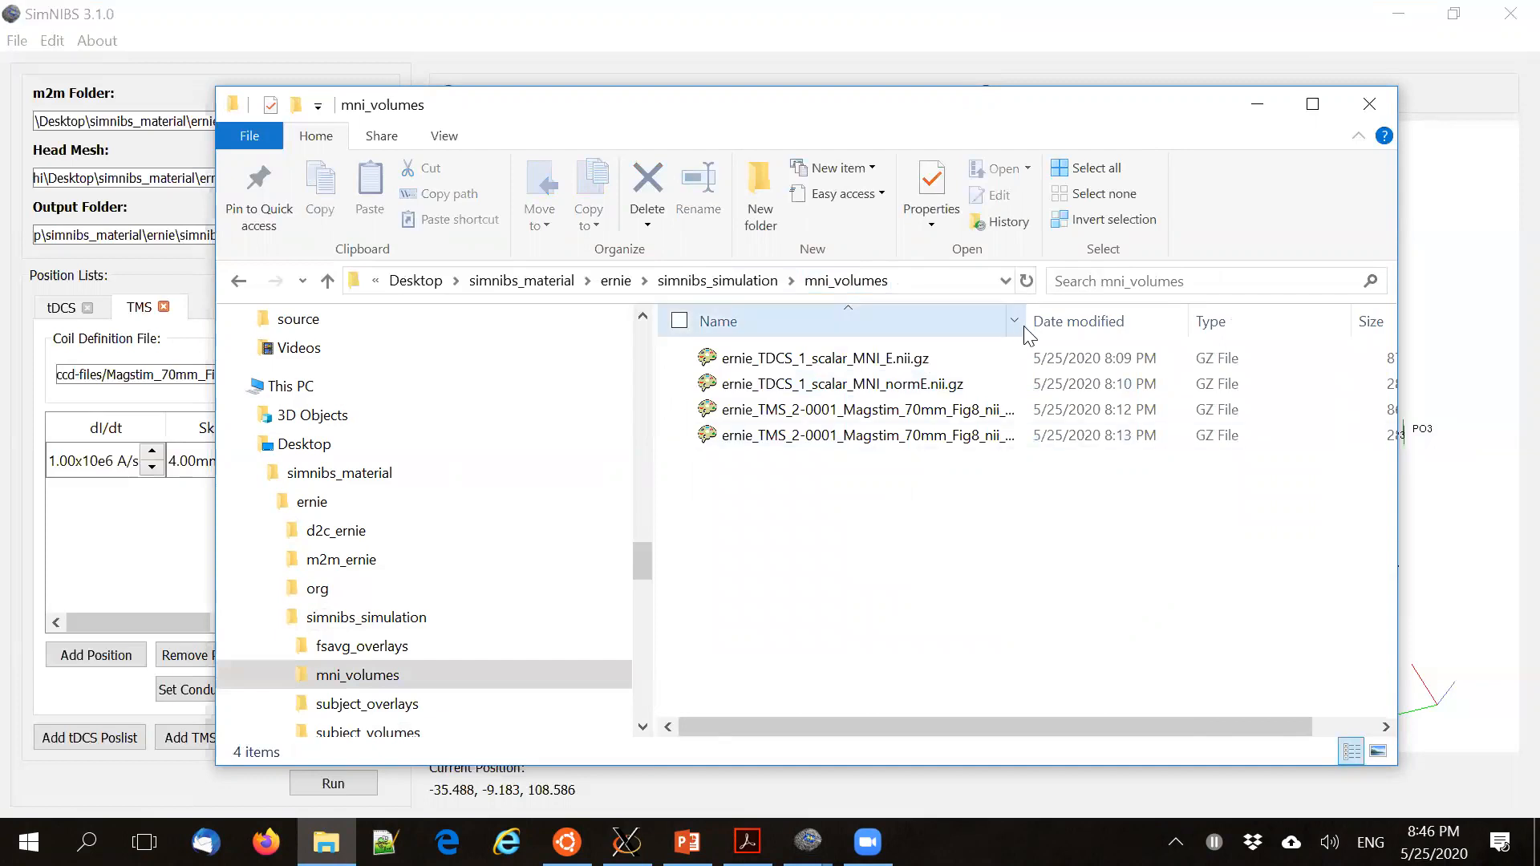
{"action": "left_click_drag", "start_coordinate": [1025, 326], "coordinate": [1222, 331]}
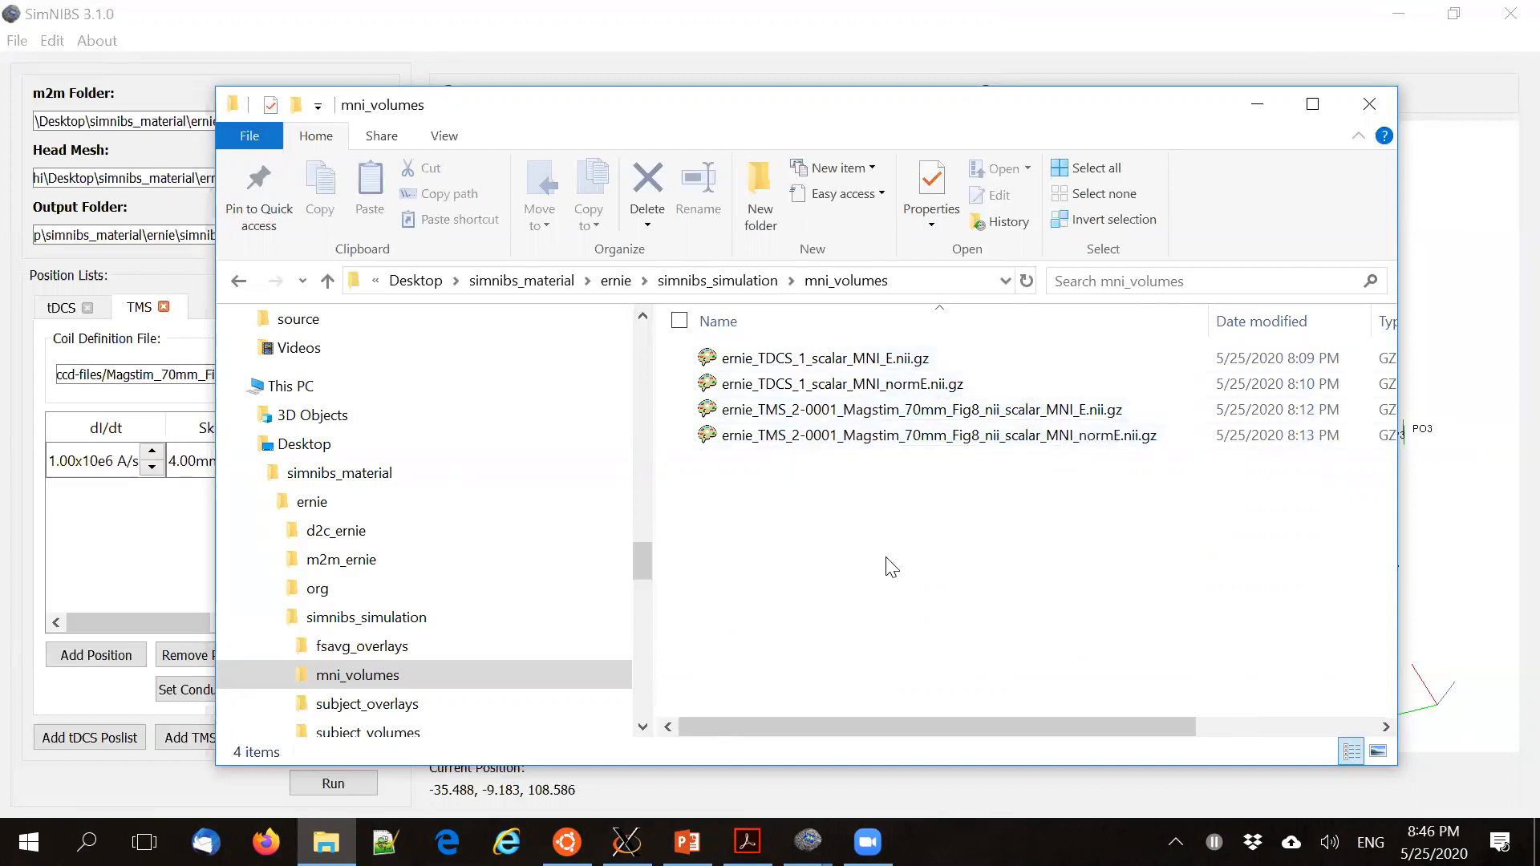
{"action": "left_click", "coordinate": [1257, 104]}
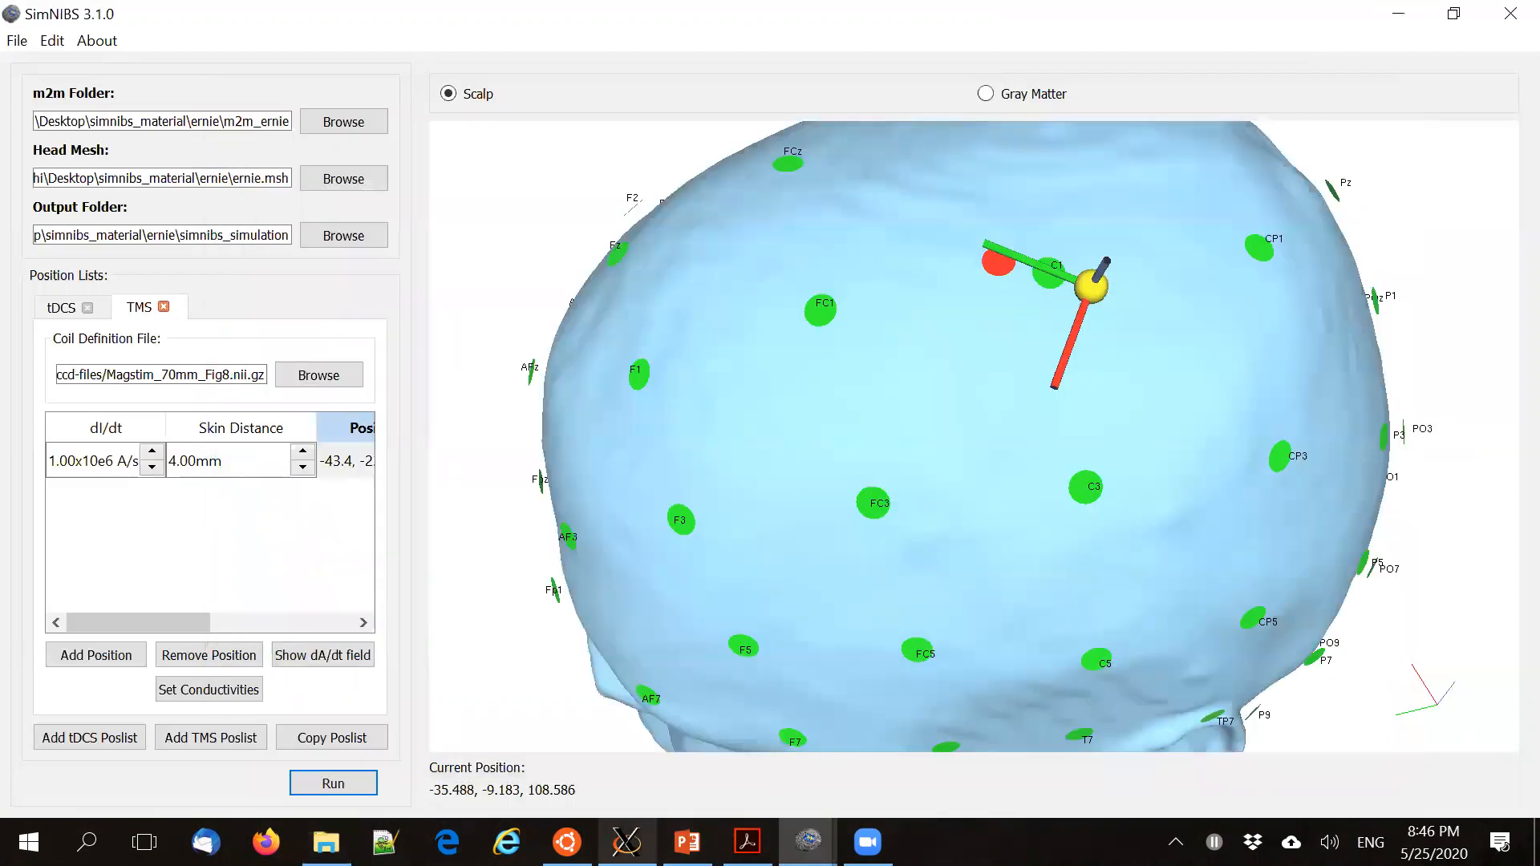
Switch to FreeView, compare T1fs_nu_nonlin_MNI.nii with MNI152_T1_1mm.nii by toggling the upper volume's visibility, and leave T1fs_nu_nonlin_MNI.nii hidden
{"action": "left_click", "coordinate": [627, 842]}
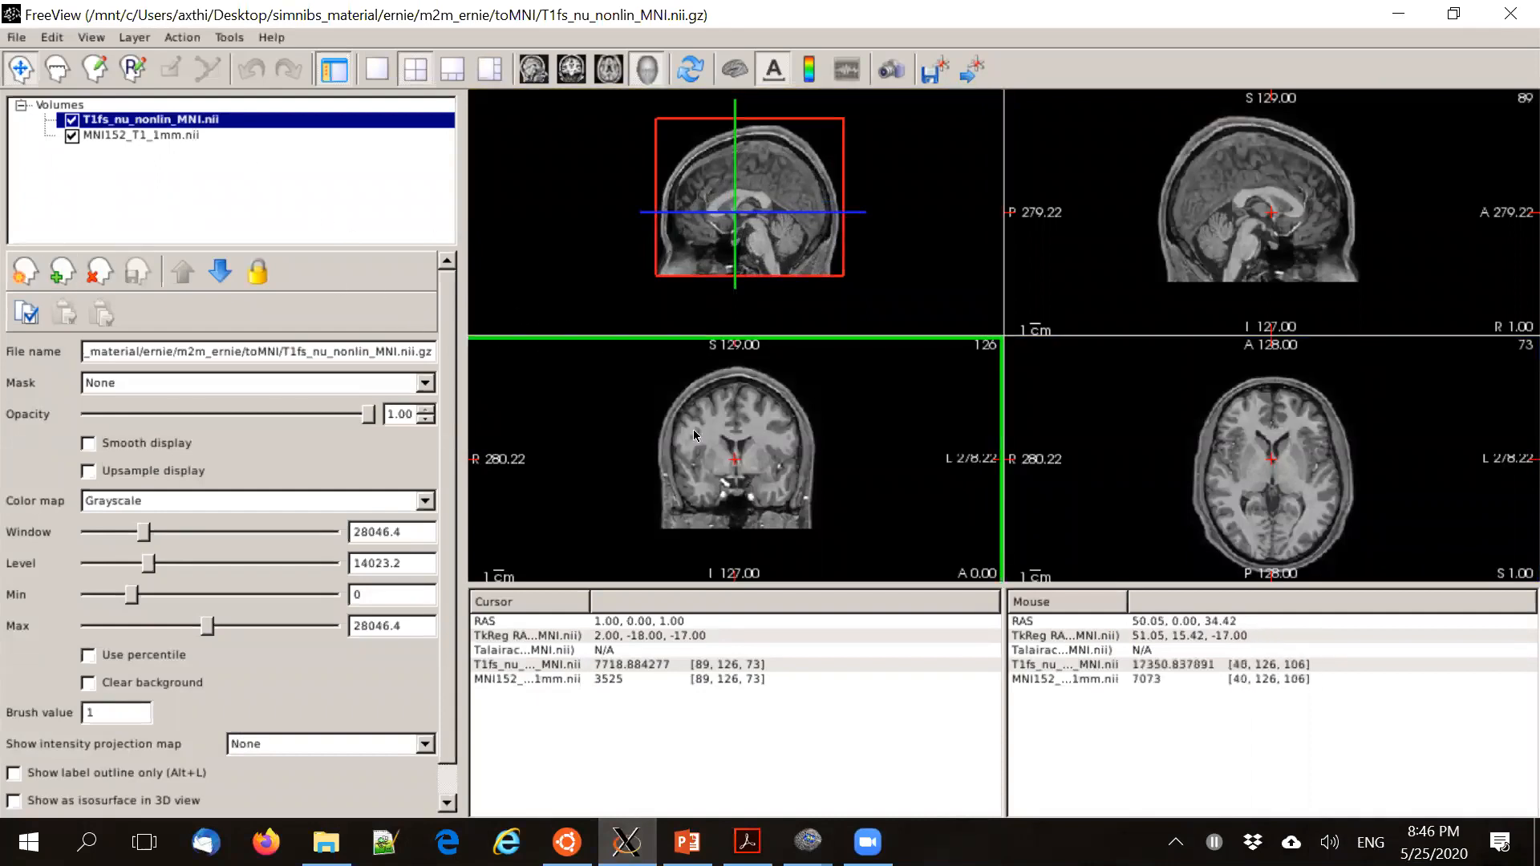
{"action": "scroll", "coordinate": [724, 448], "scroll_direction": "up", "scroll_amount": 2}
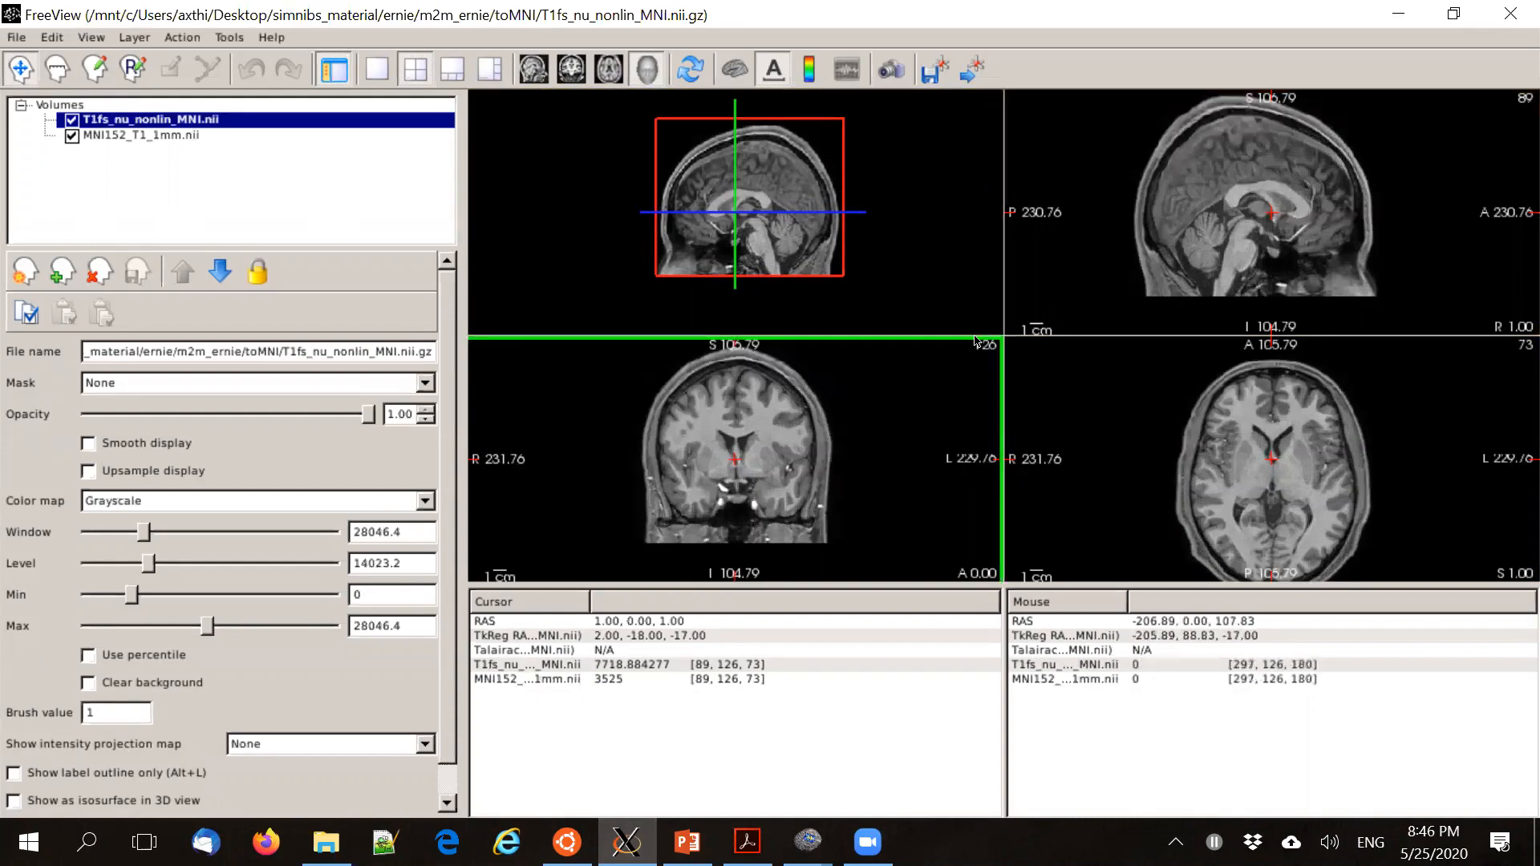
{"action": "left_click_drag", "start_coordinate": [780, 228], "coordinate": [866, 255]}
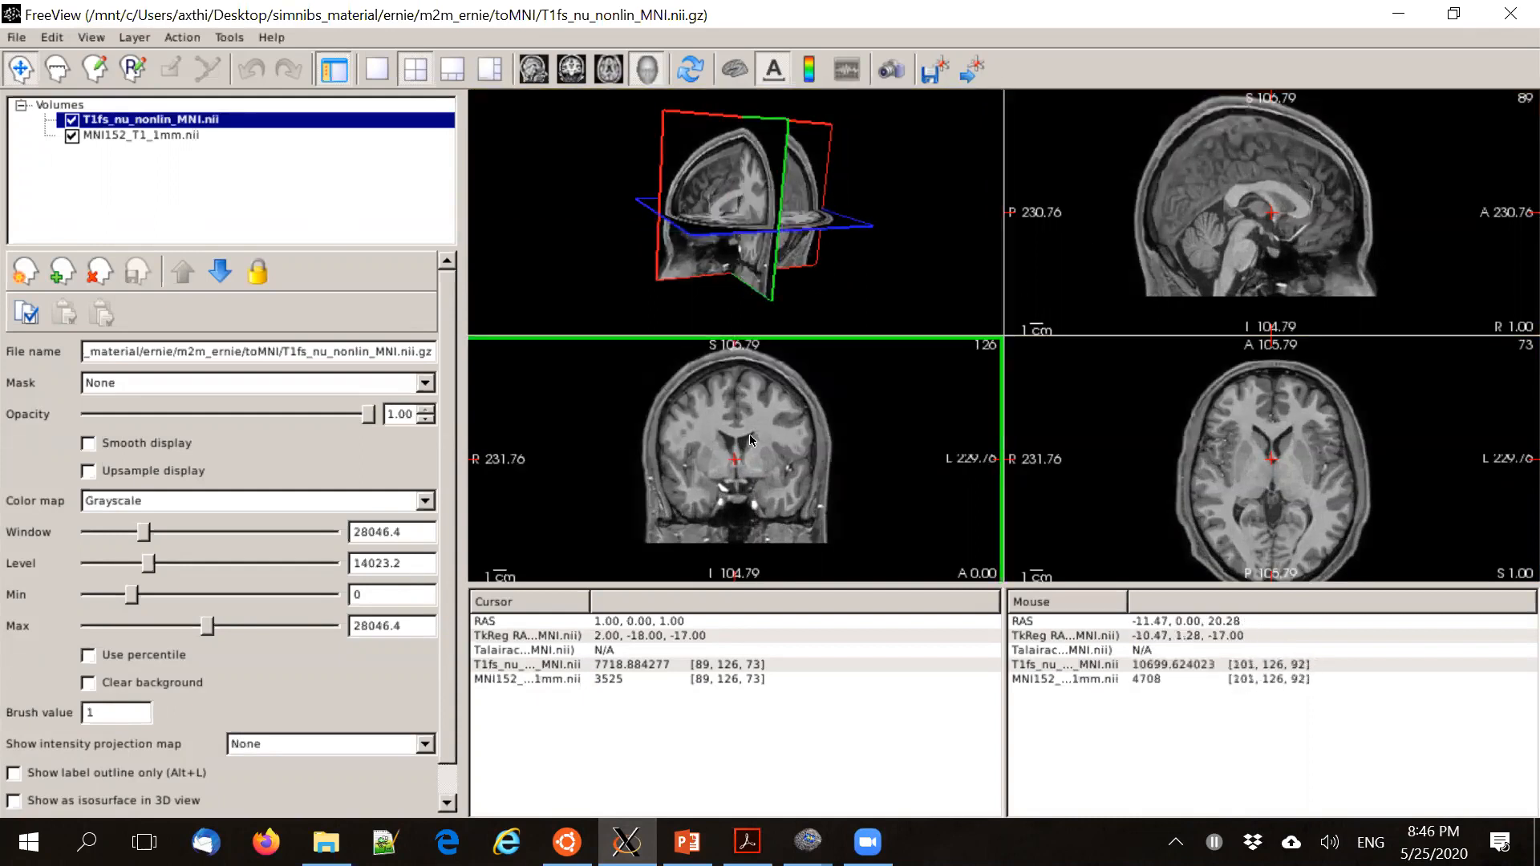
{"action": "scroll", "coordinate": [749, 435], "scroll_direction": "up", "scroll_amount": 2}
{"action": "middle_click_drag", "start_coordinate": [748, 435], "coordinate": [752, 454]}
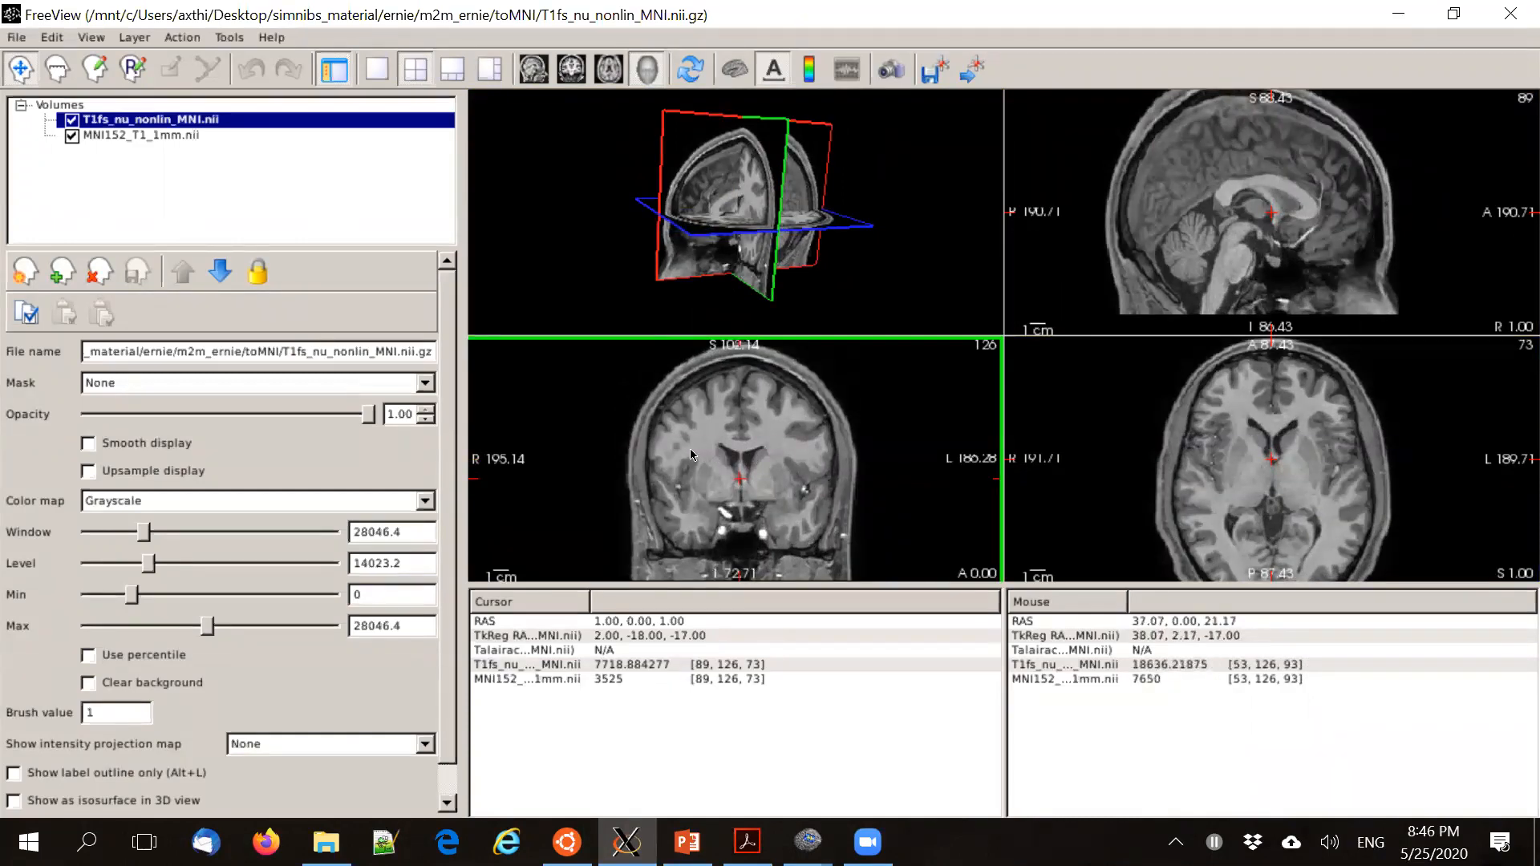
{"action": "scroll", "coordinate": [690, 453], "scroll_direction": "down", "scroll_amount": 2}
{"action": "left_click", "coordinate": [76, 120]}
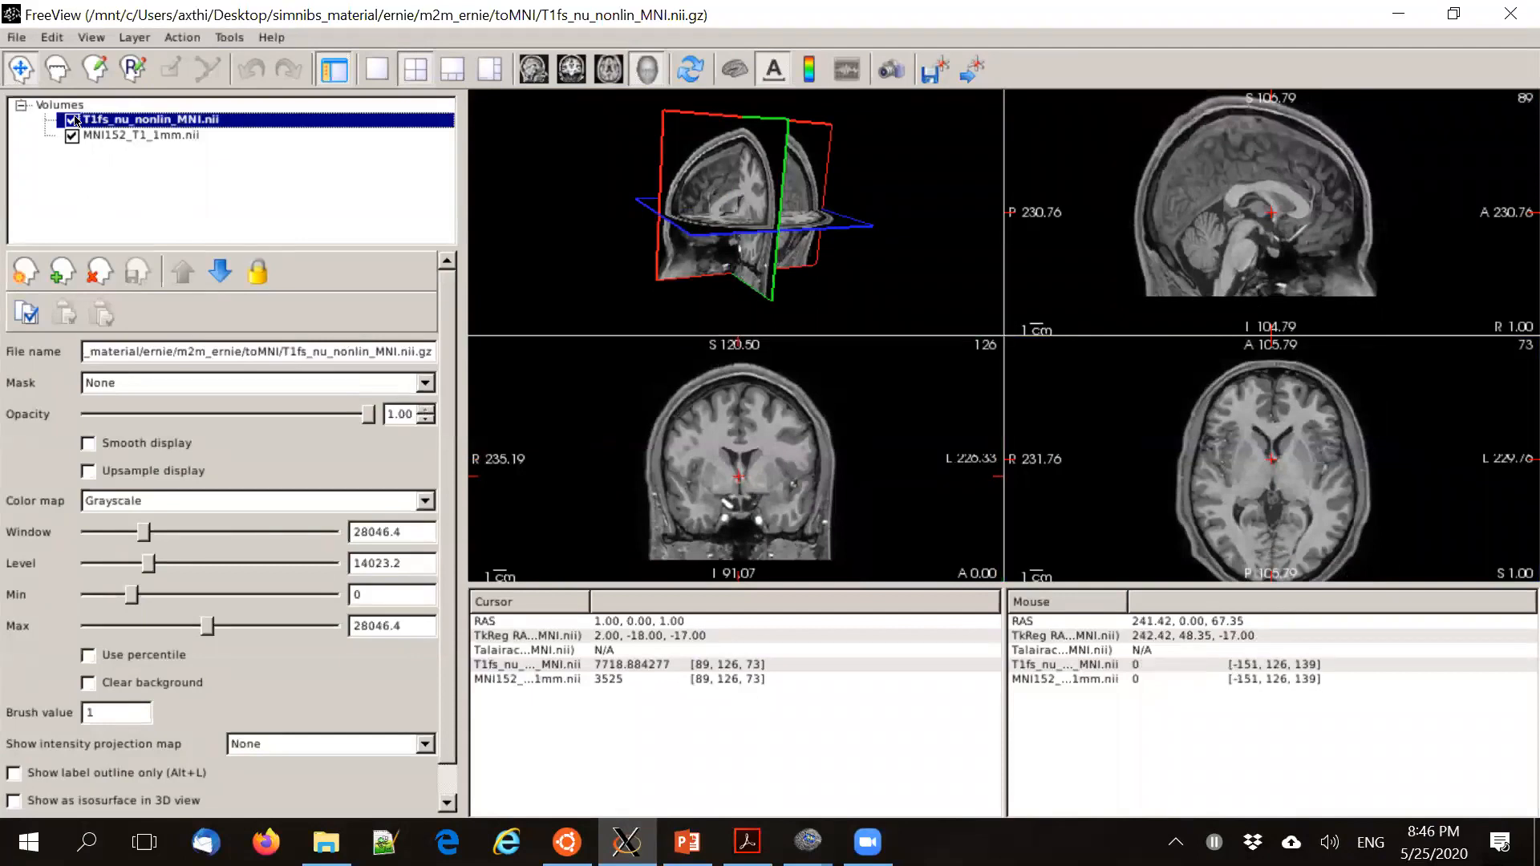
{"action": "left_click", "coordinate": [76, 119]}
{"action": "left_click", "coordinate": [76, 120]}
{"action": "left_click", "coordinate": [76, 120]}
{"action": "left_click", "coordinate": [75, 120]}
{"action": "left_click", "coordinate": [76, 121]}
{"action": "left_click", "coordinate": [76, 120]}
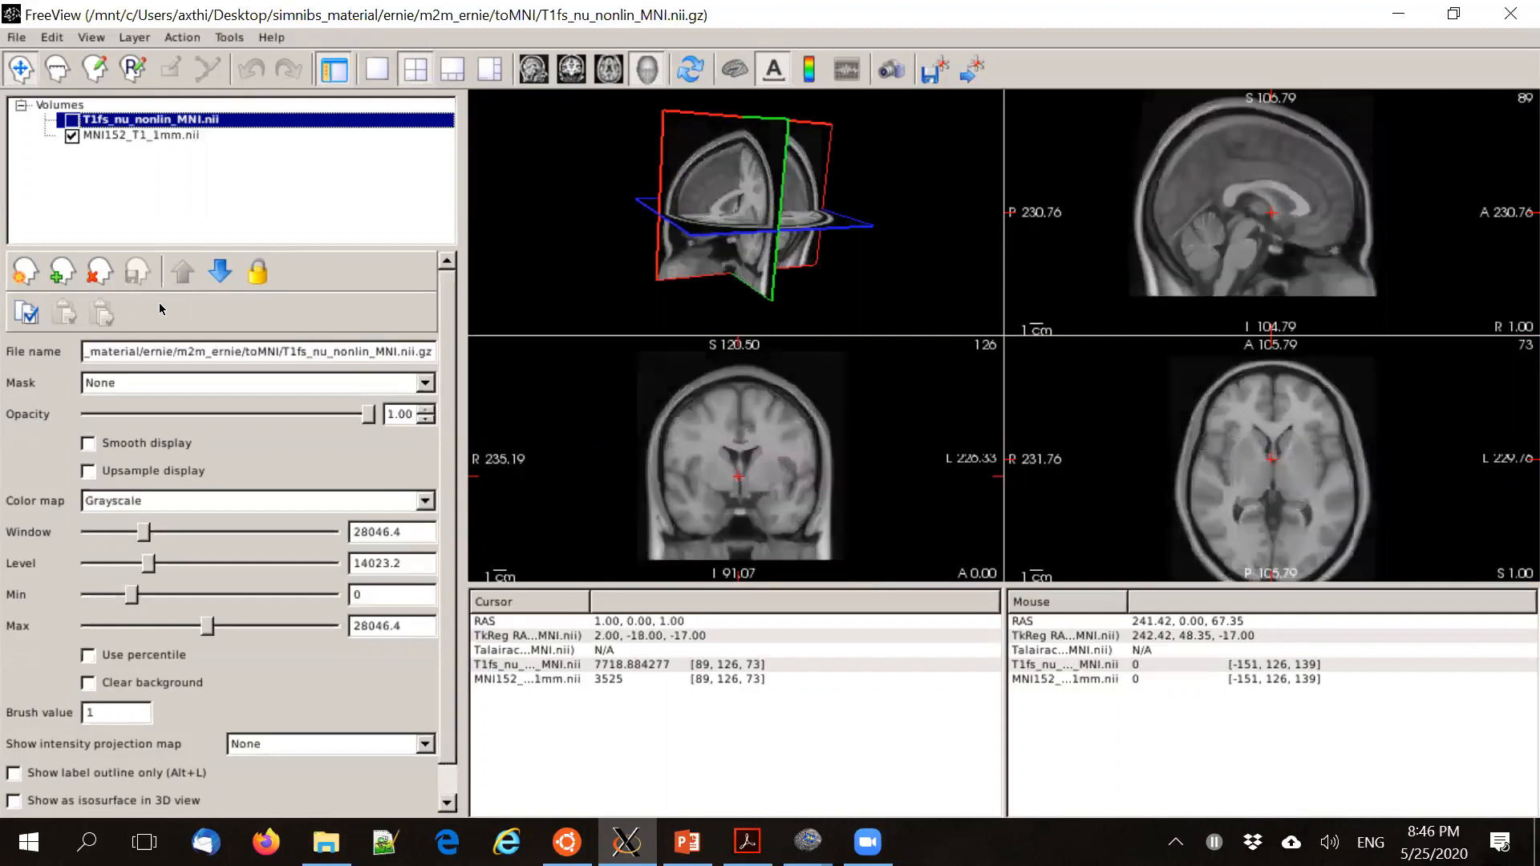
Load gm_MNI.nii.gz from the toMNI folder of m2m_ernie with nearest neighbor sampling and the Grayscale color map, inspect it, and hide it
{"action": "left_click", "coordinate": [62, 272]}
{"action": "left_click", "coordinate": [1014, 276]}
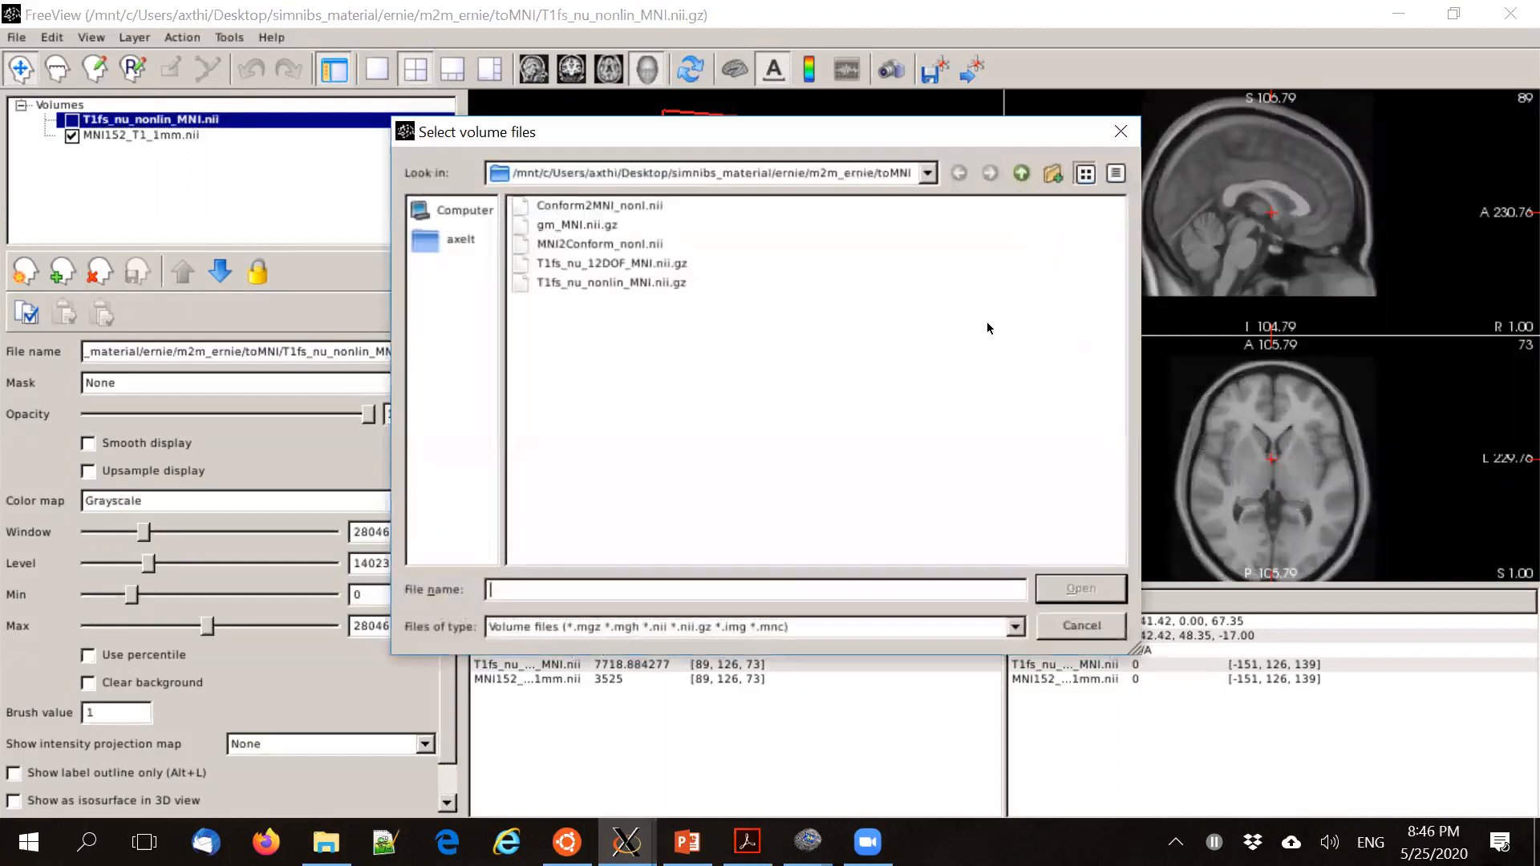
{"action": "left_click", "coordinate": [1021, 173]}
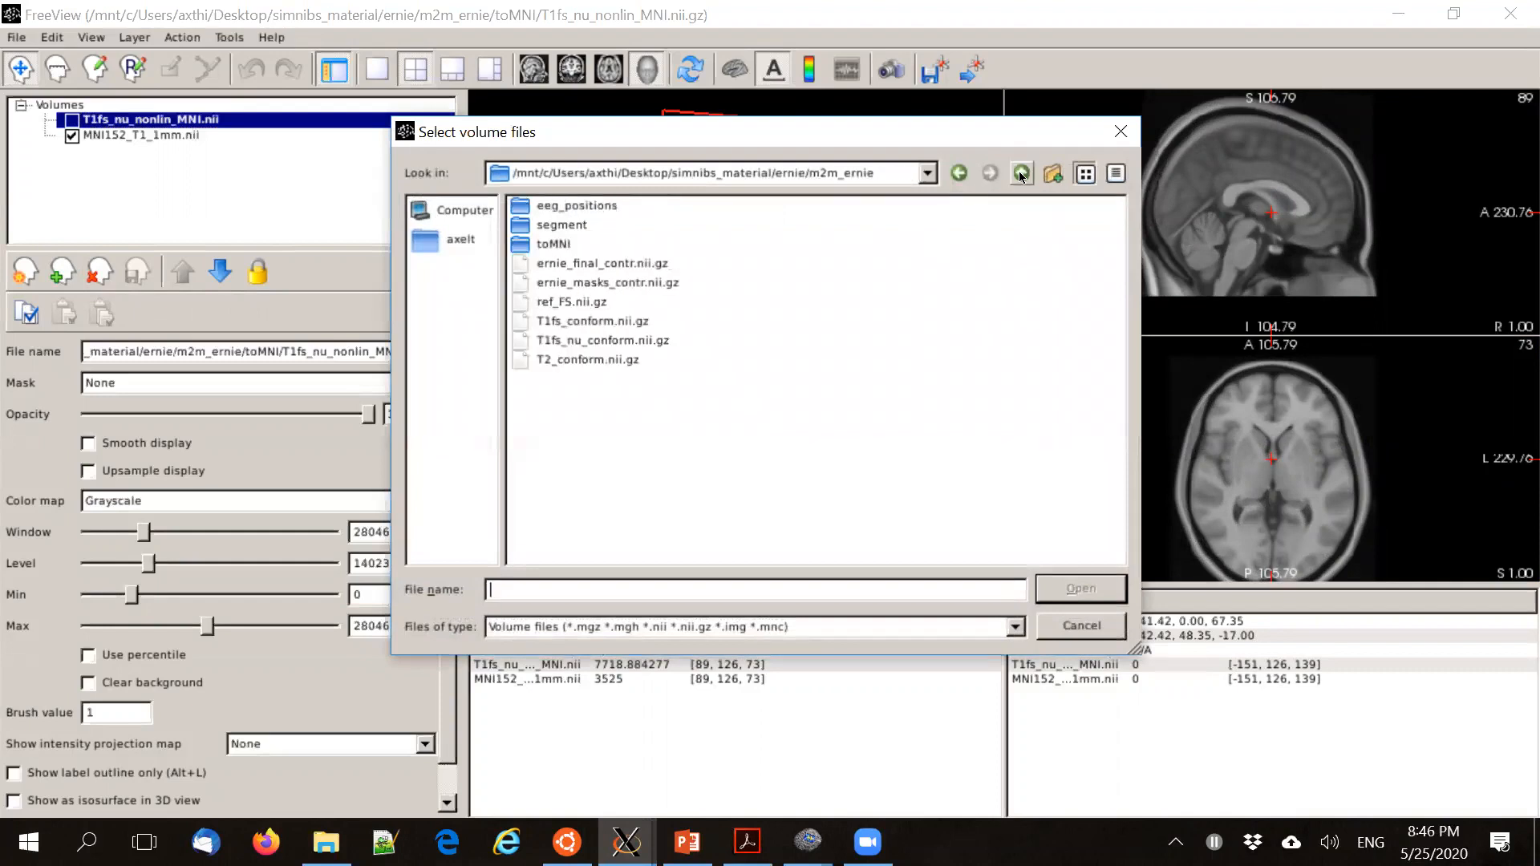
{"action": "left_click", "coordinate": [1021, 174]}
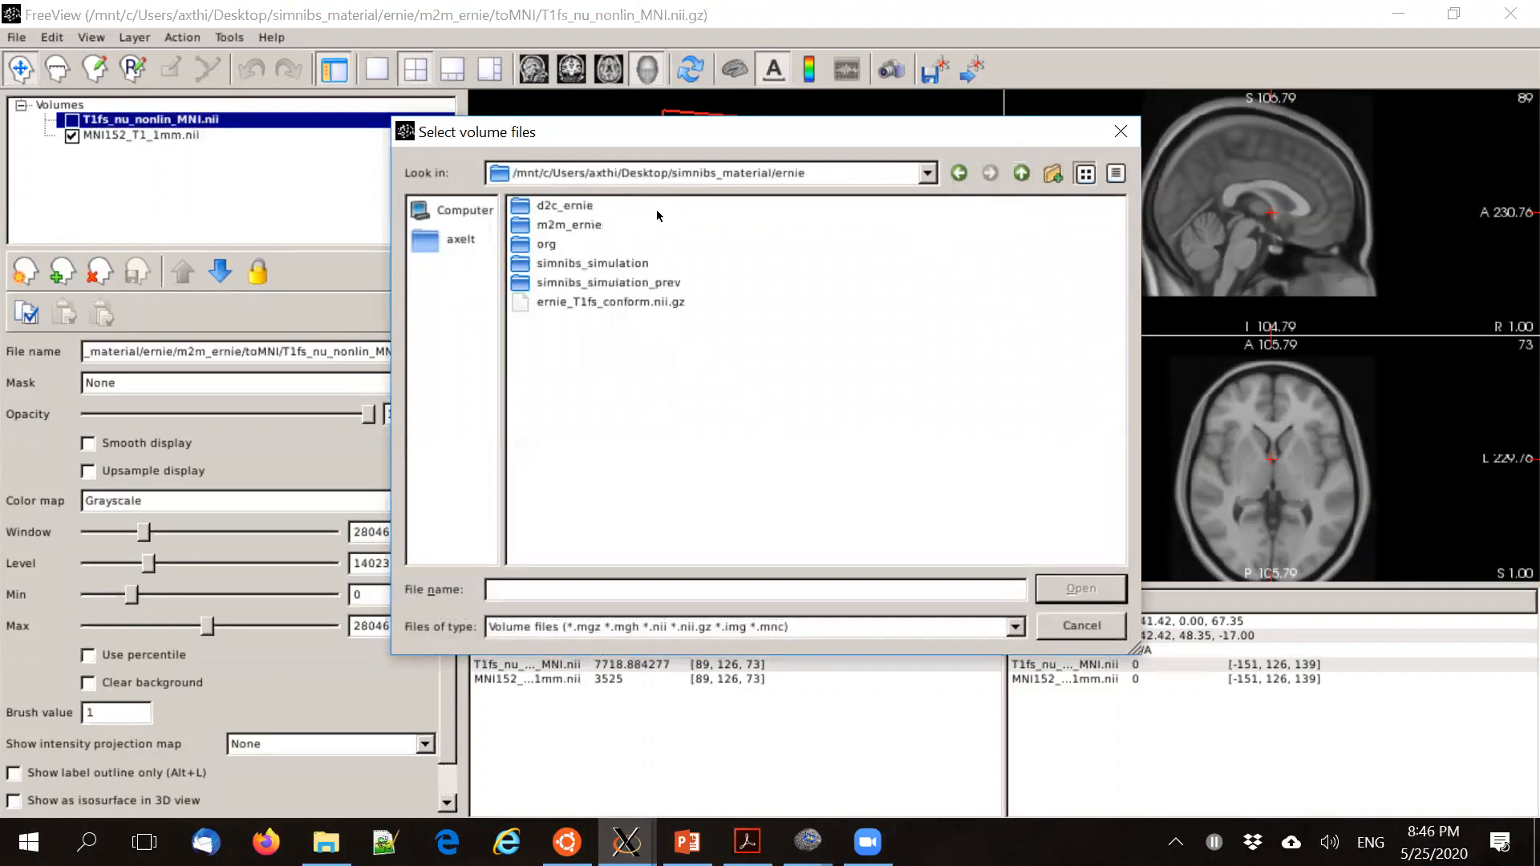
{"action": "double_click", "coordinate": [569, 227]}
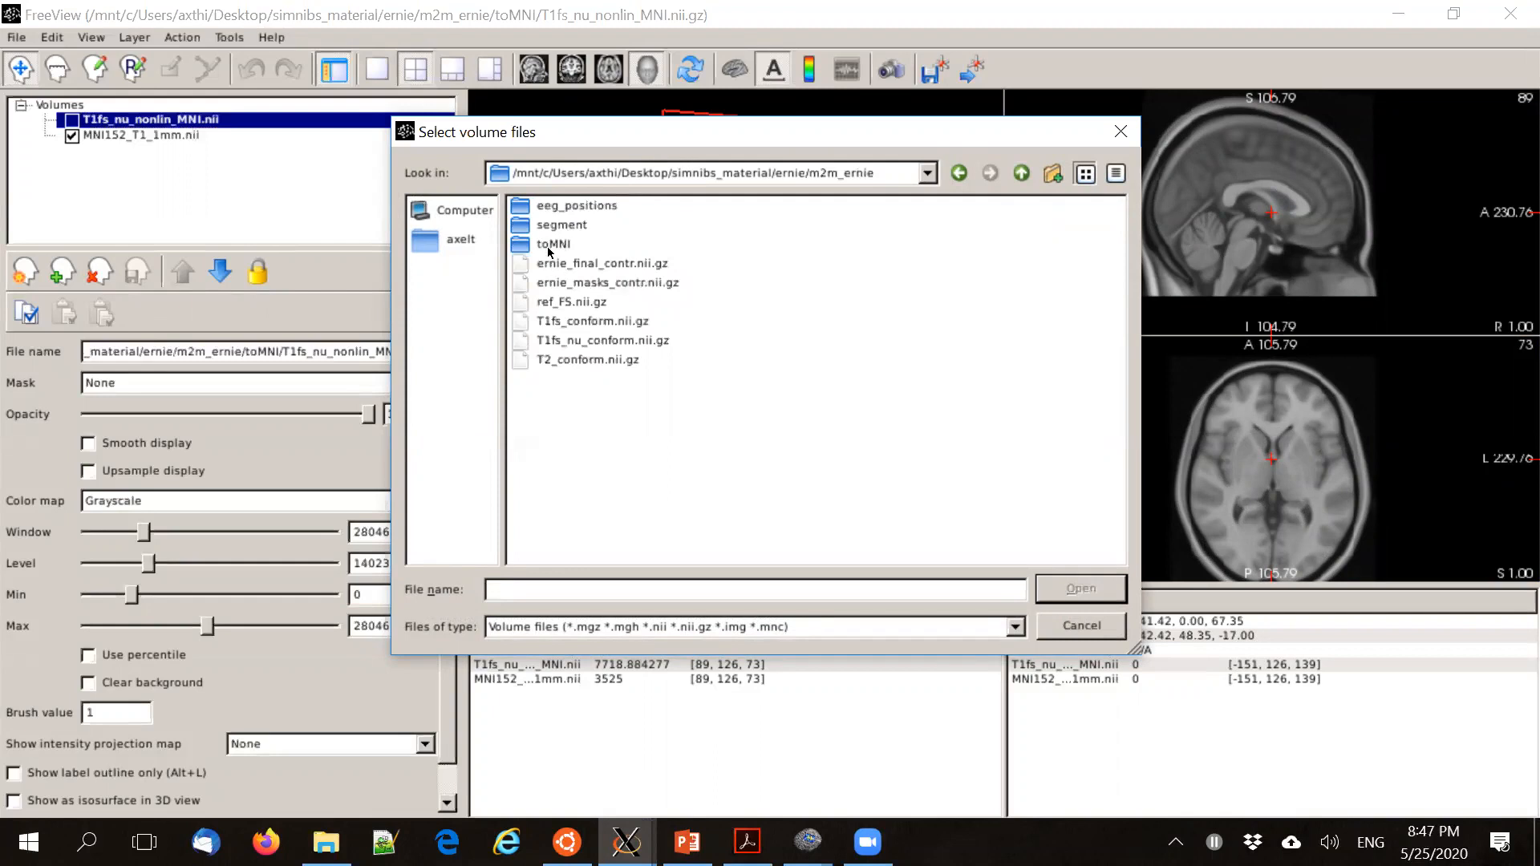
{"action": "double_click", "coordinate": [550, 245]}
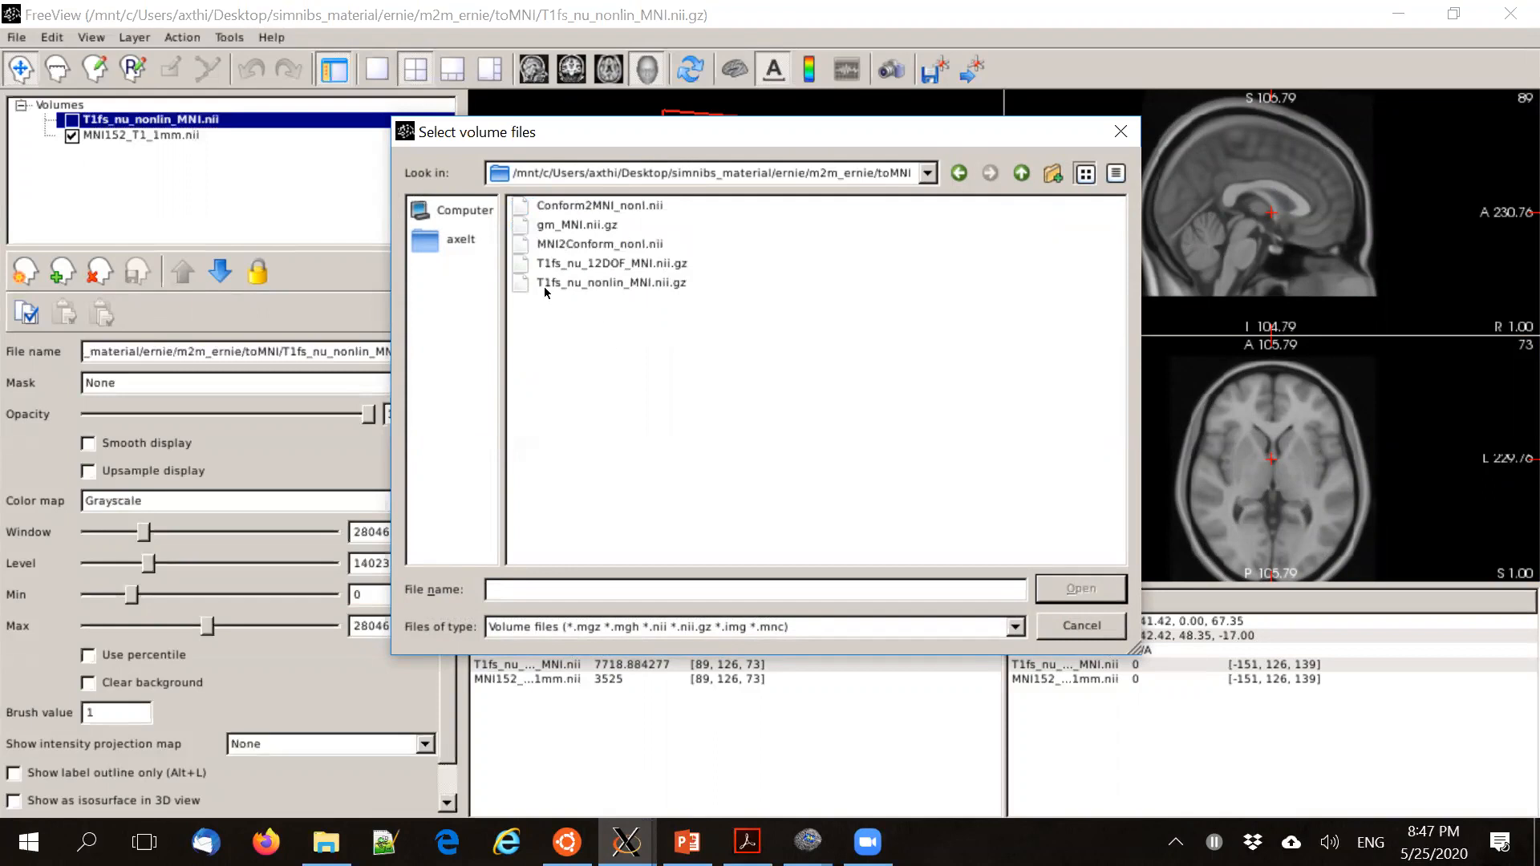
{"action": "left_click", "coordinate": [545, 288]}
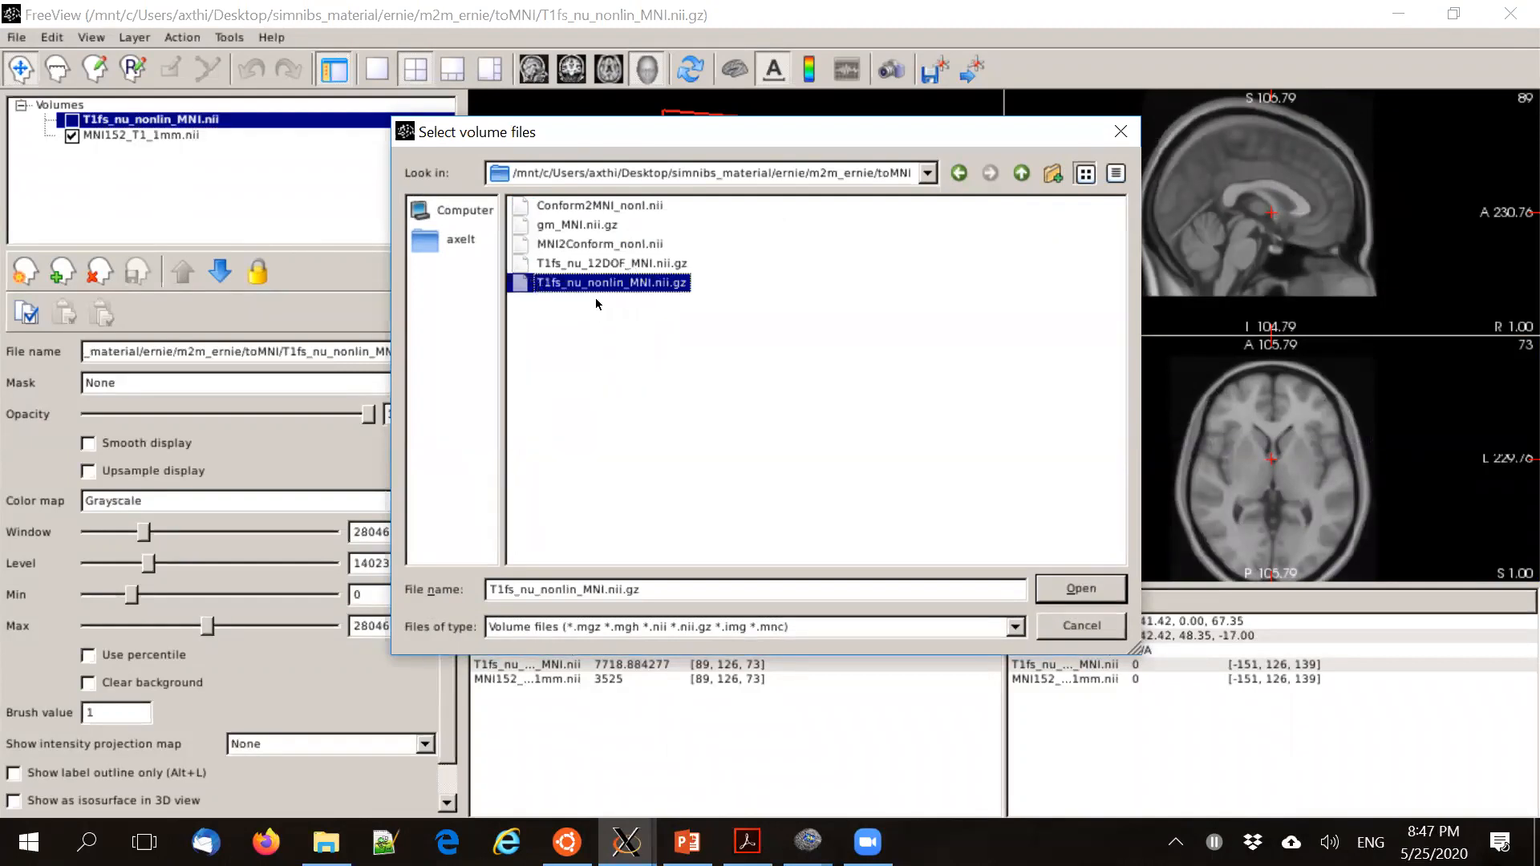
{"action": "left_click", "coordinate": [604, 336]}
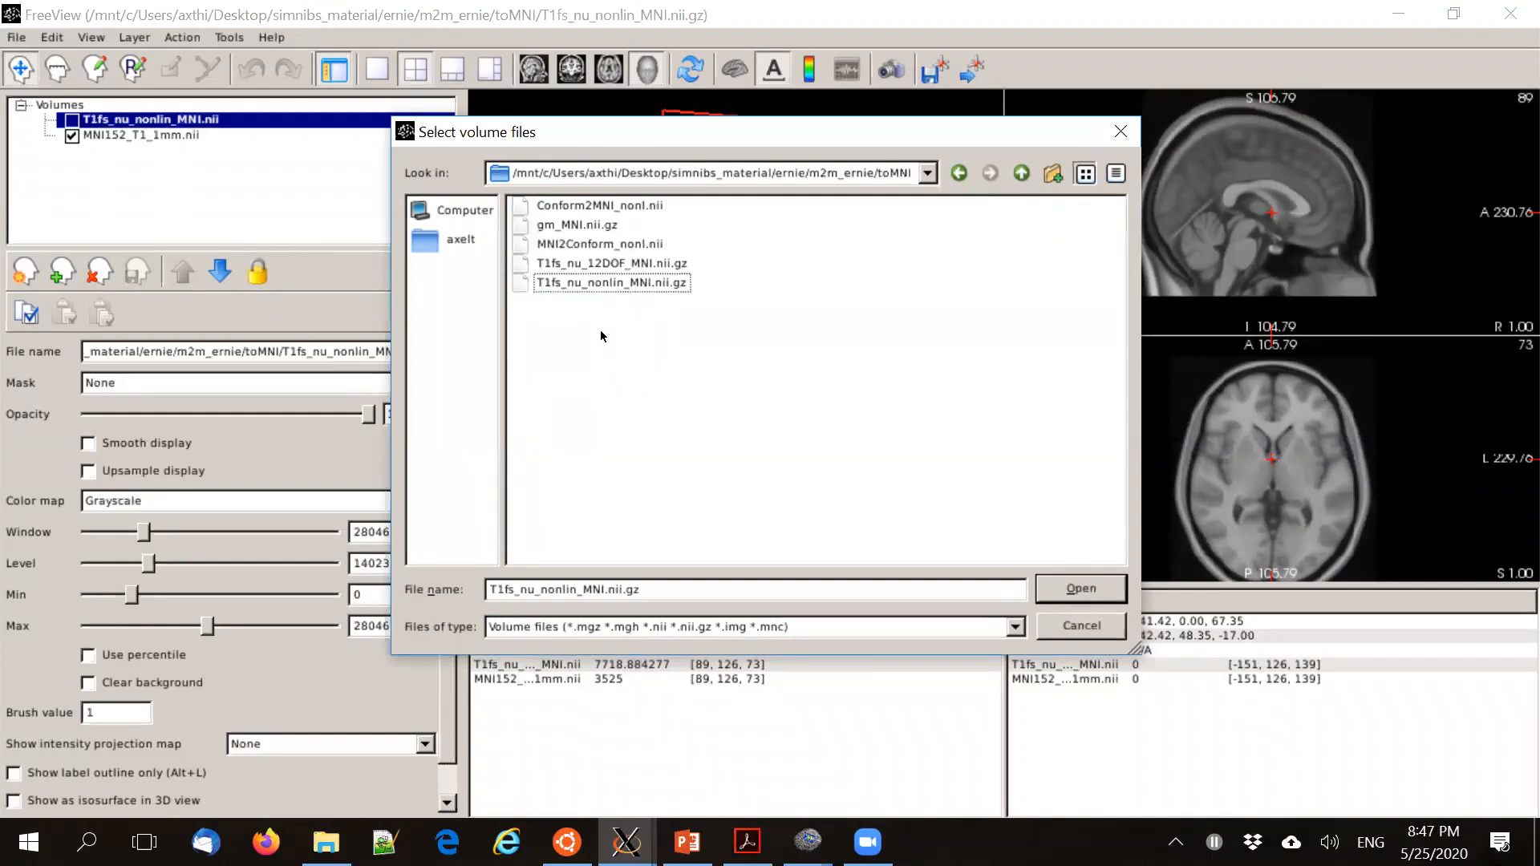
{"action": "left_click", "coordinate": [563, 225]}
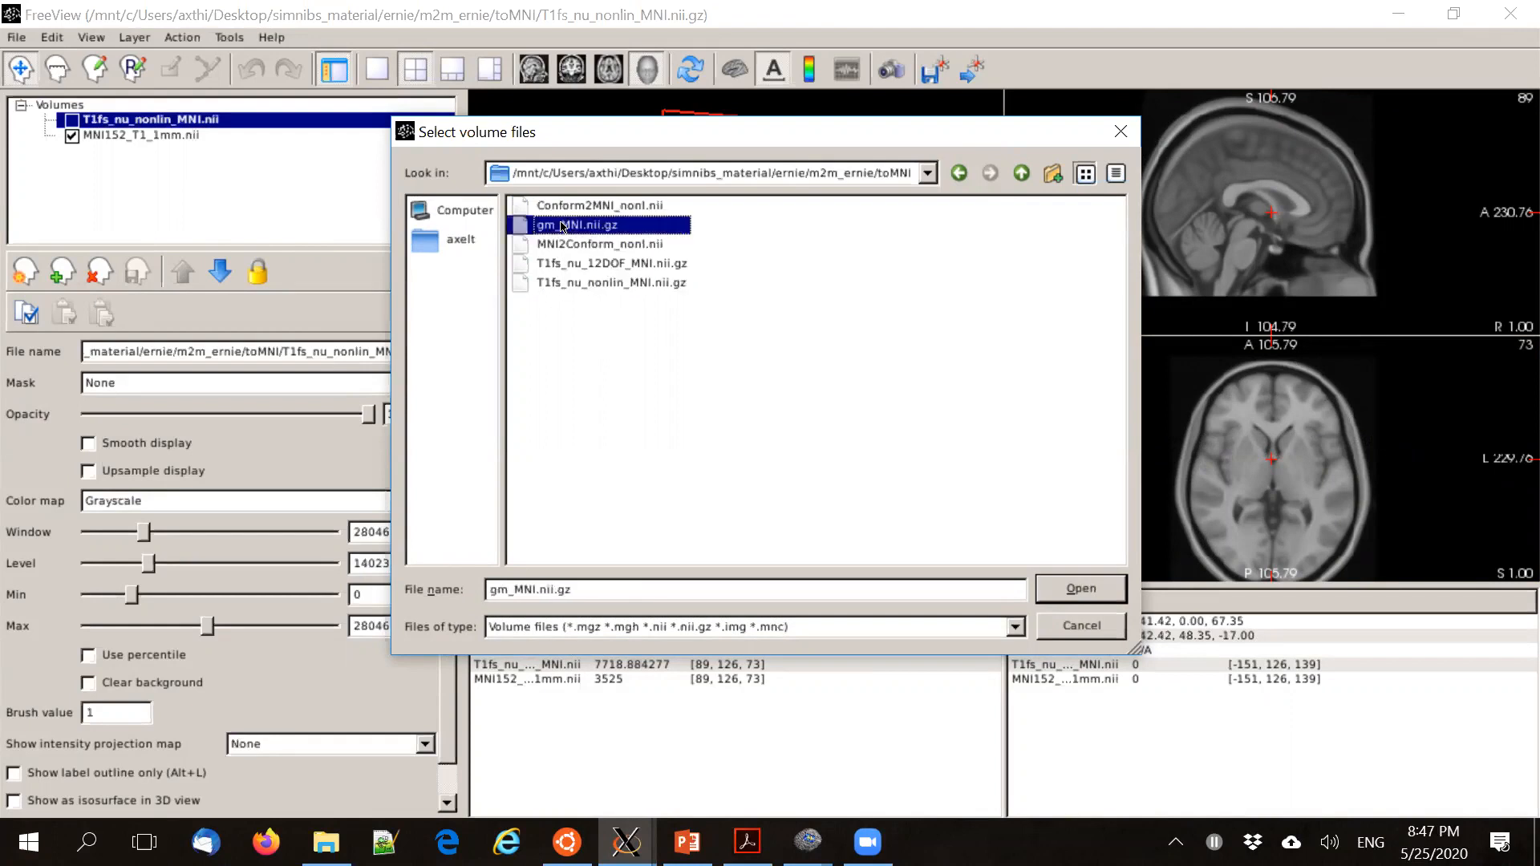
{"action": "left_click", "coordinate": [1072, 592]}
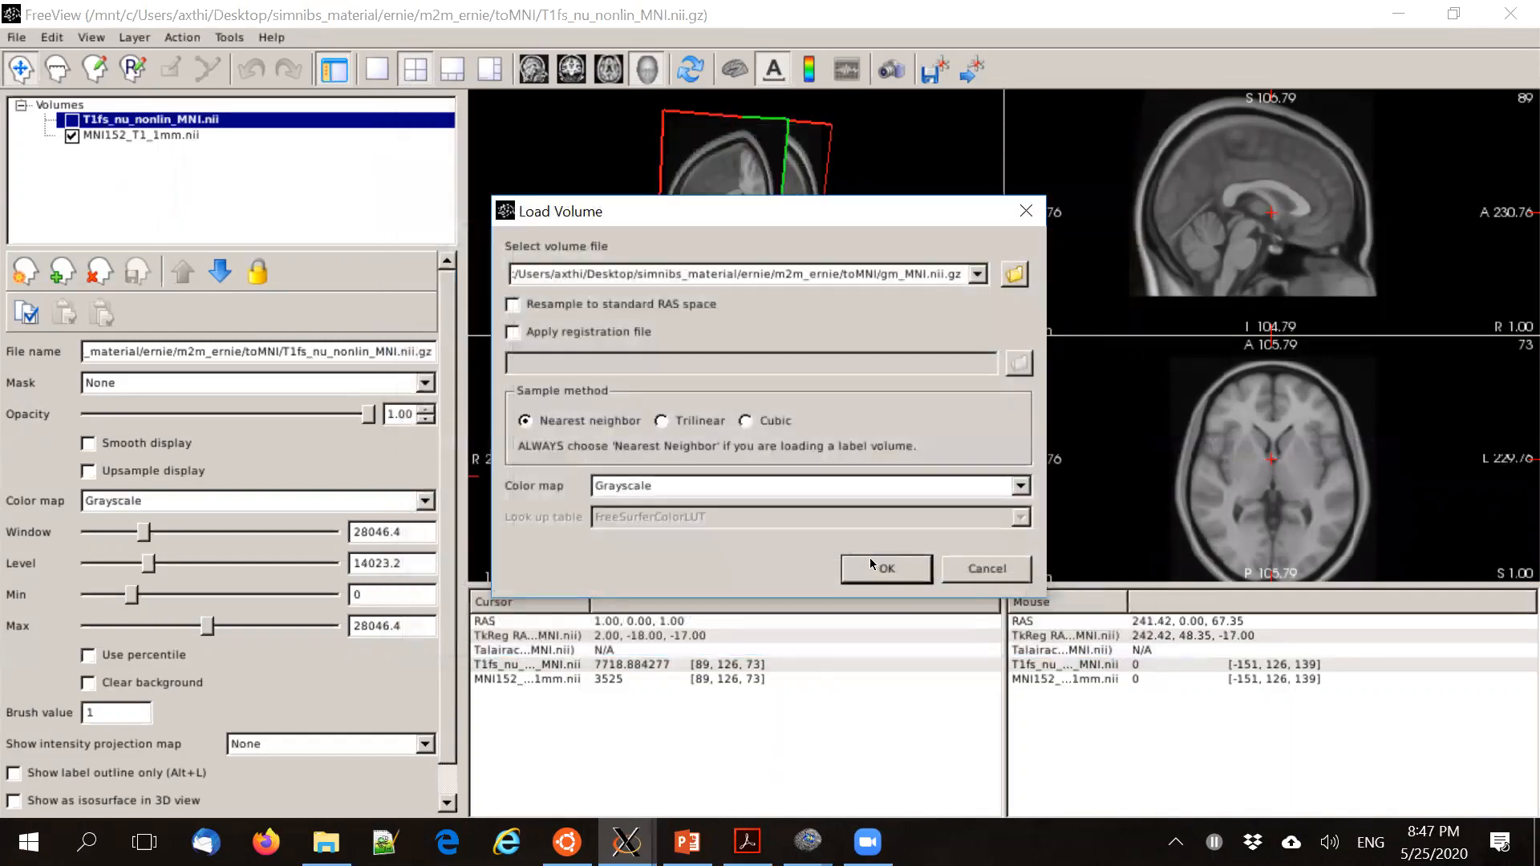
{"action": "left_click", "coordinate": [867, 573]}
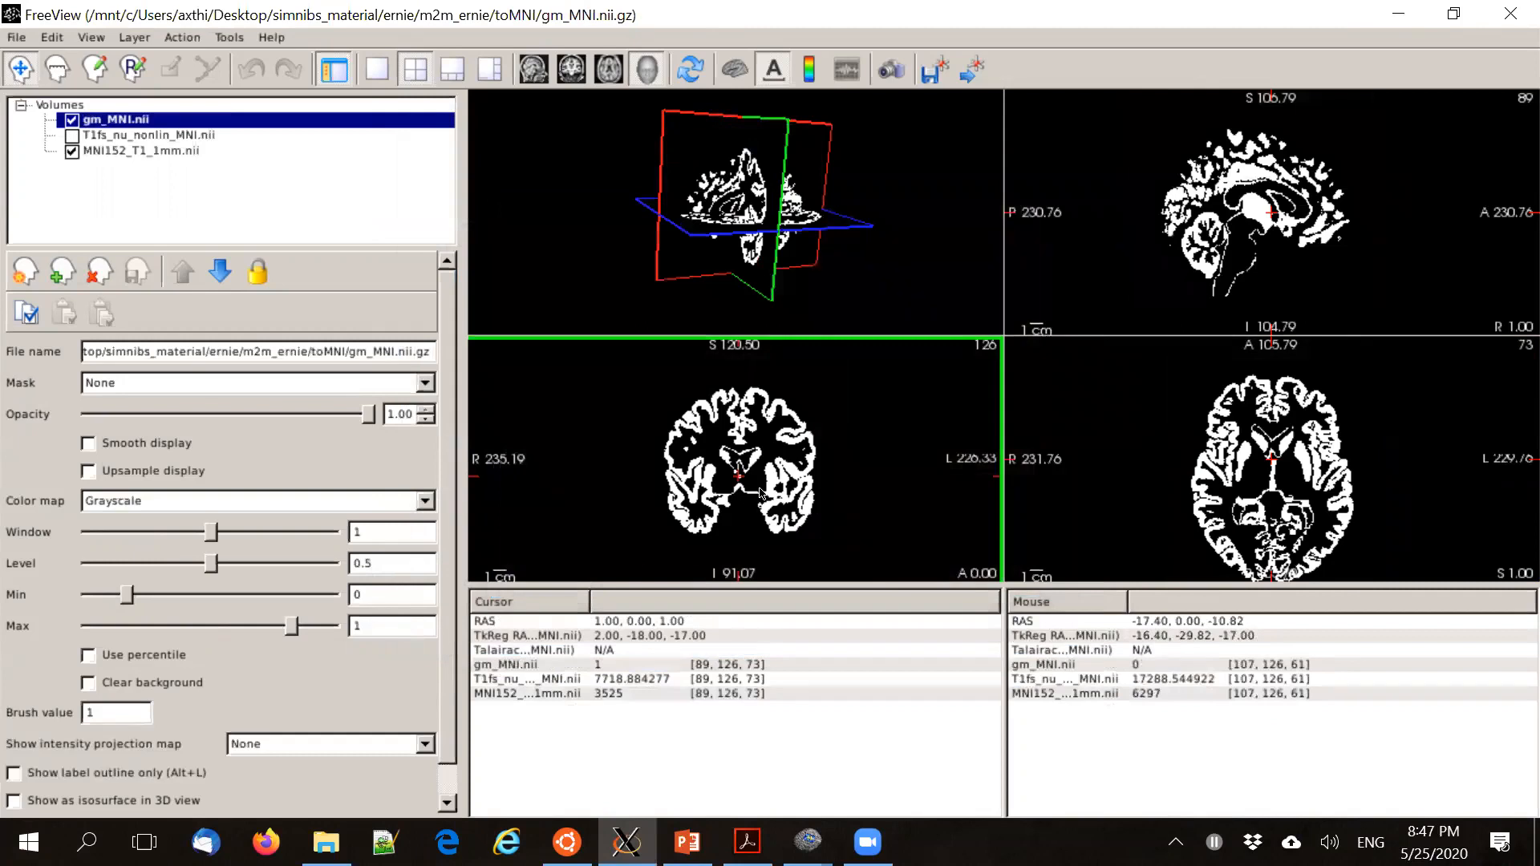
{"action": "left_click", "coordinate": [72, 121]}
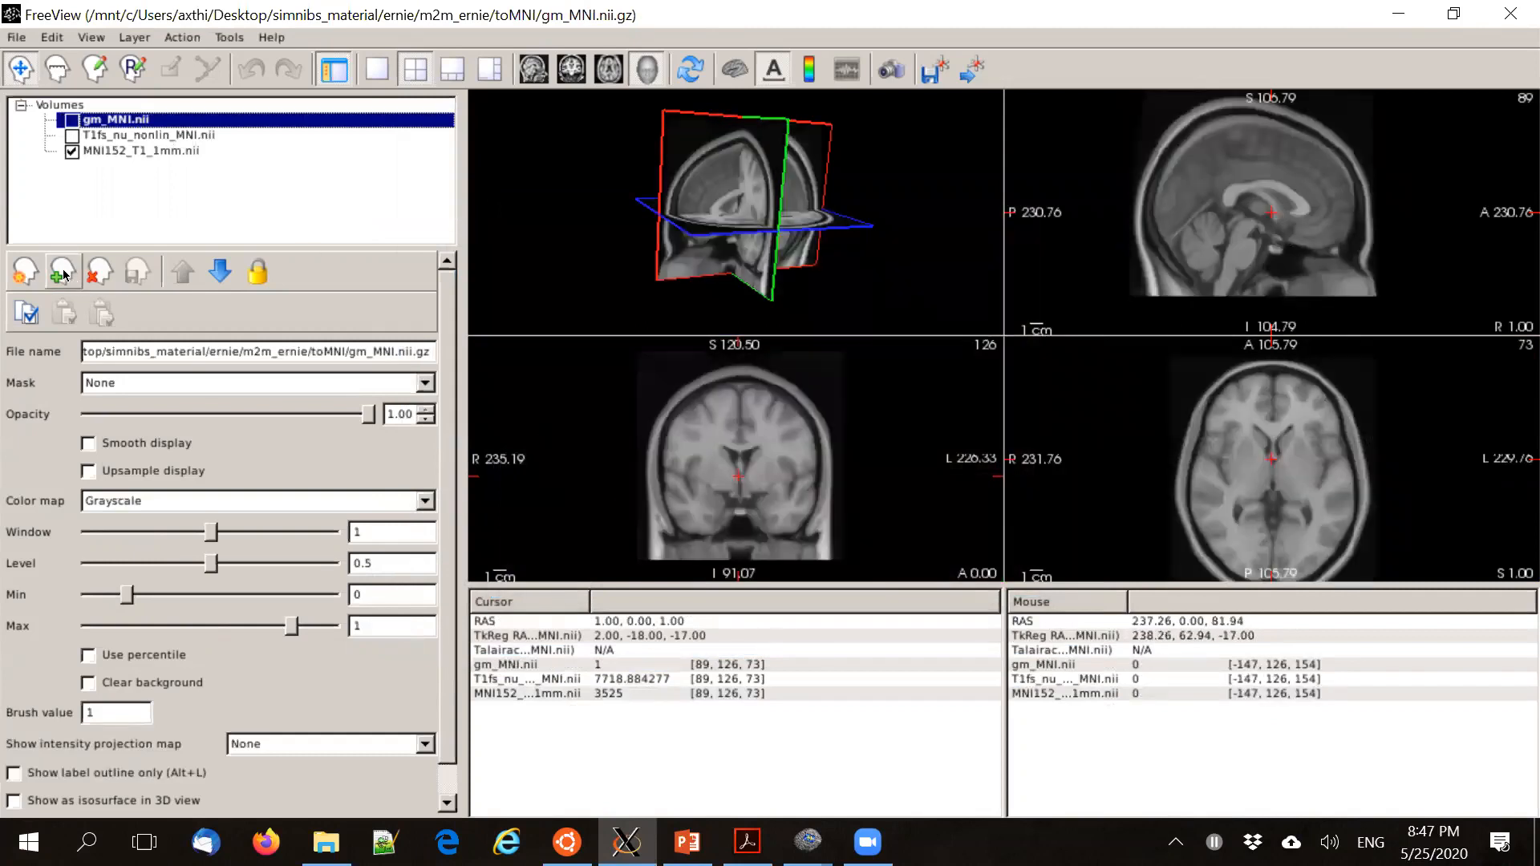
Load the TDCS and TMS Magstim_70mm_Fig8 normE volumes from simnibs_simulation's mni_volumes folder with nearest neighbor sampling and the Grayscale color map
{"action": "left_click", "coordinate": [64, 275]}
{"action": "left_click", "coordinate": [1012, 273]}
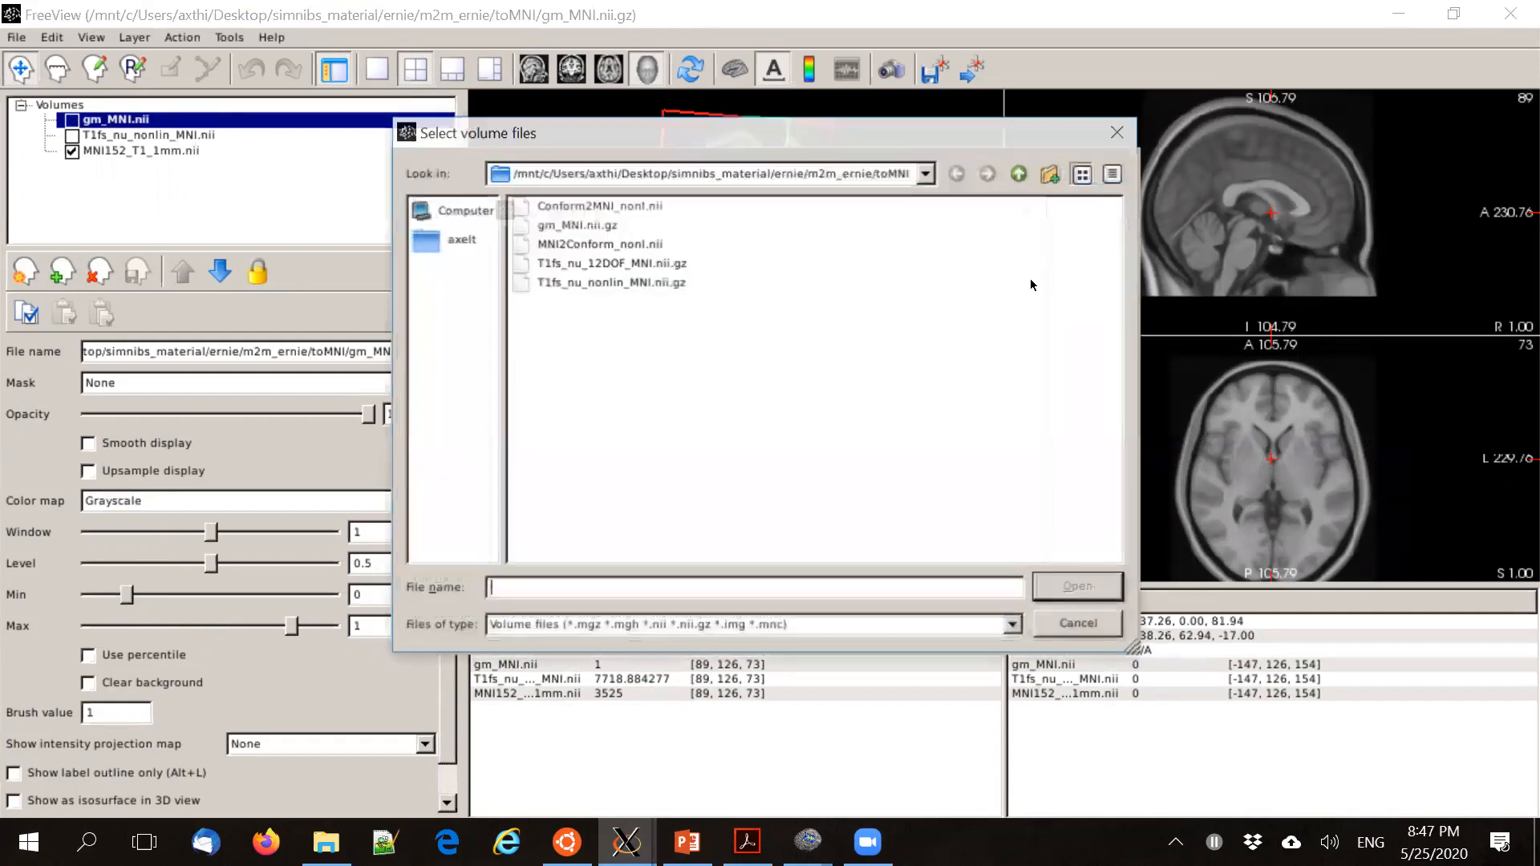
{"action": "left_click", "coordinate": [1020, 181]}
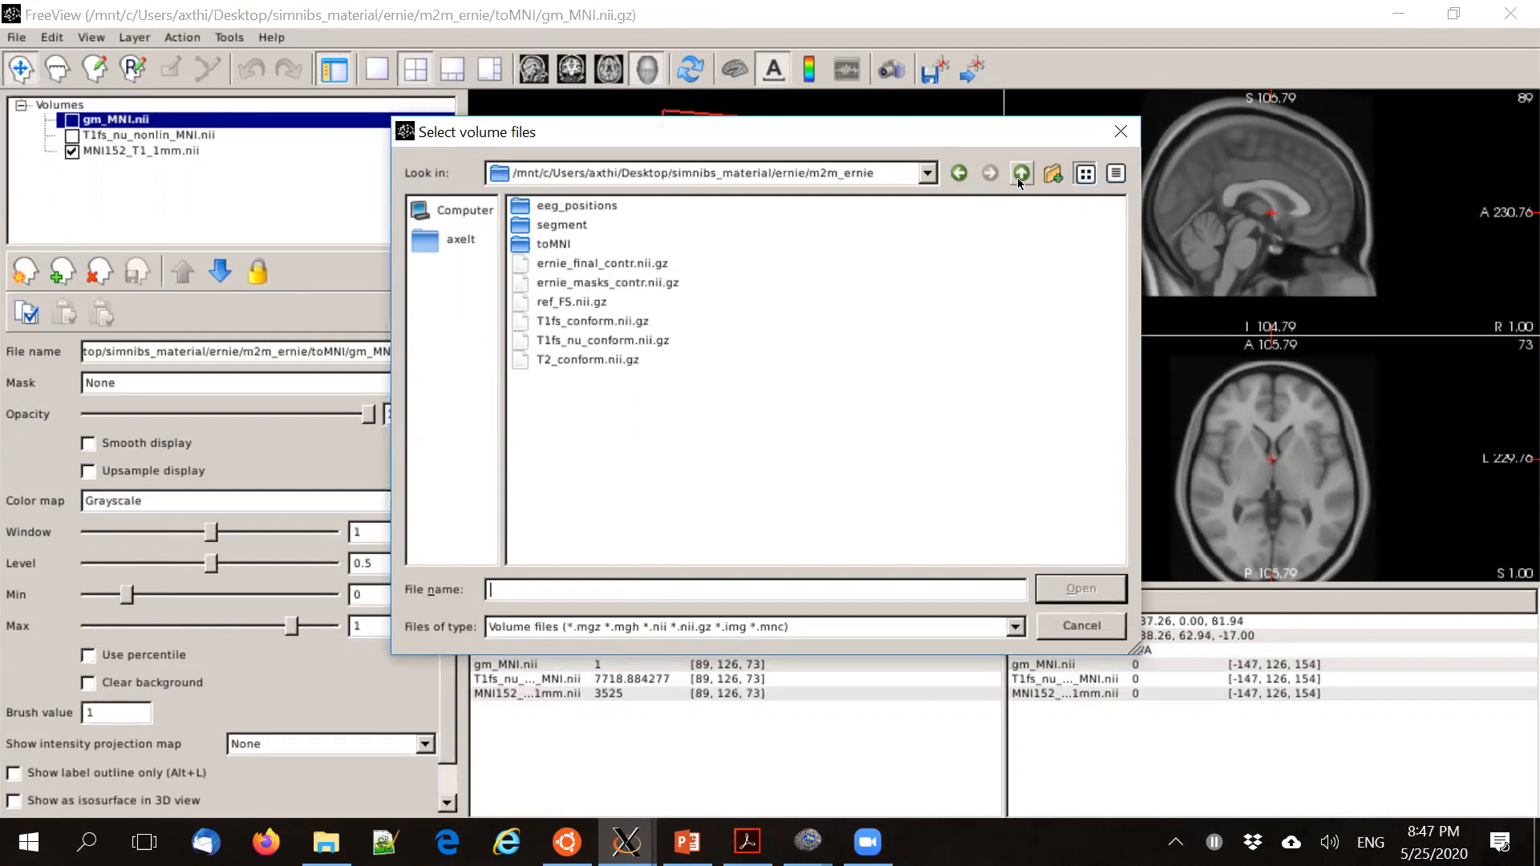
{"action": "left_click", "coordinate": [1021, 181]}
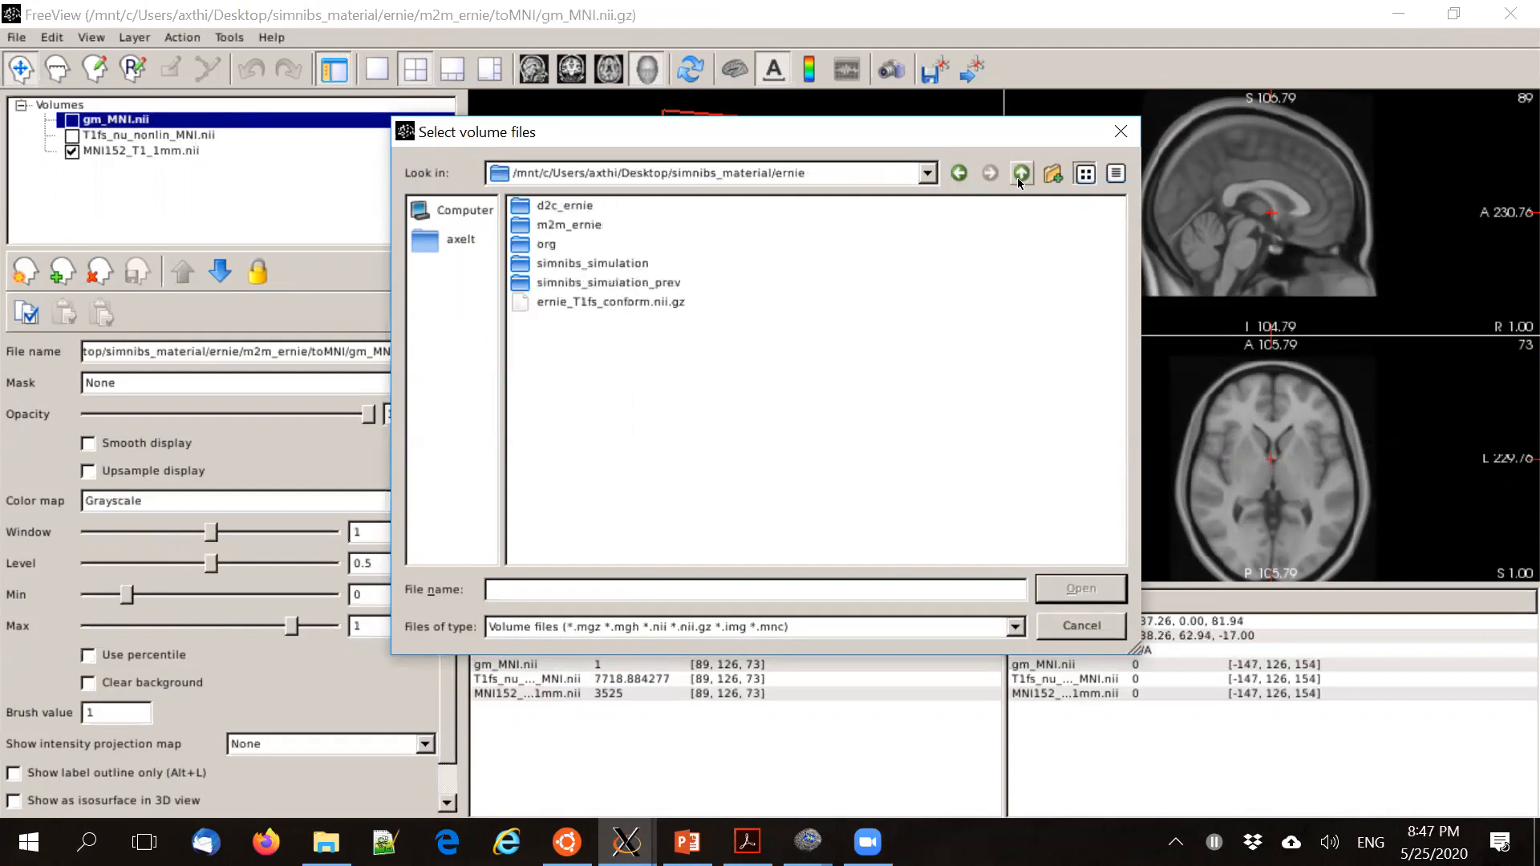
{"action": "double_click", "coordinate": [639, 264]}
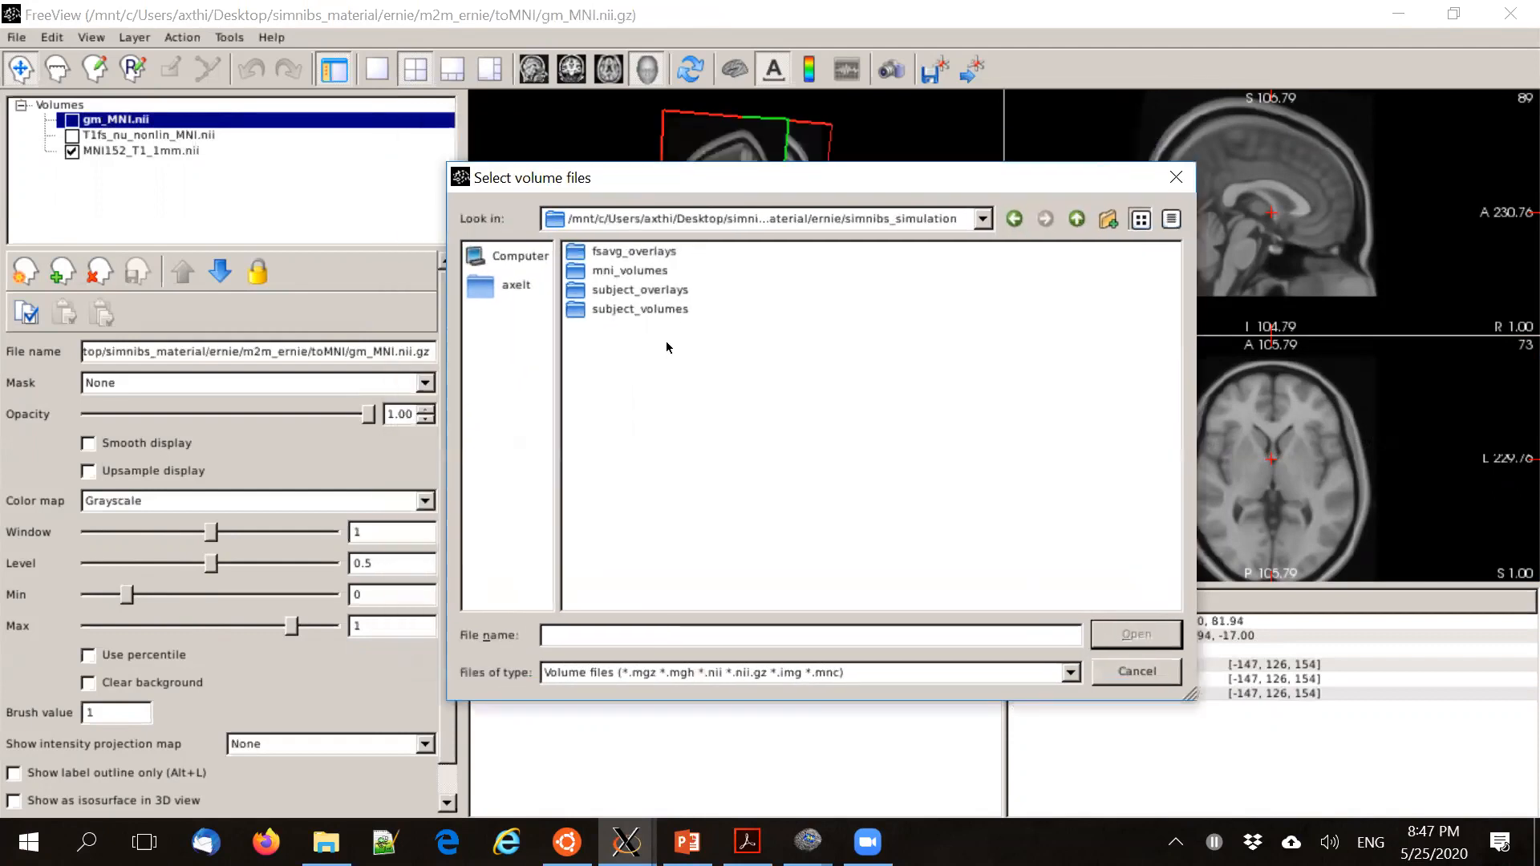
{"action": "double_click", "coordinate": [623, 273]}
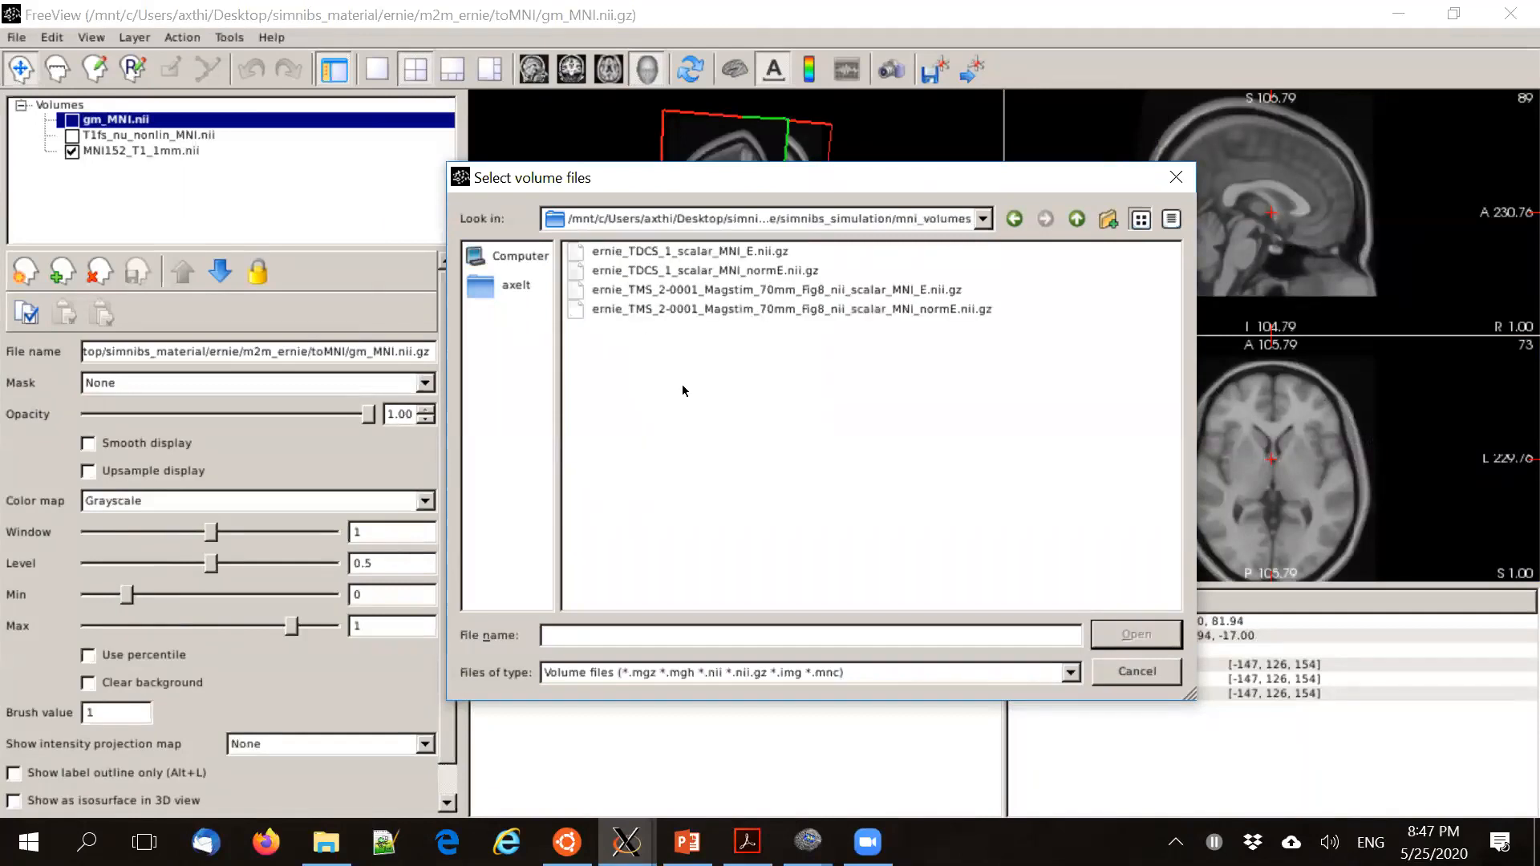
{"action": "left_click", "coordinate": [735, 272]}
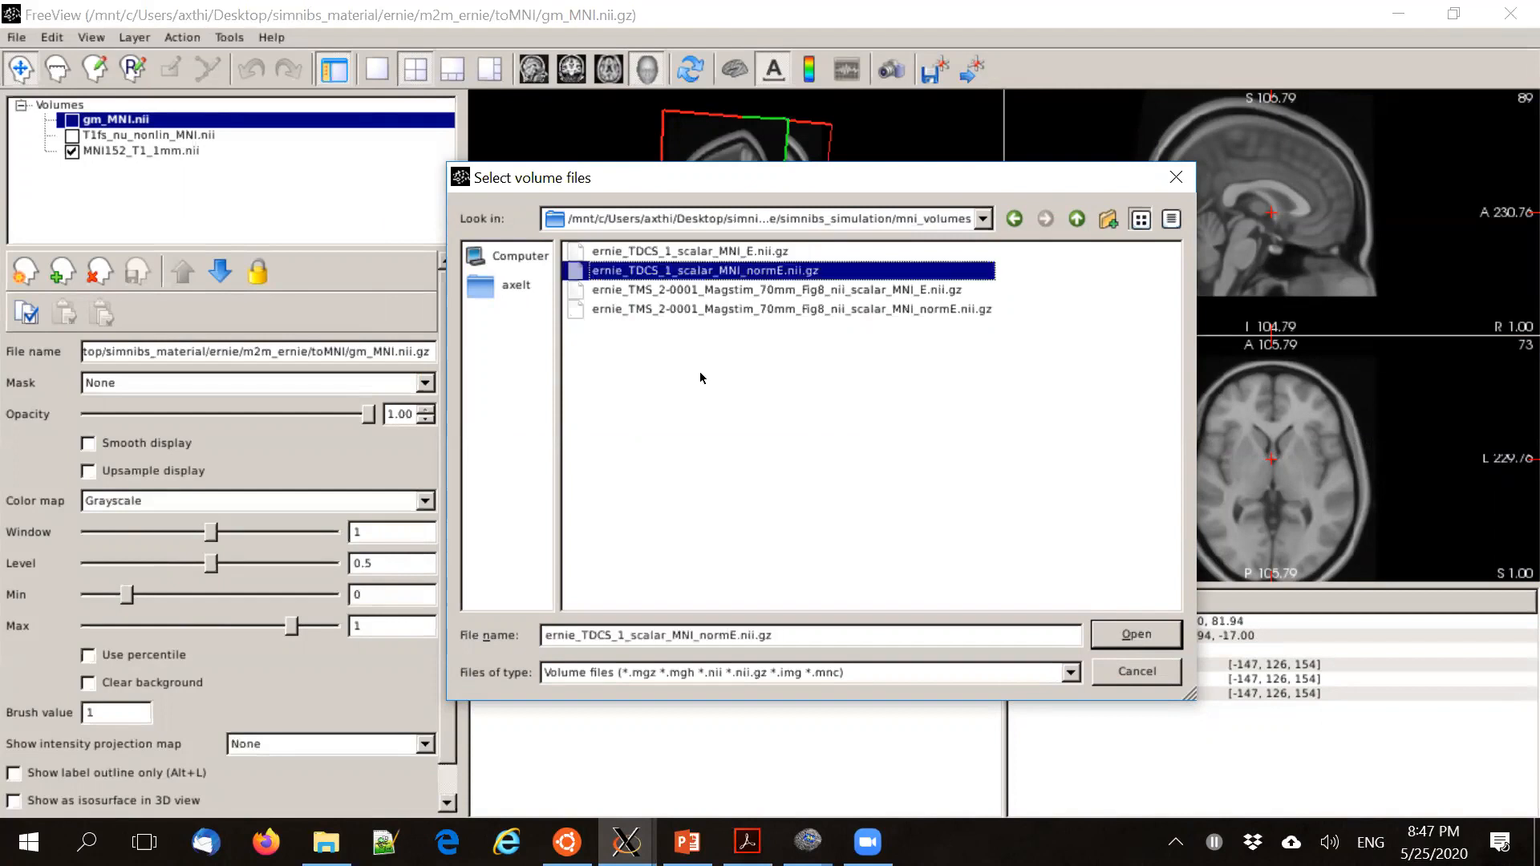
{"action": "left_click", "coordinate": [709, 310], "text": "ctrl"}
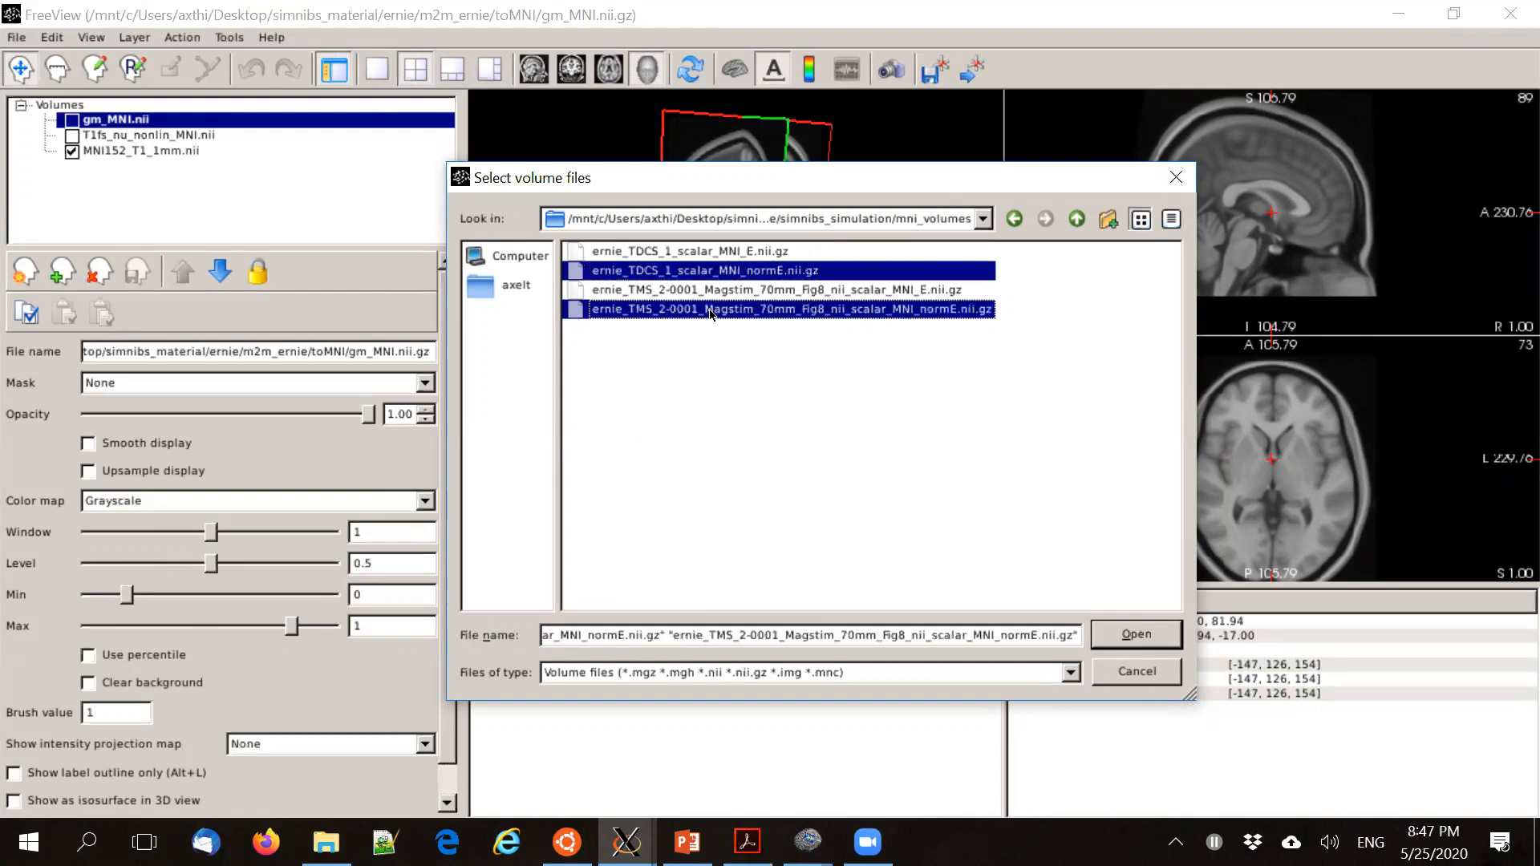
{"action": "left_click", "coordinate": [1127, 636]}
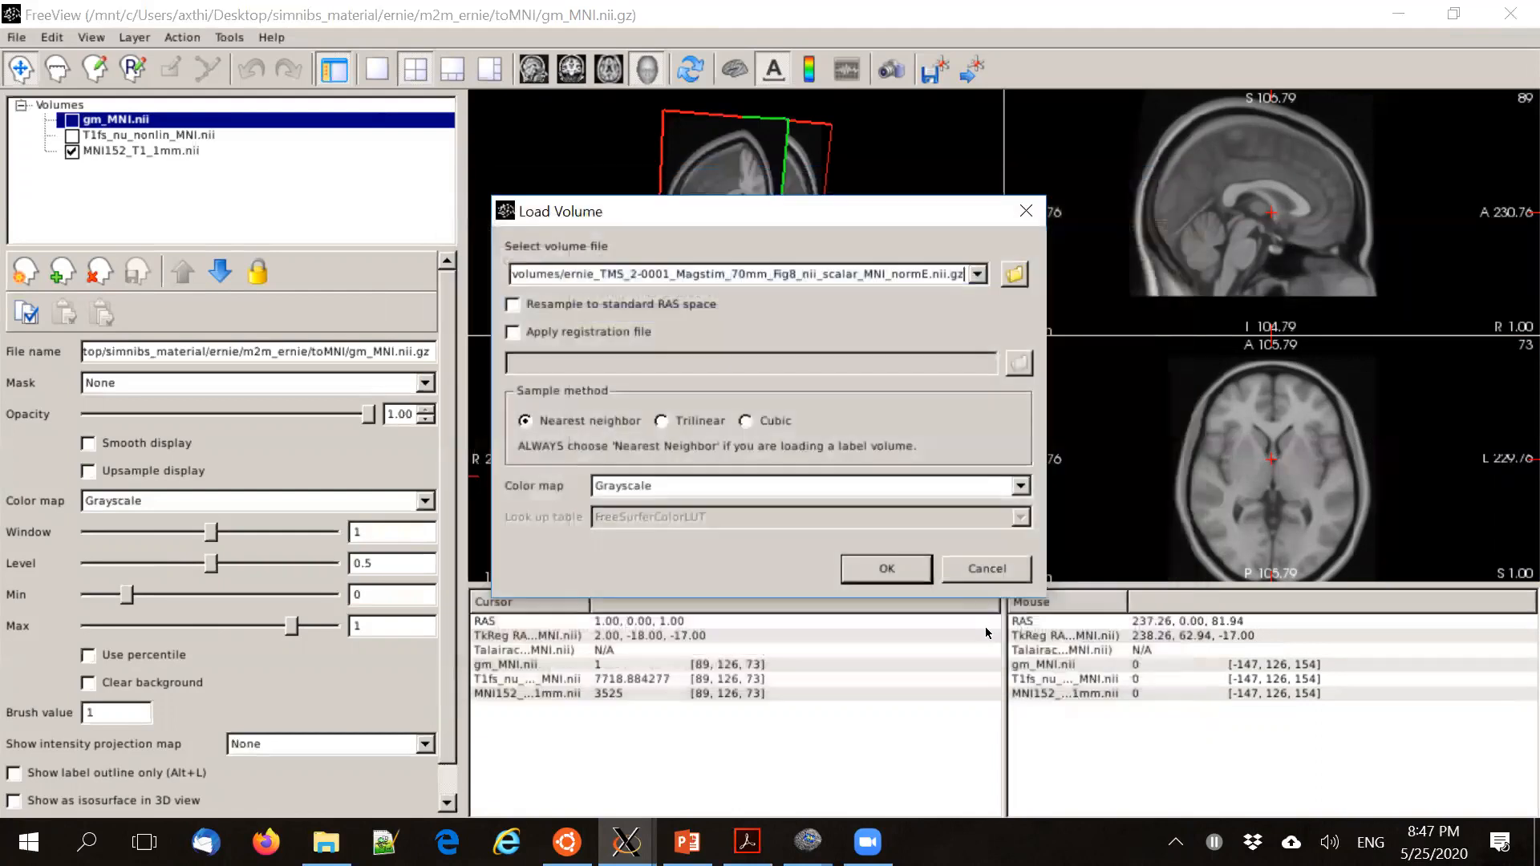
{"action": "left_click", "coordinate": [887, 568]}
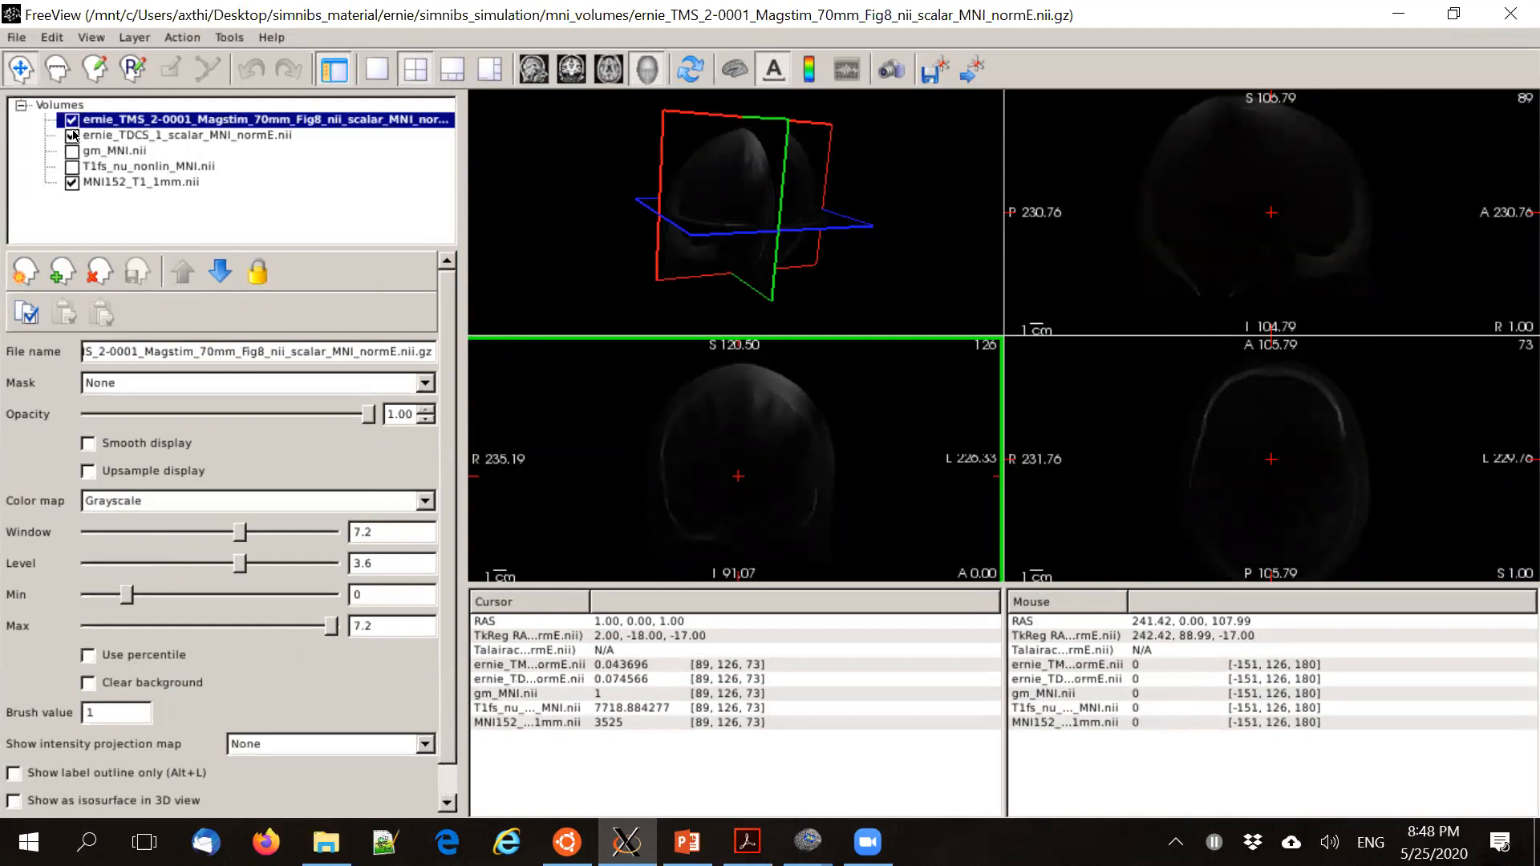
Apply the Heat color map to both normE volumes and hide ernie_TDCS_1_scalar_MNI_normE.nii
{"action": "left_click", "coordinate": [161, 135], "text": "ctrl"}
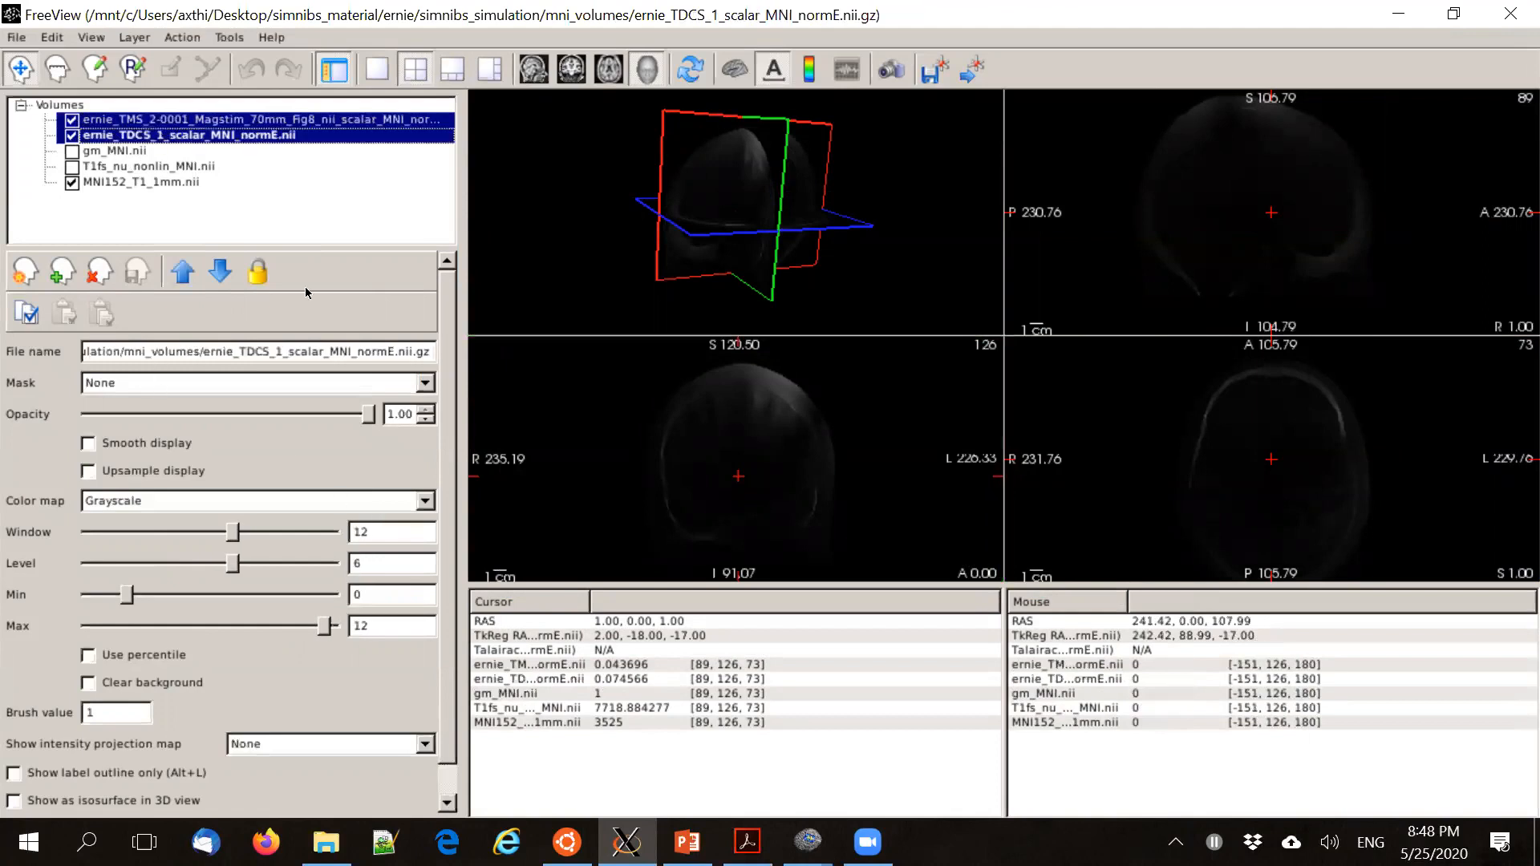
{"action": "left_click", "coordinate": [425, 501]}
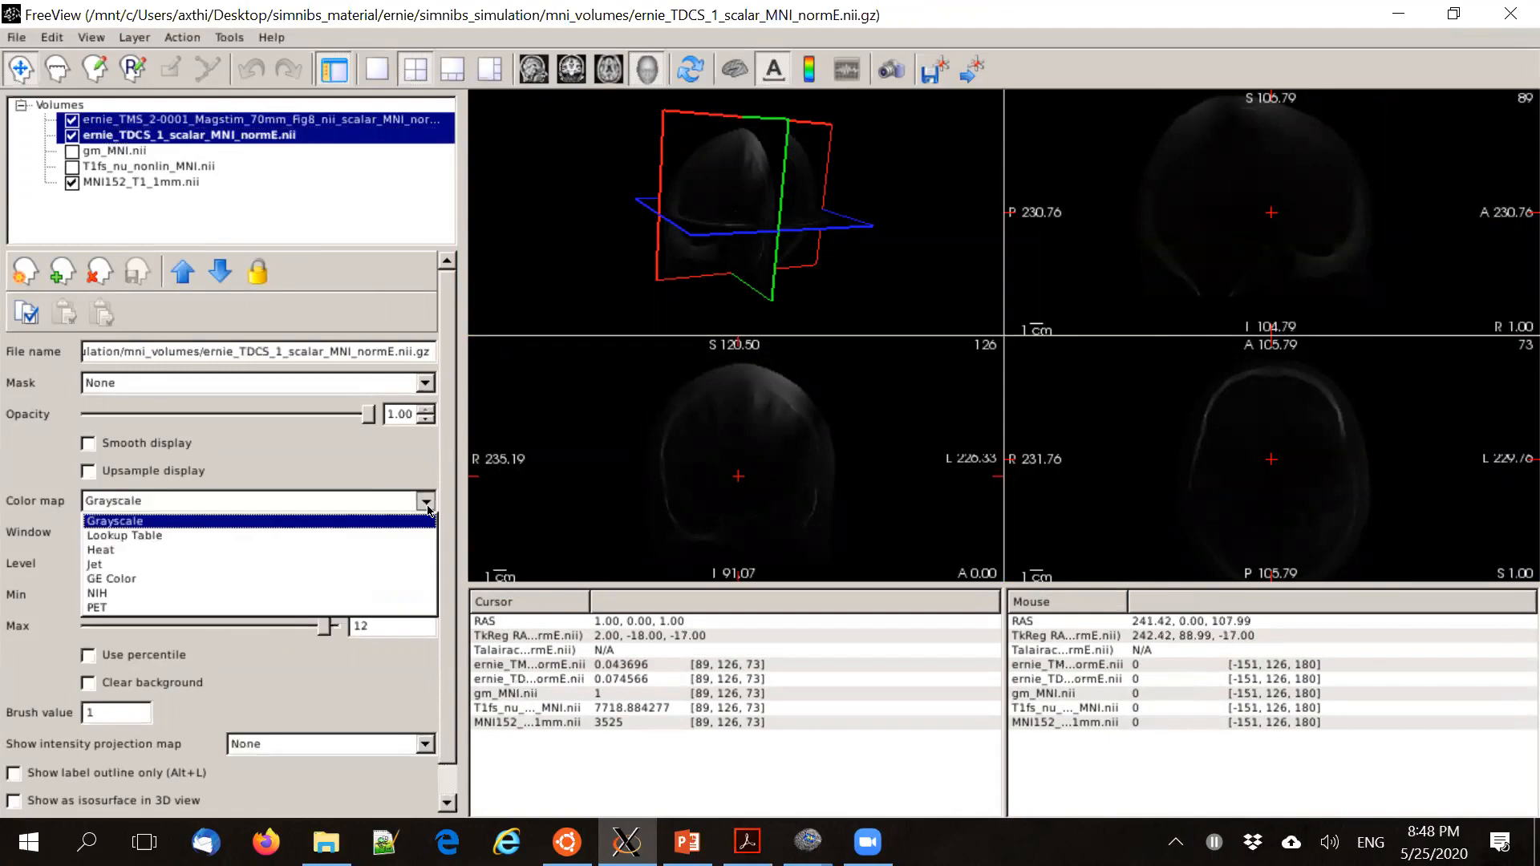
{"action": "left_click", "coordinate": [134, 552]}
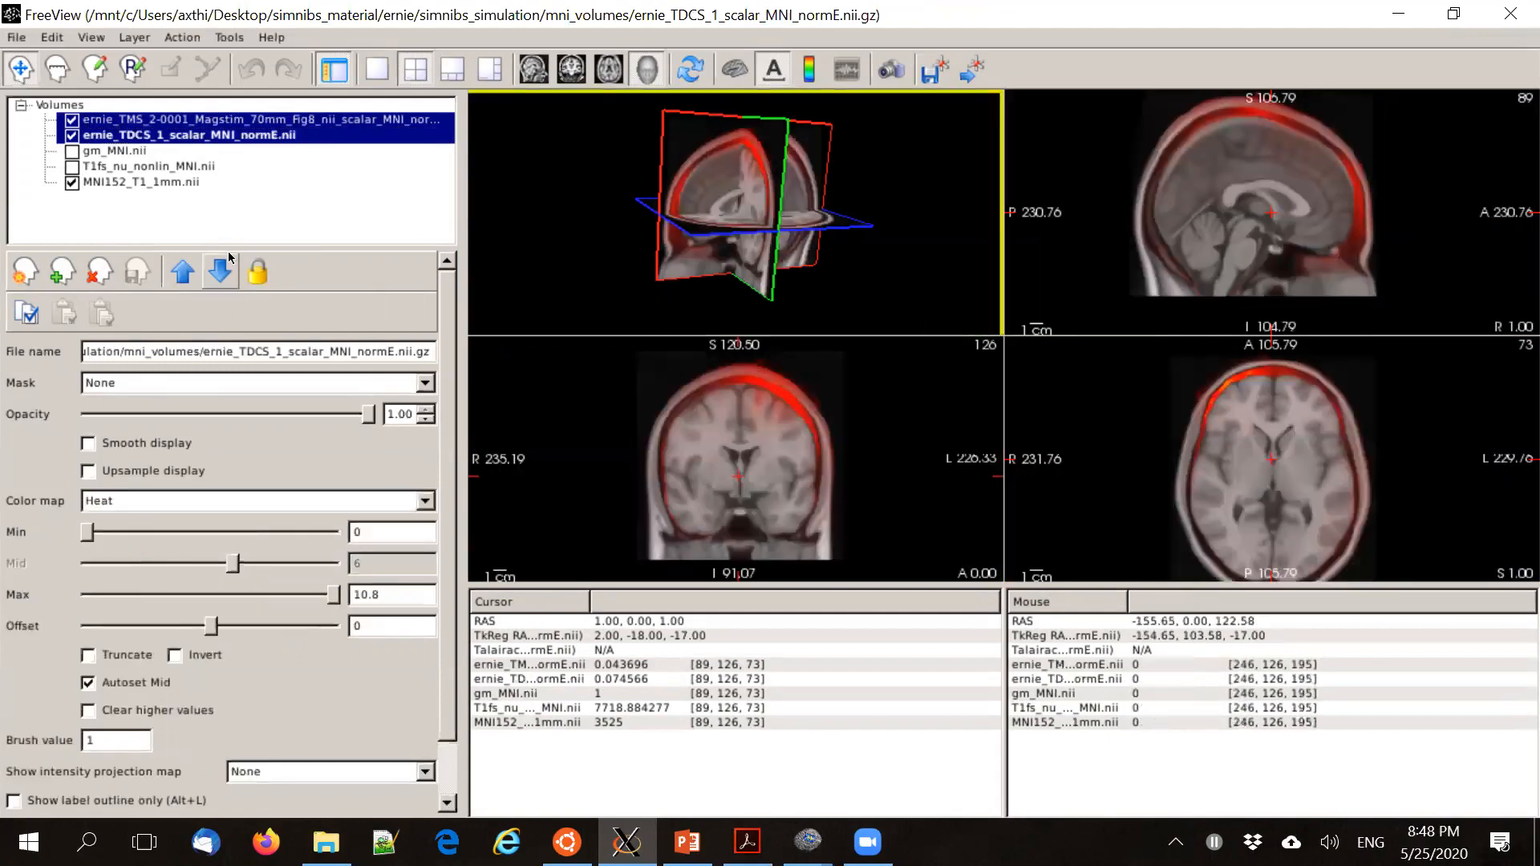
{"action": "left_click", "coordinate": [72, 135]}
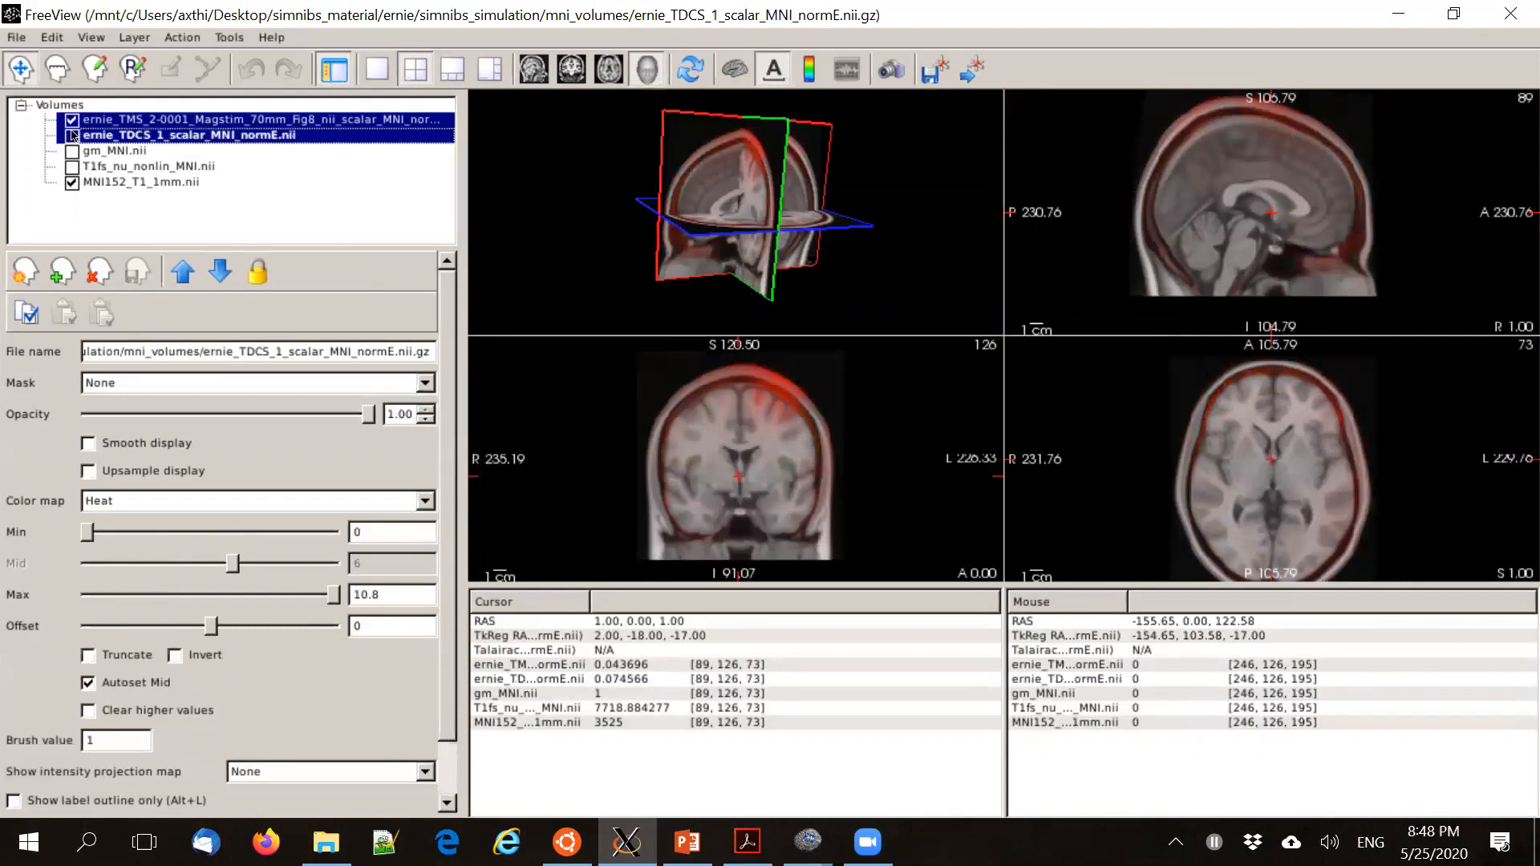
Examine the TMS field over the MNI template in the coronal, sagittal and axial slices around the stimulated cortex
{"action": "scroll", "coordinate": [772, 393], "scroll_direction": "up", "scroll_amount": 2}
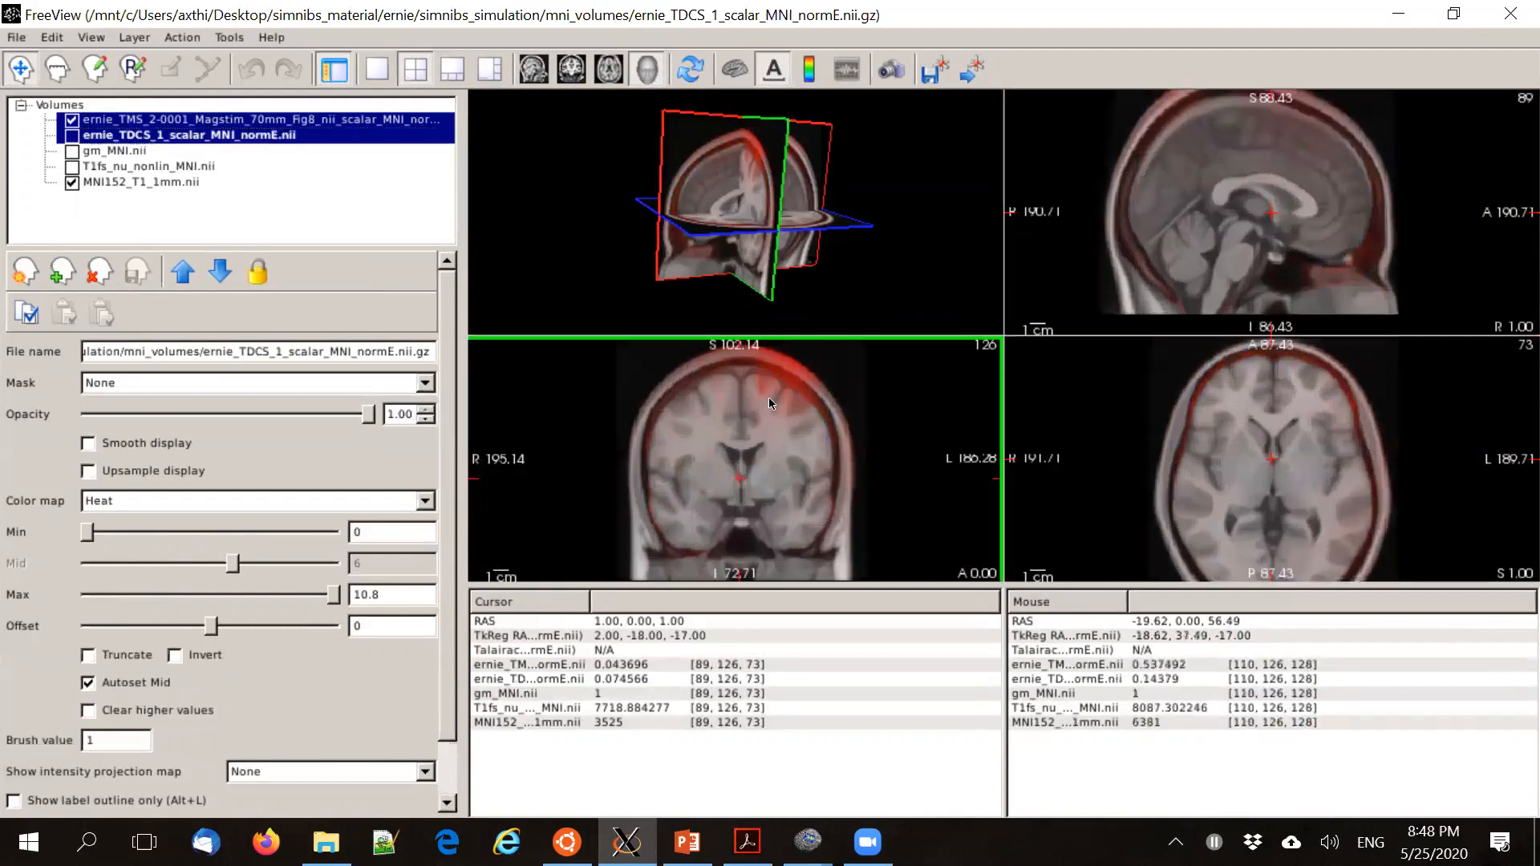
{"action": "middle_click_drag", "start_coordinate": [765, 396], "coordinate": [728, 445]}
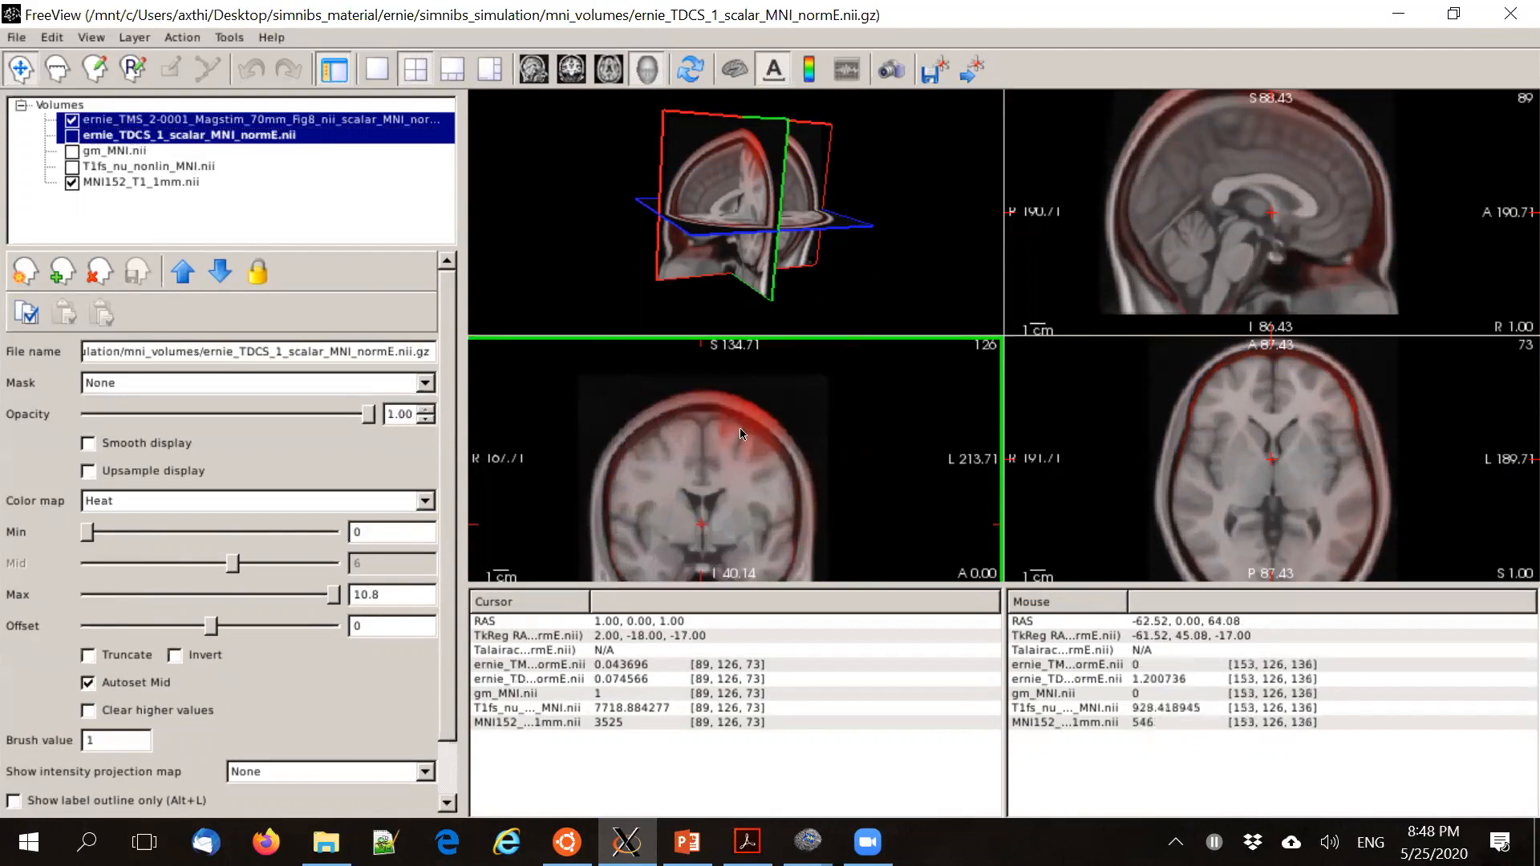
{"action": "left_click", "coordinate": [741, 435]}
{"action": "left_click", "coordinate": [1256, 122]}
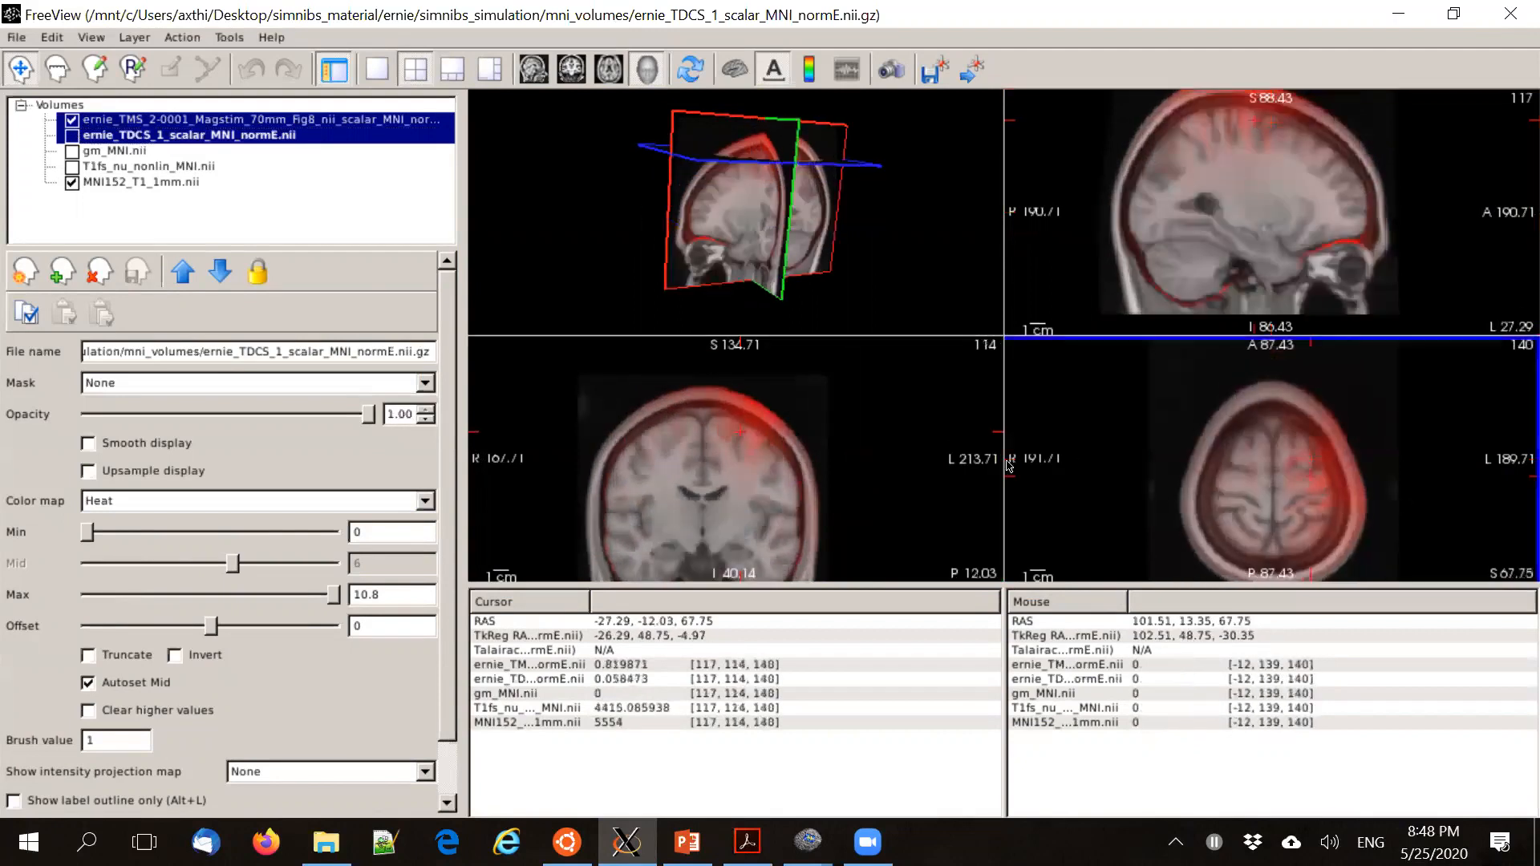
{"action": "left_click", "coordinate": [1330, 477]}
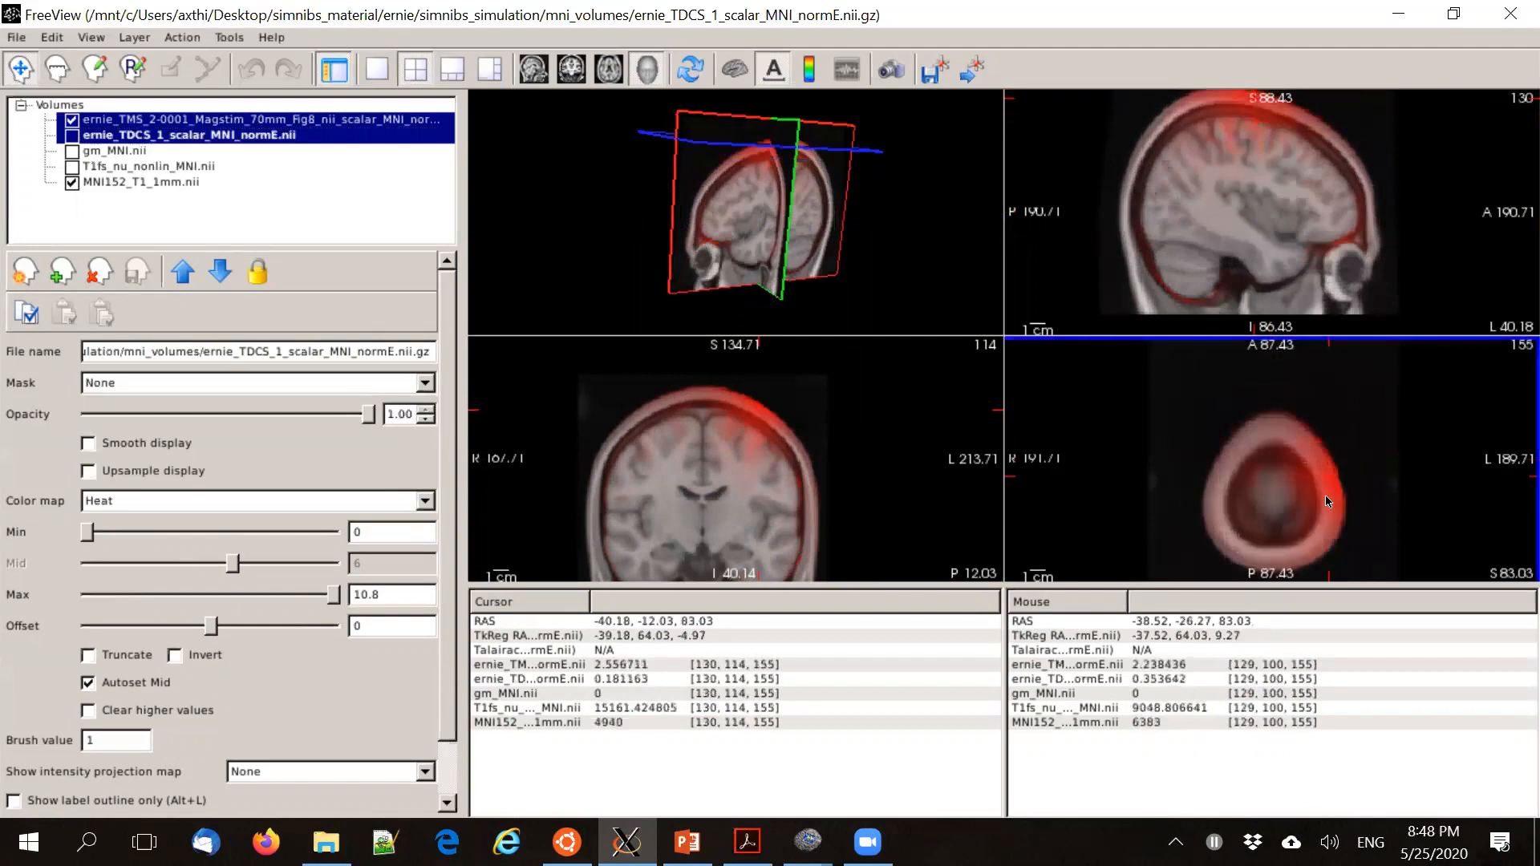
{"action": "left_click", "coordinate": [1326, 497]}
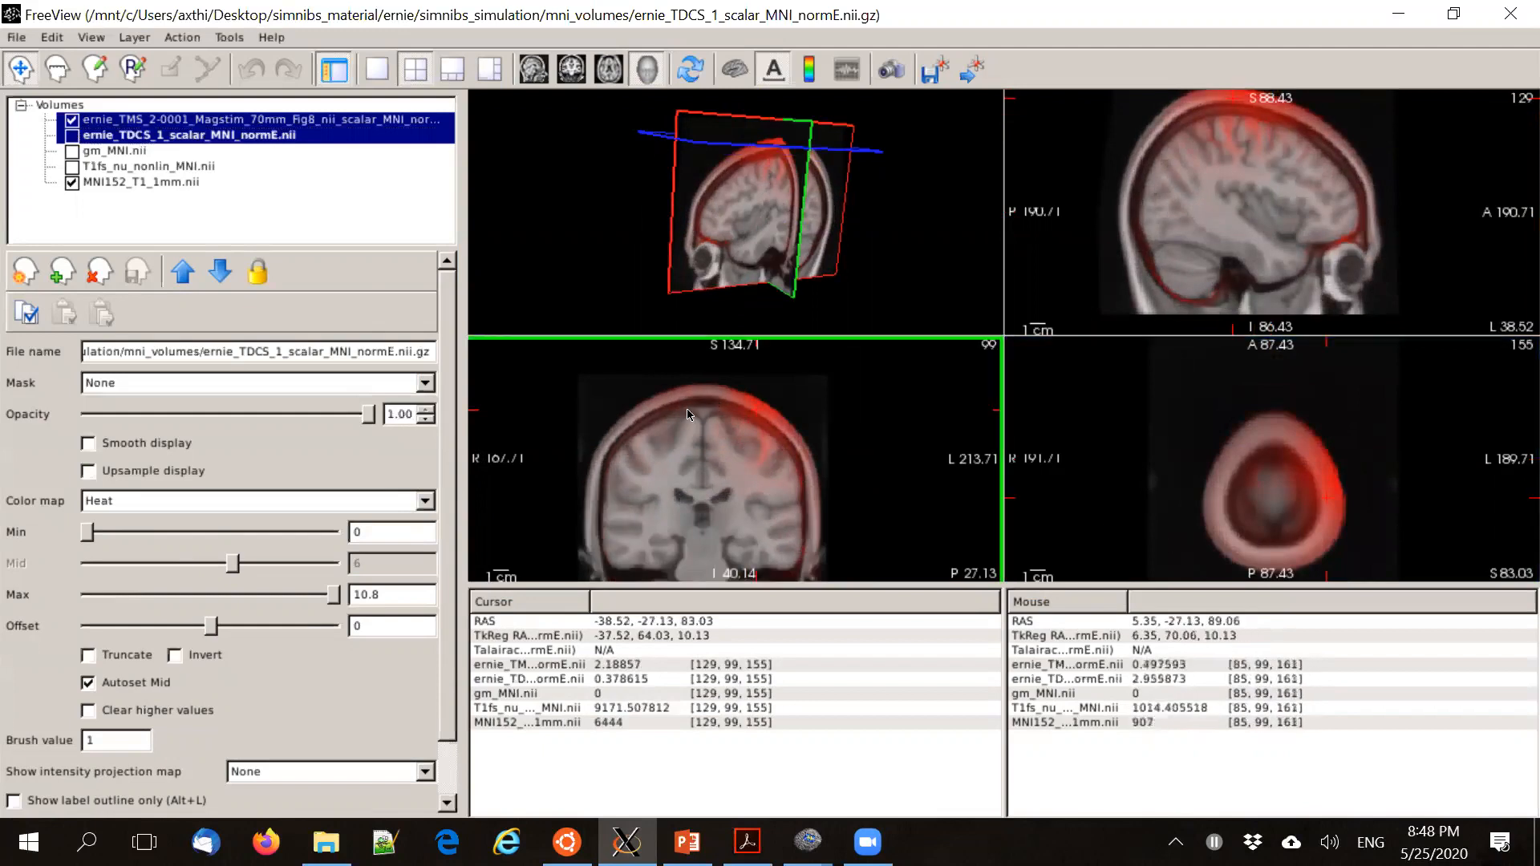
{"action": "left_click", "coordinate": [764, 423]}
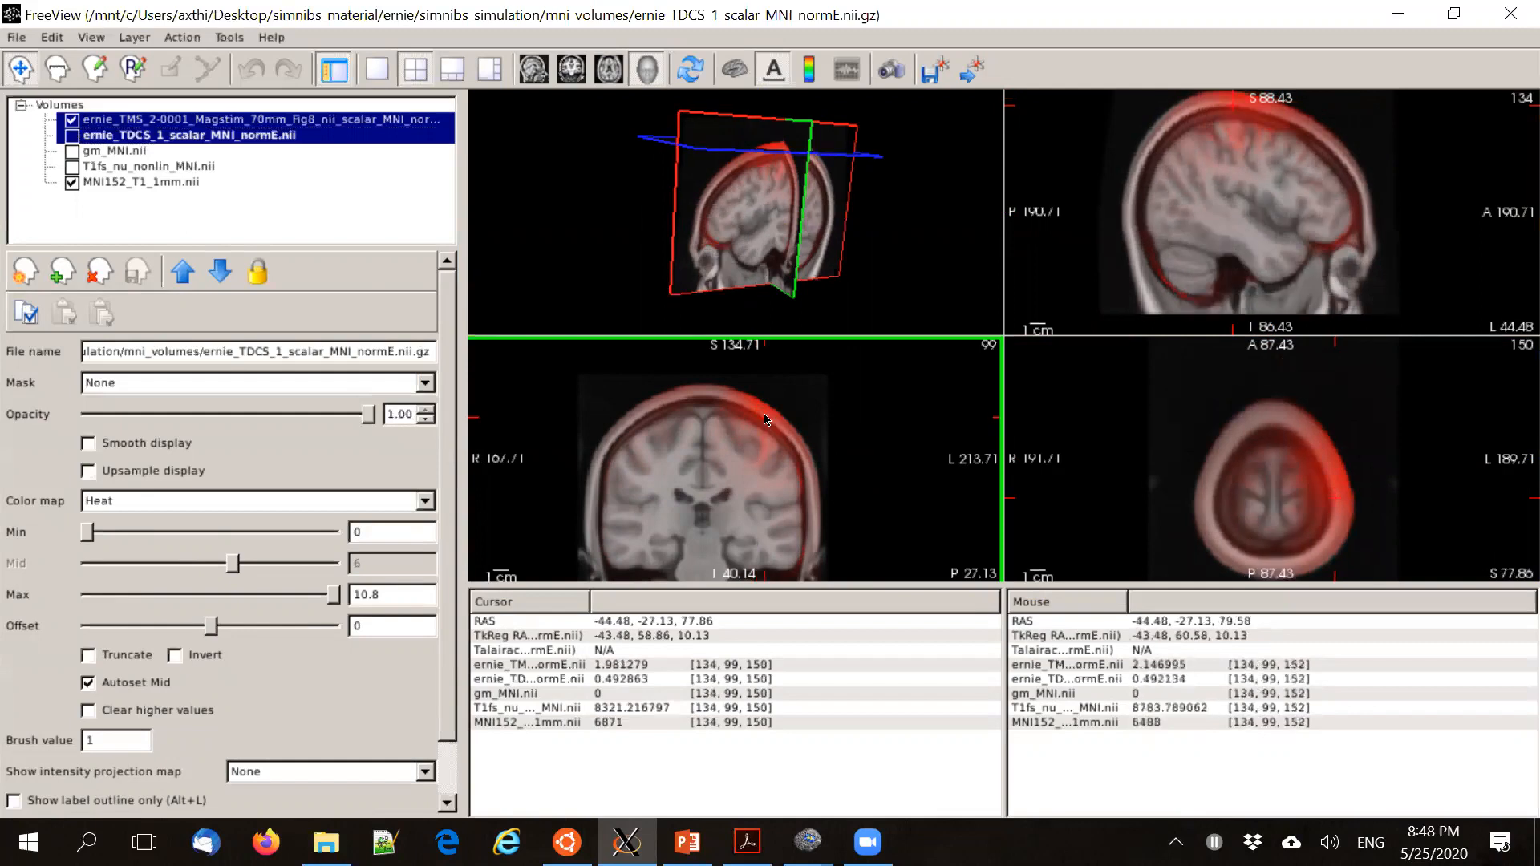
{"action": "left_click", "coordinate": [766, 446]}
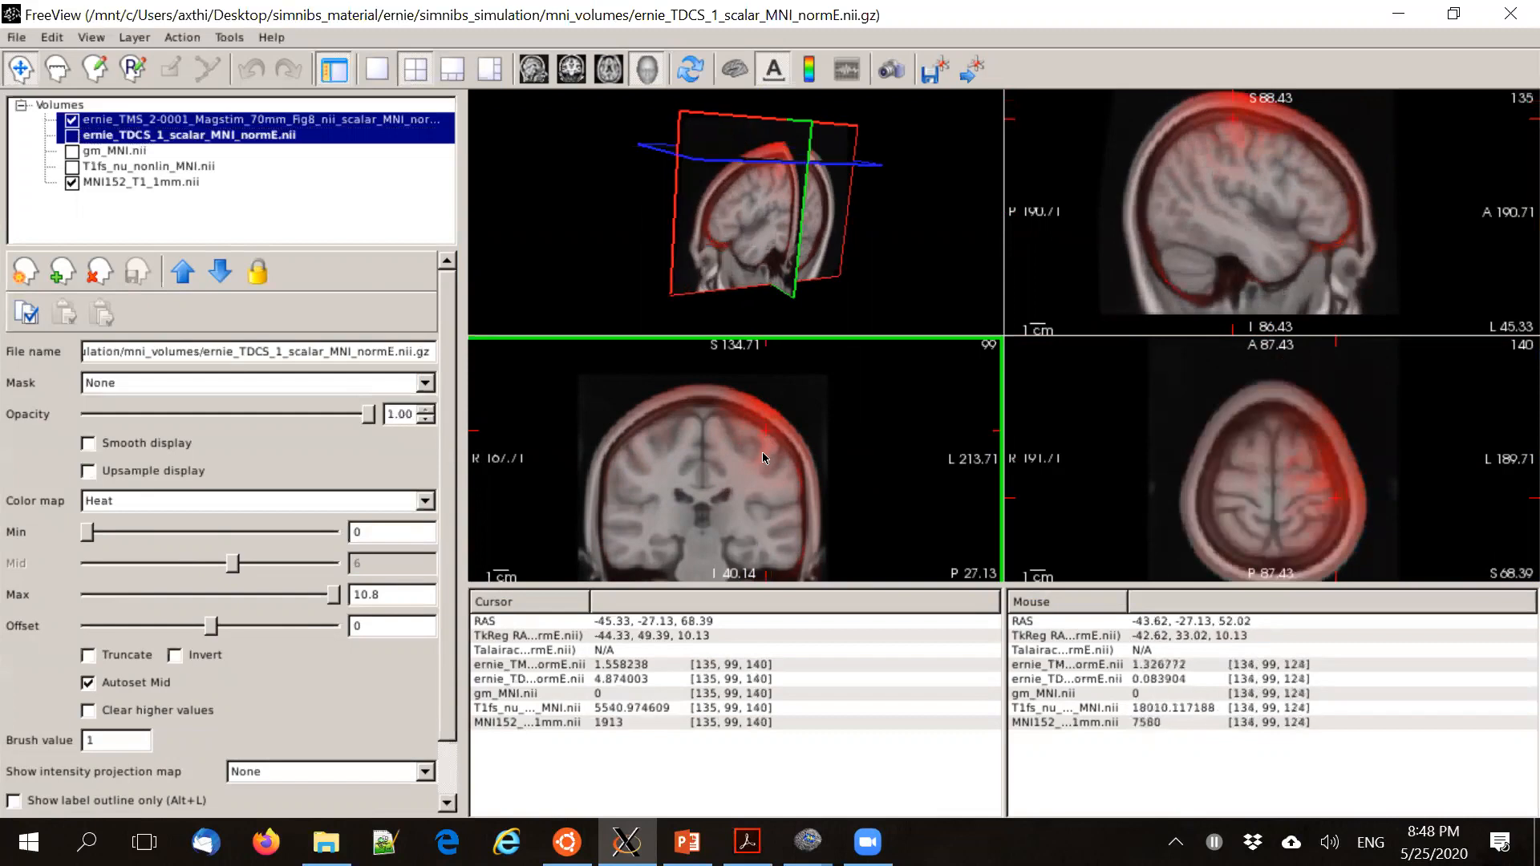
{"action": "left_click", "coordinate": [762, 452]}
{"action": "left_click", "coordinate": [1339, 495]}
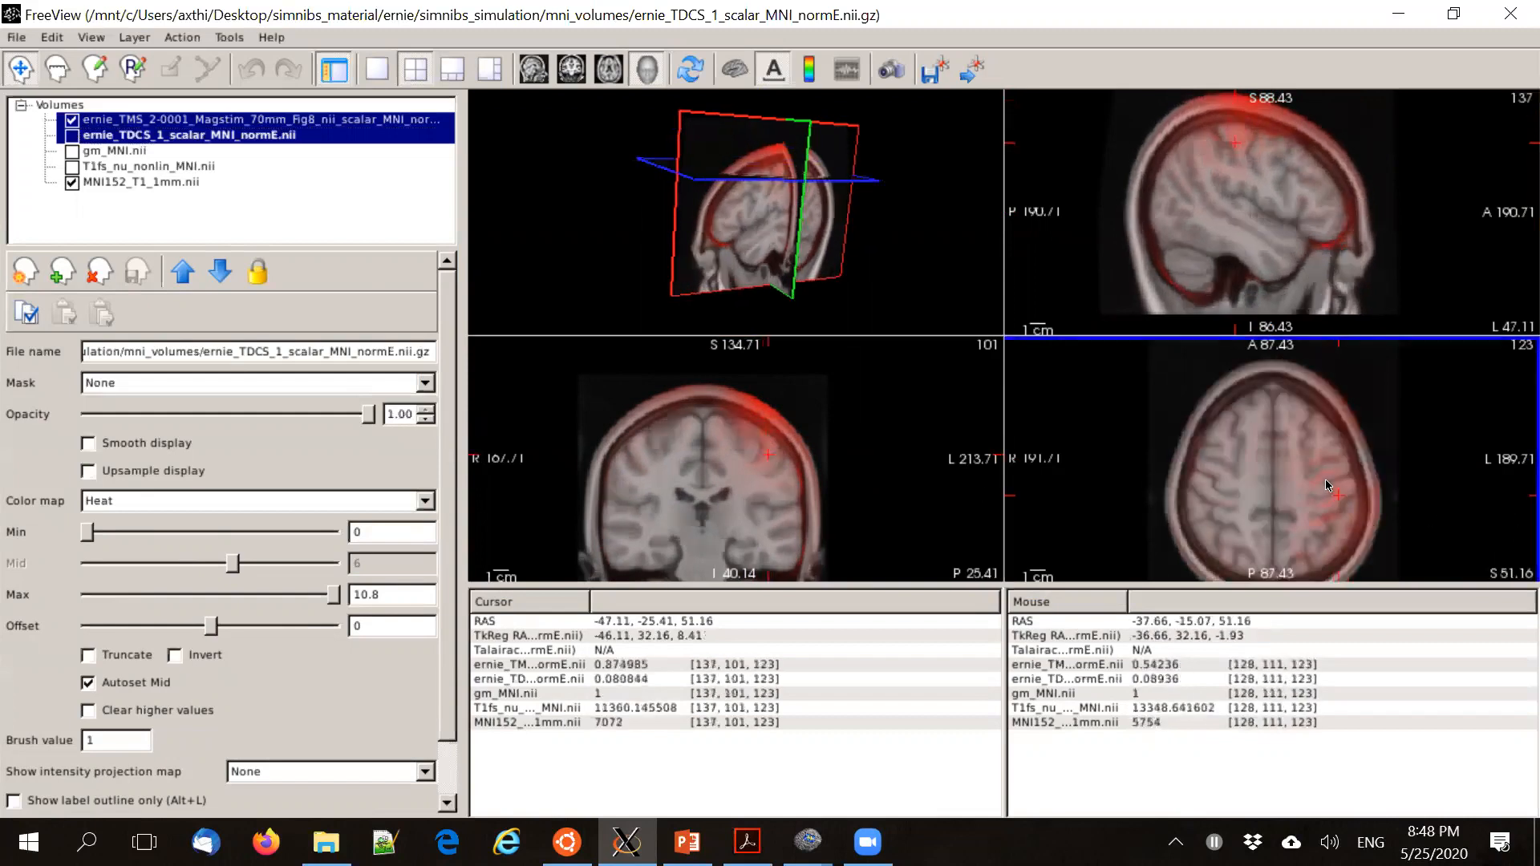
{"action": "scroll", "coordinate": [1326, 479], "scroll_direction": "up", "scroll_amount": 2}
{"action": "left_click", "coordinate": [1231, 123]}
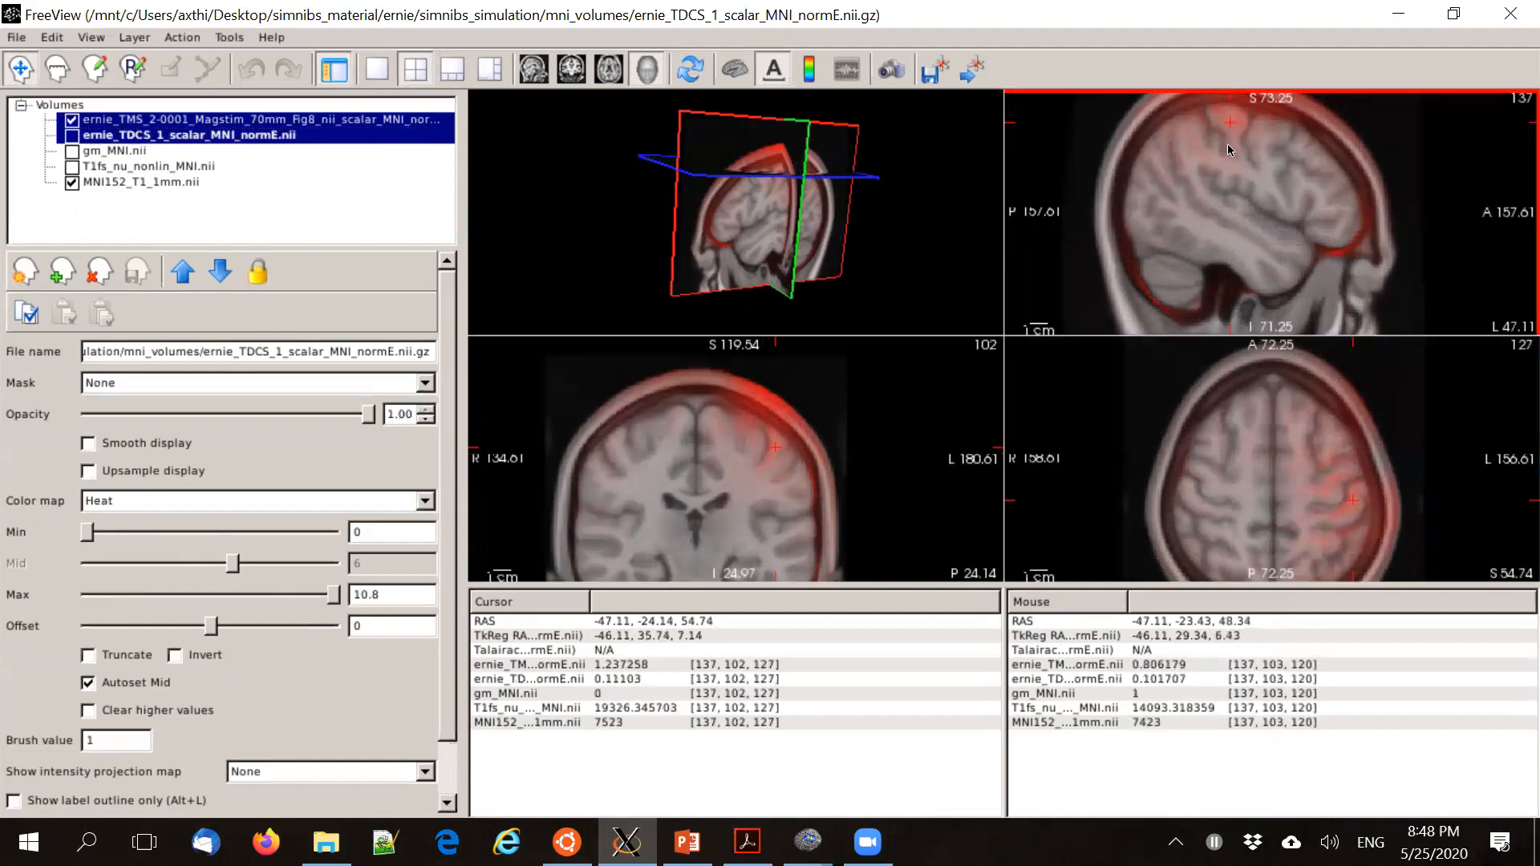
{"action": "scroll", "coordinate": [1220, 161], "scroll_direction": "down", "scroll_amount": 3}
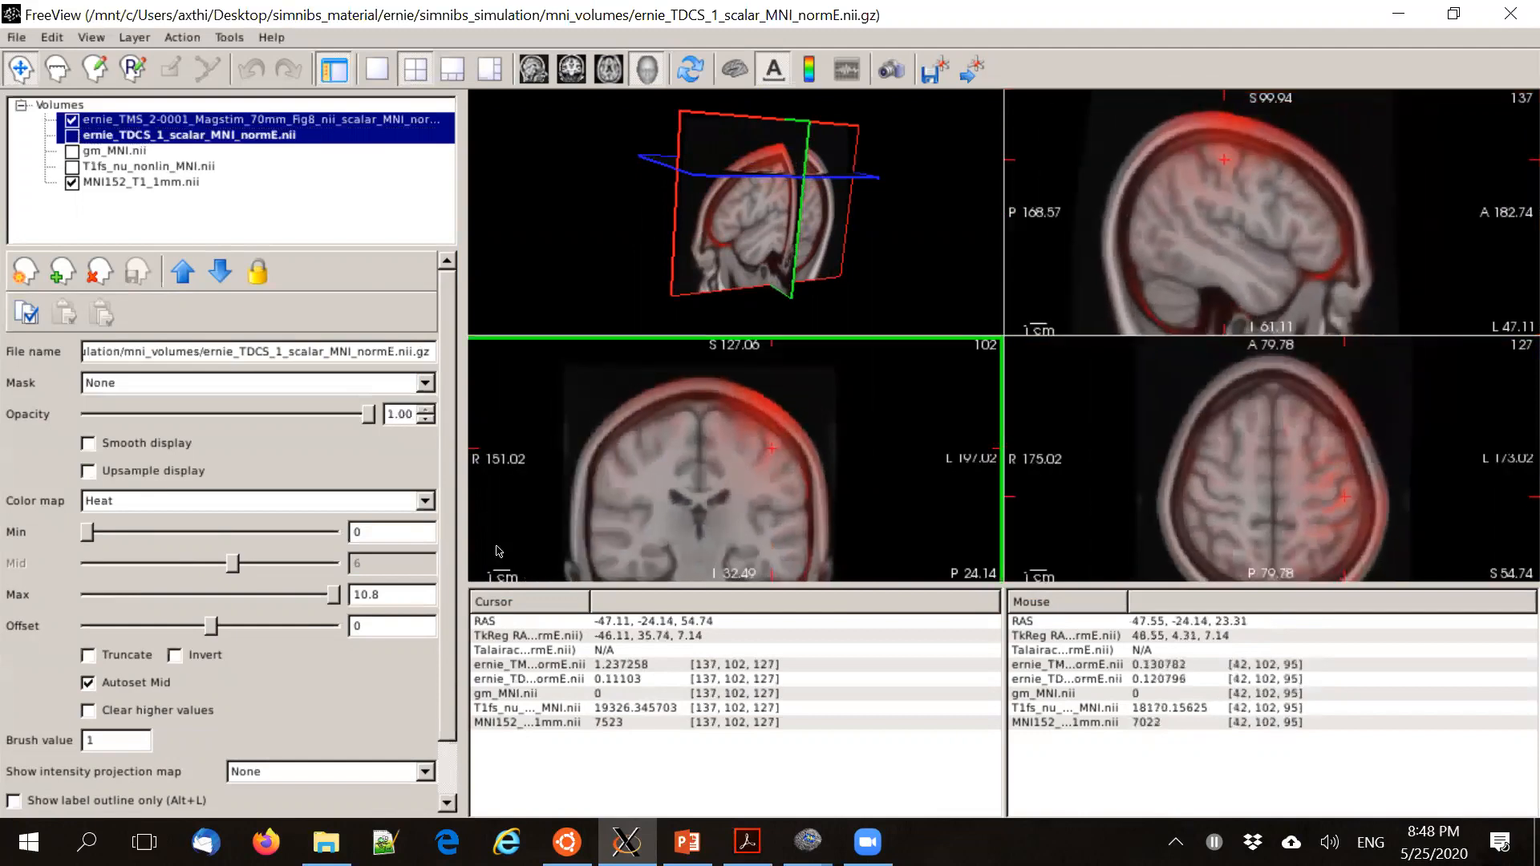
Lower the TMS normE volume's heat scale maximum to 1.45 and inspect the field hotspot in the sagittal and axial slices
{"action": "left_click", "coordinate": [206, 120]}
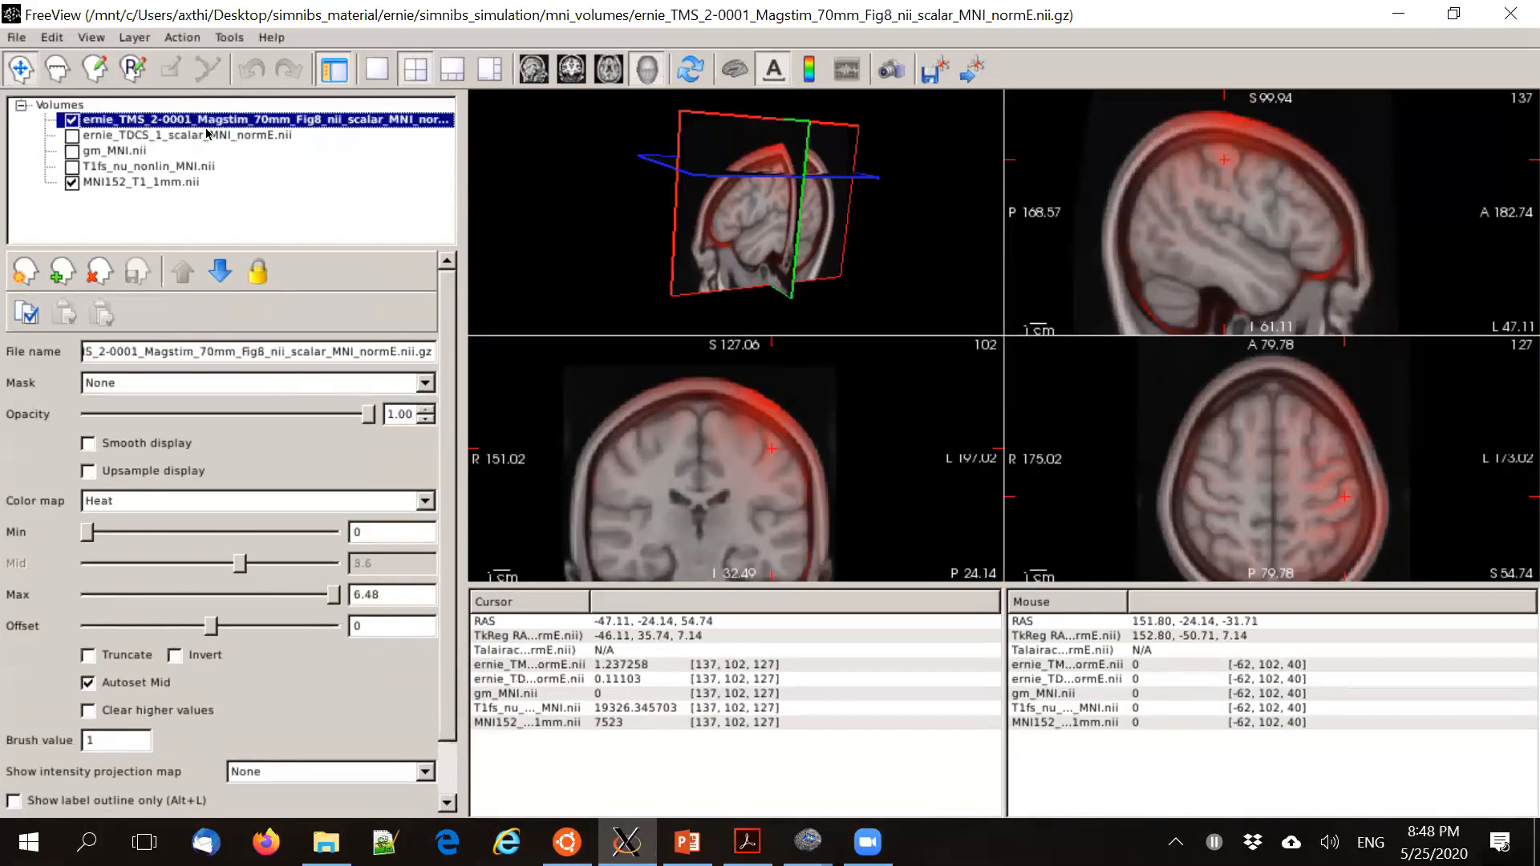
{"action": "left_click_drag", "start_coordinate": [332, 596], "coordinate": [148, 556]}
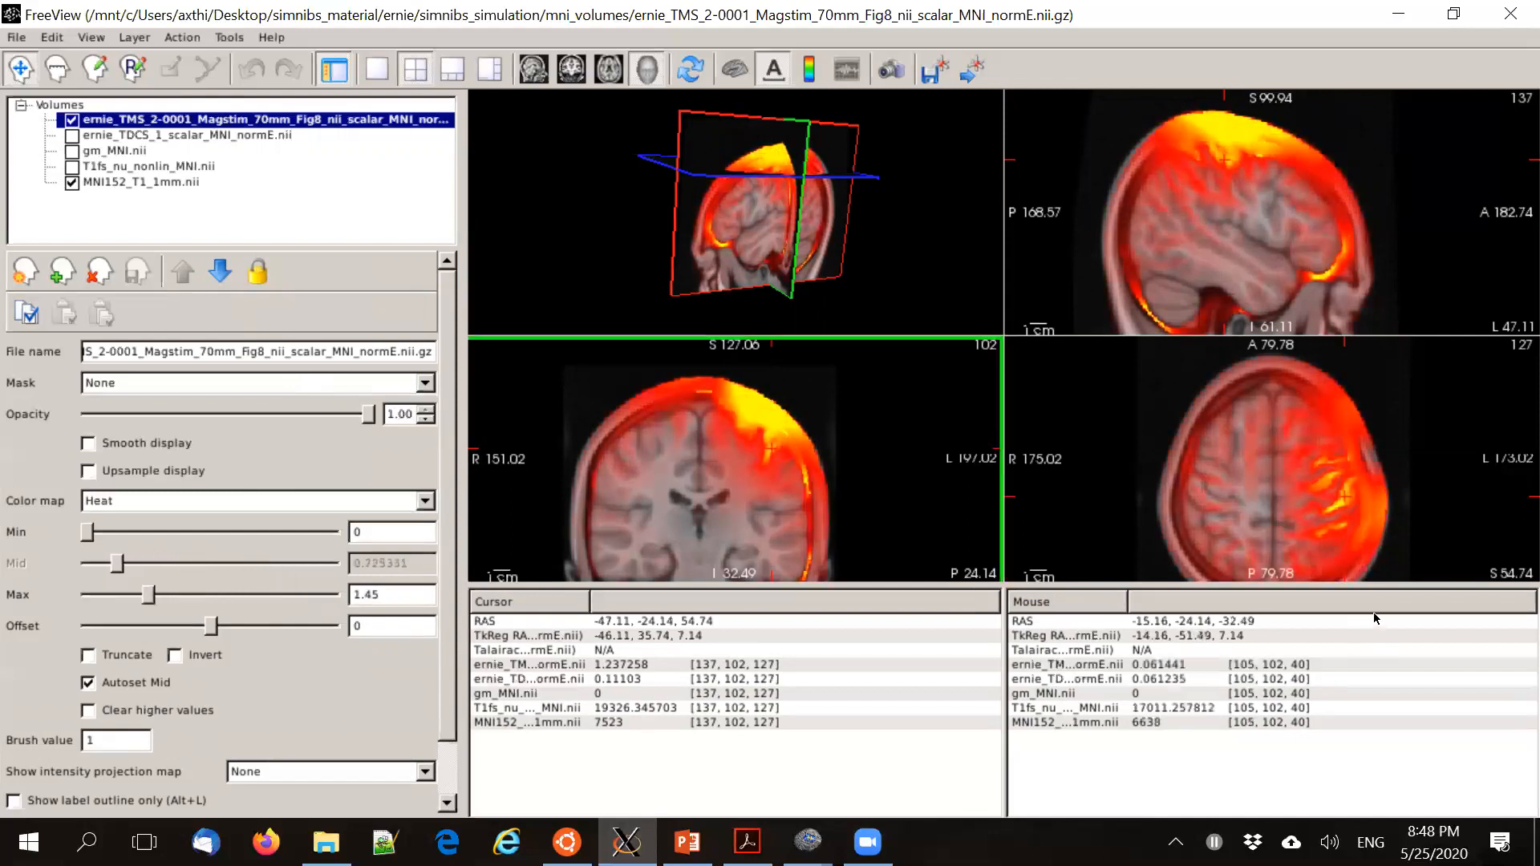
{"action": "left_click", "coordinate": [1338, 503]}
{"action": "left_click", "coordinate": [1217, 157]}
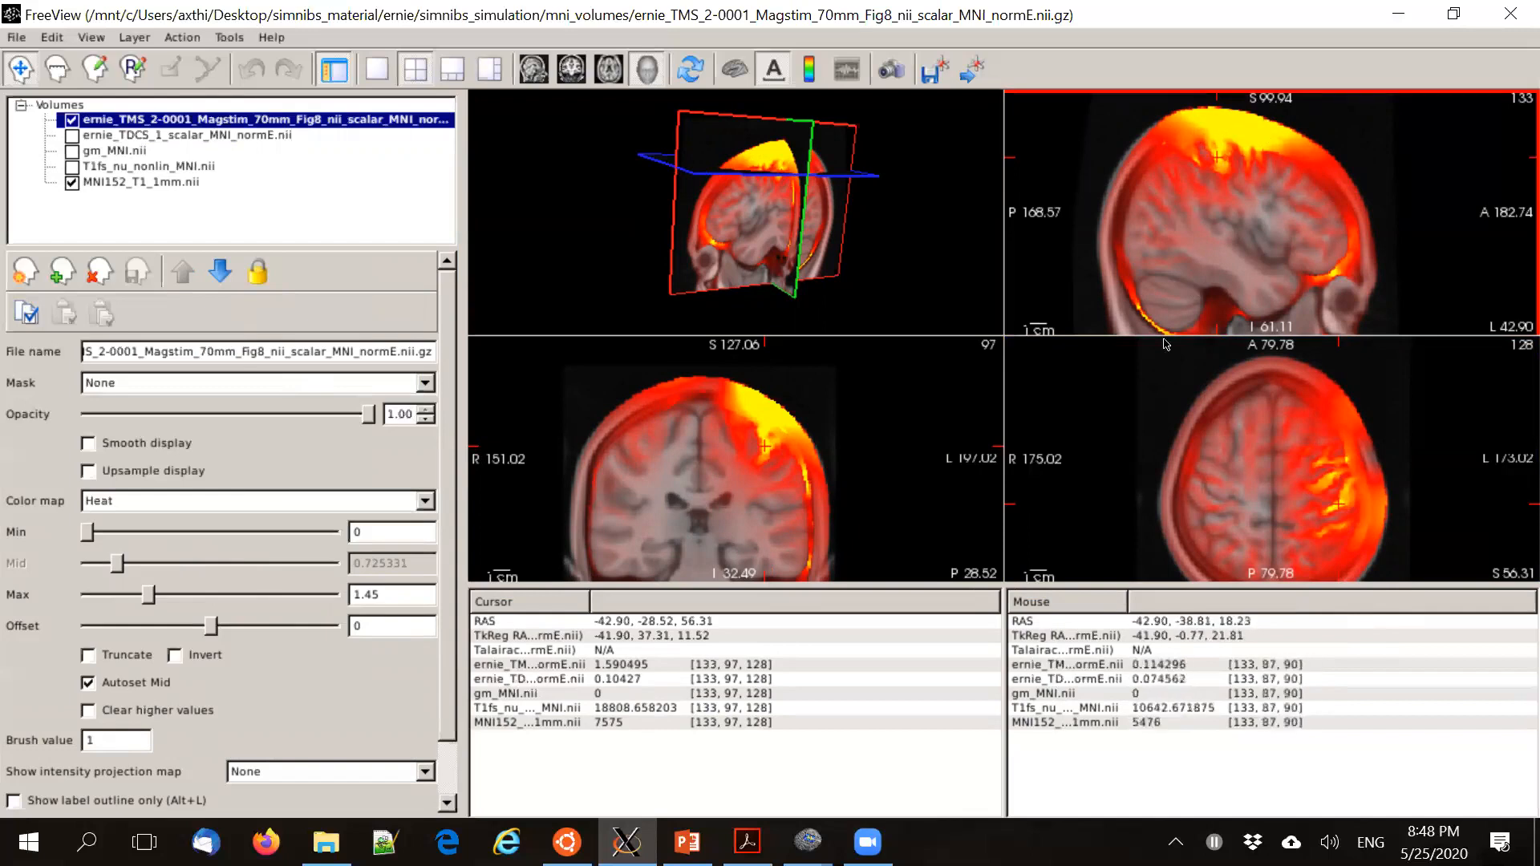
{"action": "left_click_drag", "start_coordinate": [1338, 499], "coordinate": [1341, 502]}
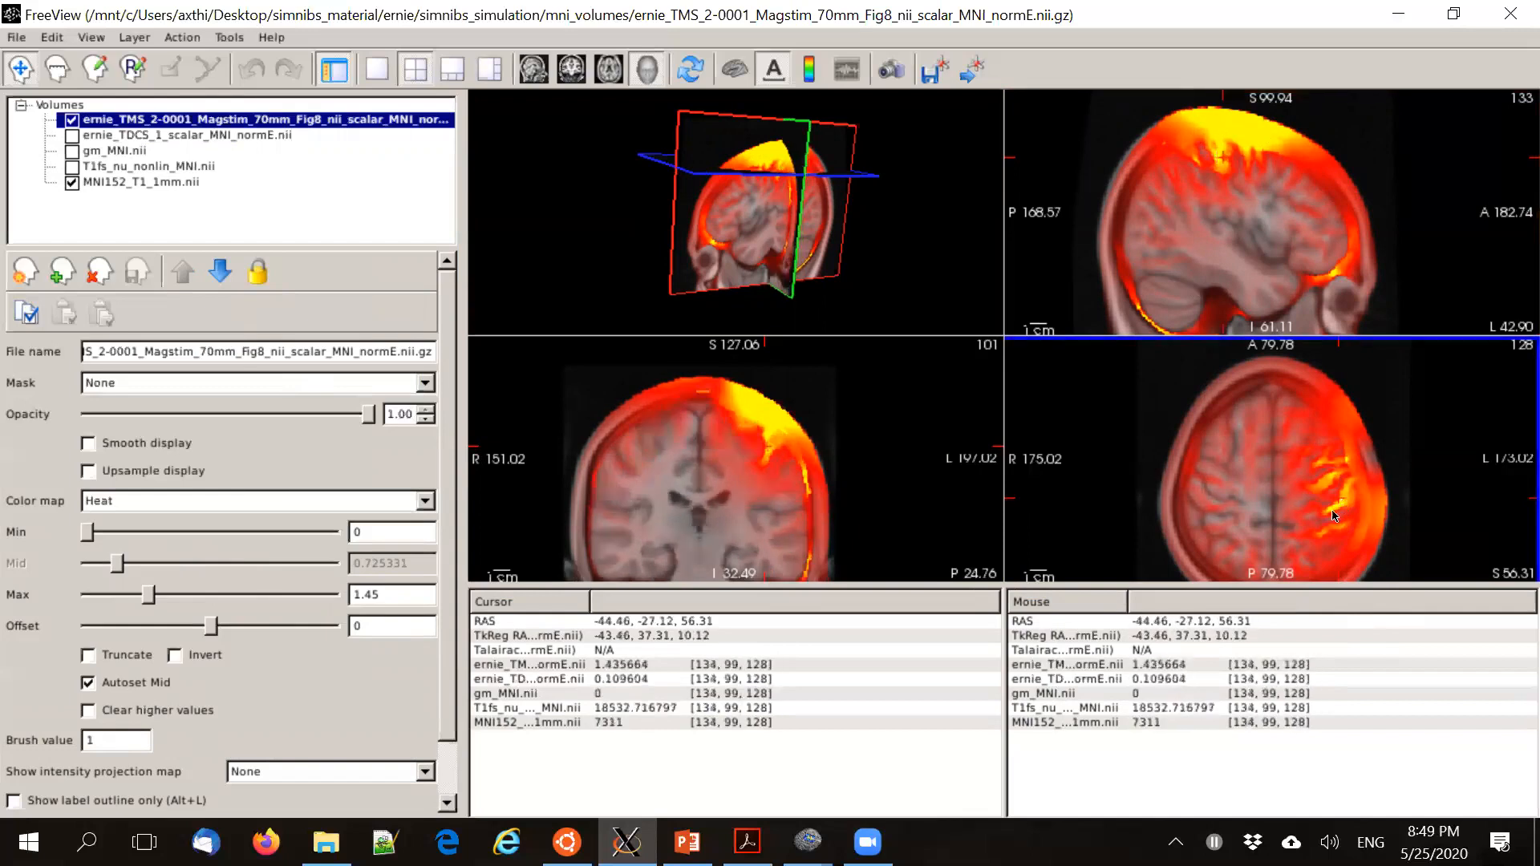
{"action": "left_click", "coordinate": [1217, 150]}
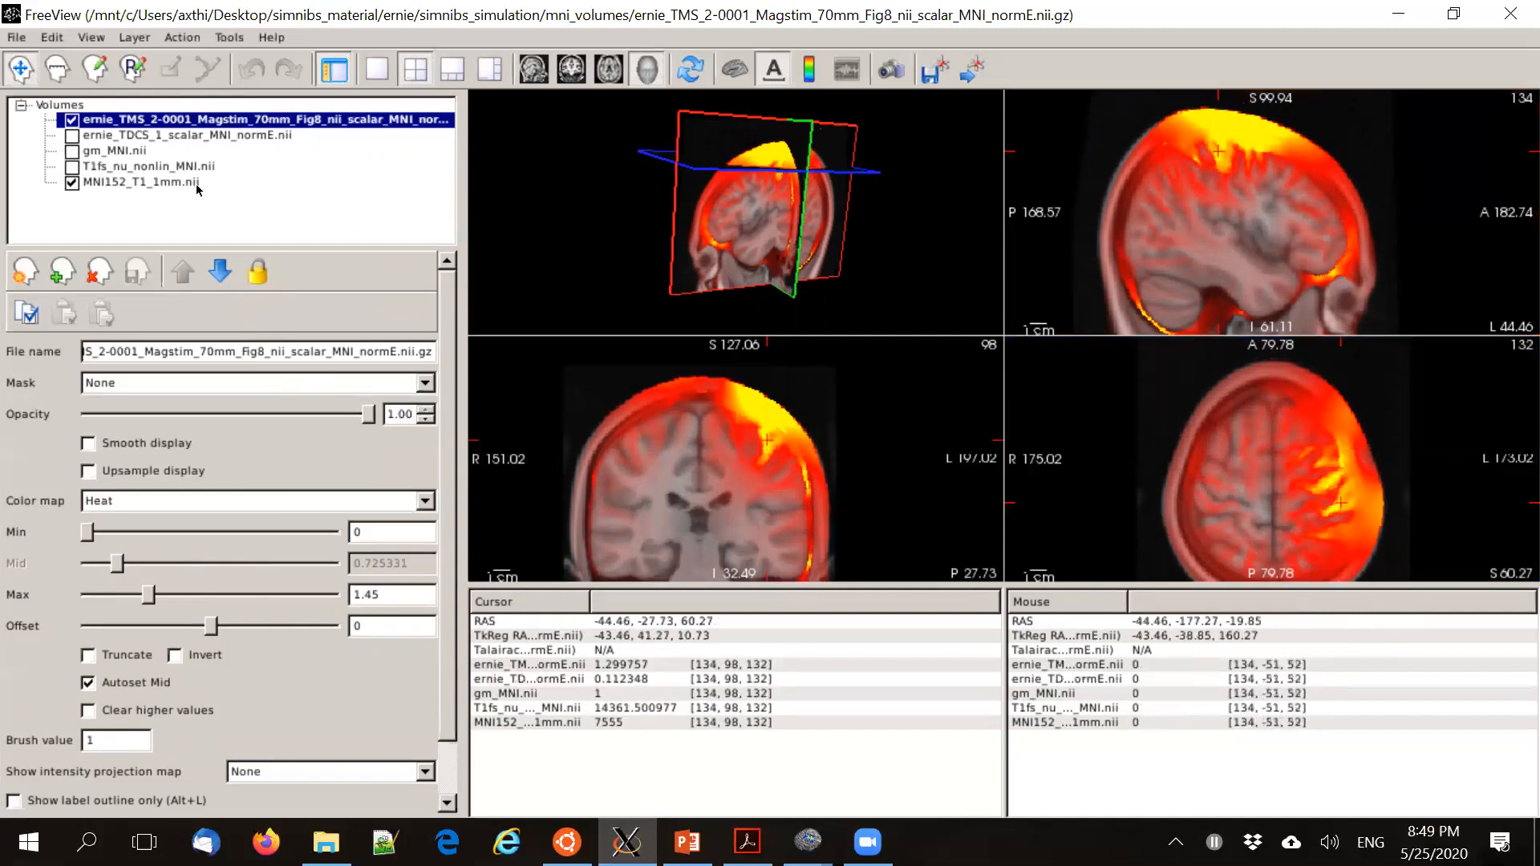
Show gm_MNI.nii in place of the TMS volume, clear its background with a minimum of 0.1, and inspect it over the MNI template
{"action": "left_click", "coordinate": [73, 153]}
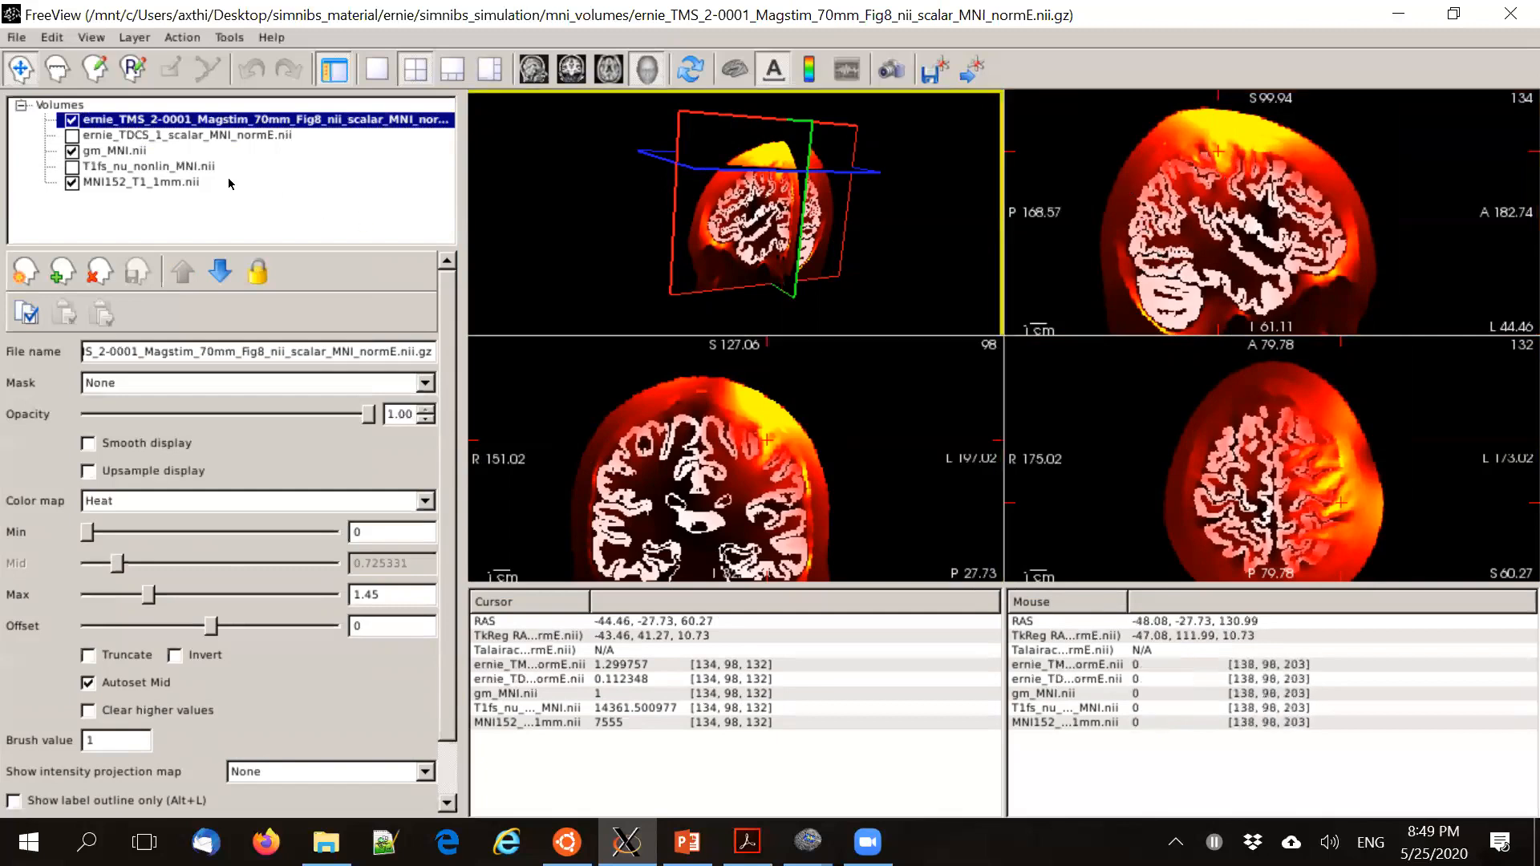
{"action": "left_click", "coordinate": [73, 121]}
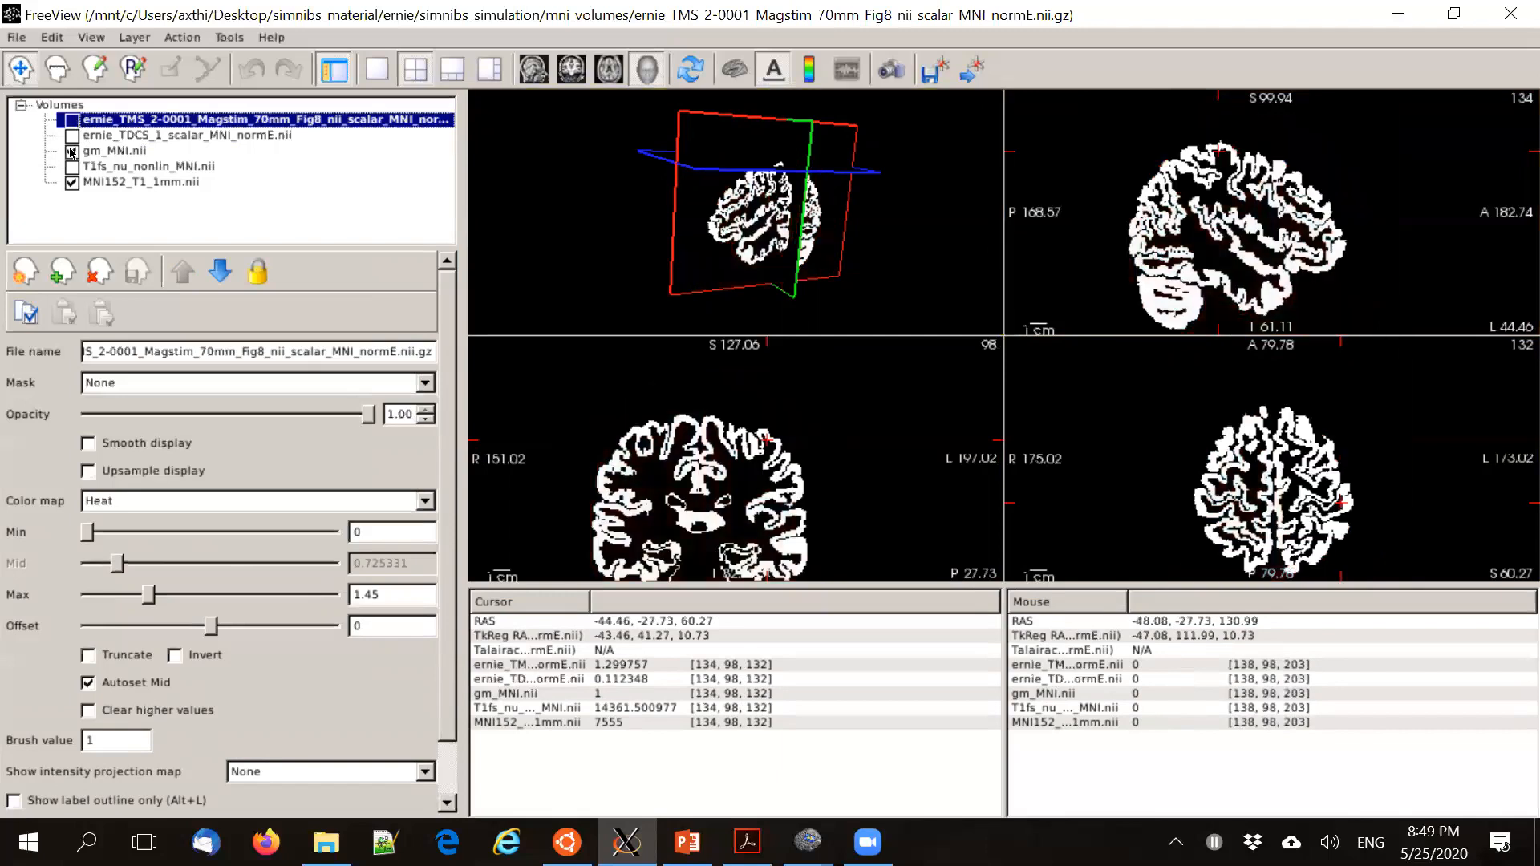
{"action": "left_click", "coordinate": [97, 152]}
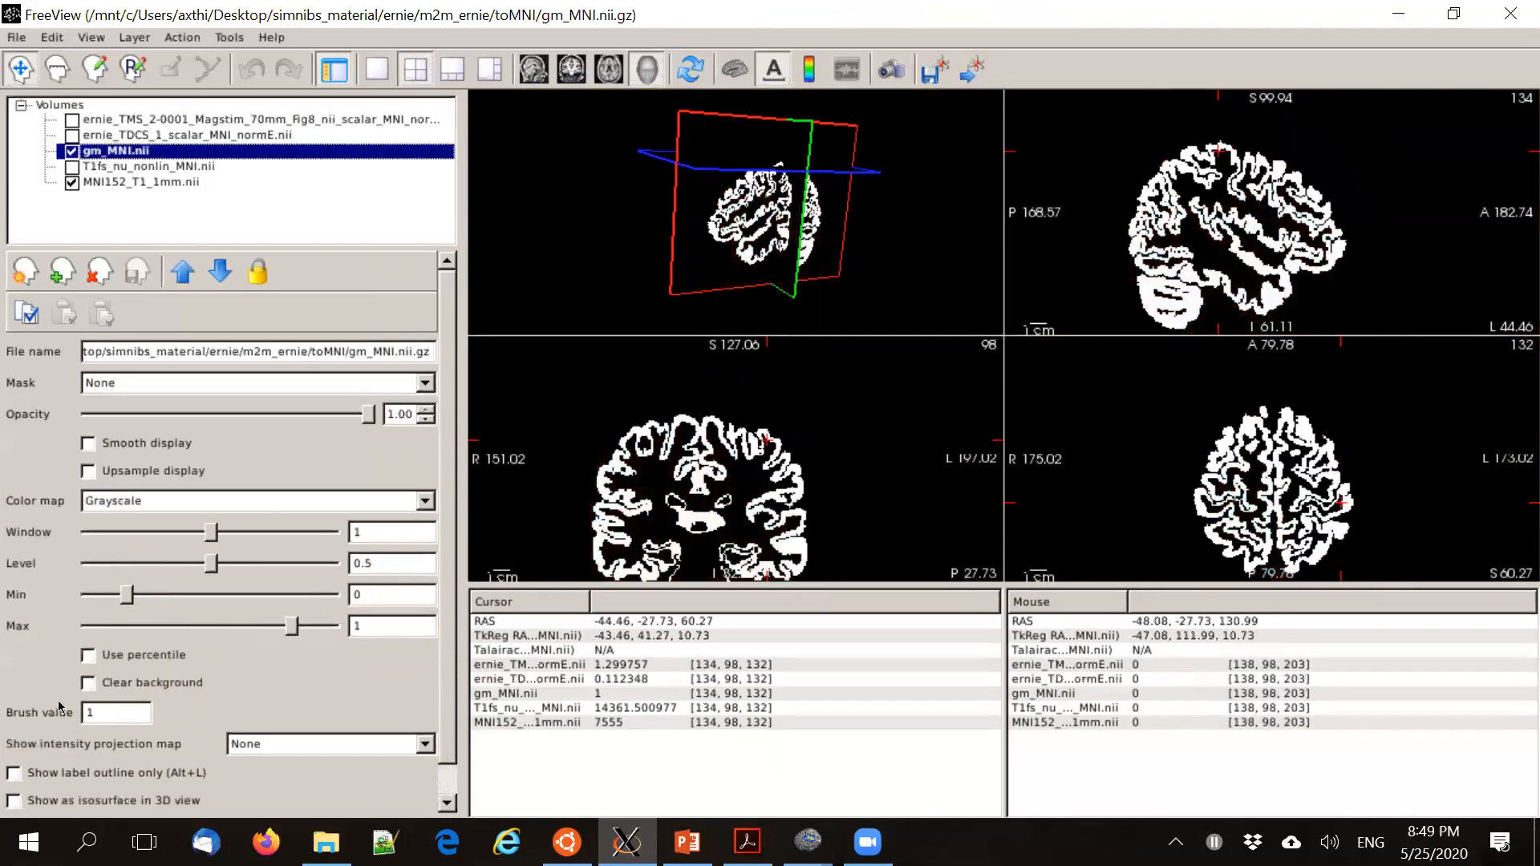
{"action": "left_click", "coordinate": [87, 684]}
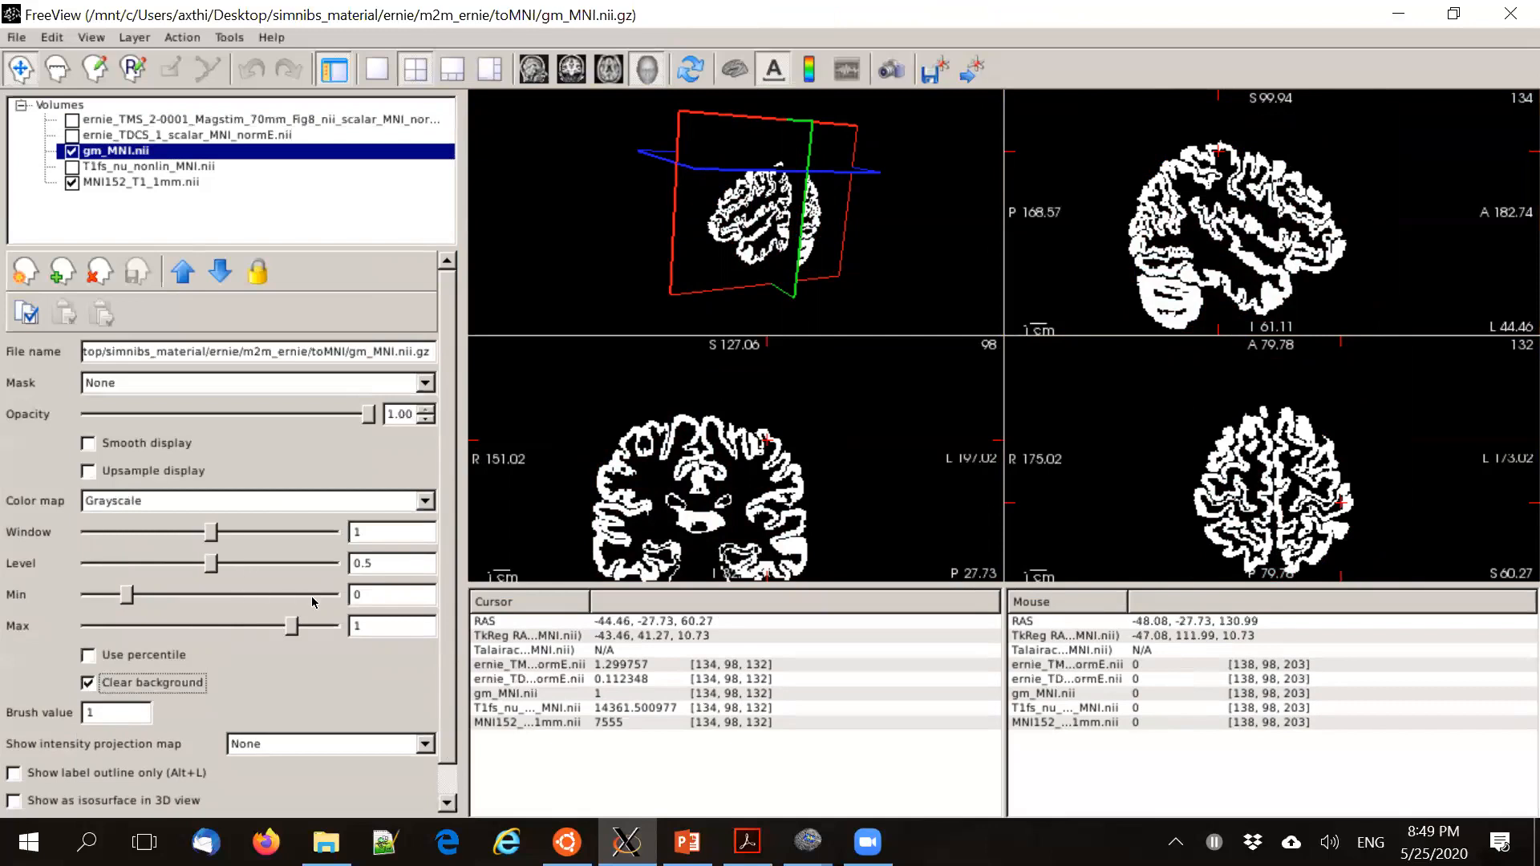
{"action": "left_click", "coordinate": [417, 595]}
{"action": "type", "text": ".1"}
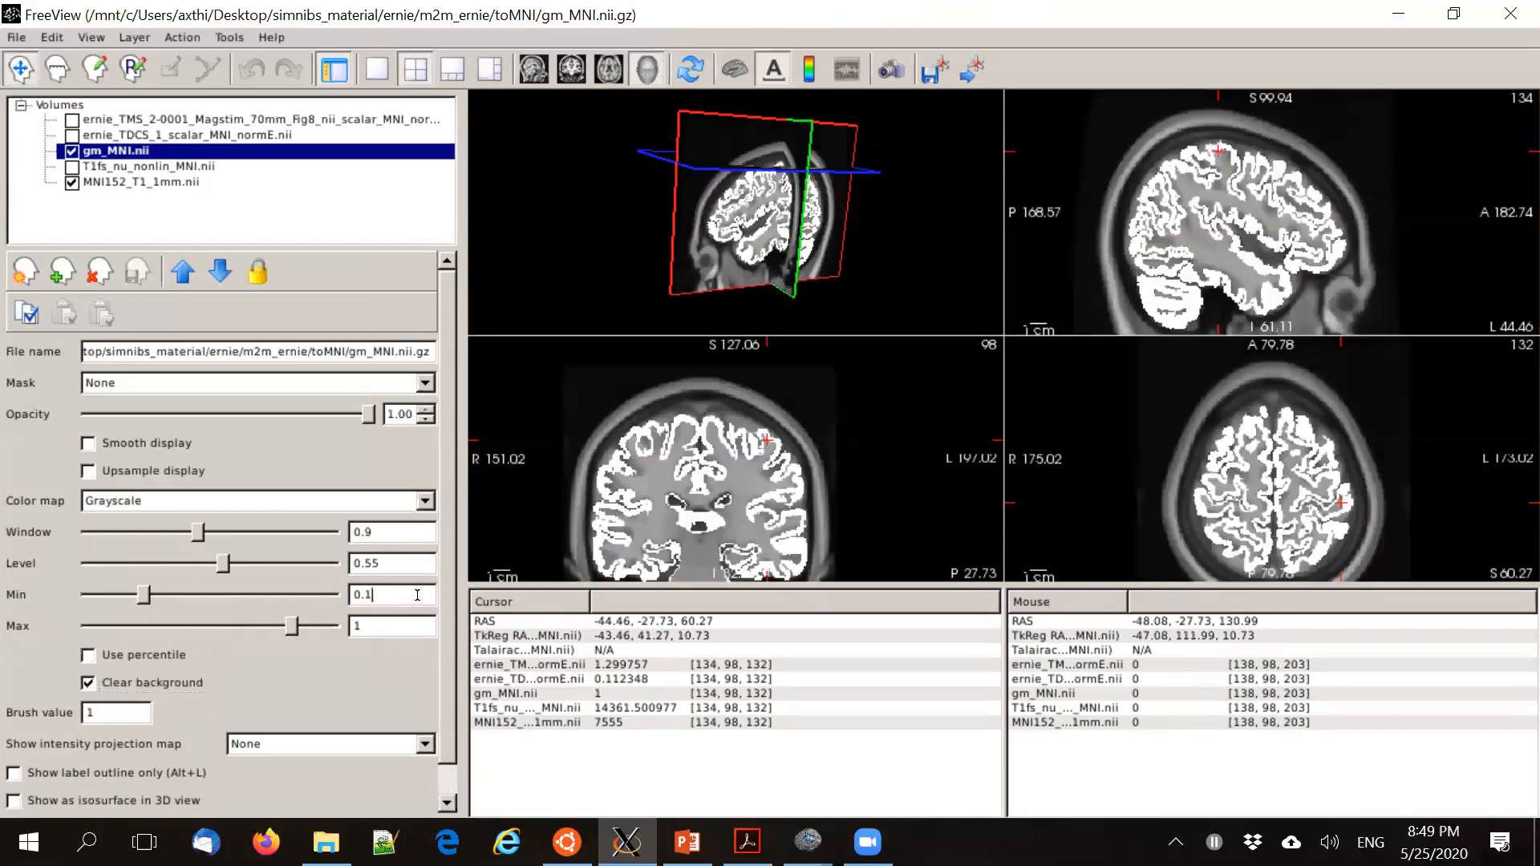
{"action": "scroll", "coordinate": [1225, 145], "scroll_direction": "up", "scroll_amount": 2}
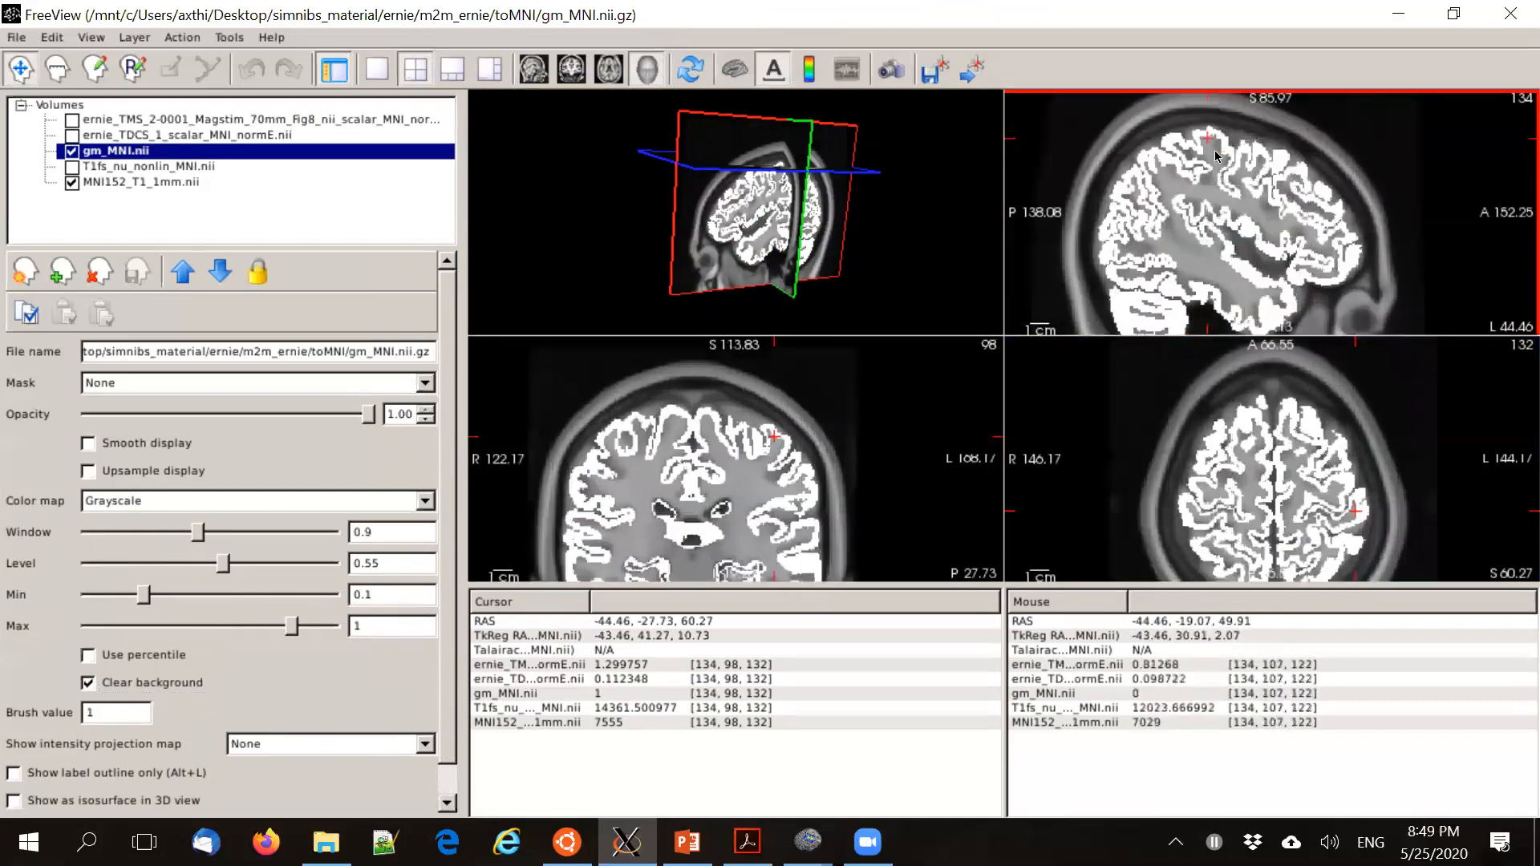
{"action": "left_click", "coordinate": [1225, 146]}
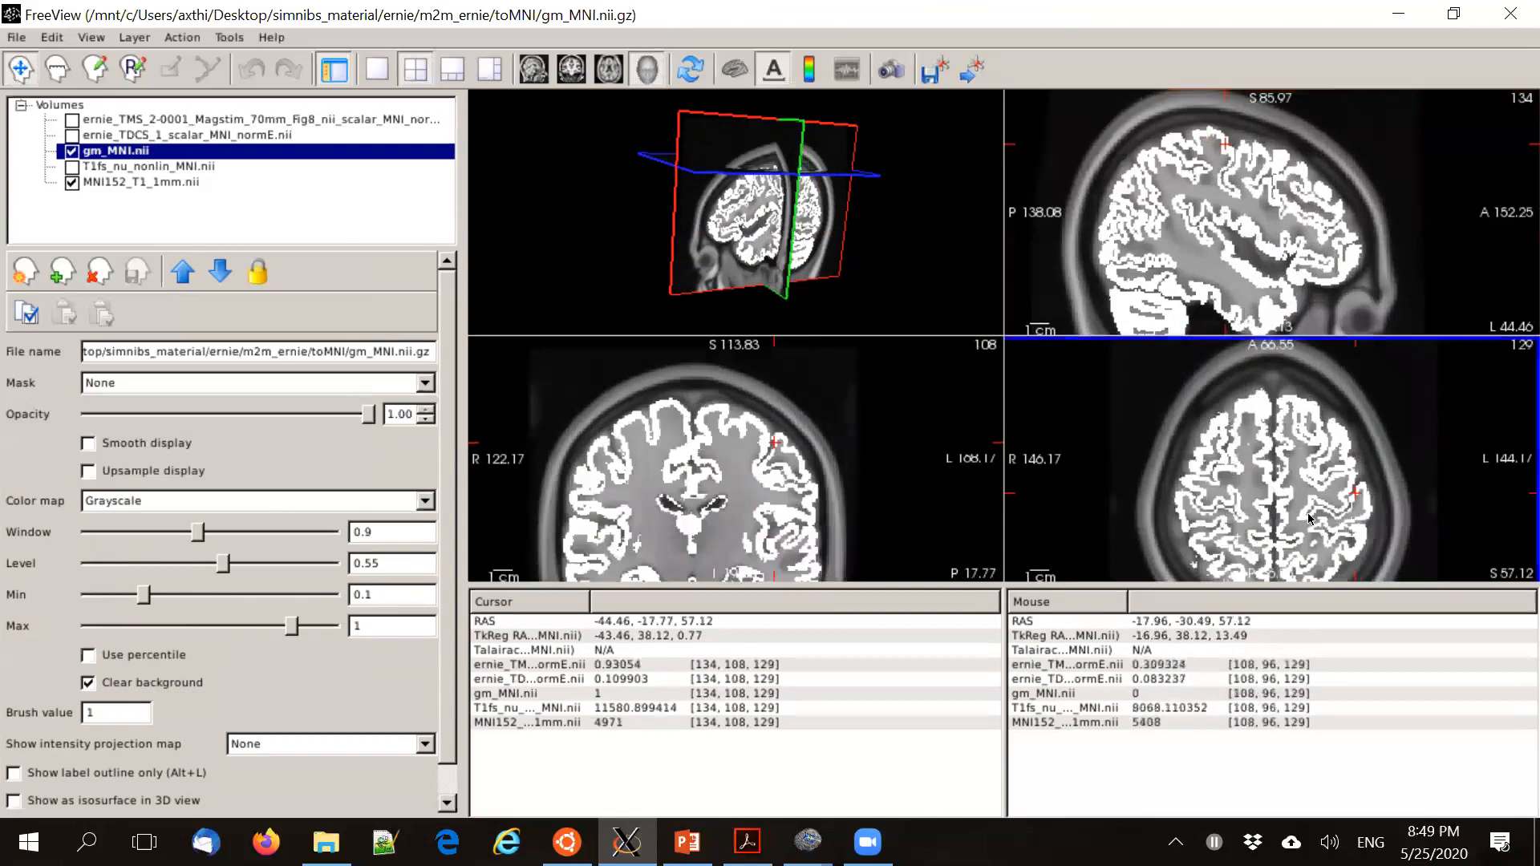
Toggle gm_MNI.nii off and on to compare the gray matter mask with the MNI template in all slices
{"action": "left_click", "coordinate": [72, 152]}
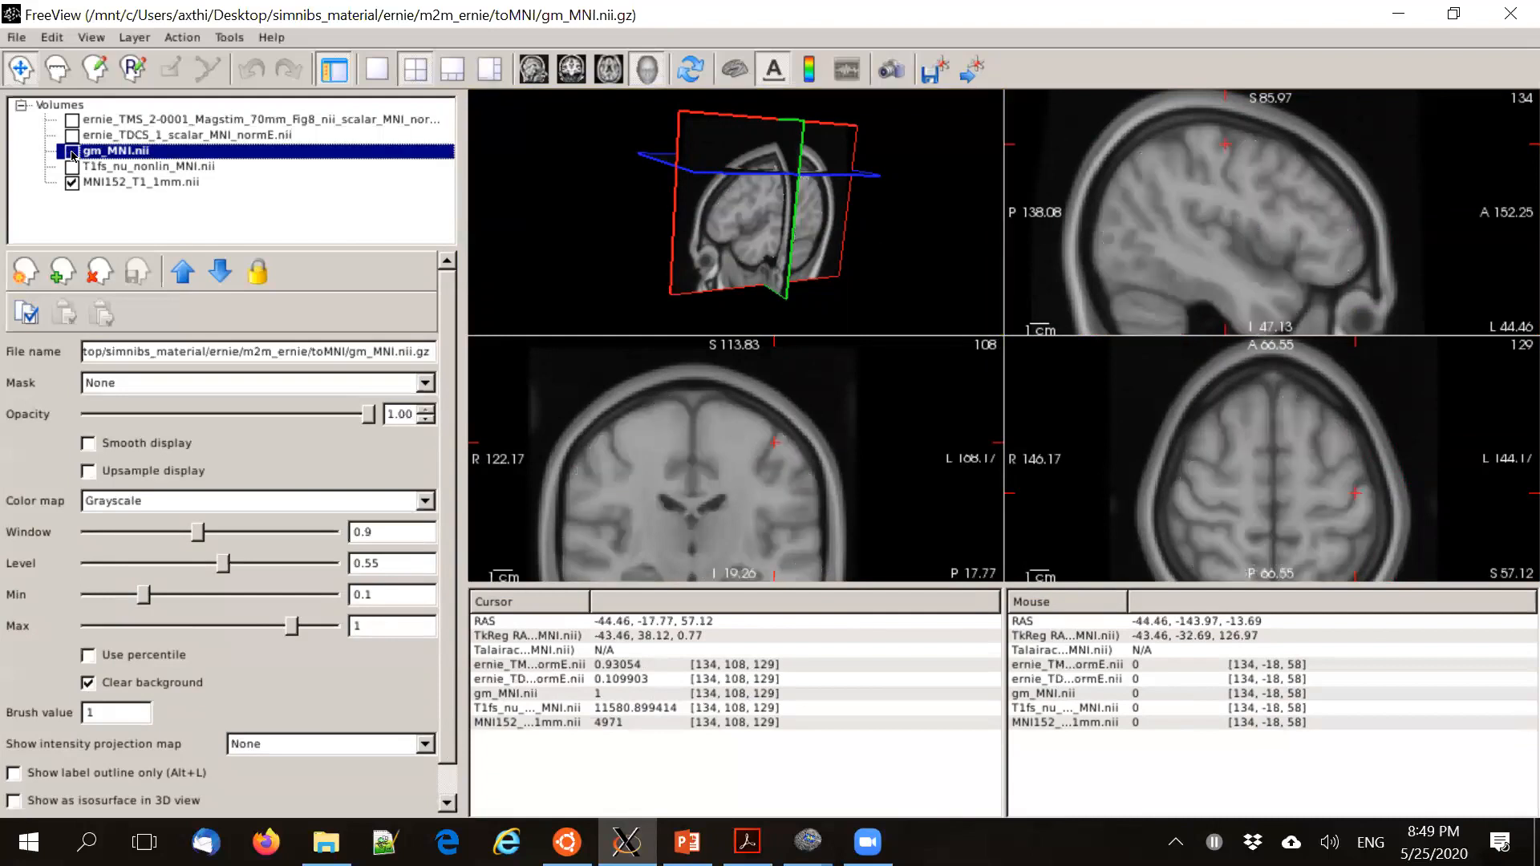
{"action": "left_click", "coordinate": [72, 152]}
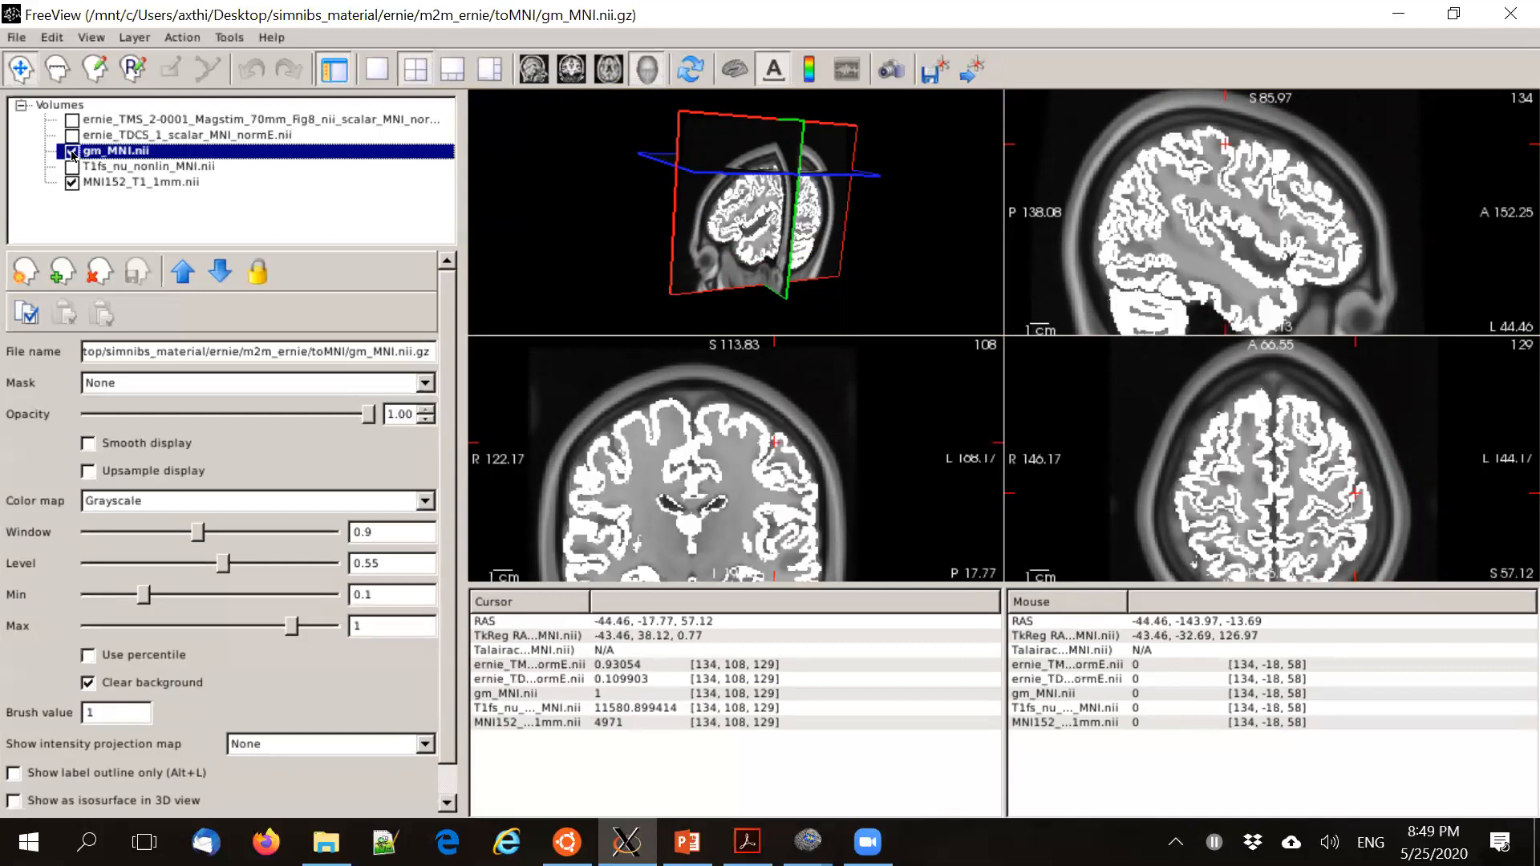
{"action": "left_click", "coordinate": [72, 151]}
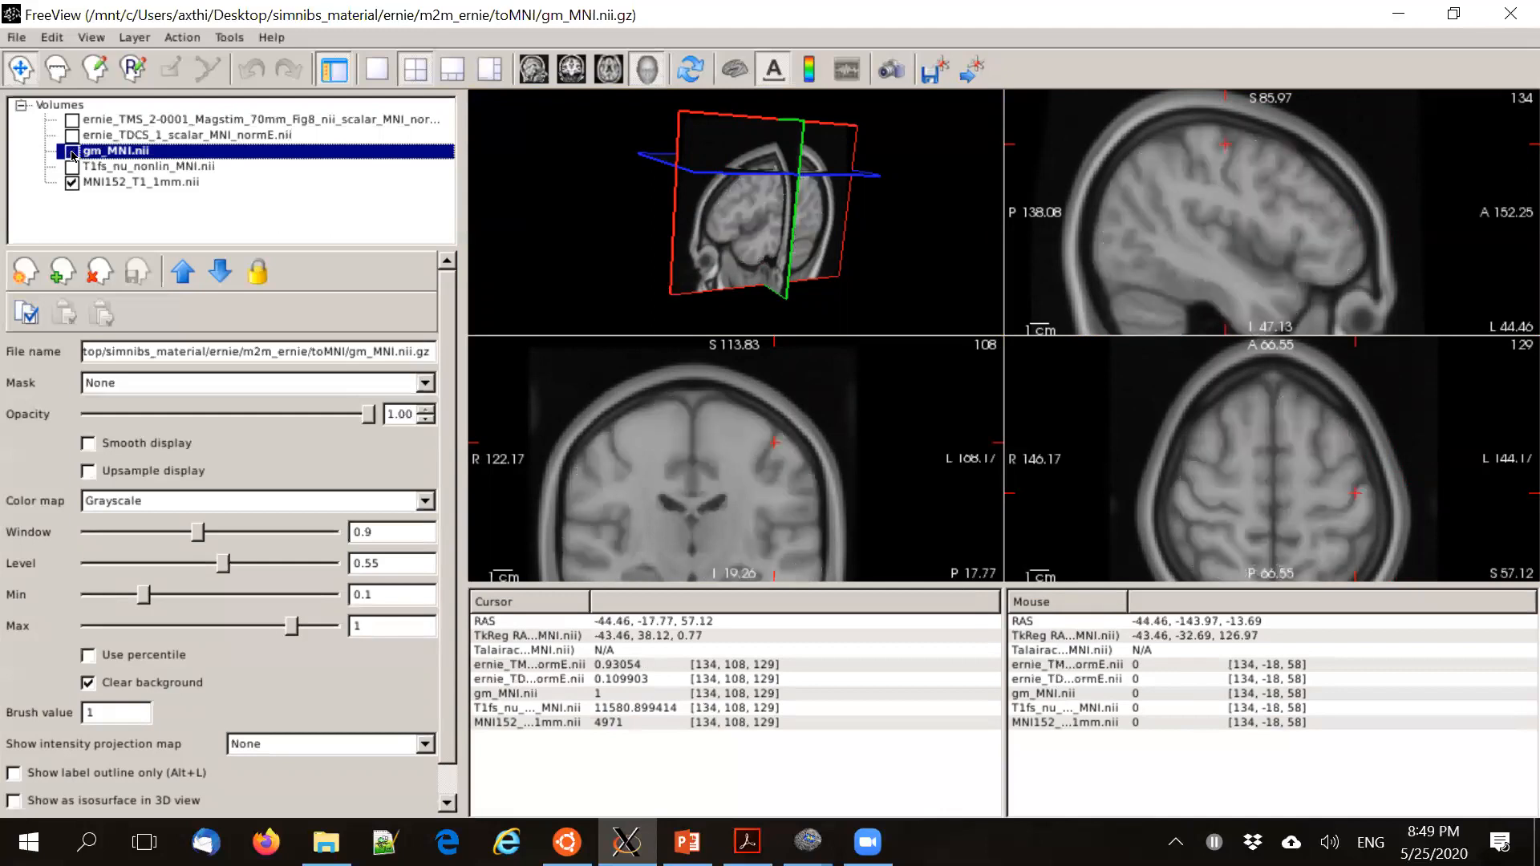
{"action": "left_click", "coordinate": [72, 151]}
{"action": "left_click", "coordinate": [72, 151]}
{"action": "left_click", "coordinate": [72, 151]}
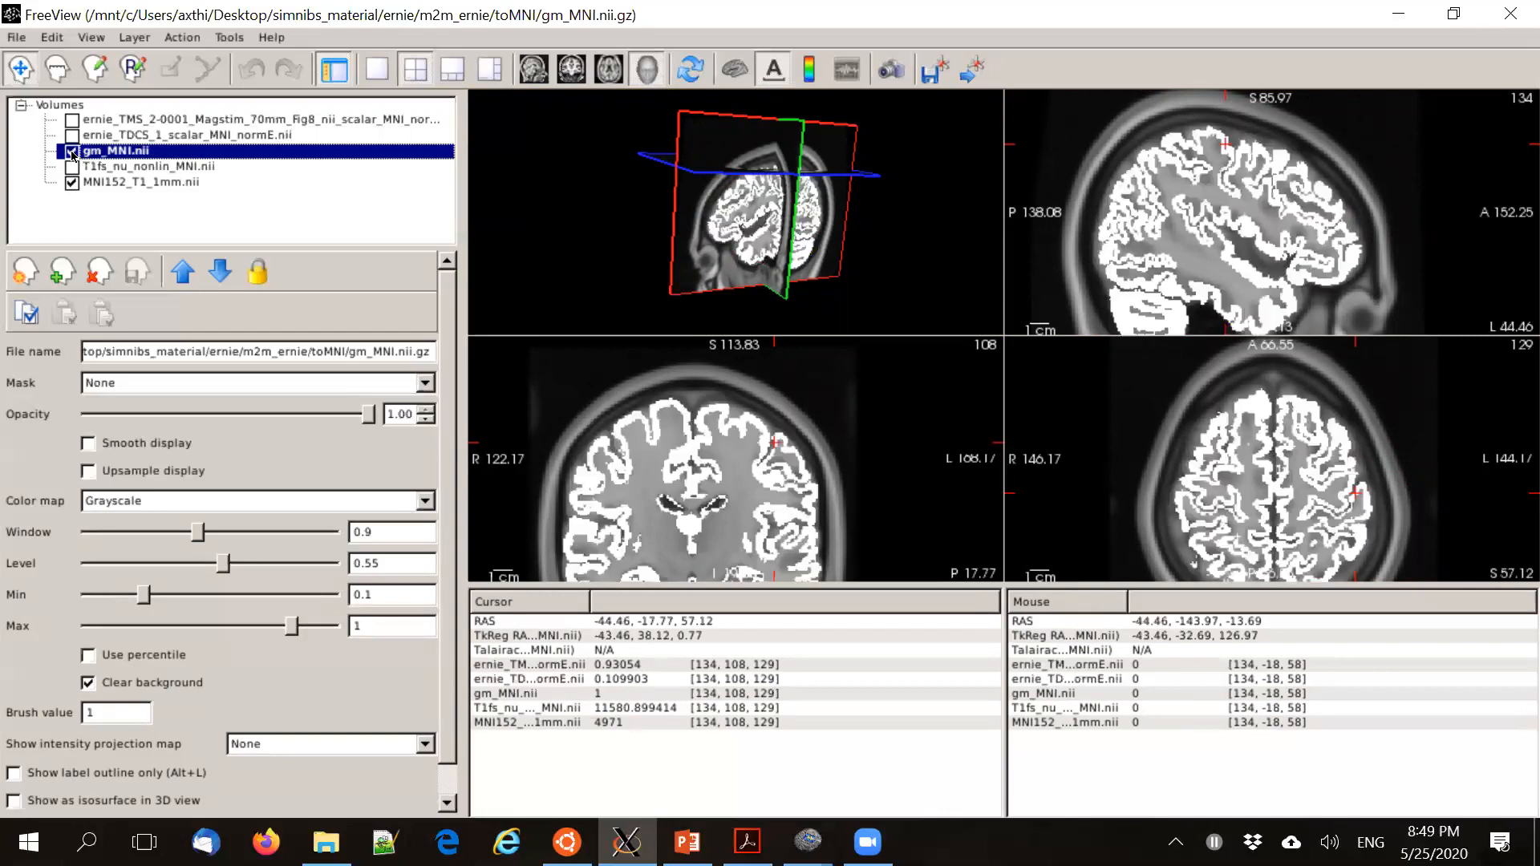
Compare gm_MNI.nii with the MNI template close up around a right-hemisphere sulcus by toggling the mask's visibility
{"action": "scroll", "coordinate": [1165, 510], "scroll_direction": "up", "scroll_amount": 5}
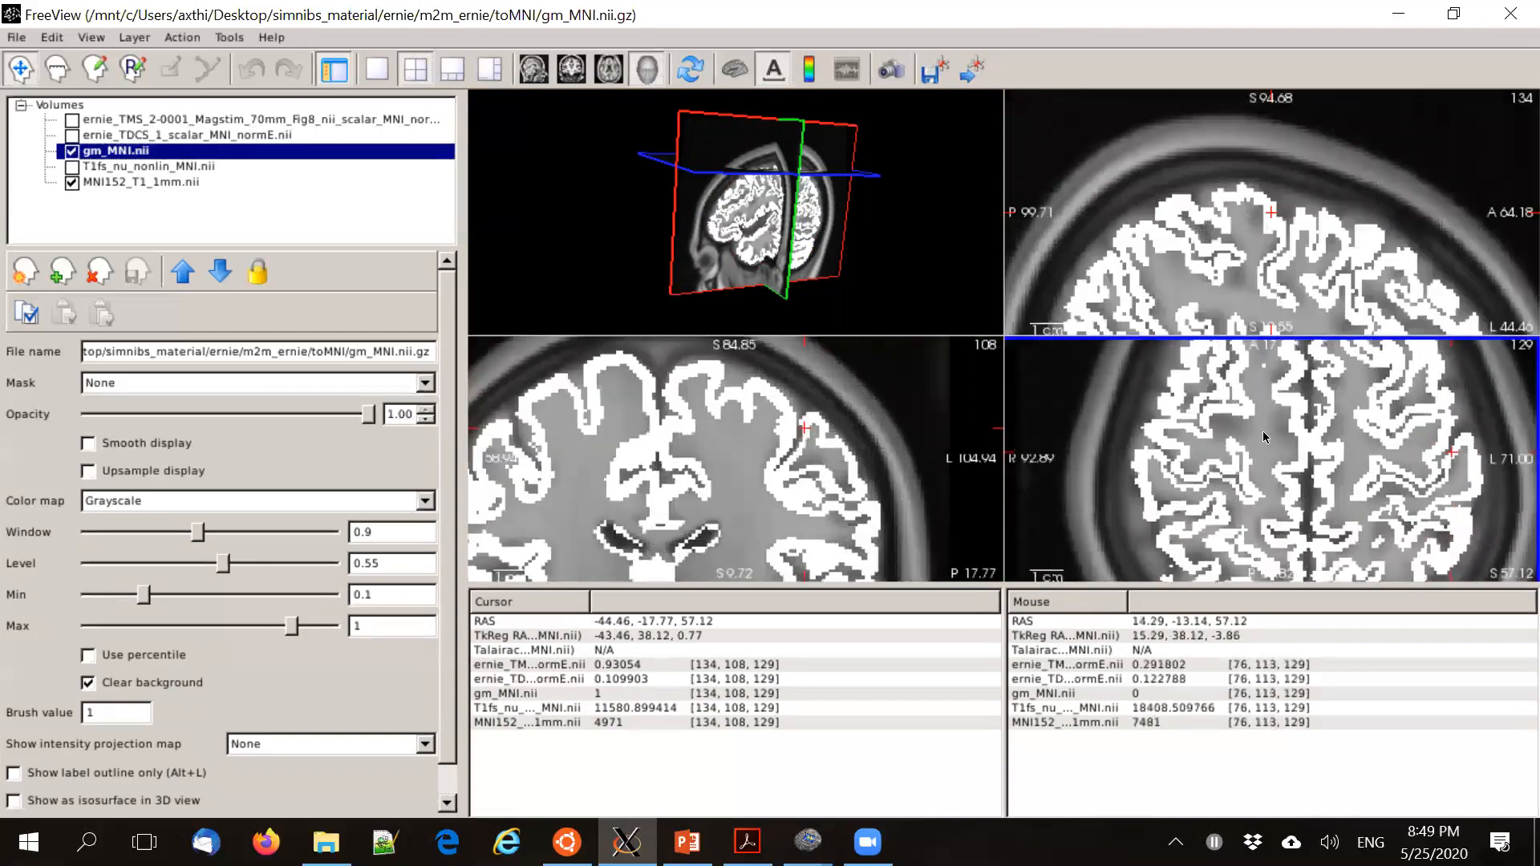
{"action": "left_click", "coordinate": [1166, 479]}
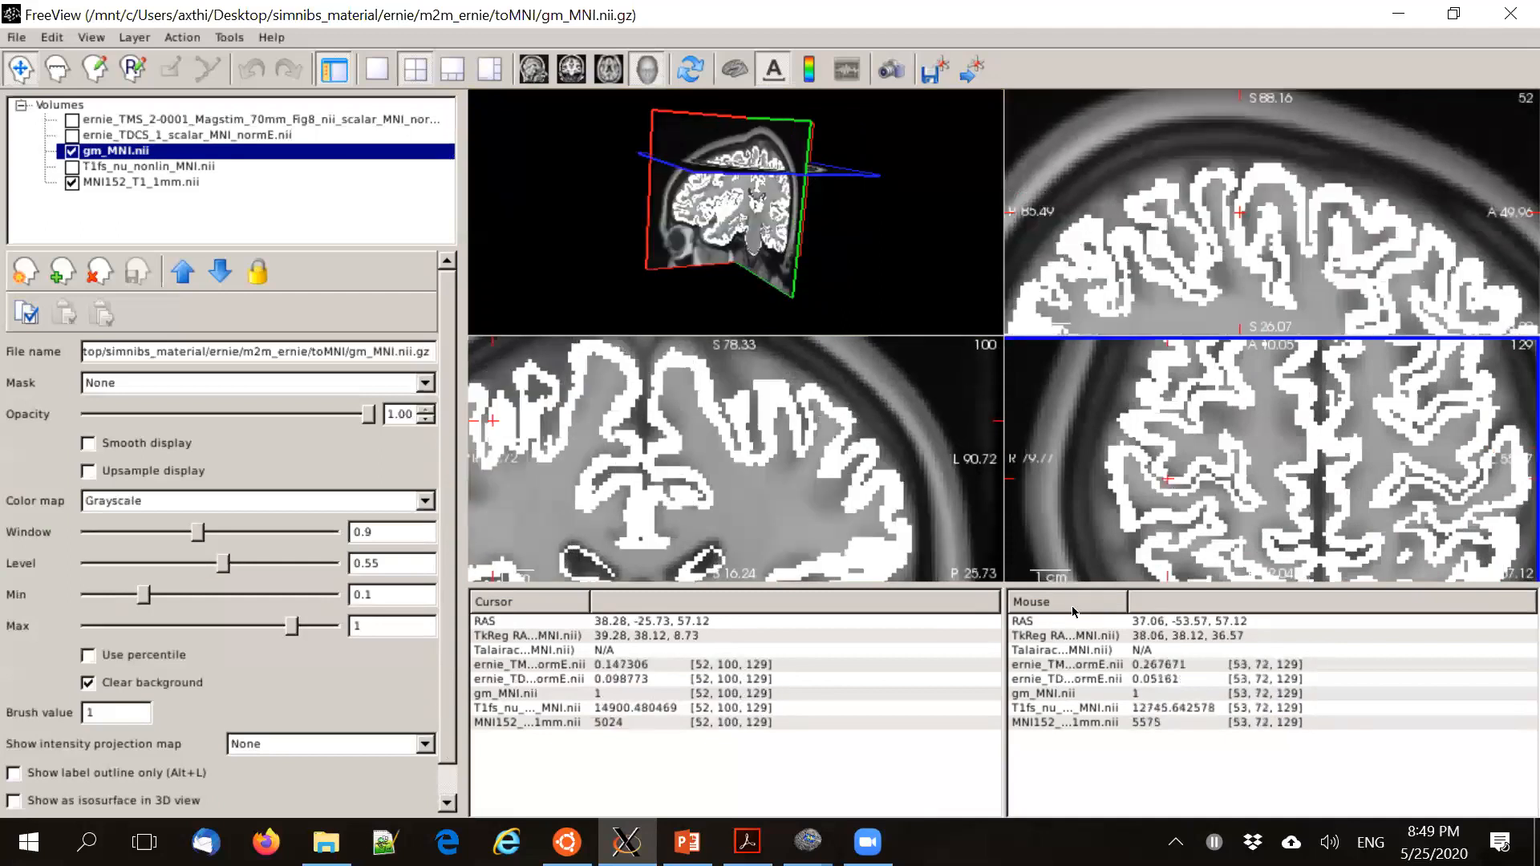
{"action": "left_click", "coordinate": [72, 151]}
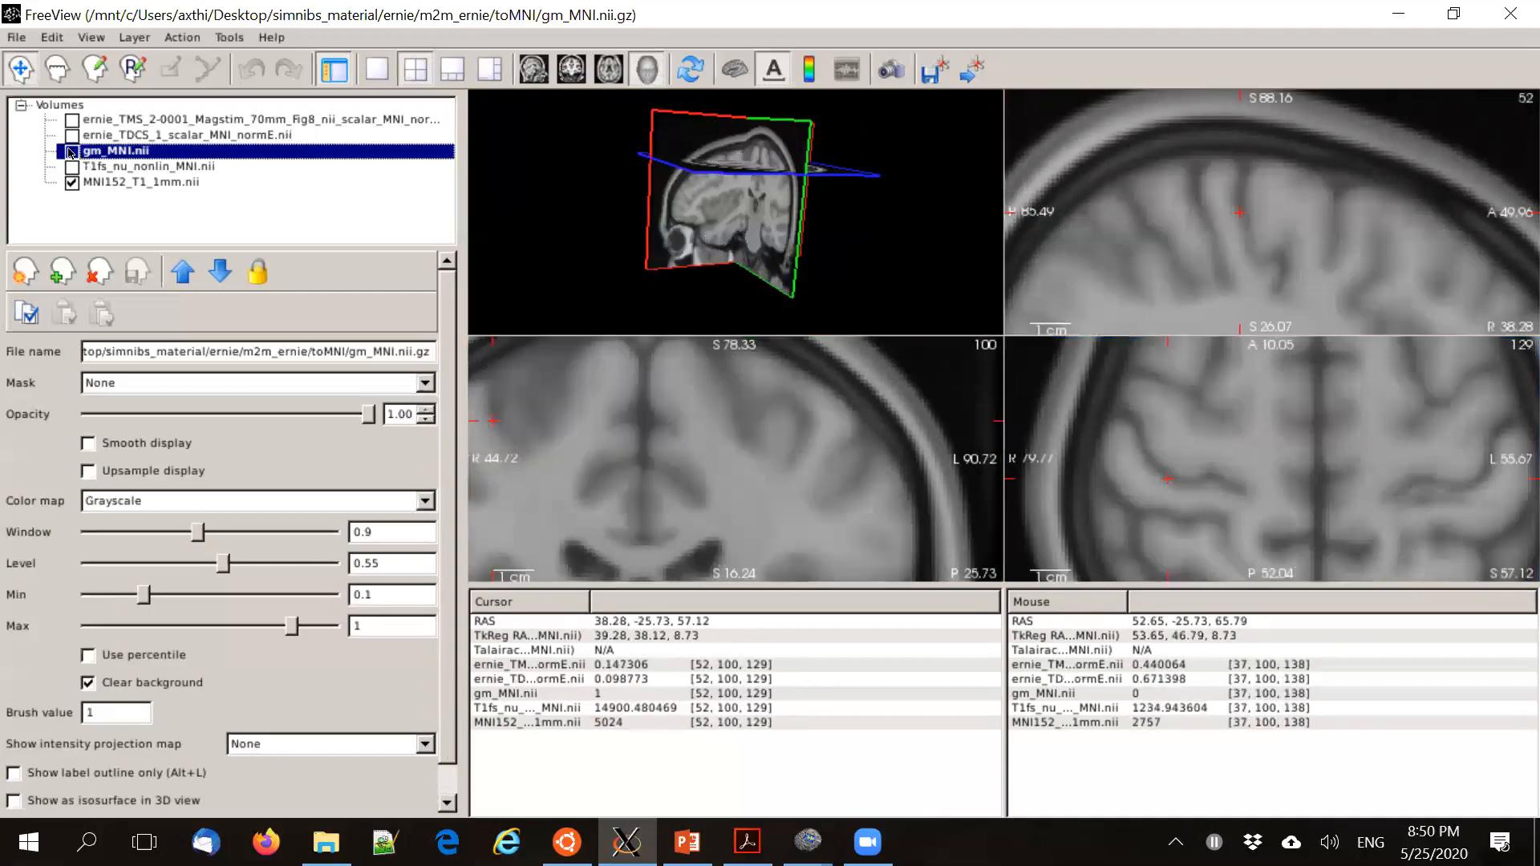
{"action": "left_click", "coordinate": [71, 152]}
{"action": "left_click", "coordinate": [71, 151]}
{"action": "left_click", "coordinate": [71, 152]}
{"action": "left_click", "coordinate": [1172, 475]}
{"action": "left_click", "coordinate": [1173, 479]}
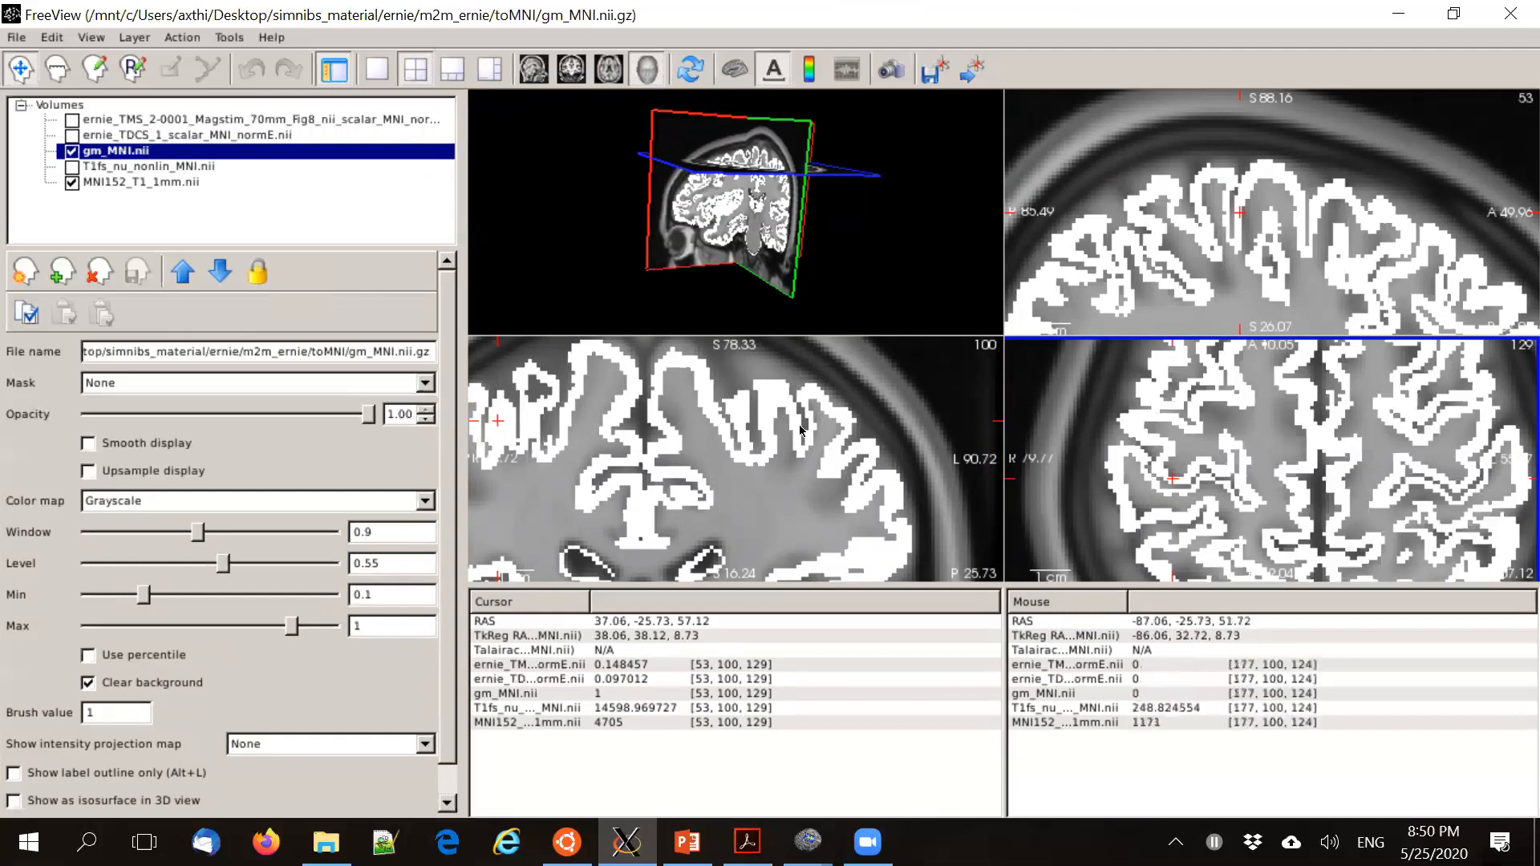
Show the TMS normE volume together with gm_MNI.nii and inspect the field in both hemispheres of the axial slice
{"action": "left_click", "coordinate": [73, 119]}
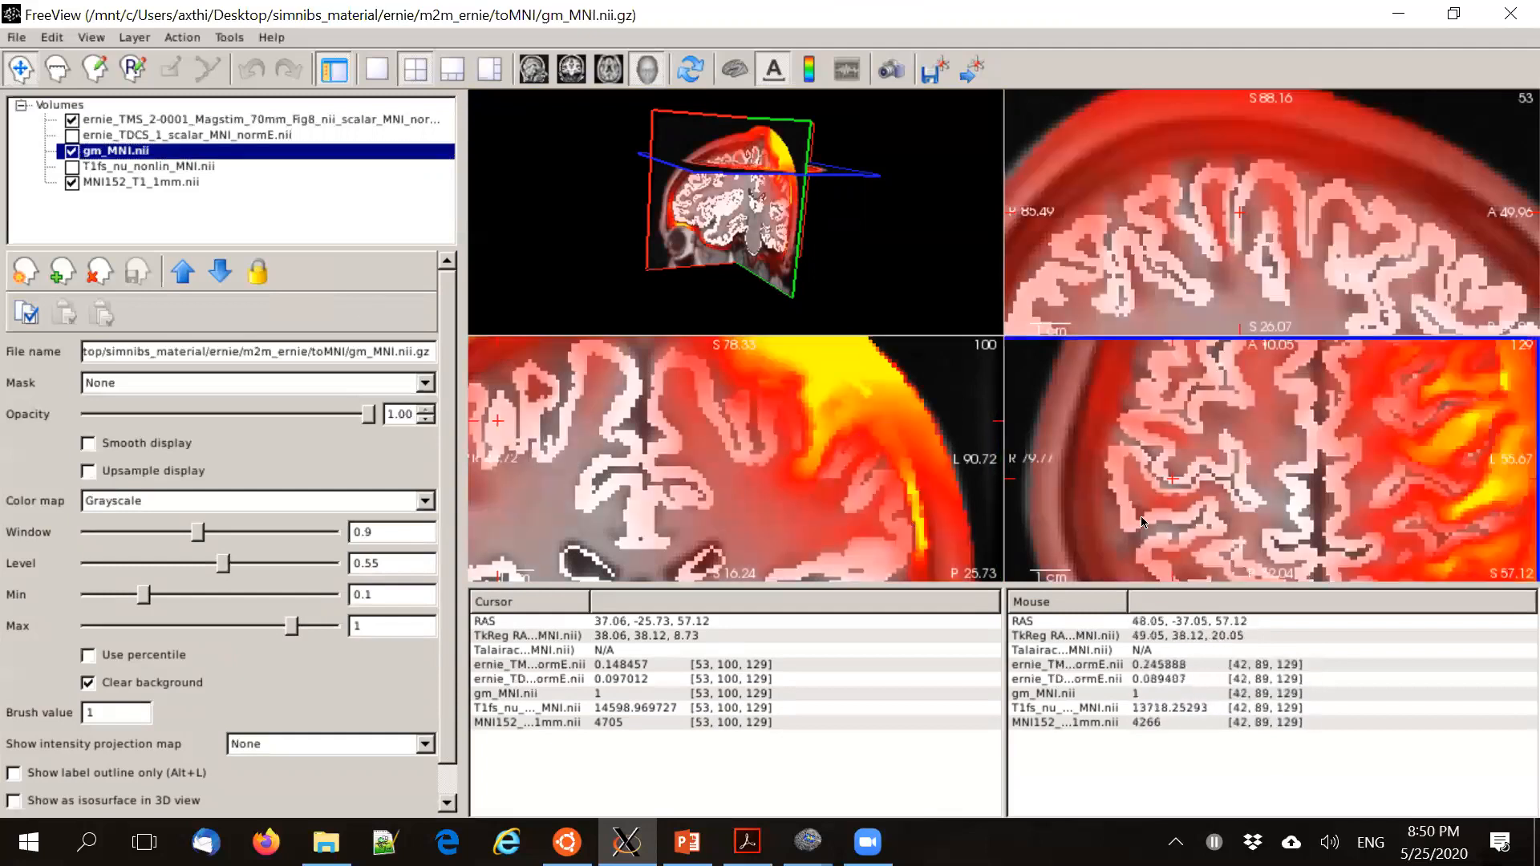
{"action": "left_click", "coordinate": [1160, 500]}
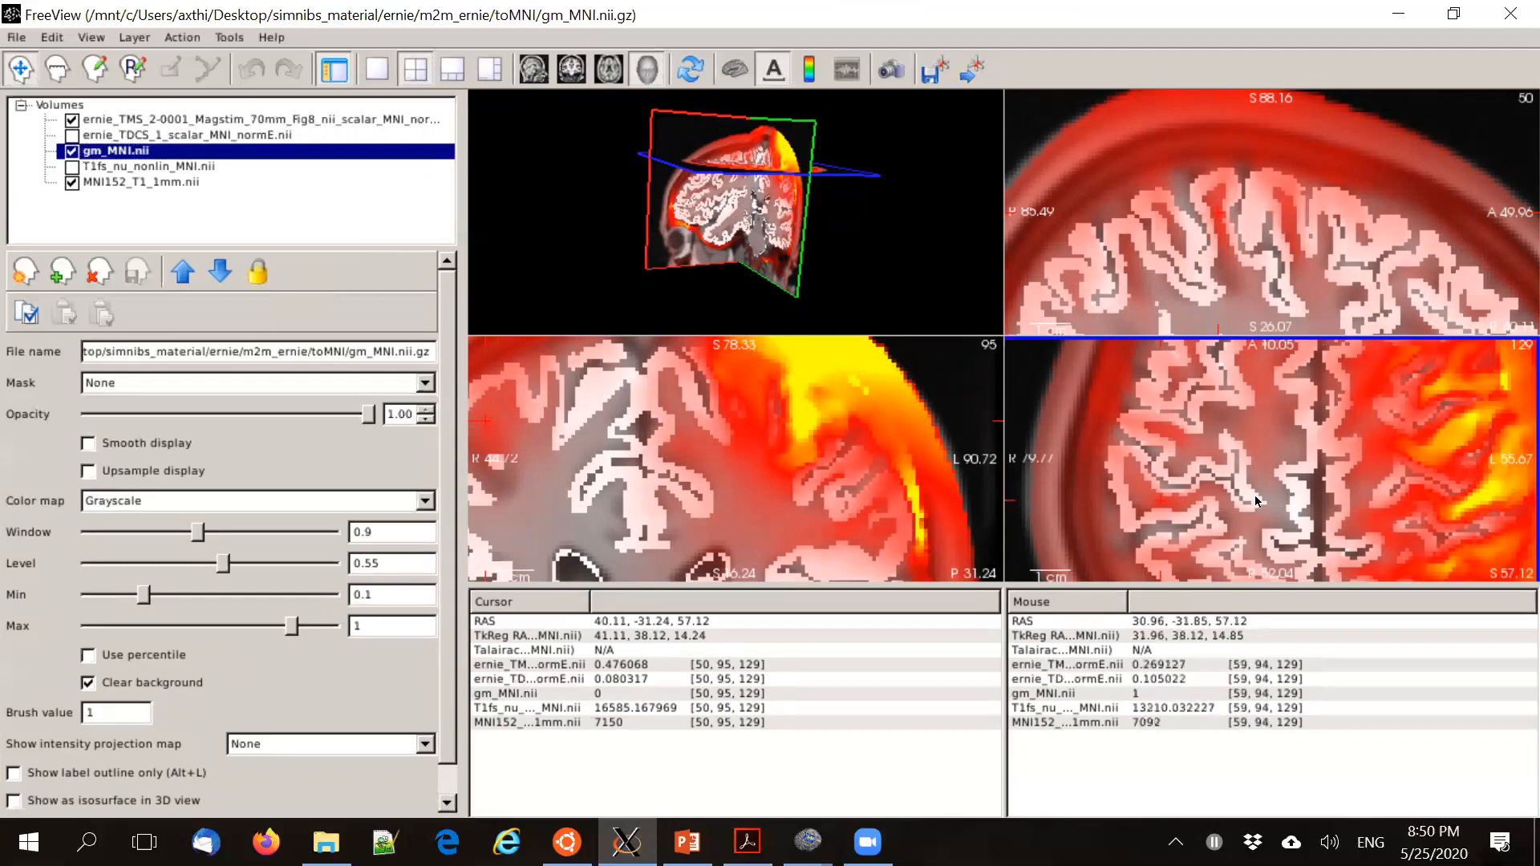
{"action": "left_click", "coordinate": [1444, 494]}
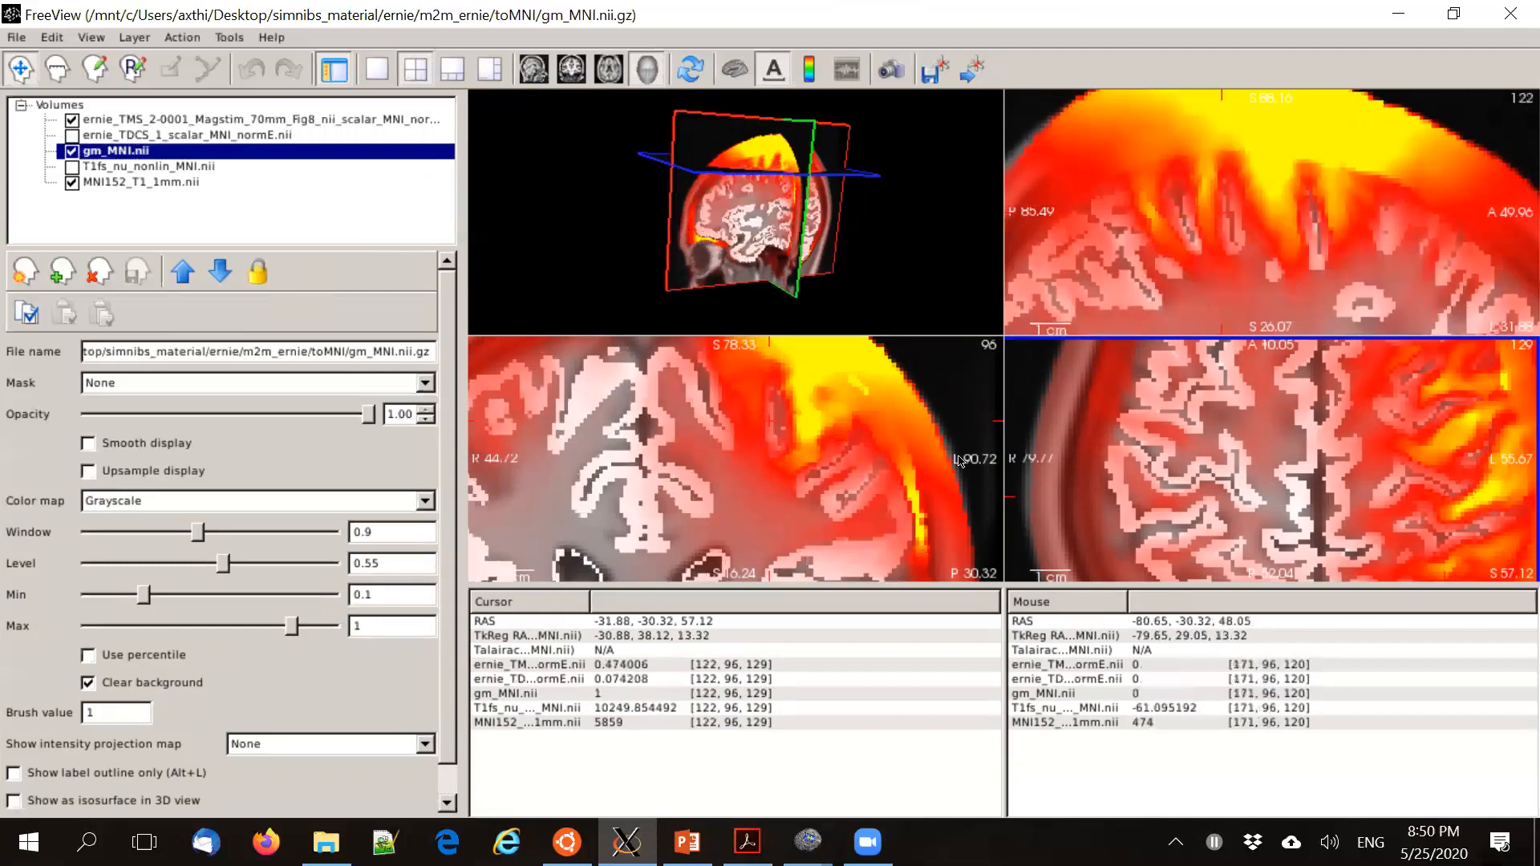
{"action": "scroll", "coordinate": [1131, 454], "scroll_direction": "down", "scroll_amount": 1}
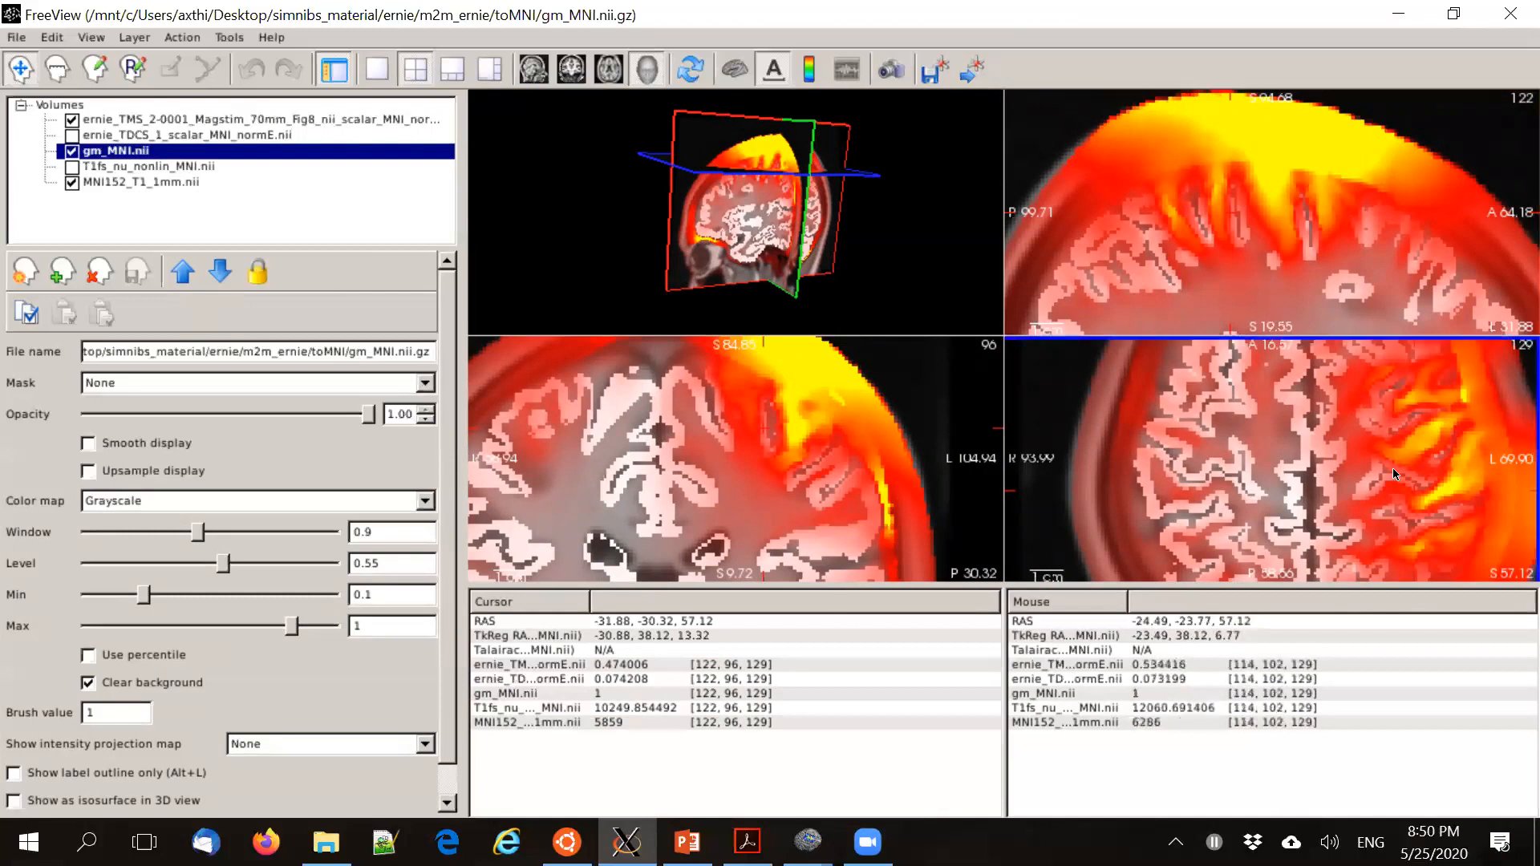
{"action": "scroll", "coordinate": [1392, 469], "scroll_direction": "down", "scroll_amount": 2}
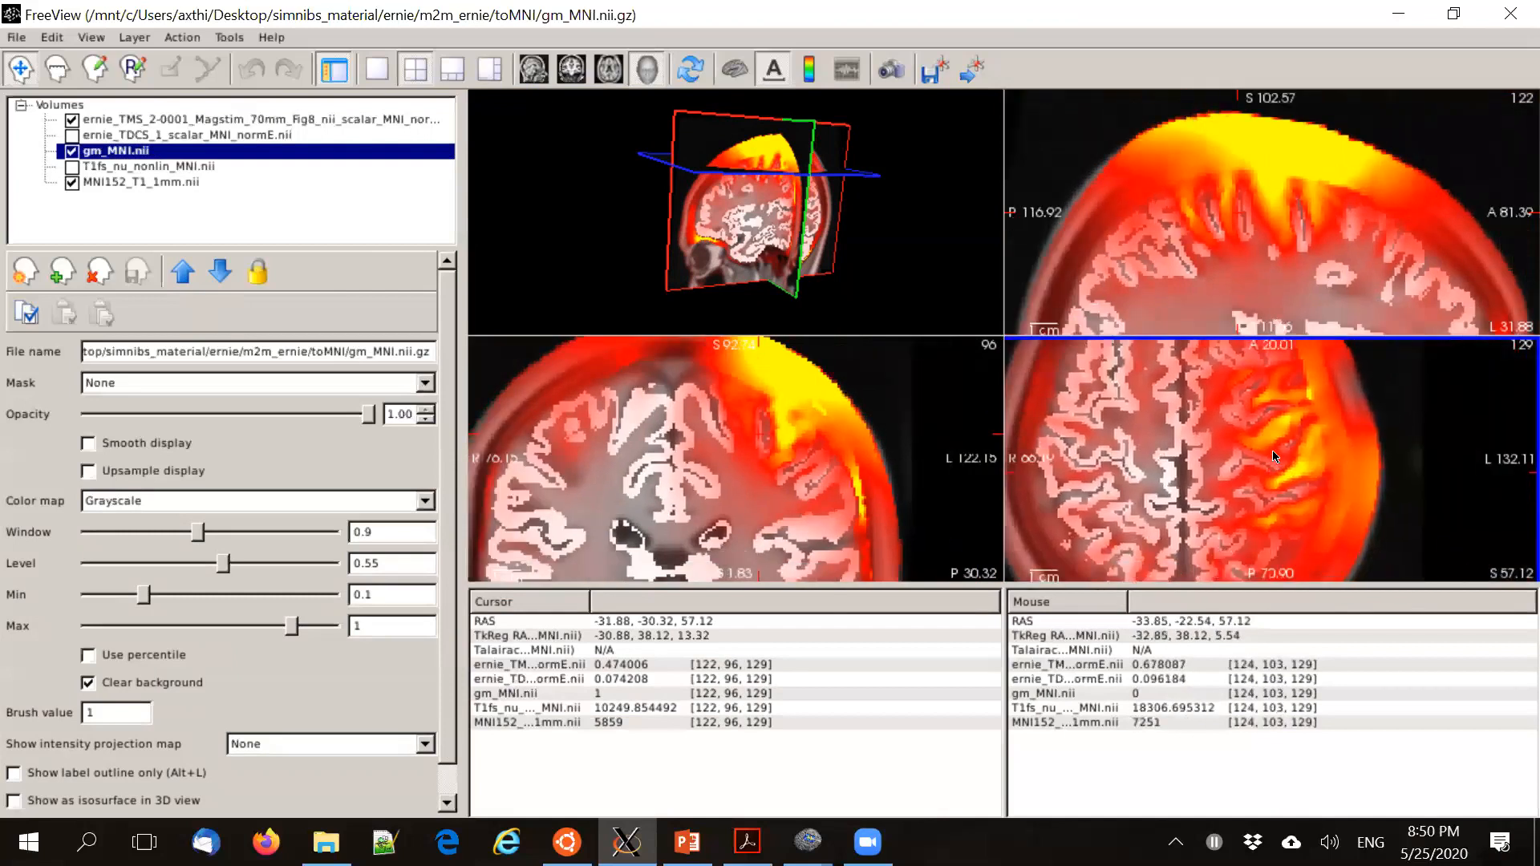
{"action": "left_click", "coordinate": [1275, 437]}
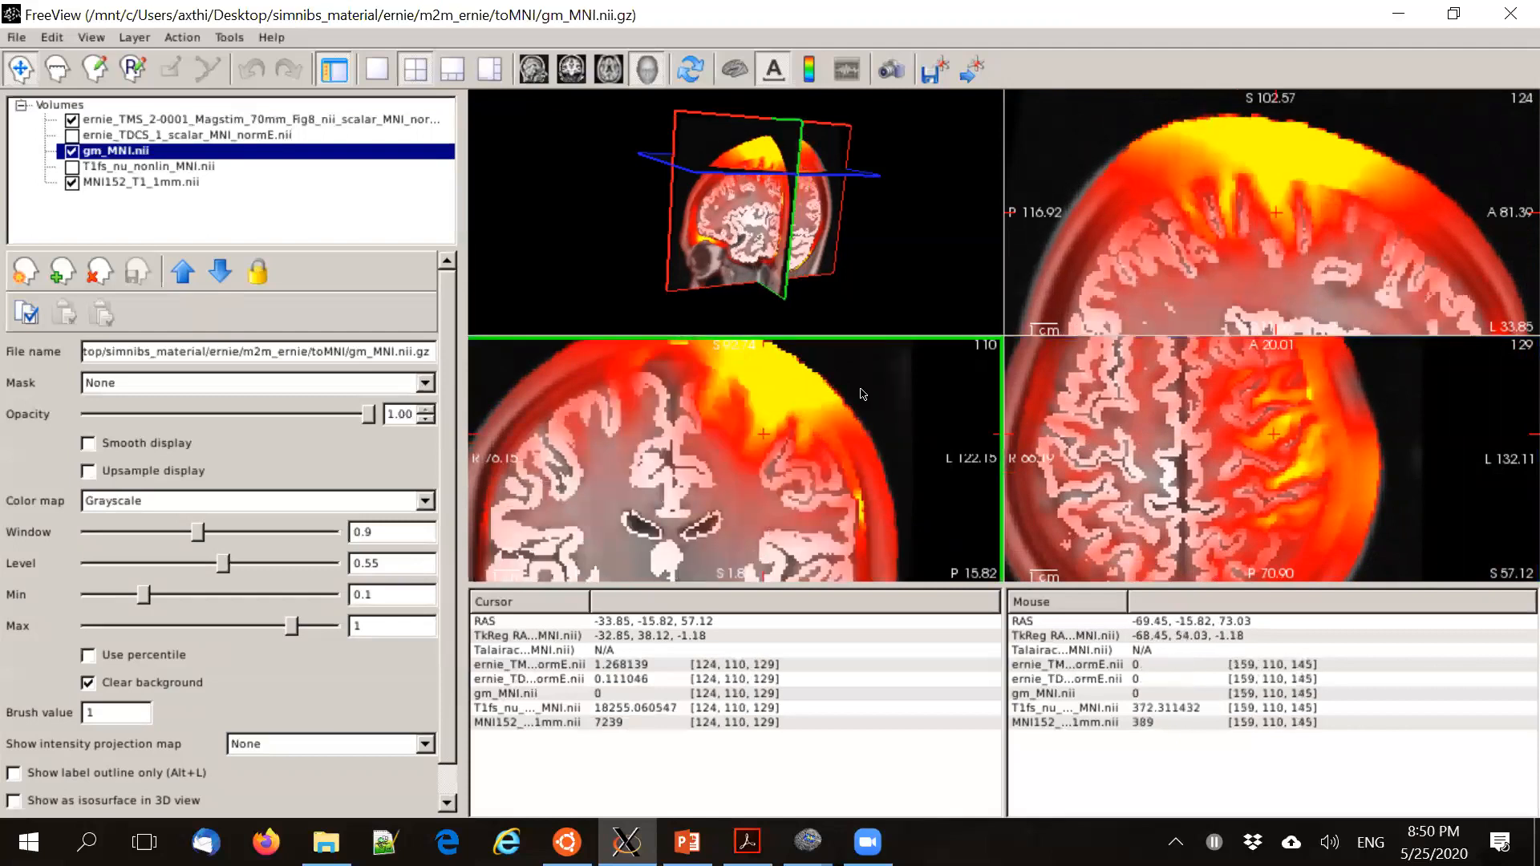
Show ernie_TDCS_1_scalar_MNI_normE.nii in place of gm_MNI.nii and the TMS volume, and inspect the field beneath the left-hemisphere electrode
{"action": "left_click", "coordinate": [71, 151]}
{"action": "left_click", "coordinate": [72, 120]}
{"action": "left_click", "coordinate": [72, 135]}
{"action": "scroll", "coordinate": [1281, 429], "scroll_direction": "up", "scroll_amount": 2}
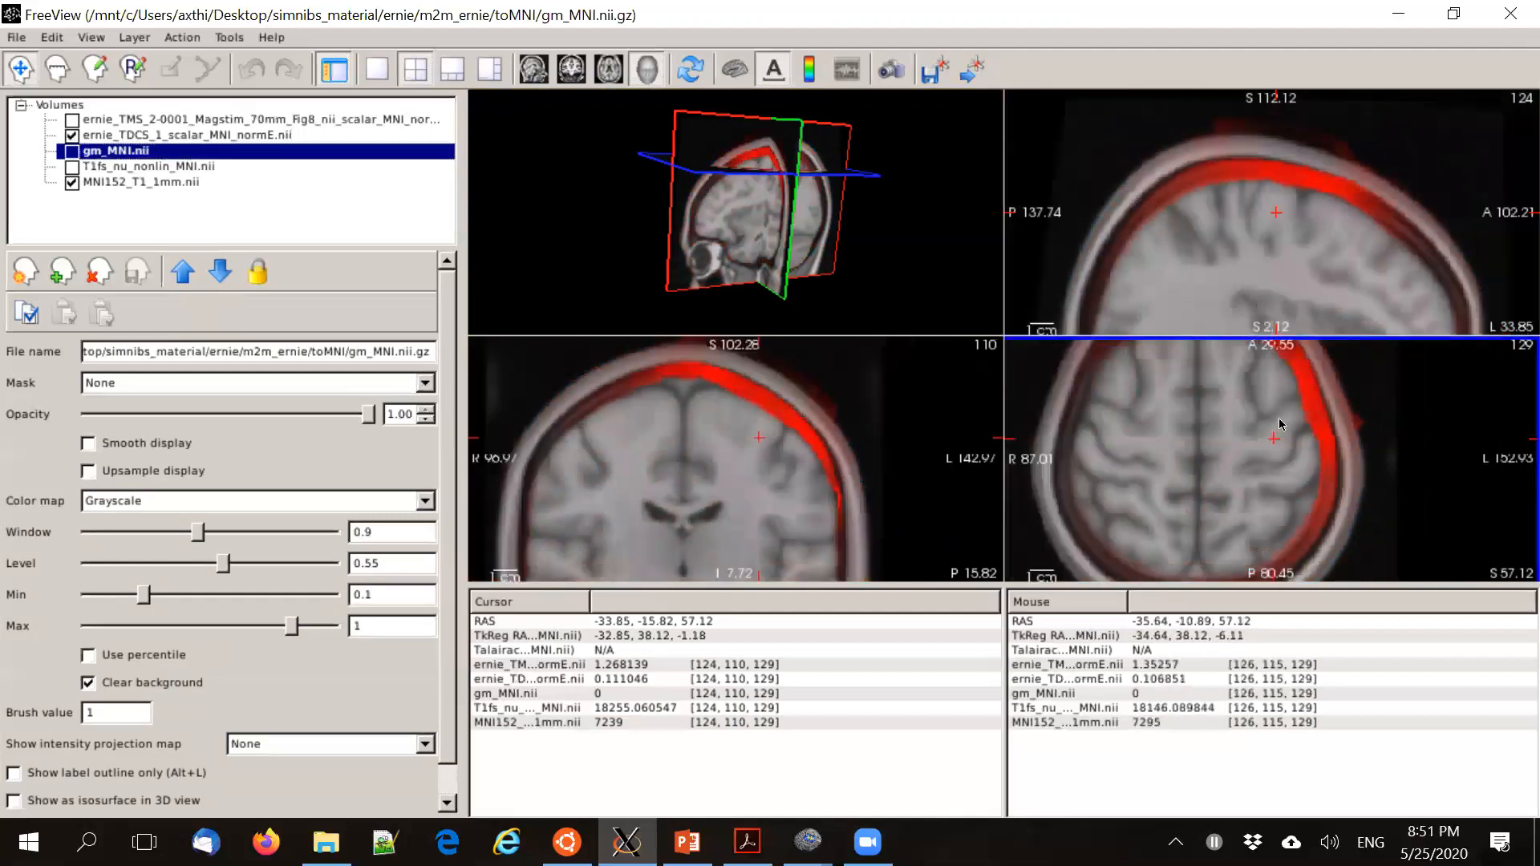
{"action": "scroll", "coordinate": [1281, 429], "scroll_direction": "down", "scroll_amount": 2}
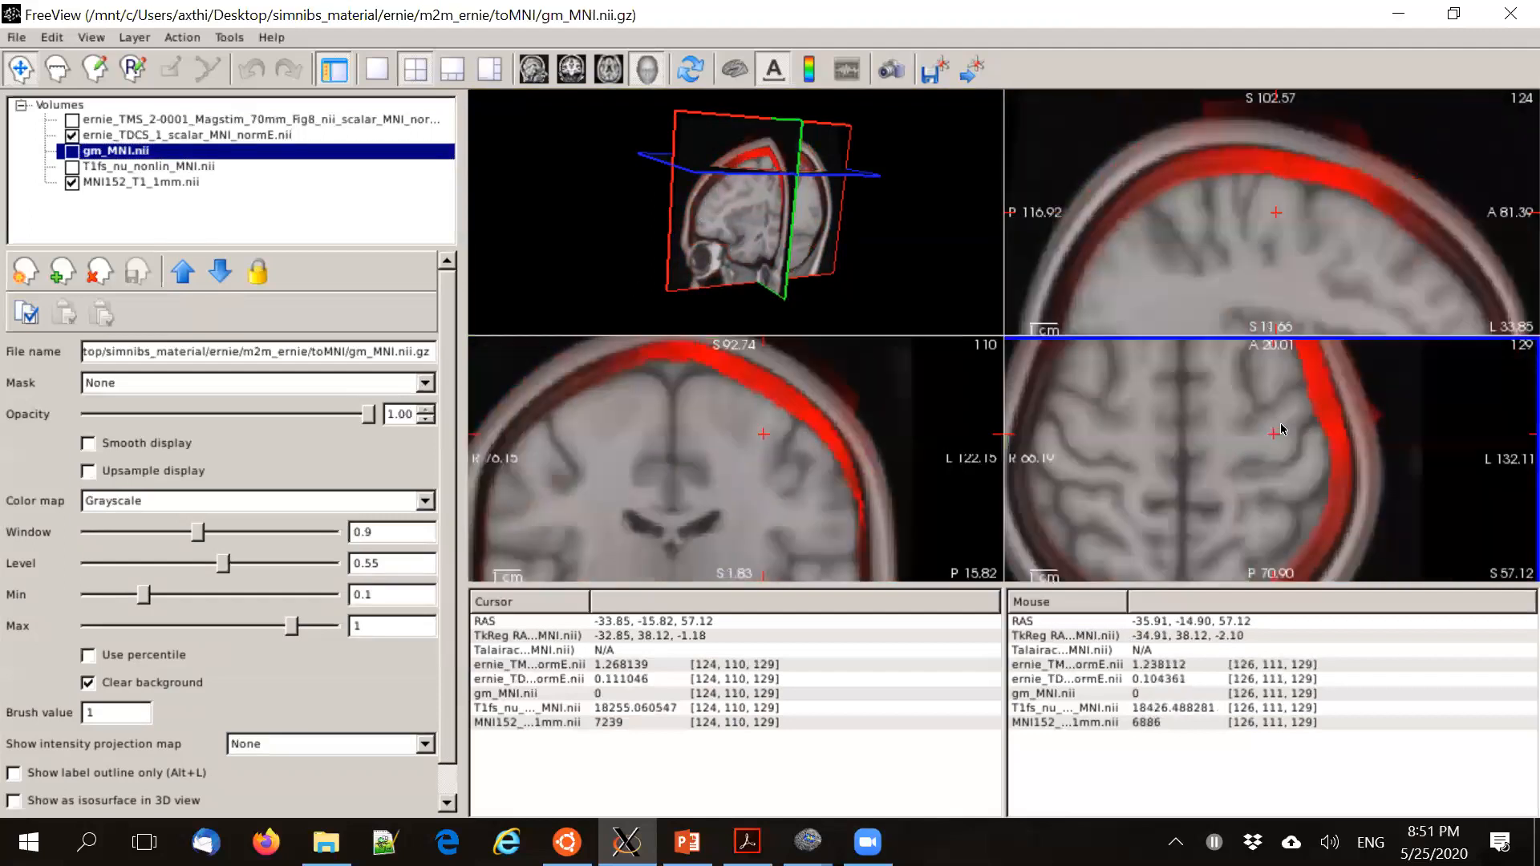
{"action": "left_click", "coordinate": [1330, 414]}
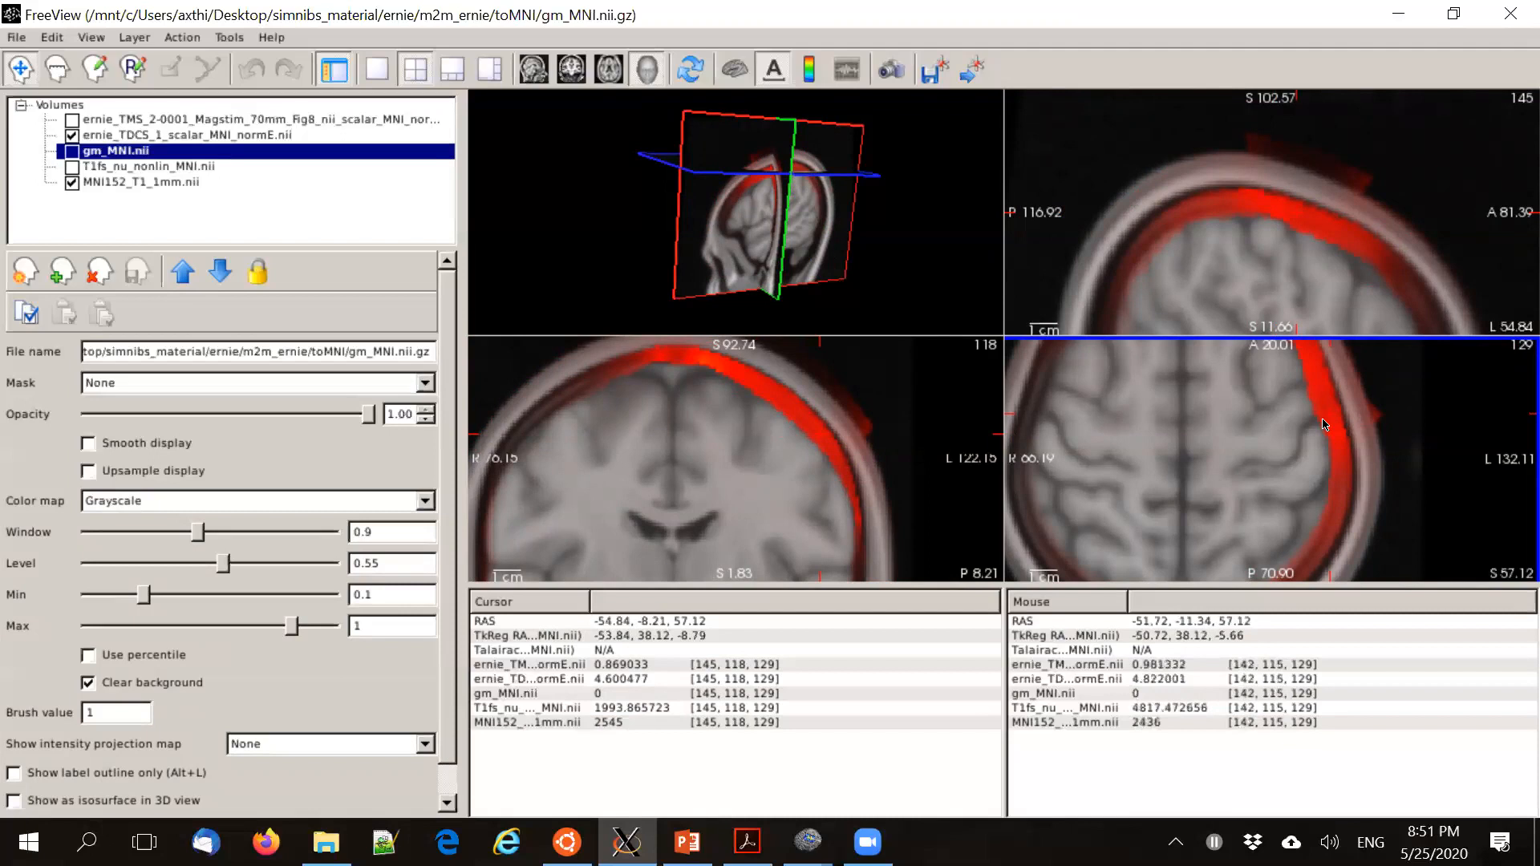
{"action": "scroll", "coordinate": [1292, 427], "scroll_direction": "up", "scroll_amount": 2}
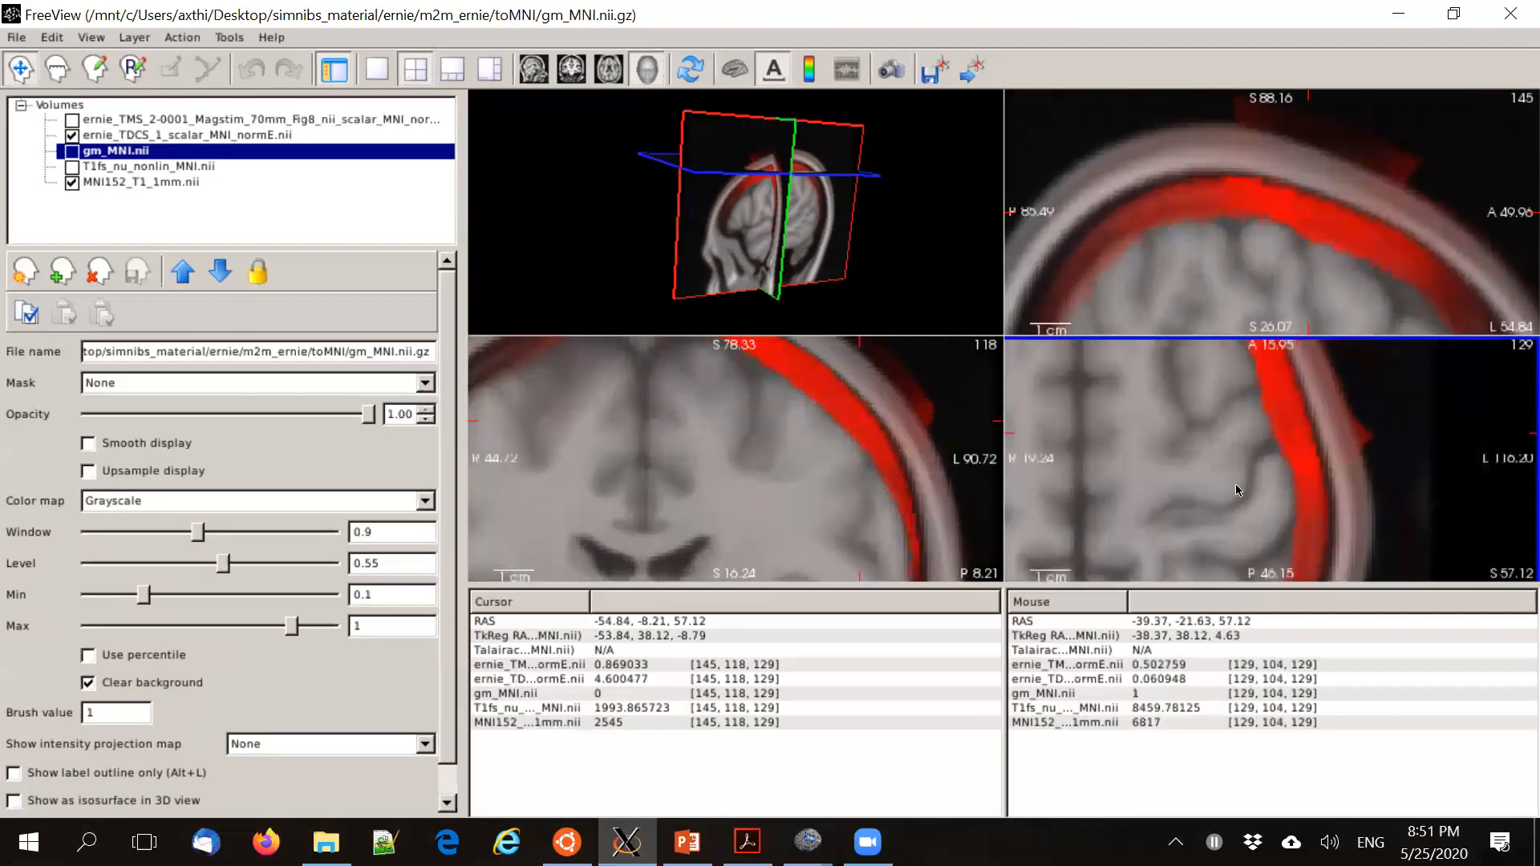
{"action": "scroll", "coordinate": [1237, 490], "scroll_direction": "up", "scroll_amount": 2}
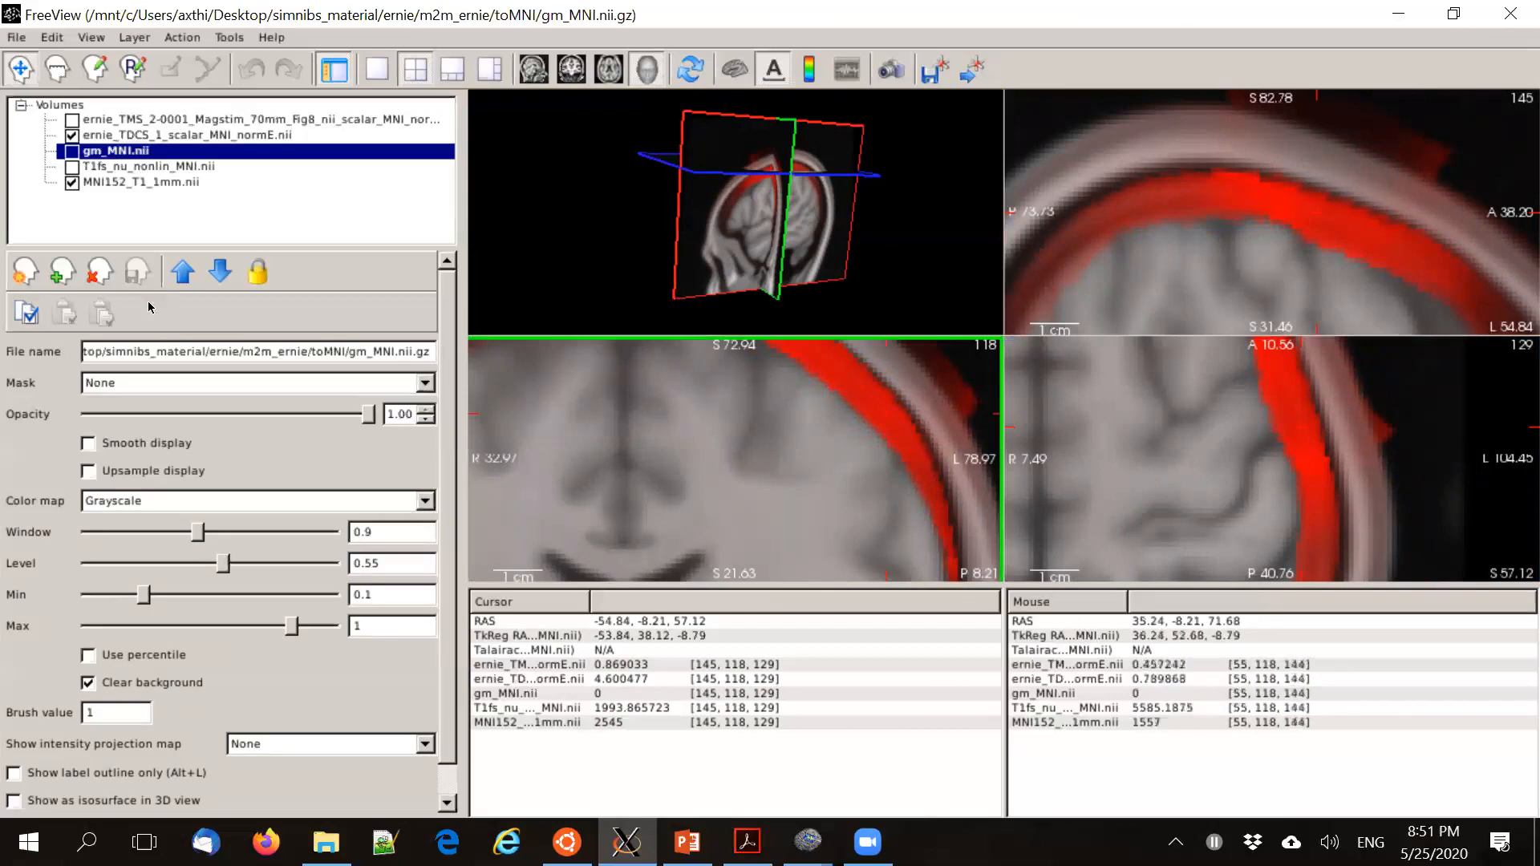
Lower the tDCS normE volume's heat scale maximum to about 0.30 and inspect the field in the coronal, sagittal and axial slices
{"action": "left_click", "coordinate": [142, 136]}
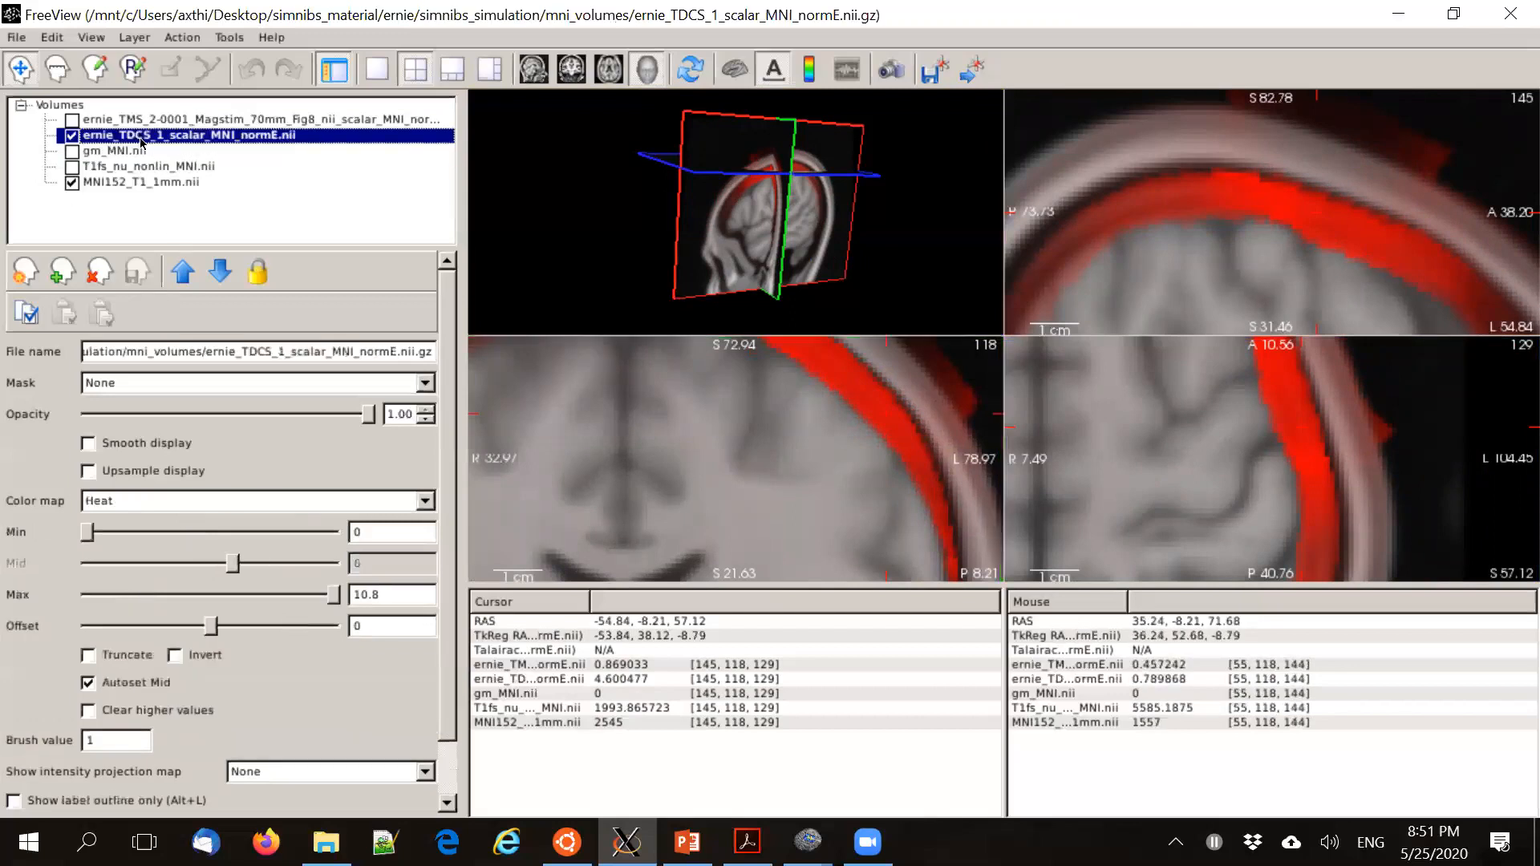
{"action": "left_click_drag", "start_coordinate": [333, 594], "coordinate": [98, 534]}
{"action": "left_click", "coordinate": [705, 447]}
{"action": "scroll", "coordinate": [1317, 255], "scroll_direction": "down", "scroll_amount": 5}
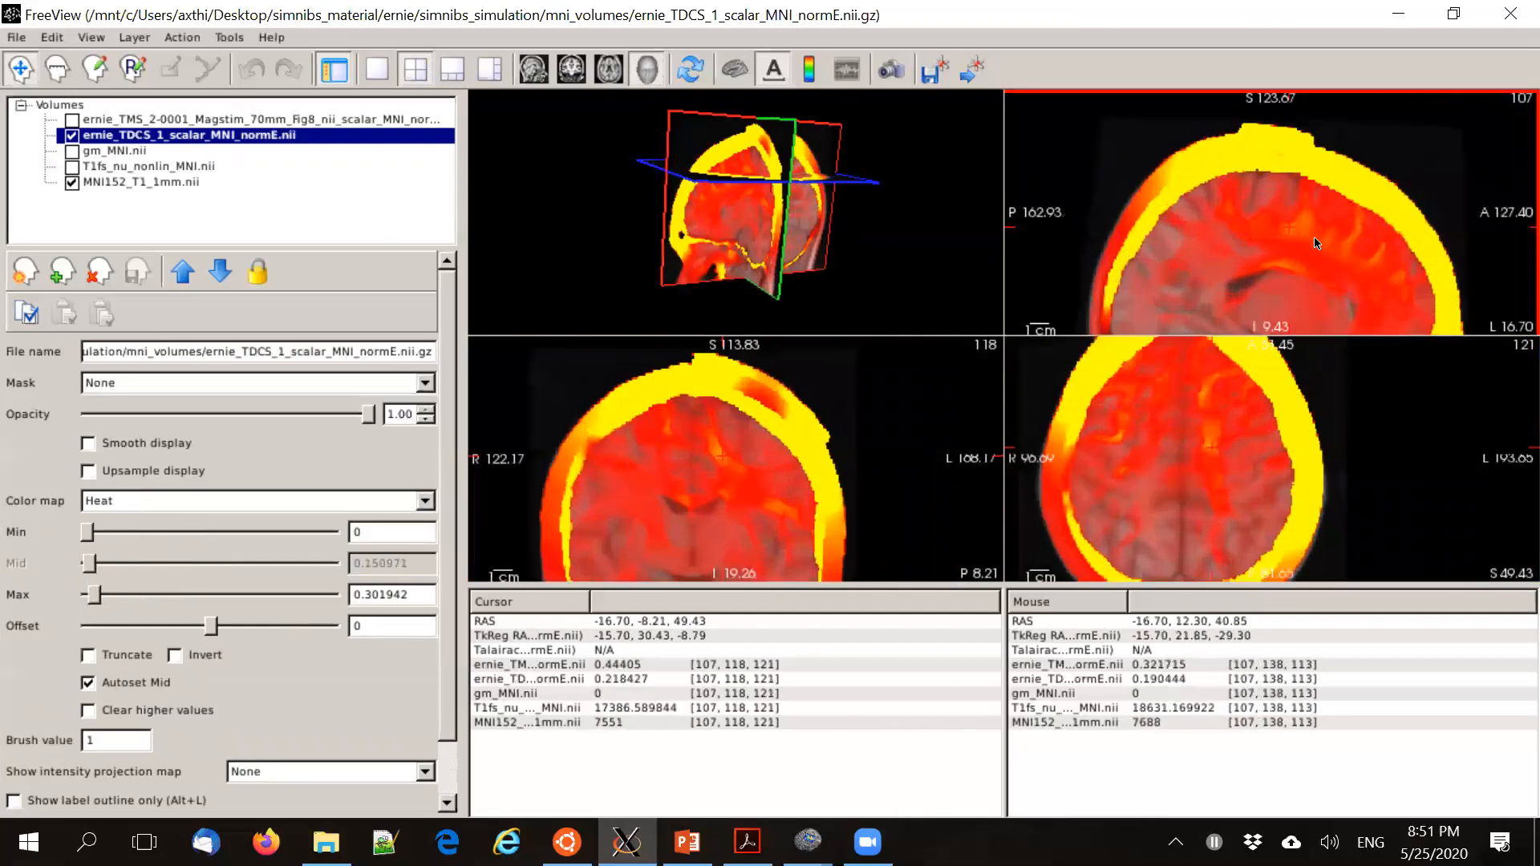
{"action": "left_click", "coordinate": [654, 469]}
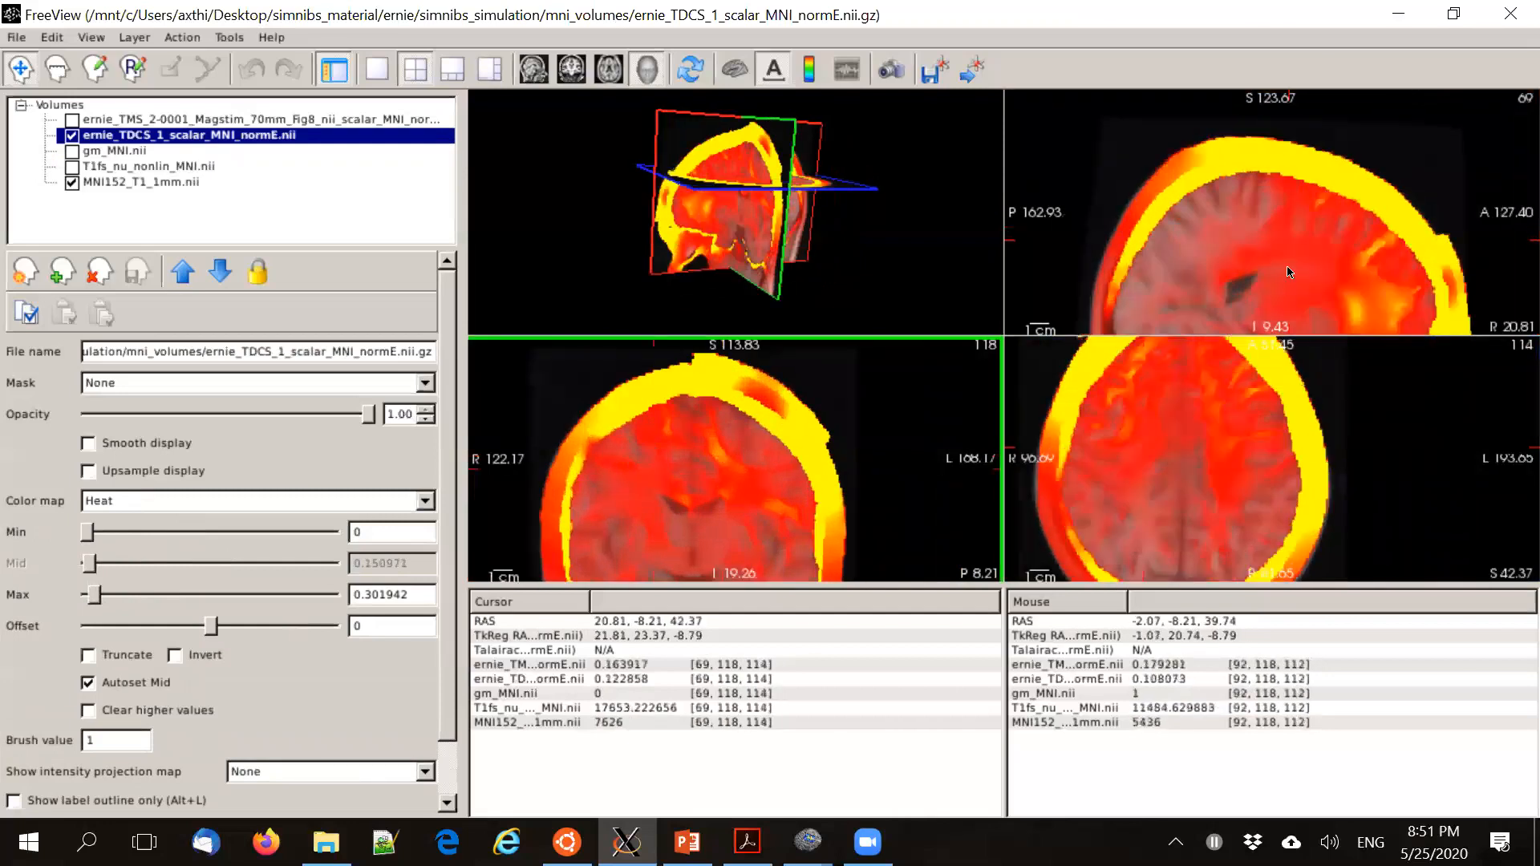
{"action": "left_click", "coordinate": [1370, 255]}
{"action": "scroll", "coordinate": [1133, 465], "scroll_direction": "down", "scroll_amount": 3}
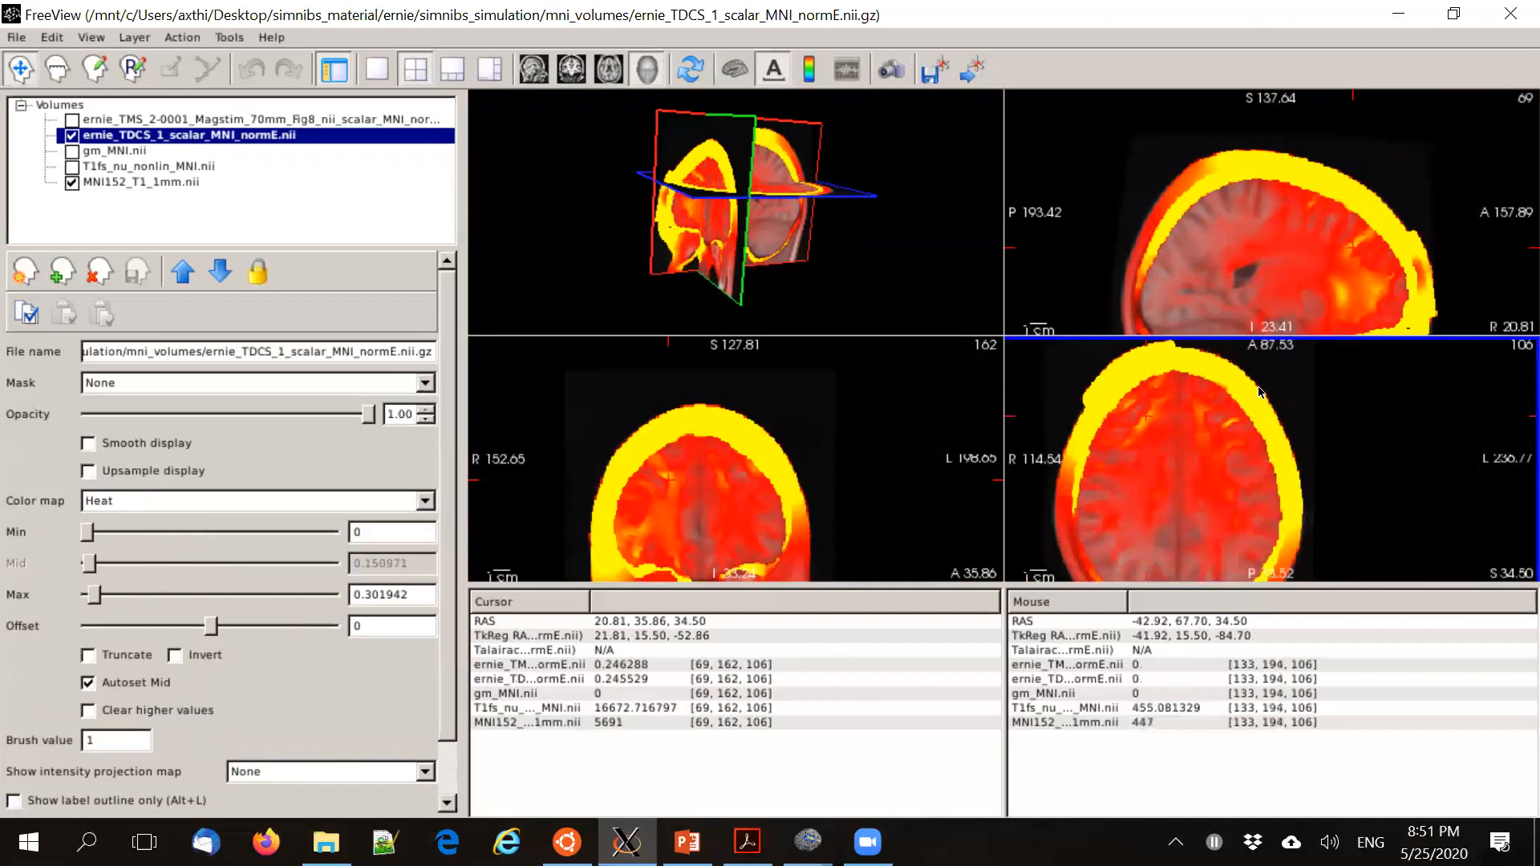
Show gm_MNI.nii with the tDCS field and examine the cortical folds in the sagittal slice
{"action": "left_click", "coordinate": [71, 151]}
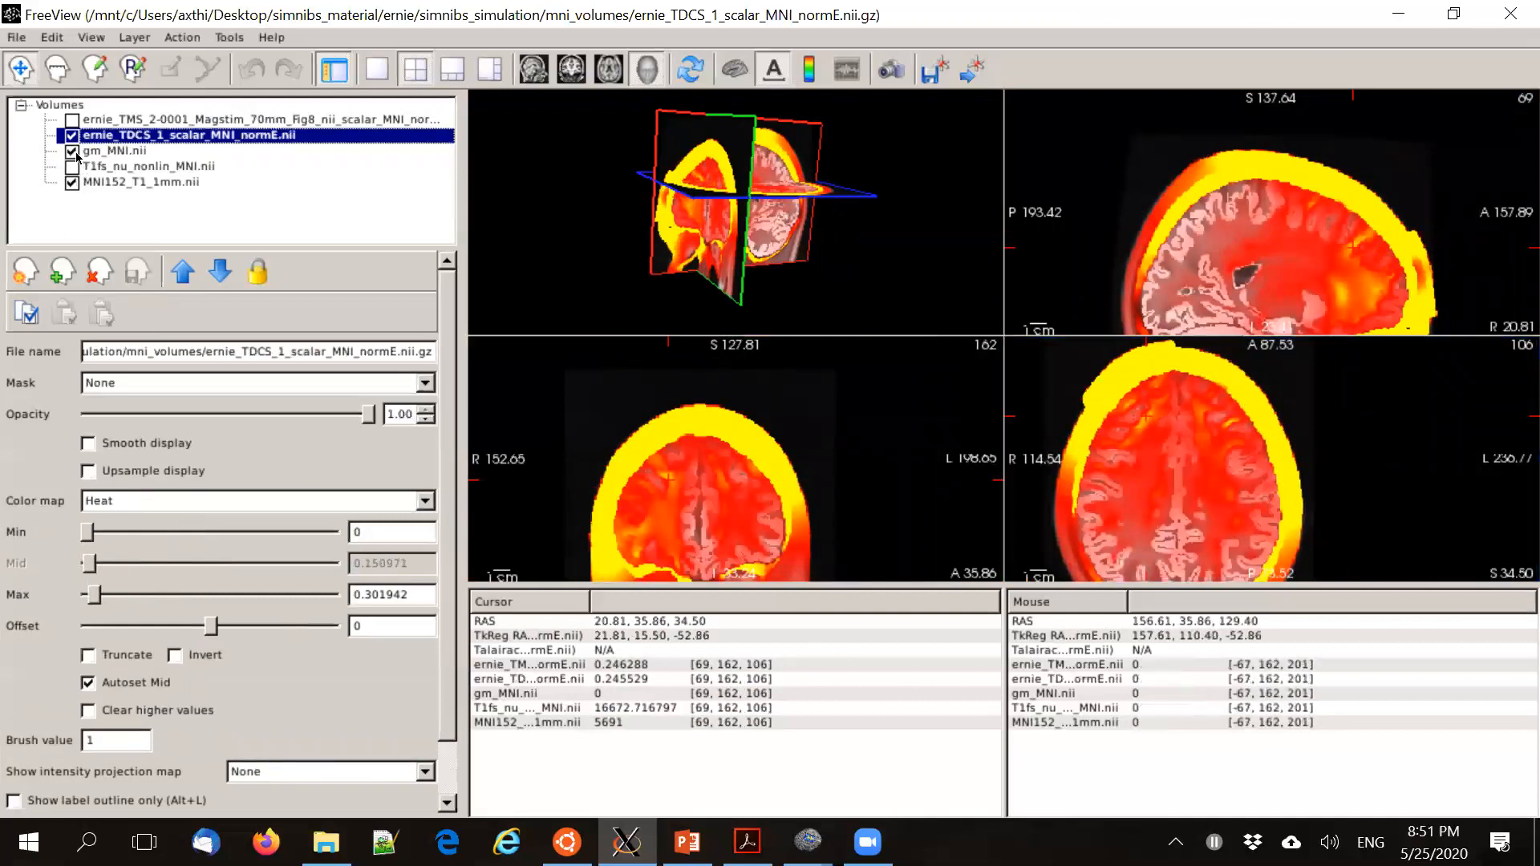
{"action": "scroll", "coordinate": [1302, 258], "scroll_direction": "up", "scroll_amount": 2}
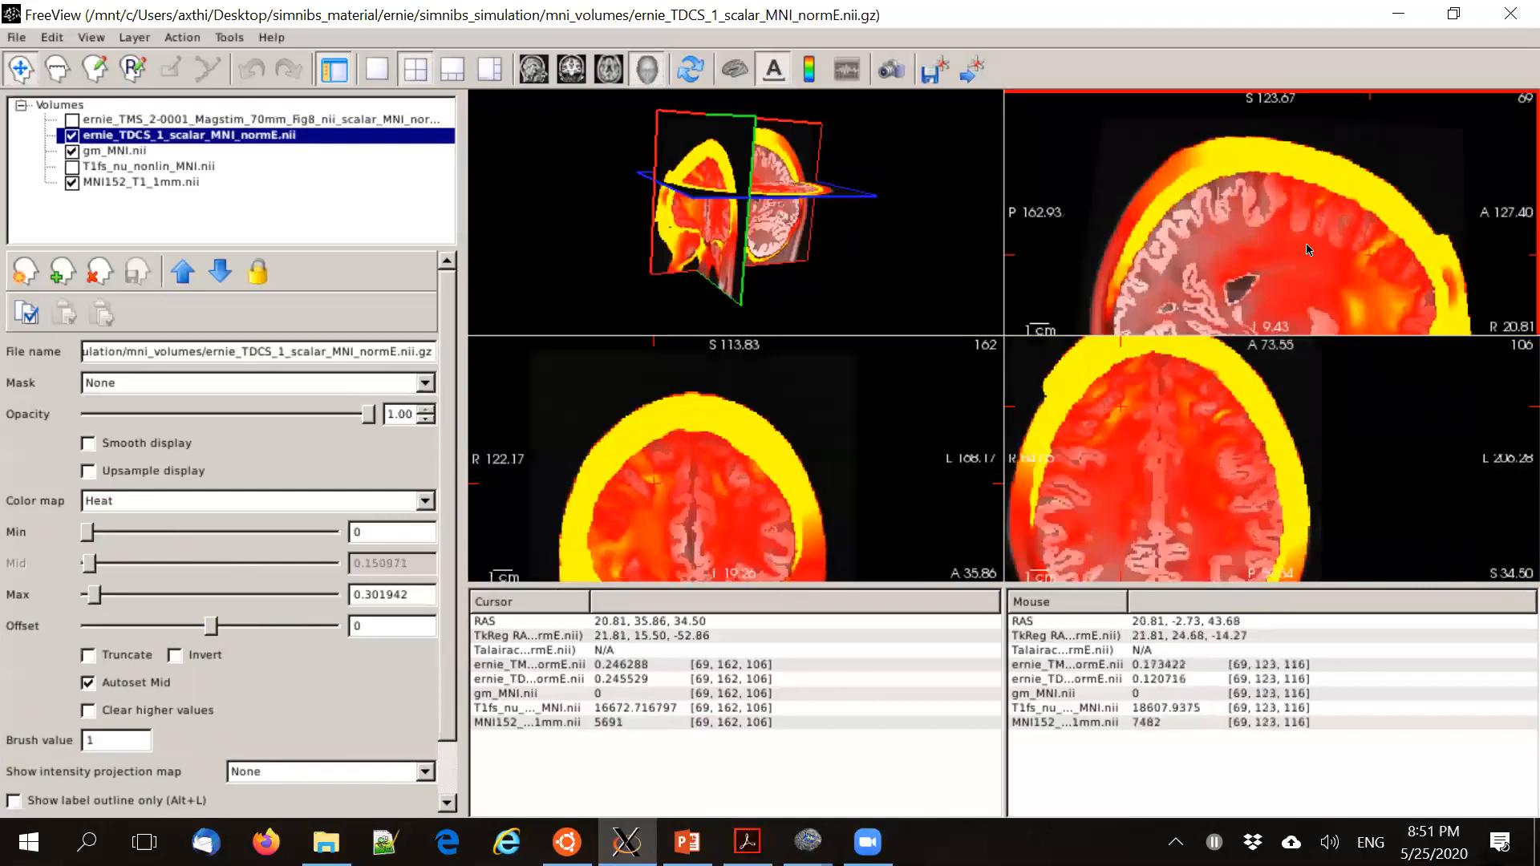
{"action": "scroll", "coordinate": [1302, 259], "scroll_direction": "up", "scroll_amount": 3}
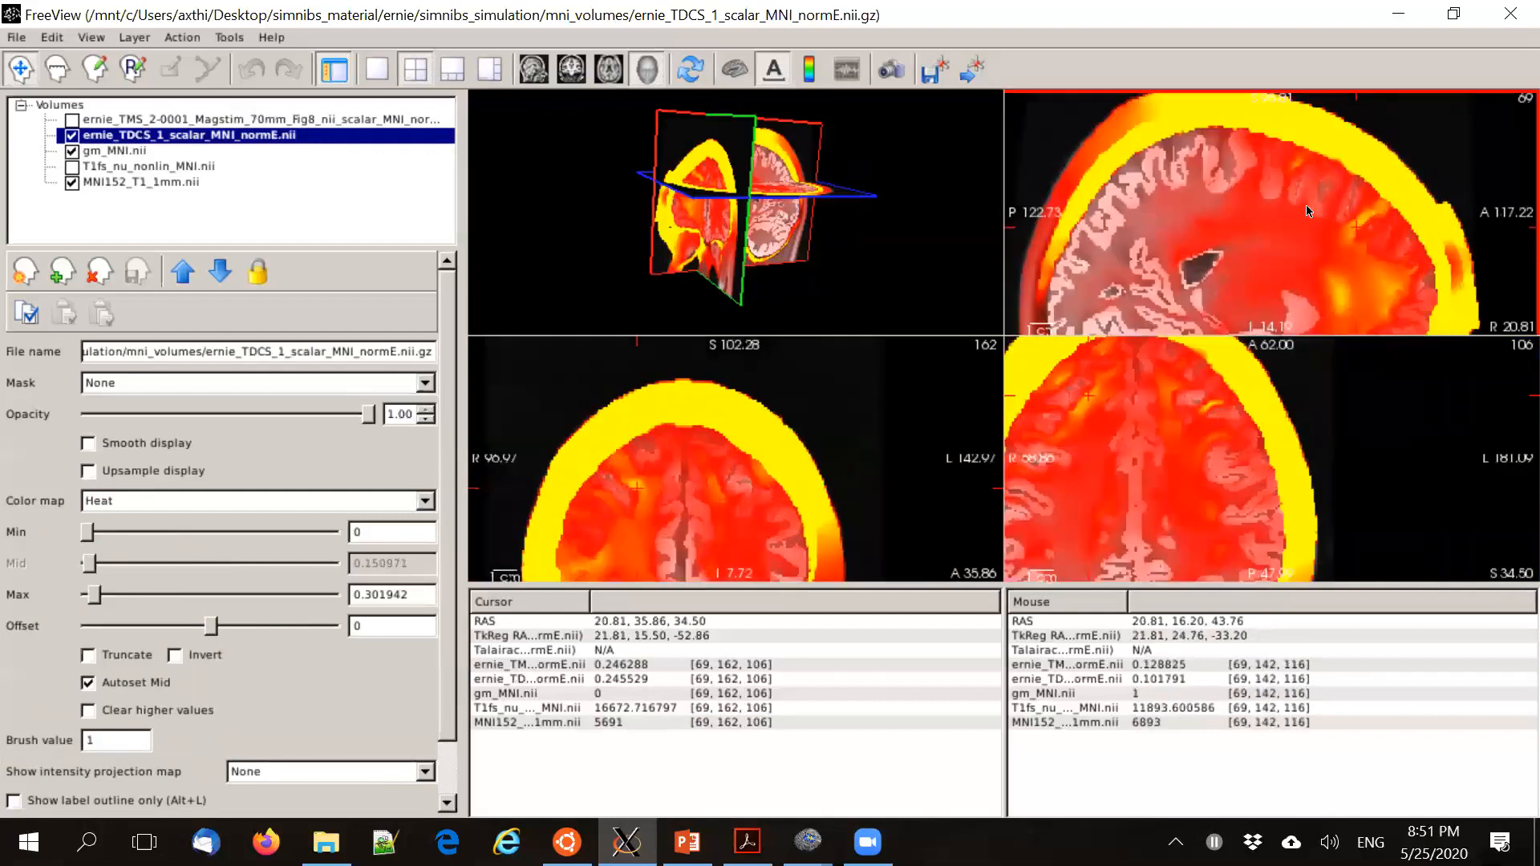
{"action": "scroll", "coordinate": [1309, 222], "scroll_direction": "down", "scroll_amount": 2}
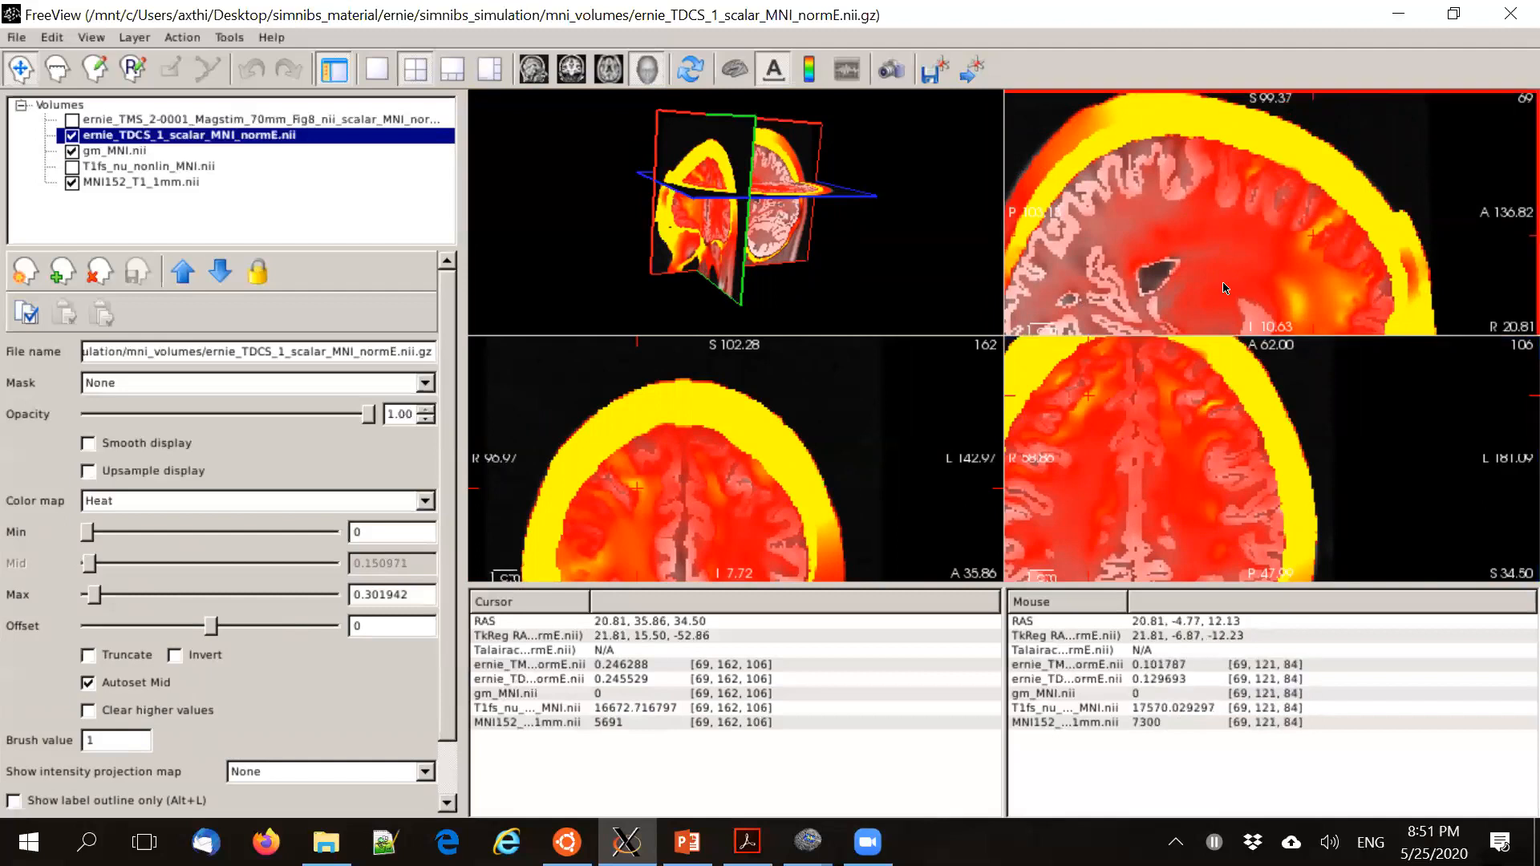
{"action": "scroll", "coordinate": [1225, 287], "scroll_direction": "up", "scroll_amount": 2}
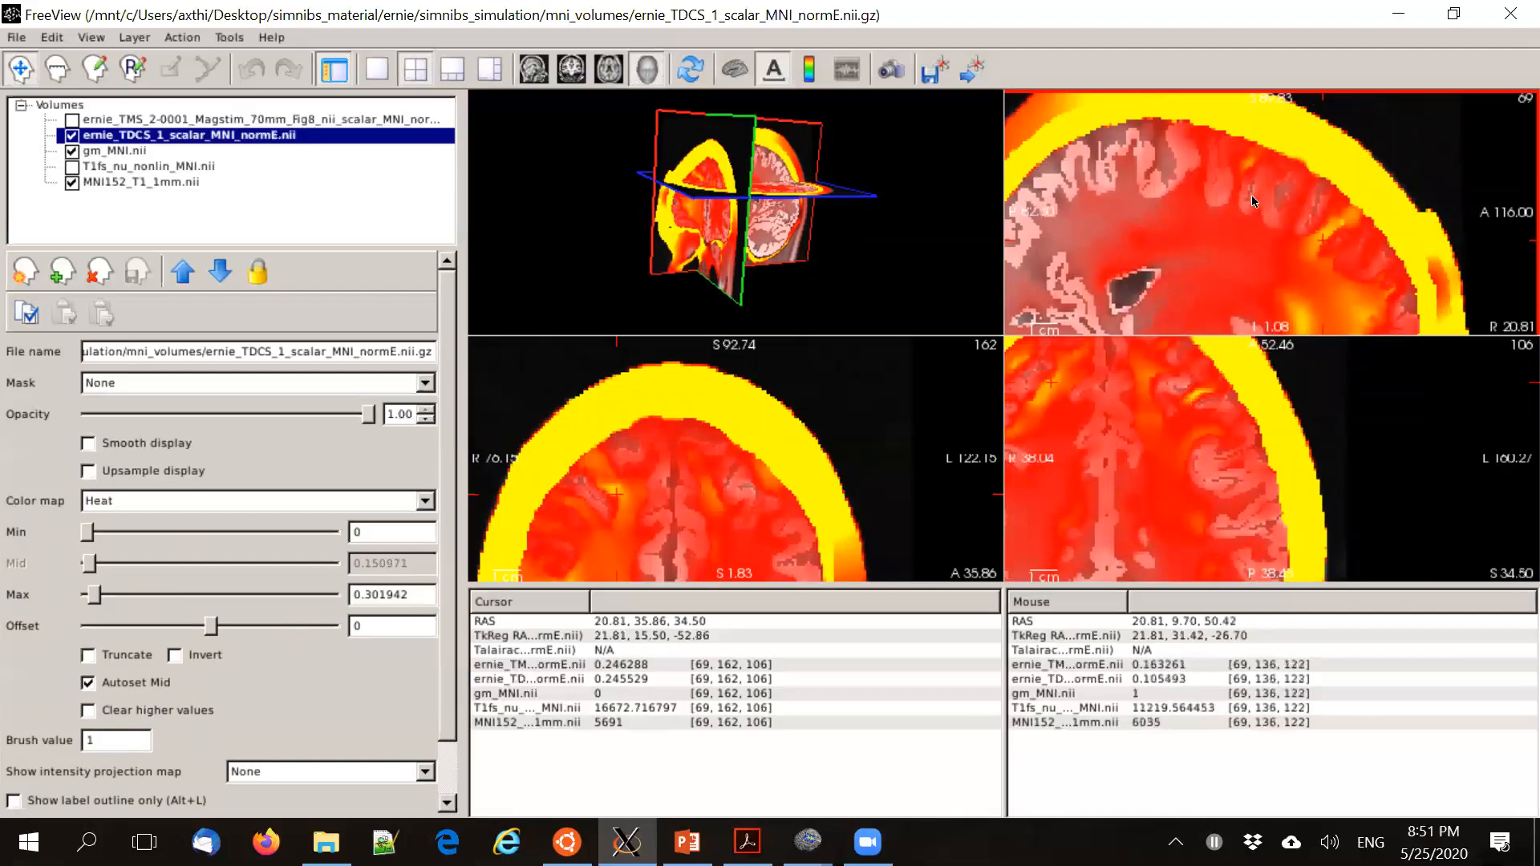
{"action": "scroll", "coordinate": [1248, 252], "scroll_direction": "down", "scroll_amount": 2}
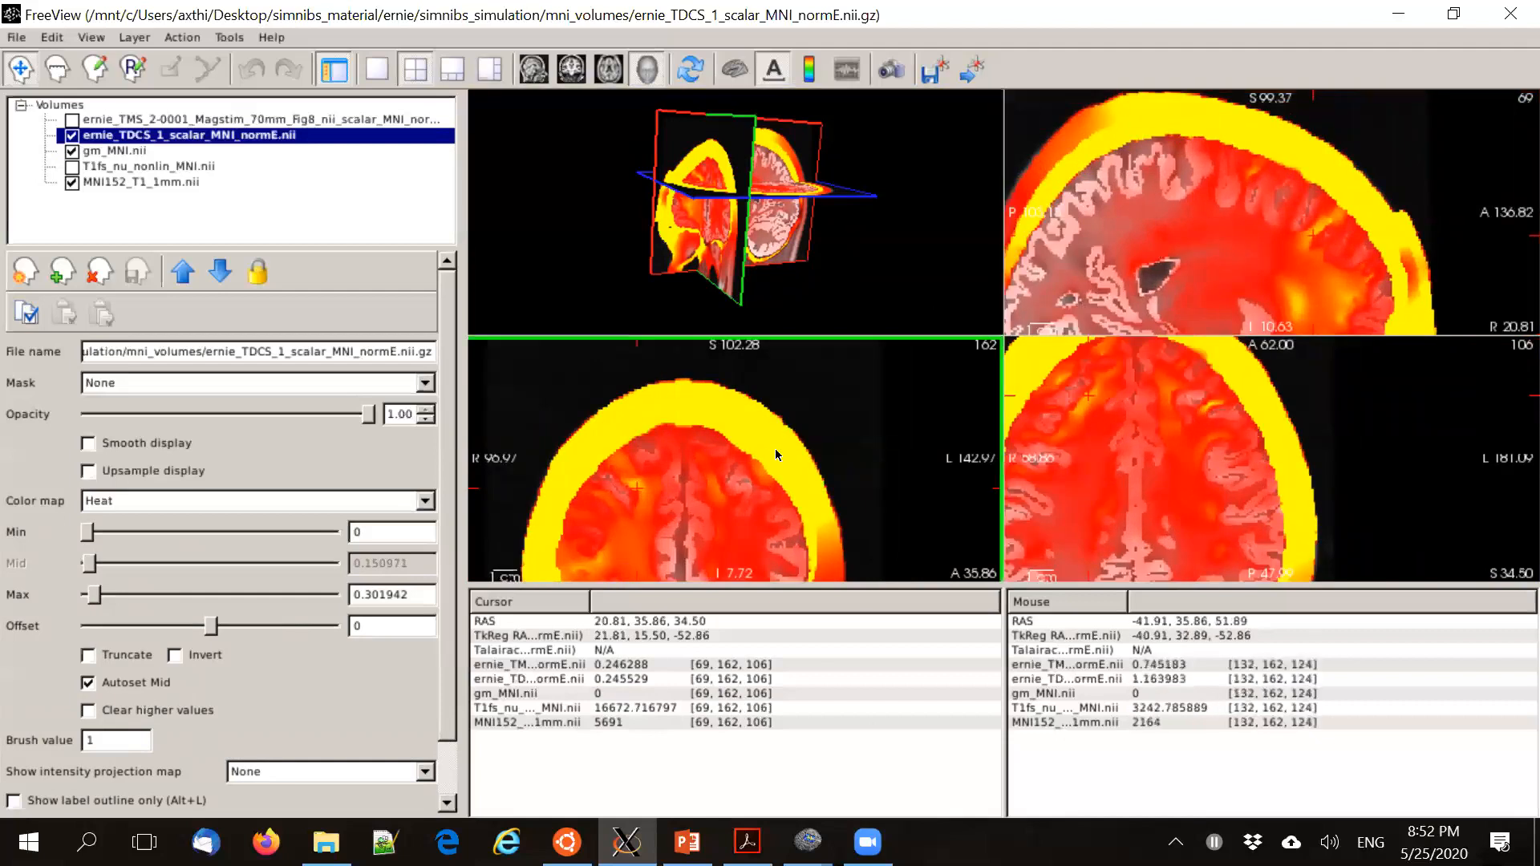
{"action": "scroll", "coordinate": [770, 453], "scroll_direction": "down", "scroll_amount": 2}
{"action": "middle_click_drag", "start_coordinate": [1241, 255], "coordinate": [1239, 255]}
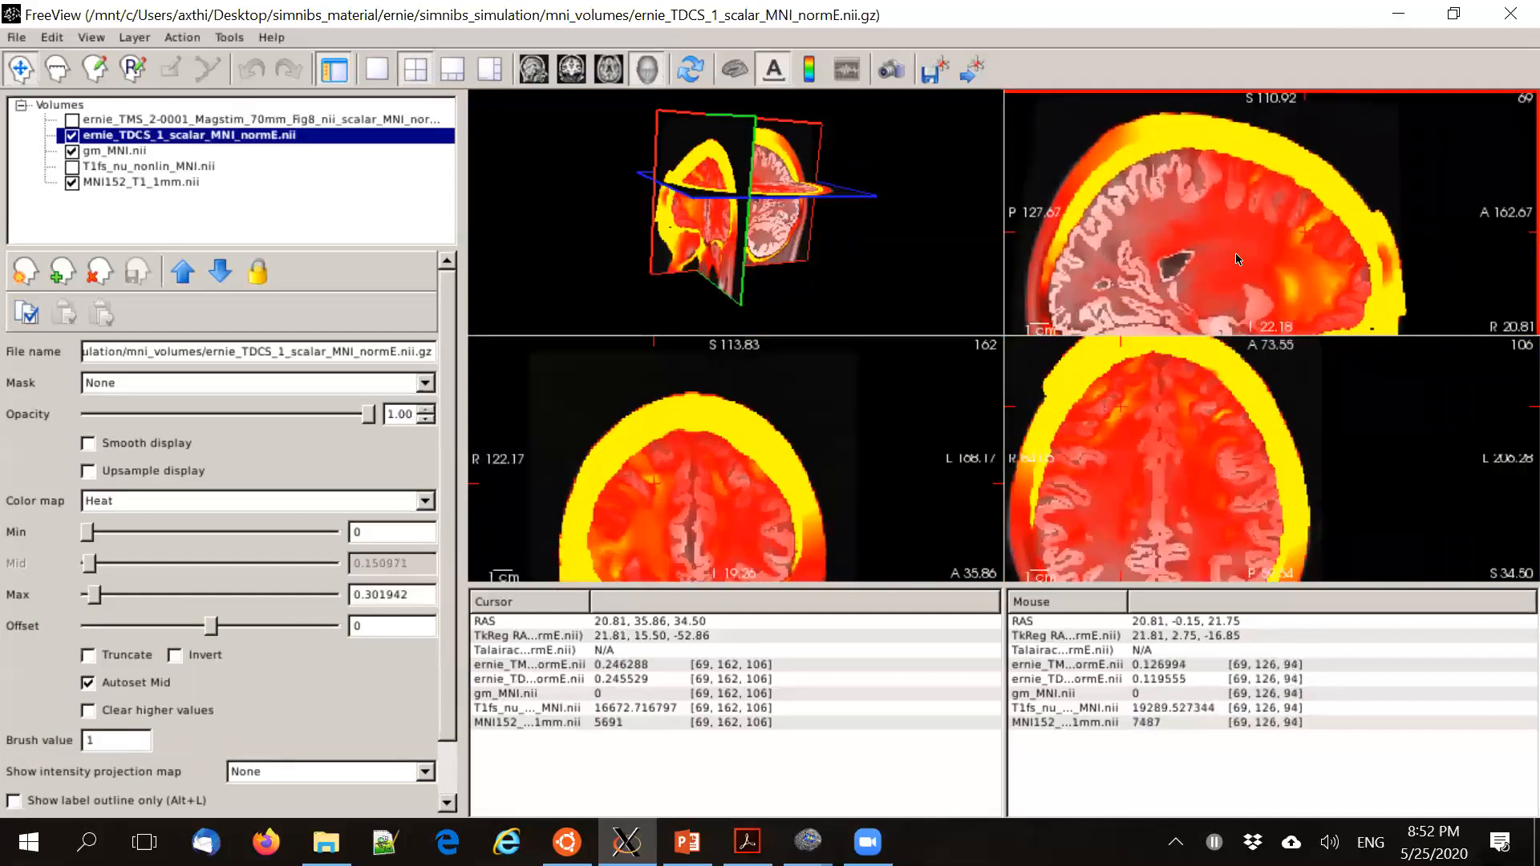
Hide gm_MNI.nii and toggle the tDCS normE volume off and on to compare the field with the MNI template's anatomy
{"action": "left_click", "coordinate": [72, 153]}
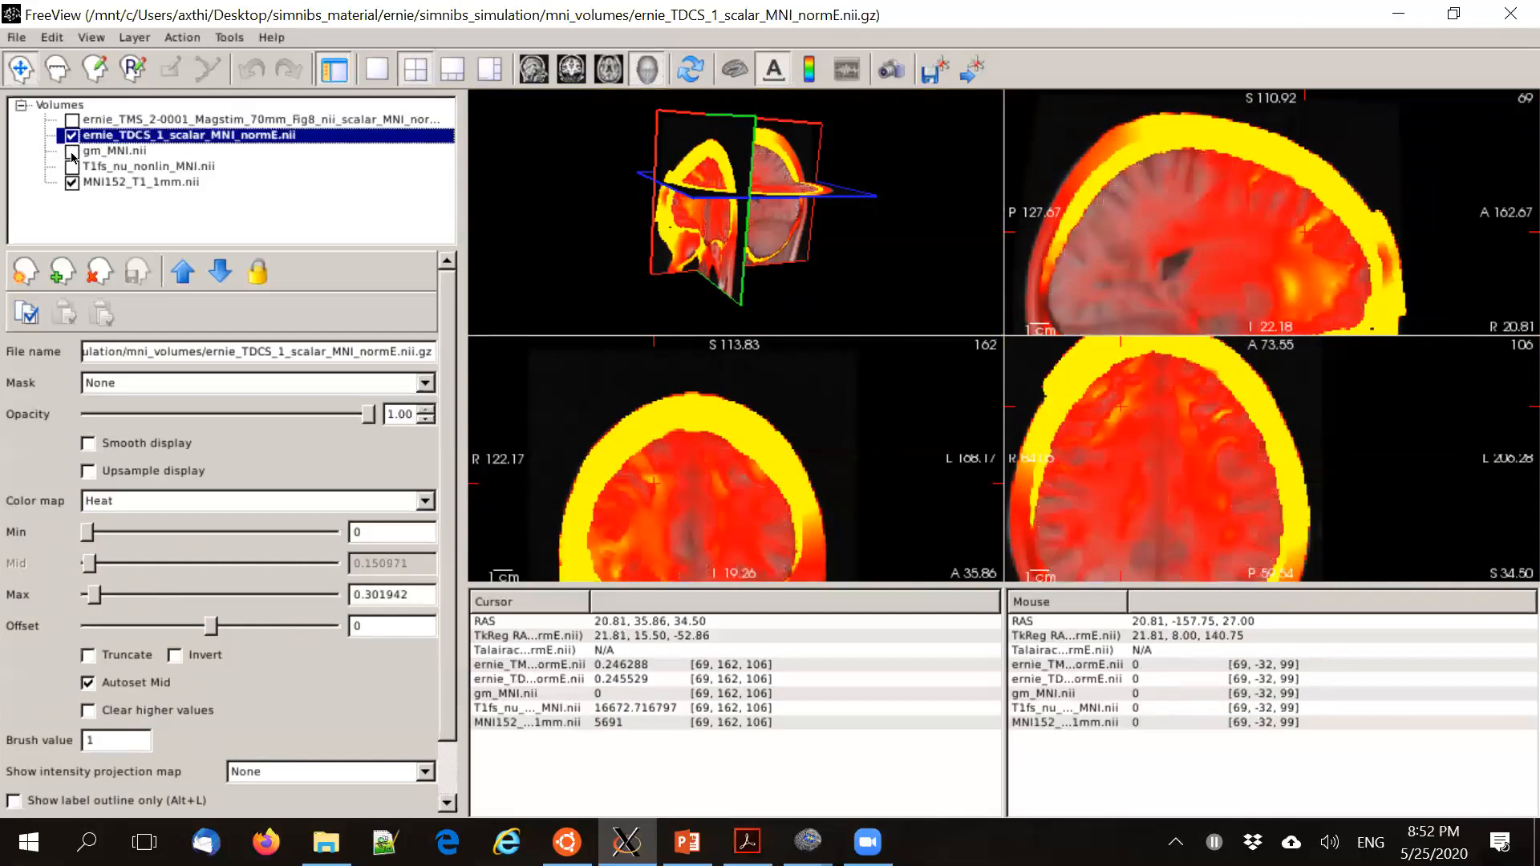
{"action": "left_click", "coordinate": [72, 137]}
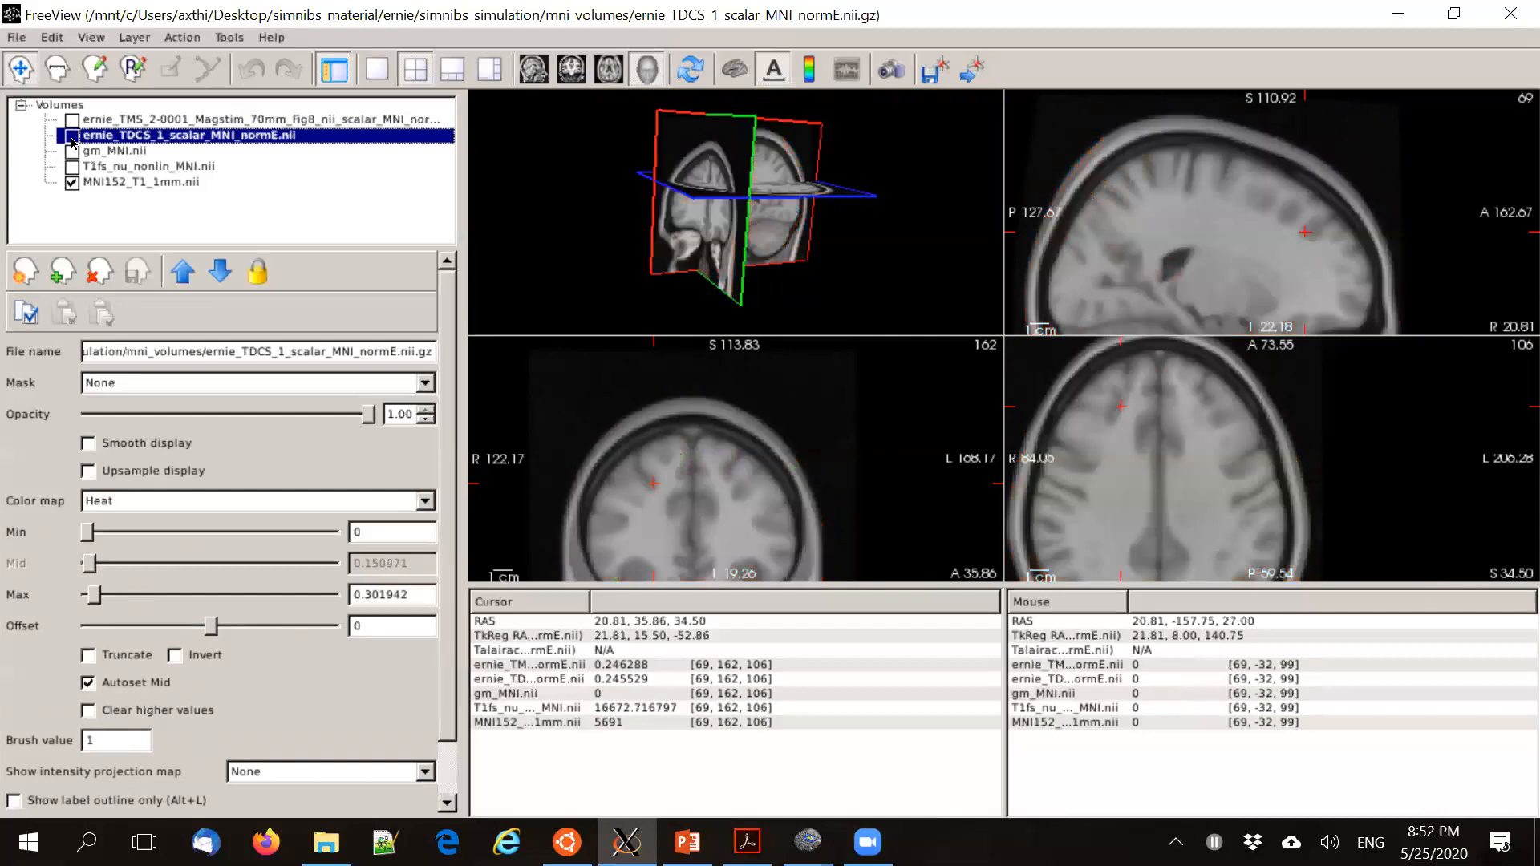
{"action": "left_click", "coordinate": [72, 136]}
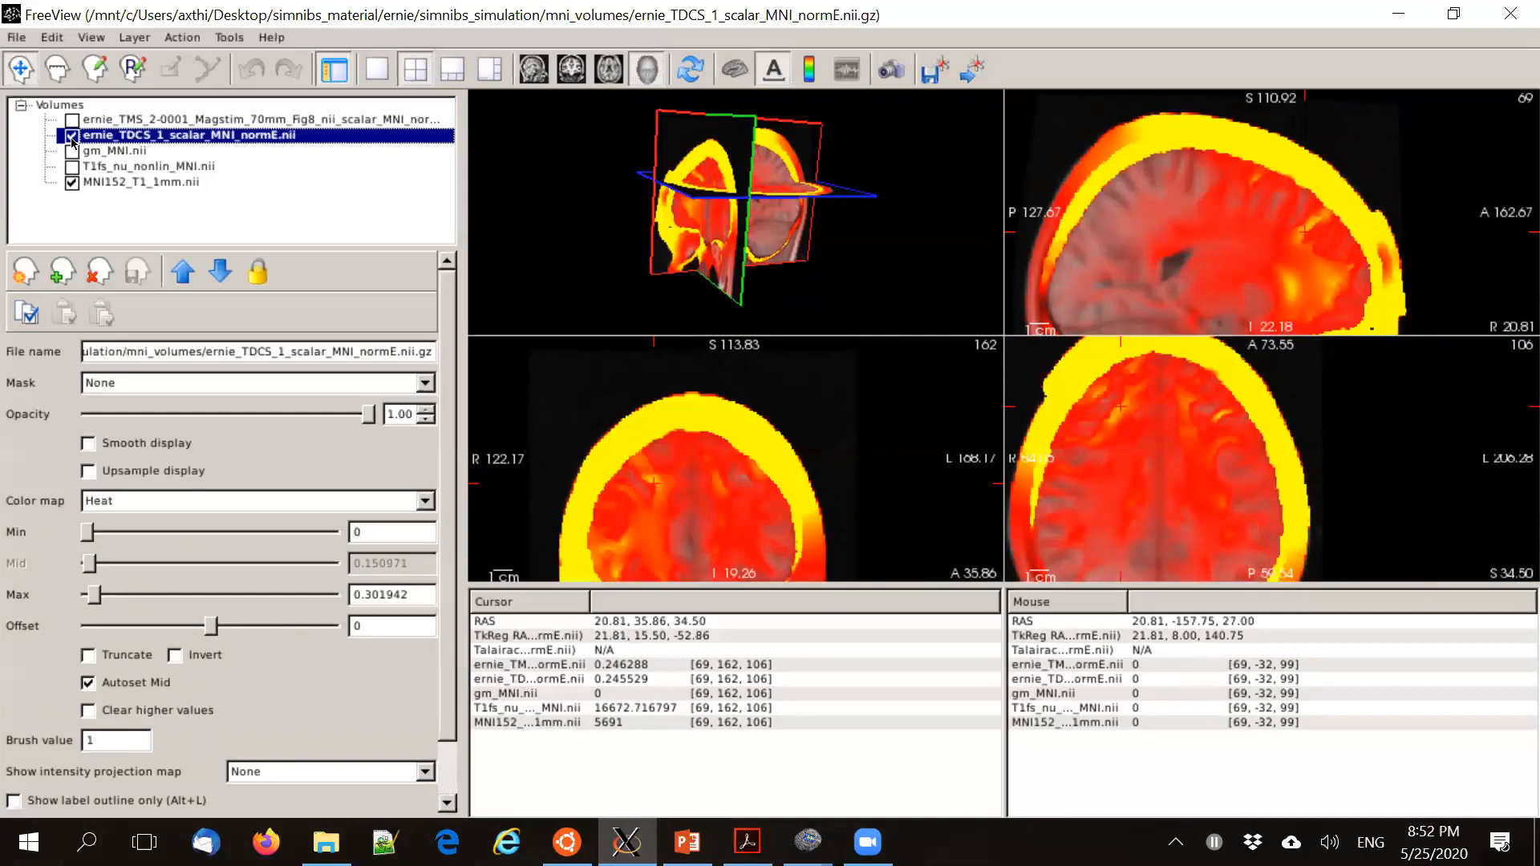
{"action": "left_click", "coordinate": [72, 137]}
{"action": "left_click", "coordinate": [72, 136]}
{"action": "left_click", "coordinate": [72, 136]}
{"action": "left_click", "coordinate": [73, 136]}
{"action": "left_click", "coordinate": [73, 137]}
{"action": "left_click", "coordinate": [72, 136]}
{"action": "left_click", "coordinate": [72, 137]}
{"action": "left_click", "coordinate": [72, 137]}
{"action": "left_click", "coordinate": [72, 136]}
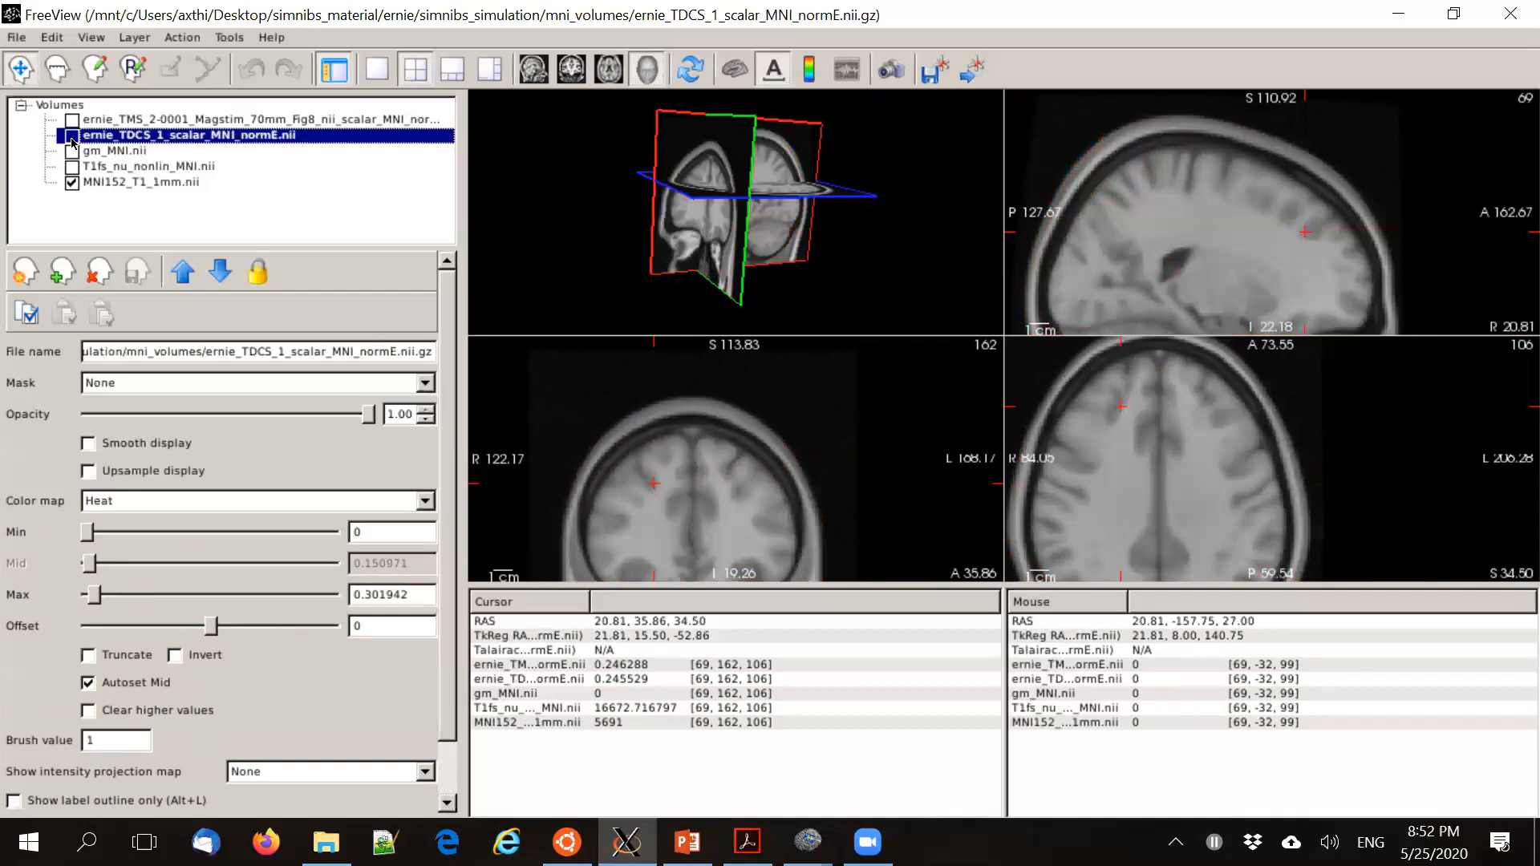
{"action": "left_click", "coordinate": [73, 136]}
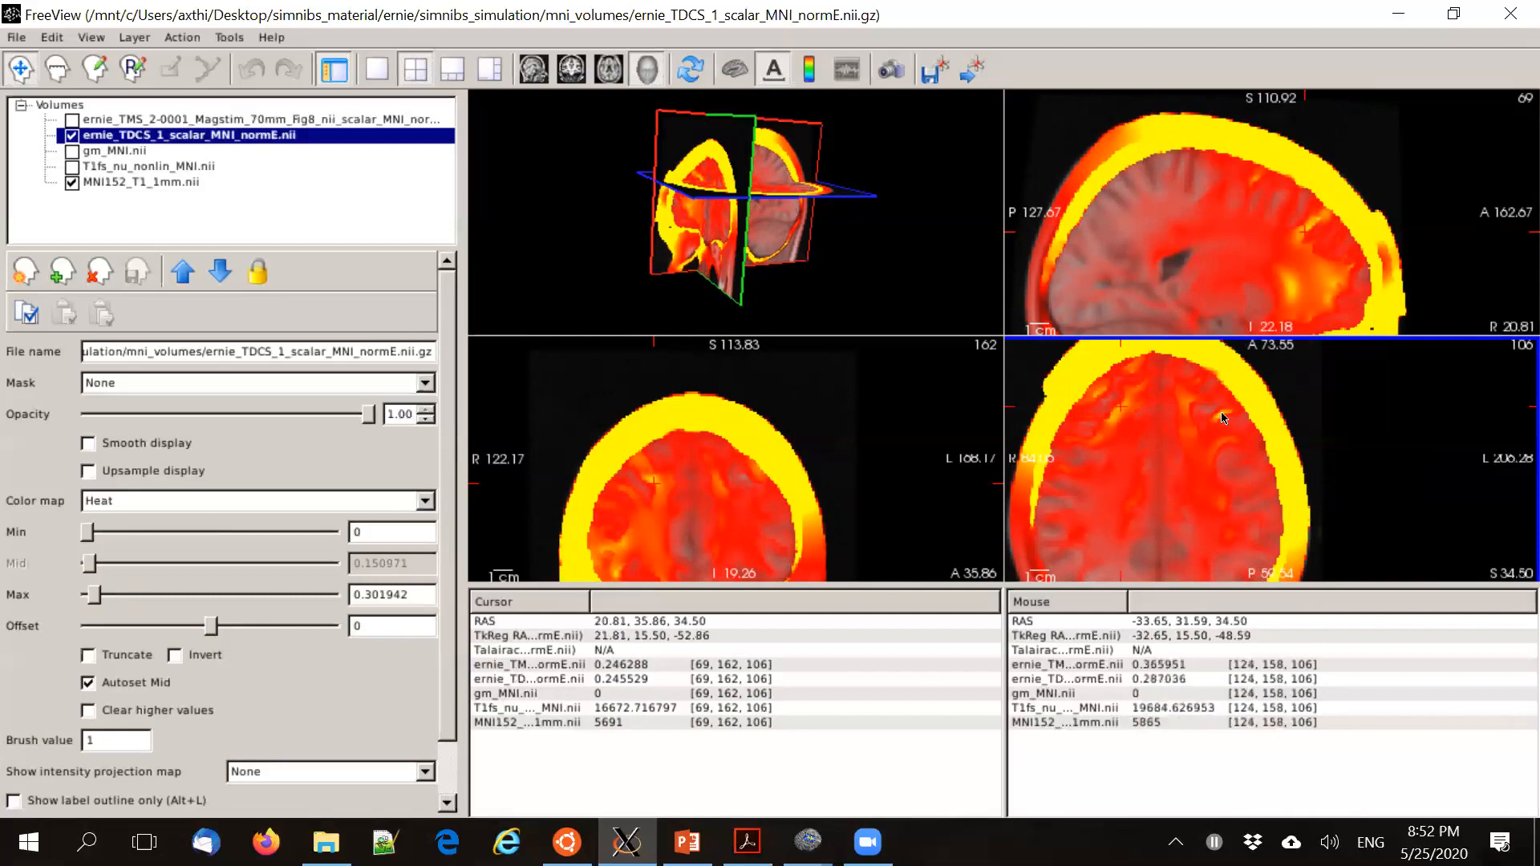
Show gm_MNI.nii with the tDCS field again, inspect the sagittal slice, and close the FreeView window to return to SimNIBS
{"action": "left_click", "coordinate": [72, 152]}
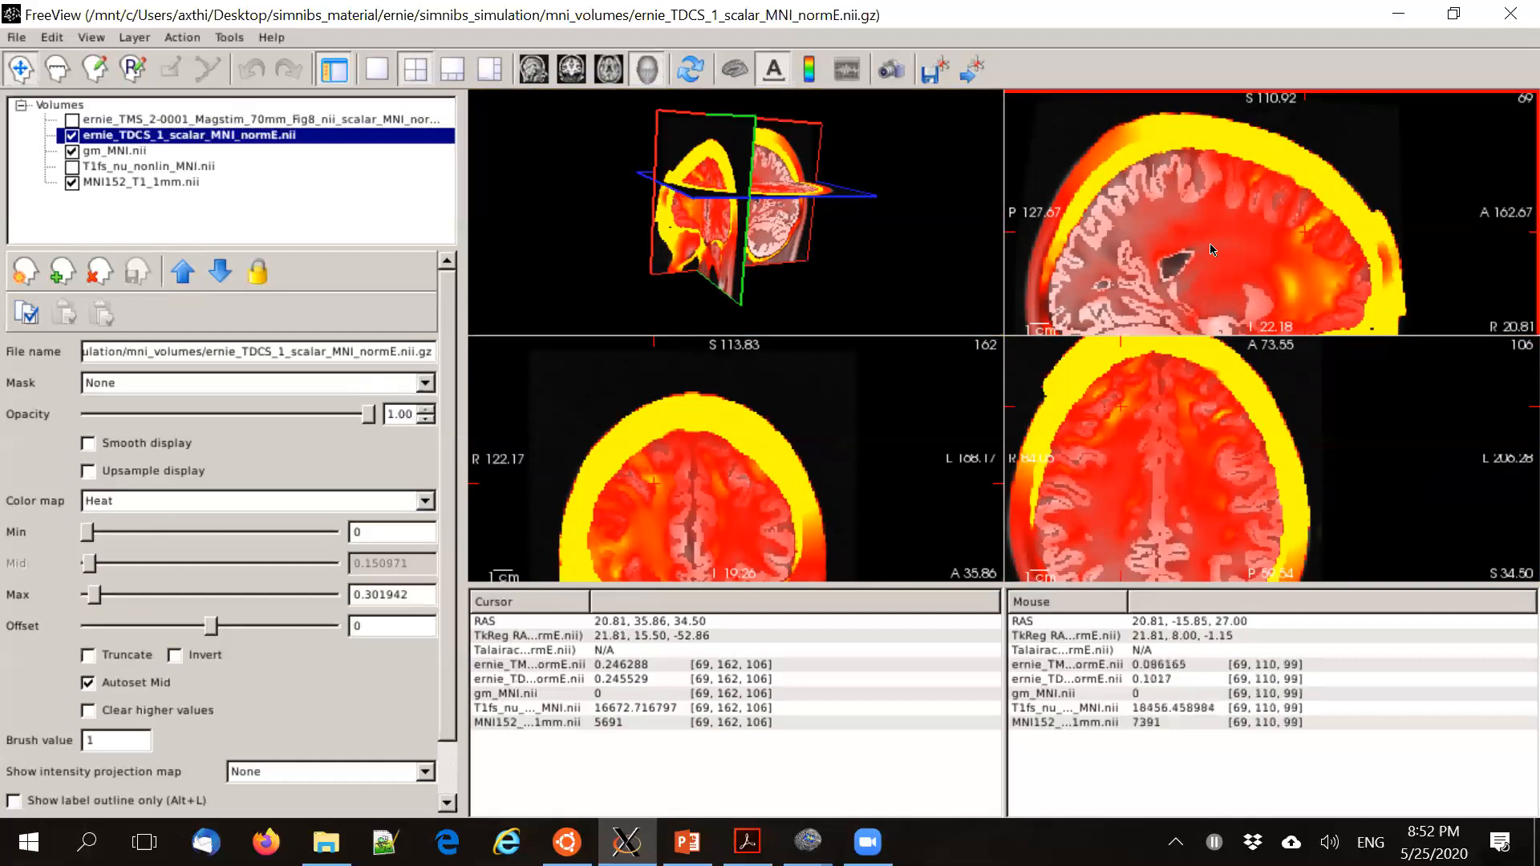
{"action": "scroll", "coordinate": [1213, 250], "scroll_direction": "down", "scroll_amount": 2}
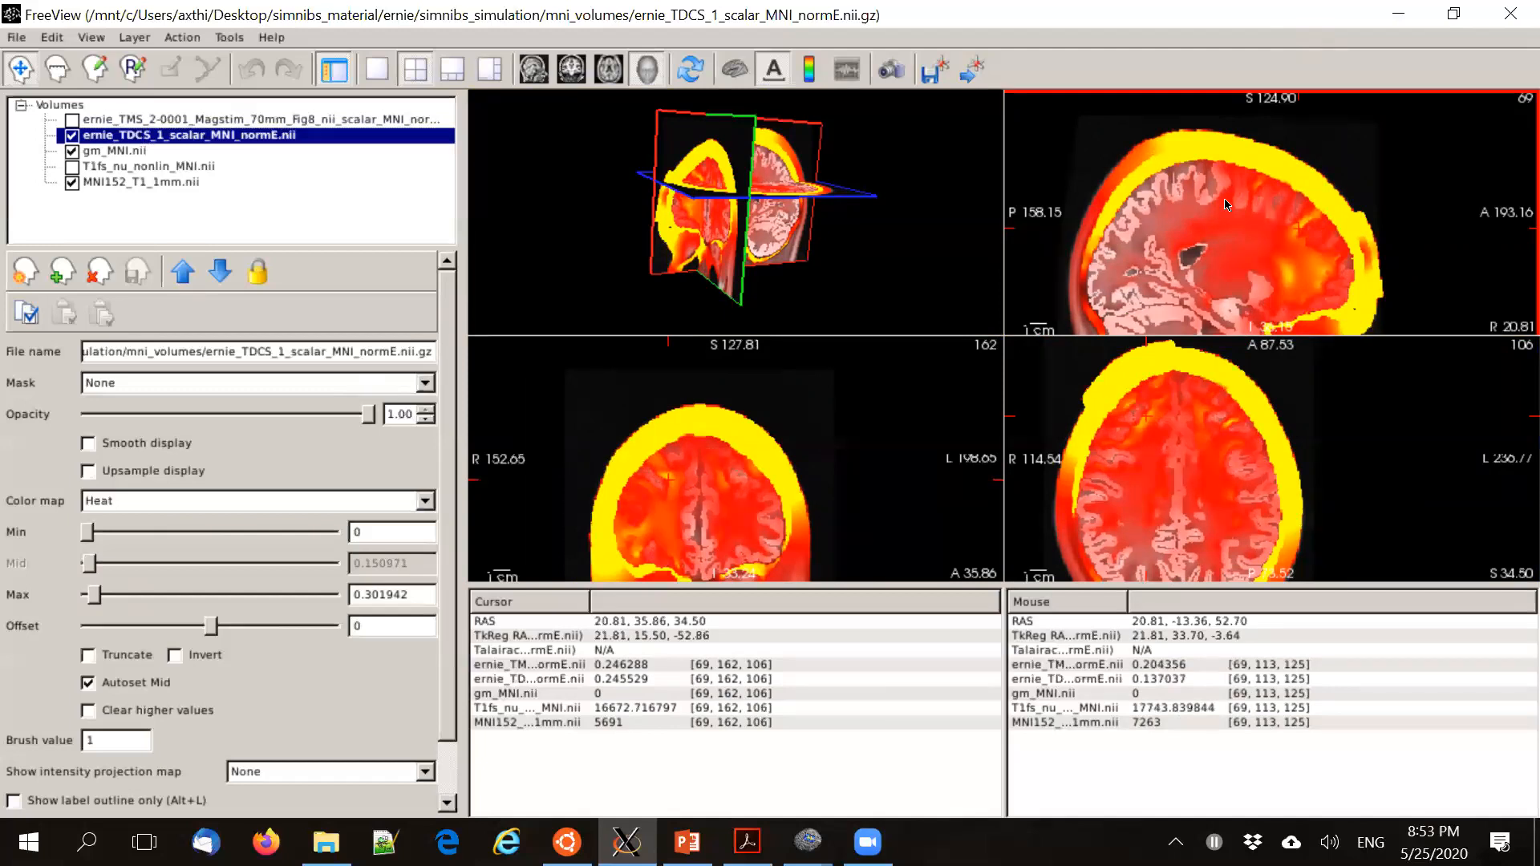
{"action": "left_click_drag", "start_coordinate": [1292, 19], "coordinate": [1268, 50]}
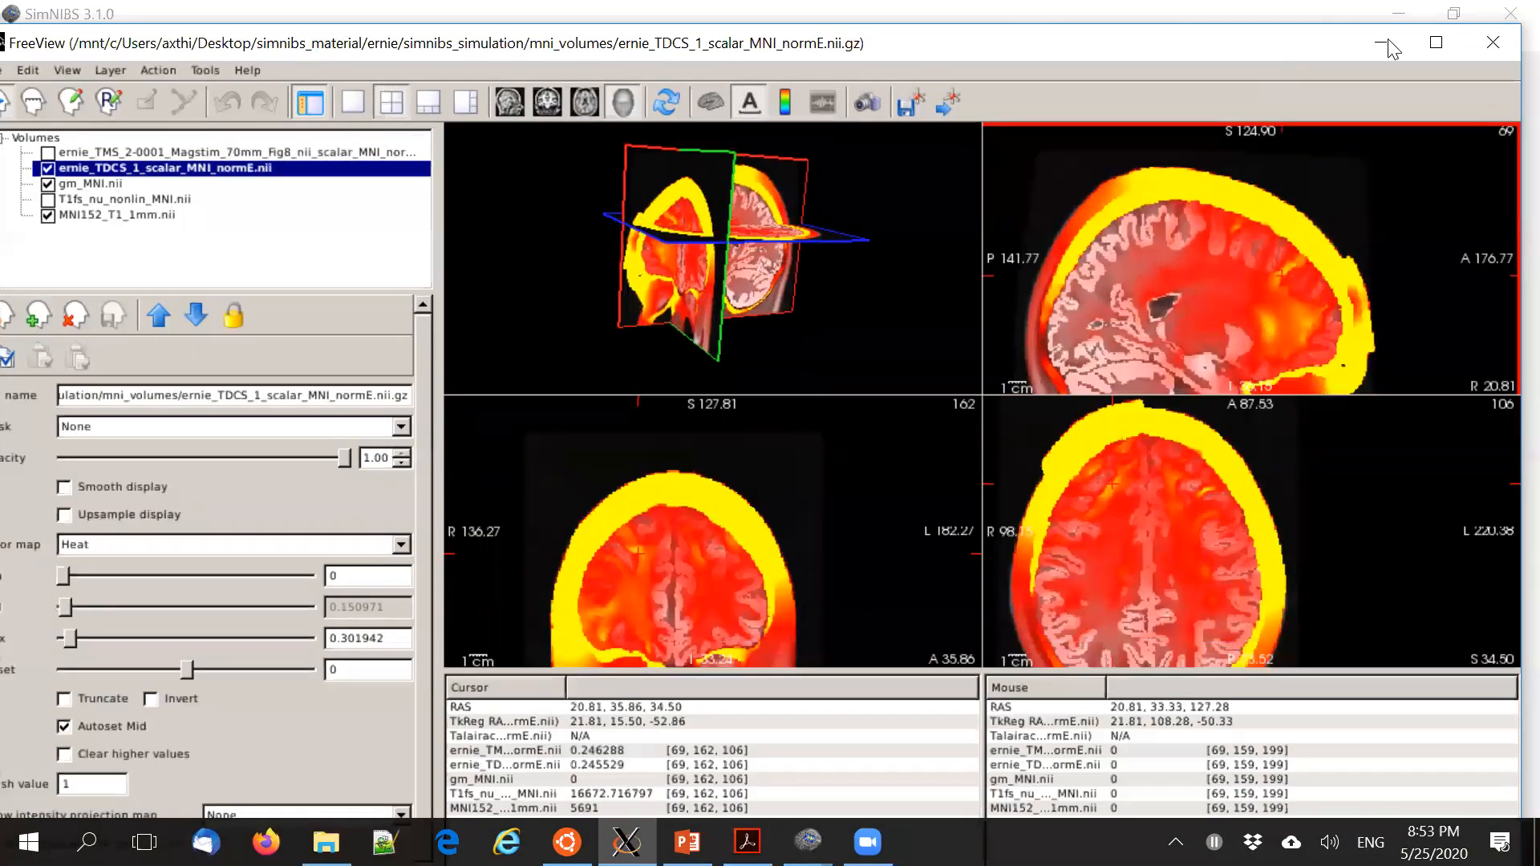
{"action": "left_click", "coordinate": [1481, 47]}
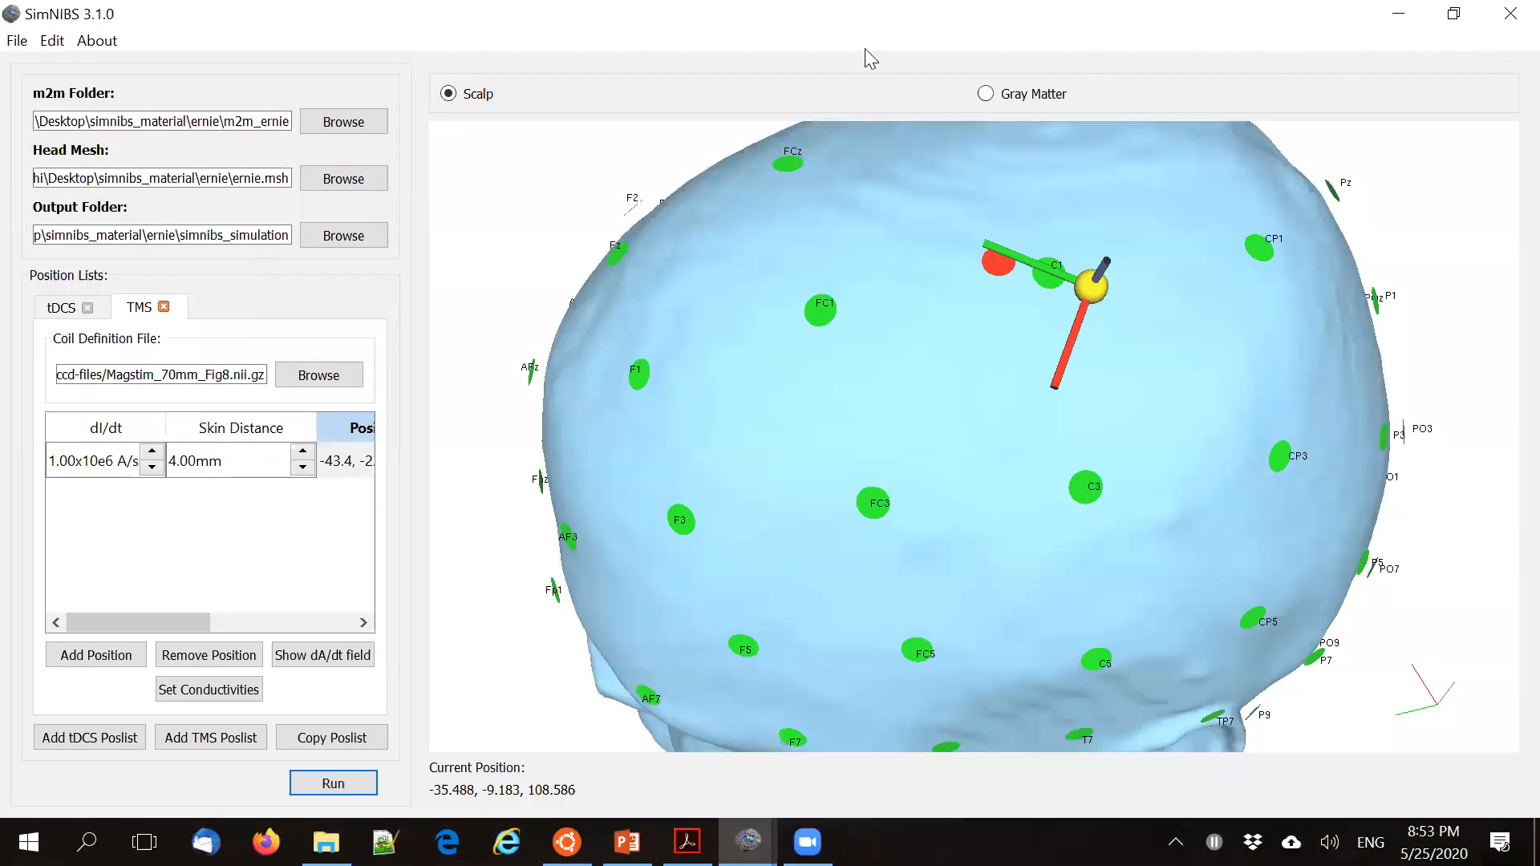